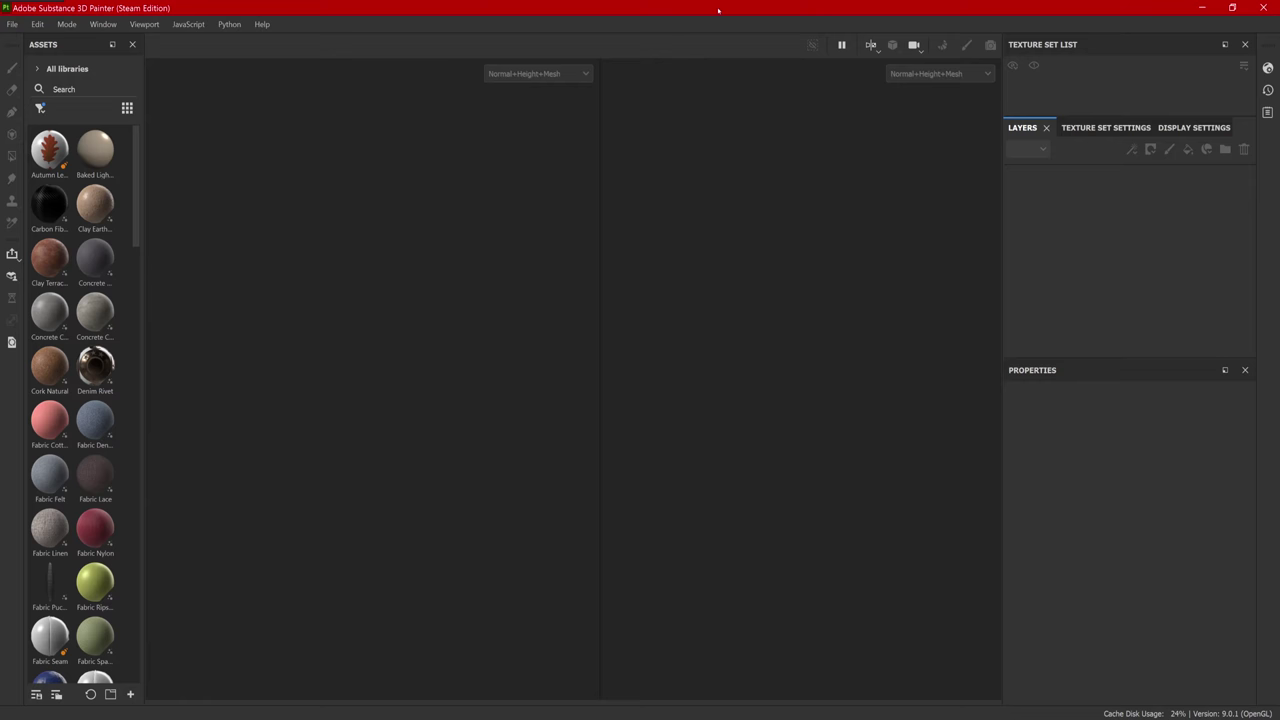
Step: Start a new project with the ASM - PBR Metallic Roughness template and load Dagger_Substance.fbx as its mesh
left_click(12, 24)
left_click(22, 42)
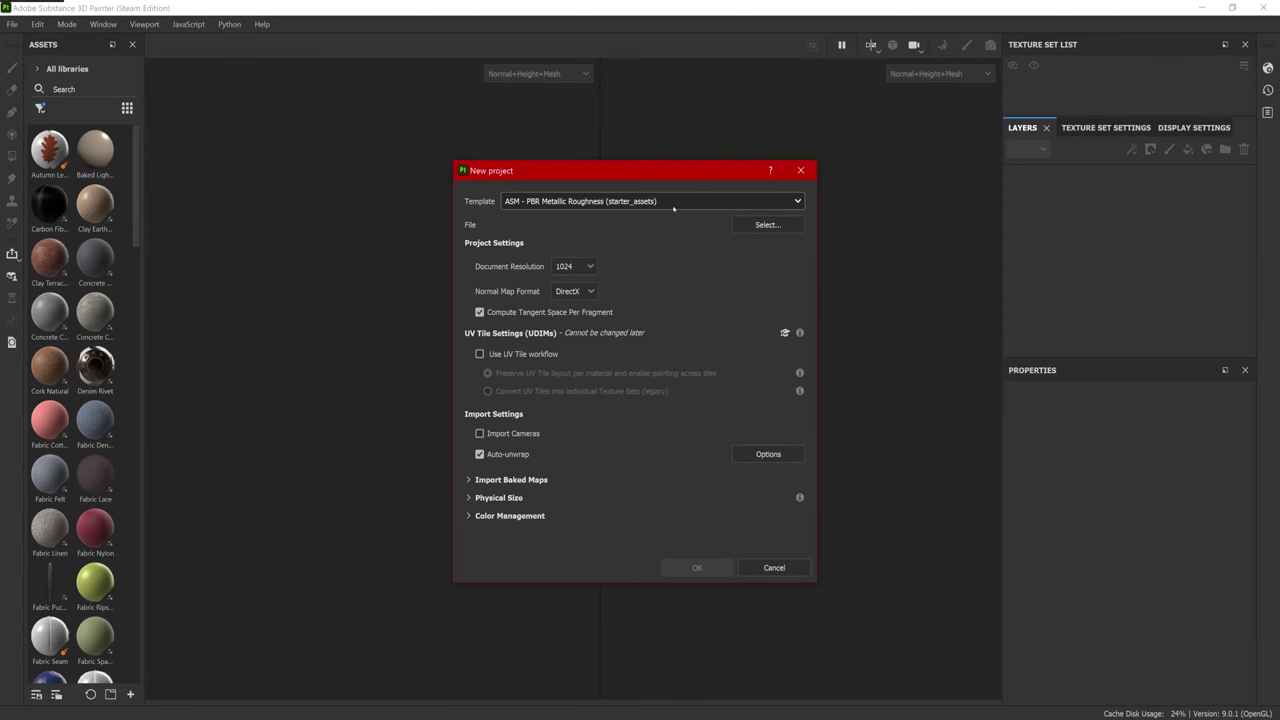
left_click(666, 203)
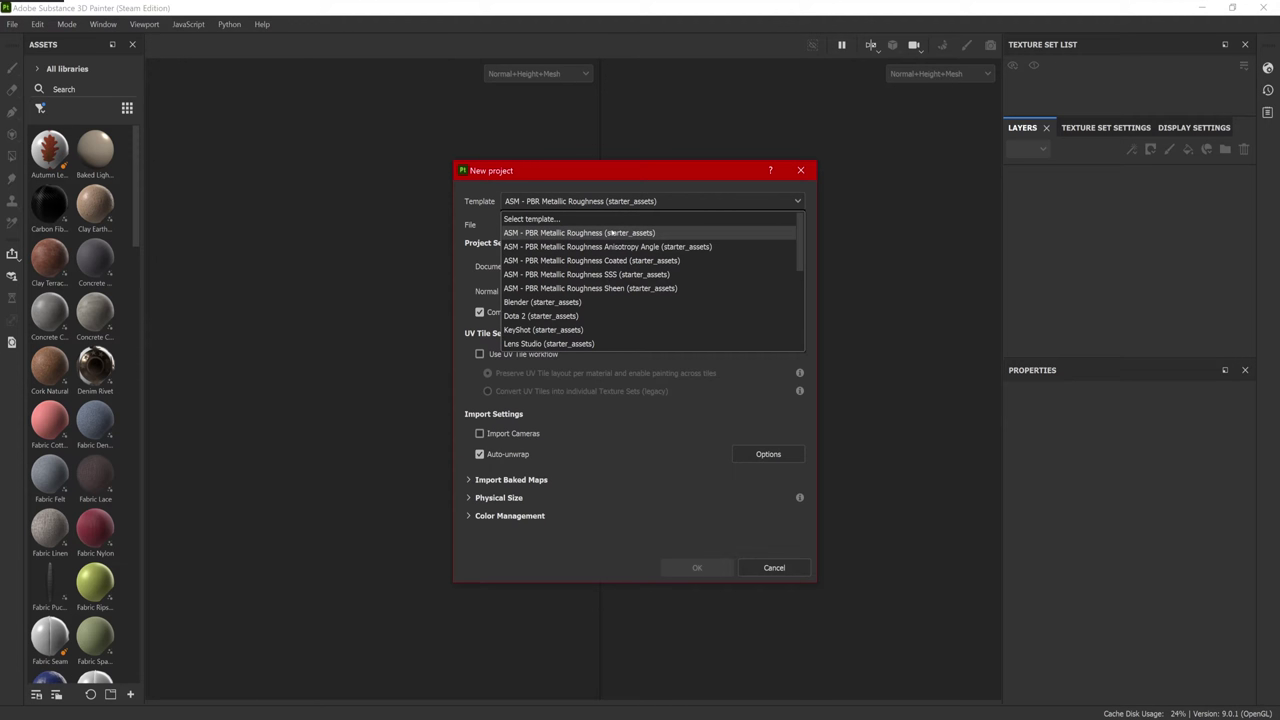
left_click(619, 233)
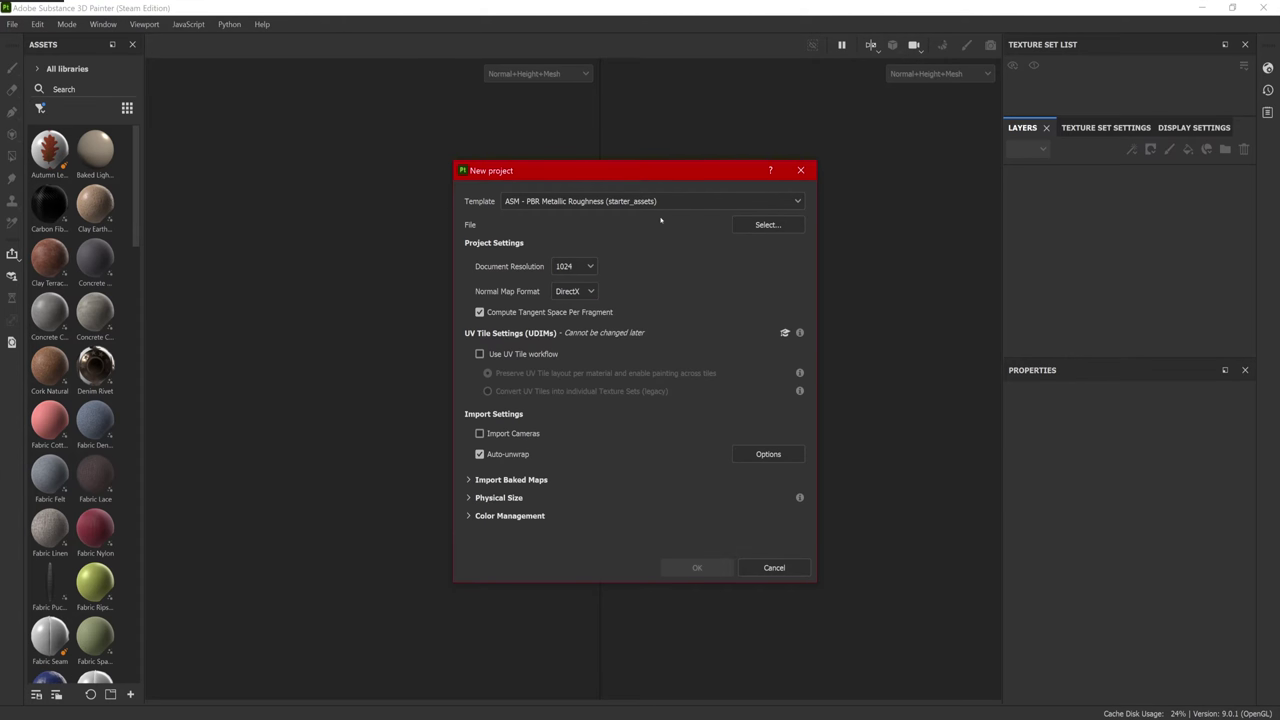
left_click(790, 228)
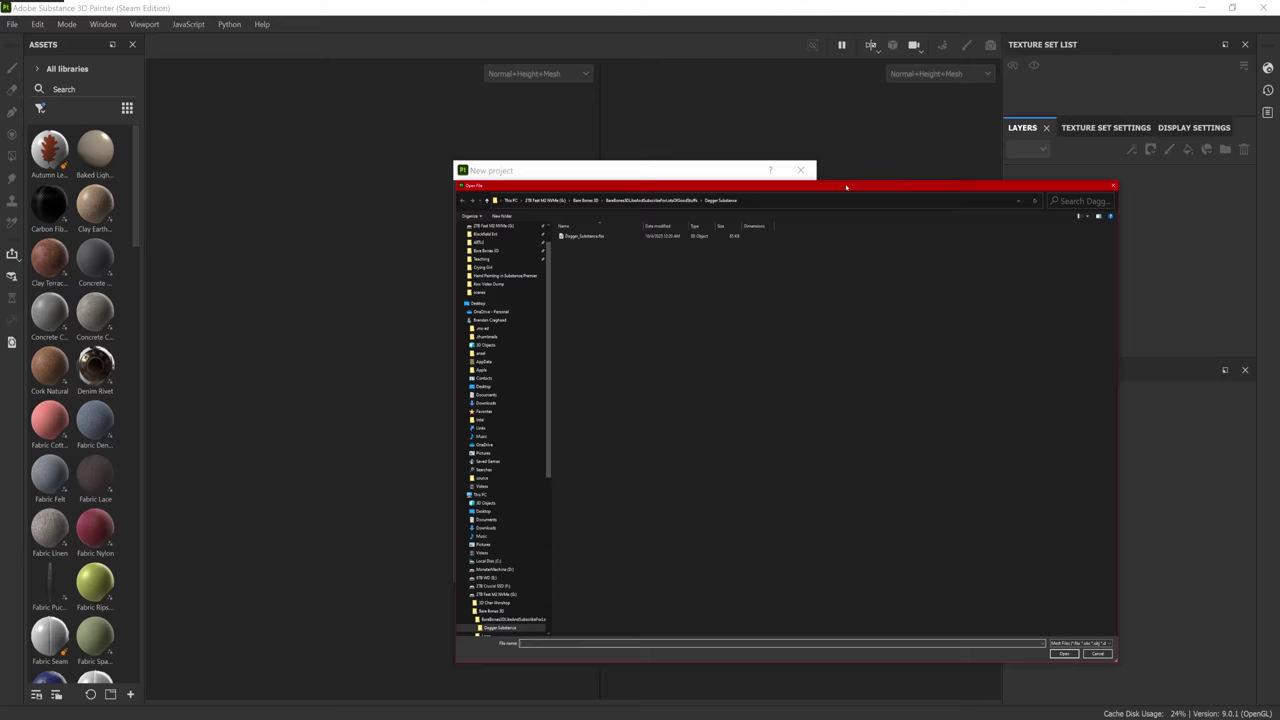
left_click_drag(846, 187, 684, 119)
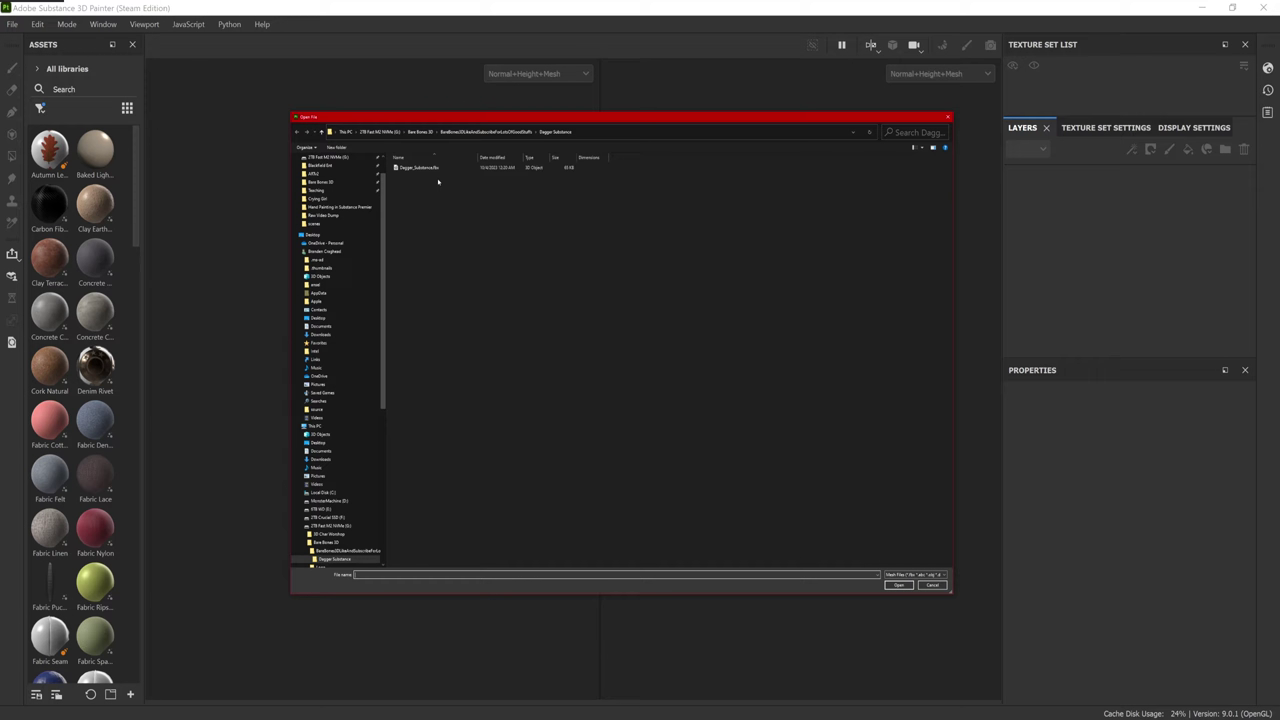
left_click(420, 167)
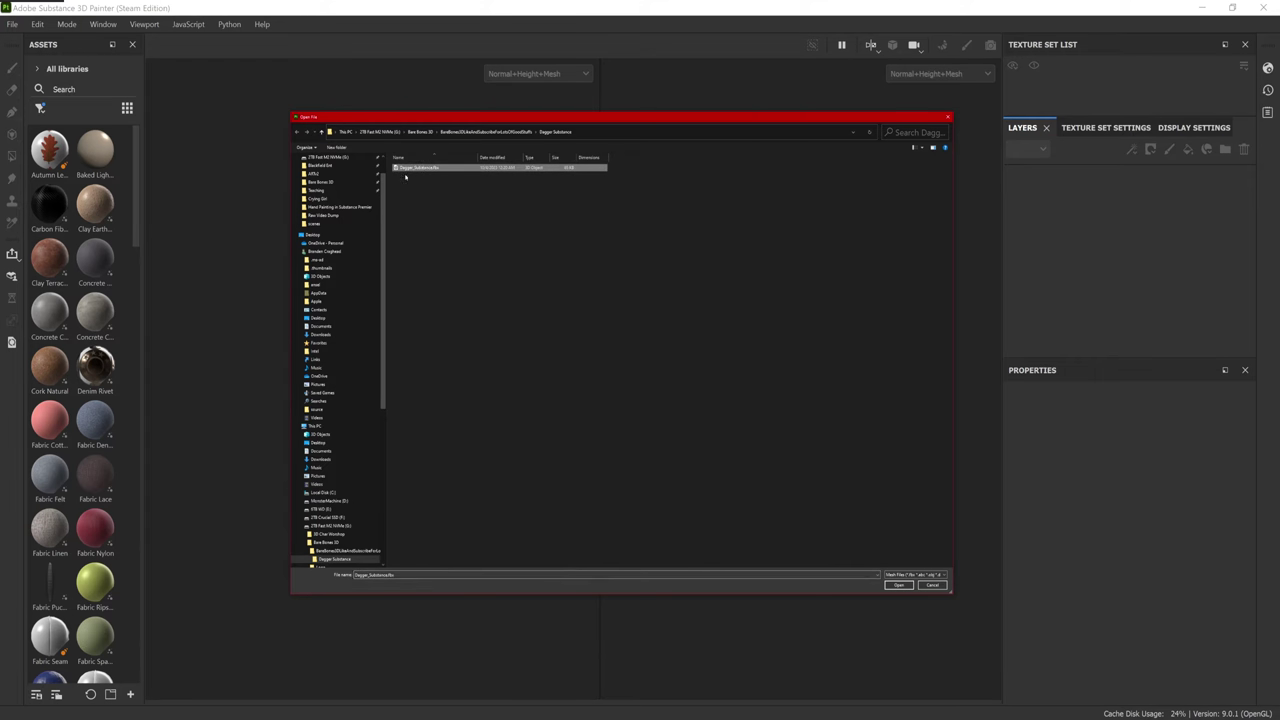
left_click(898, 585)
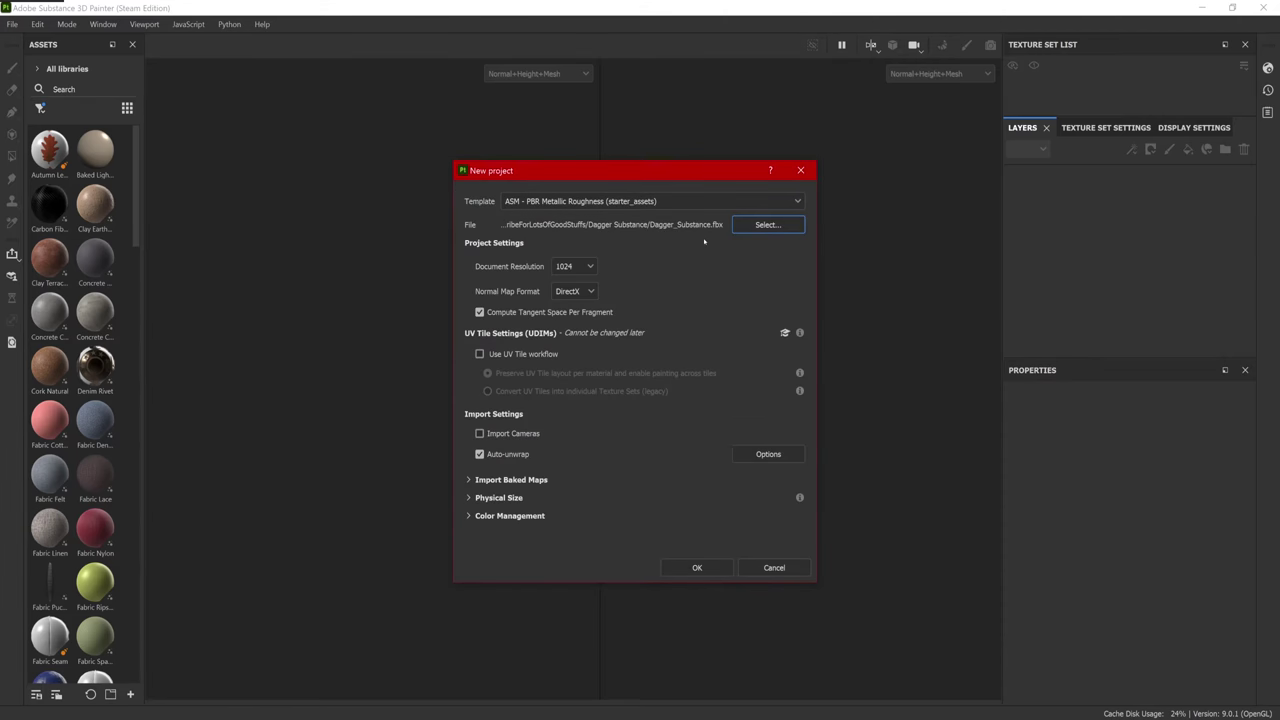
Step: Set the document resolution to 2048 and create the project
left_click(574, 266)
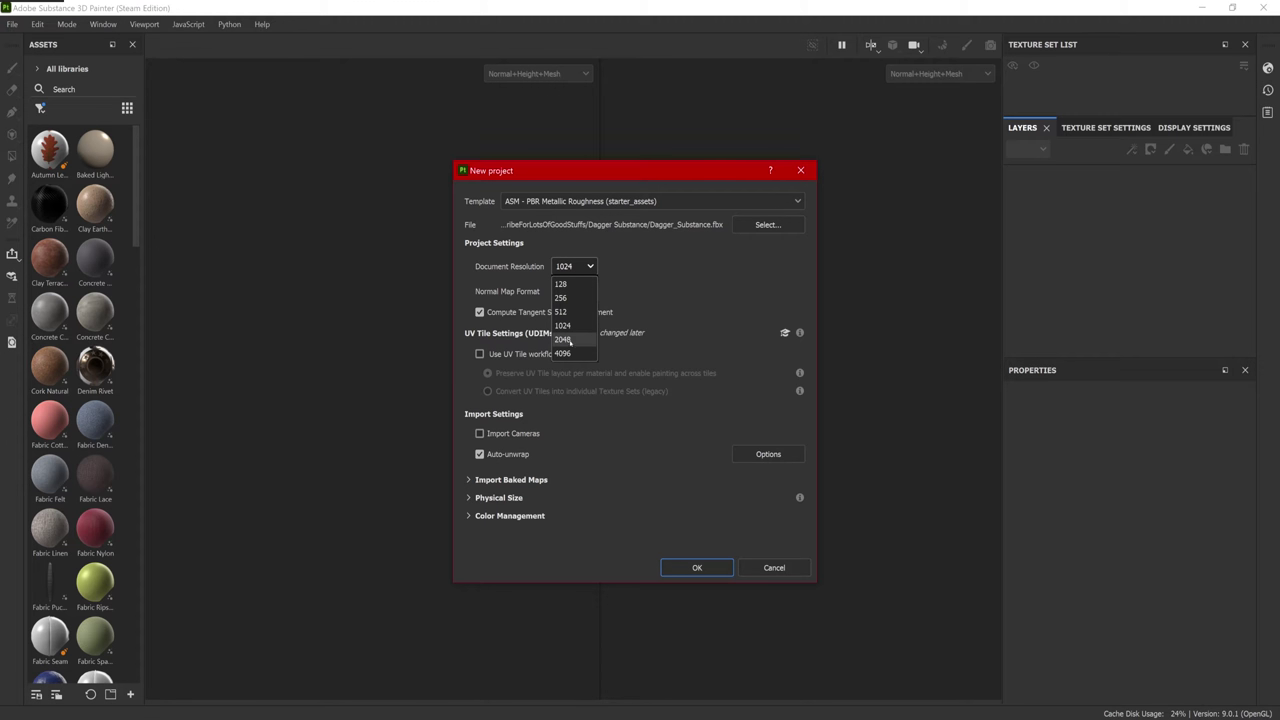
left_click(576, 341)
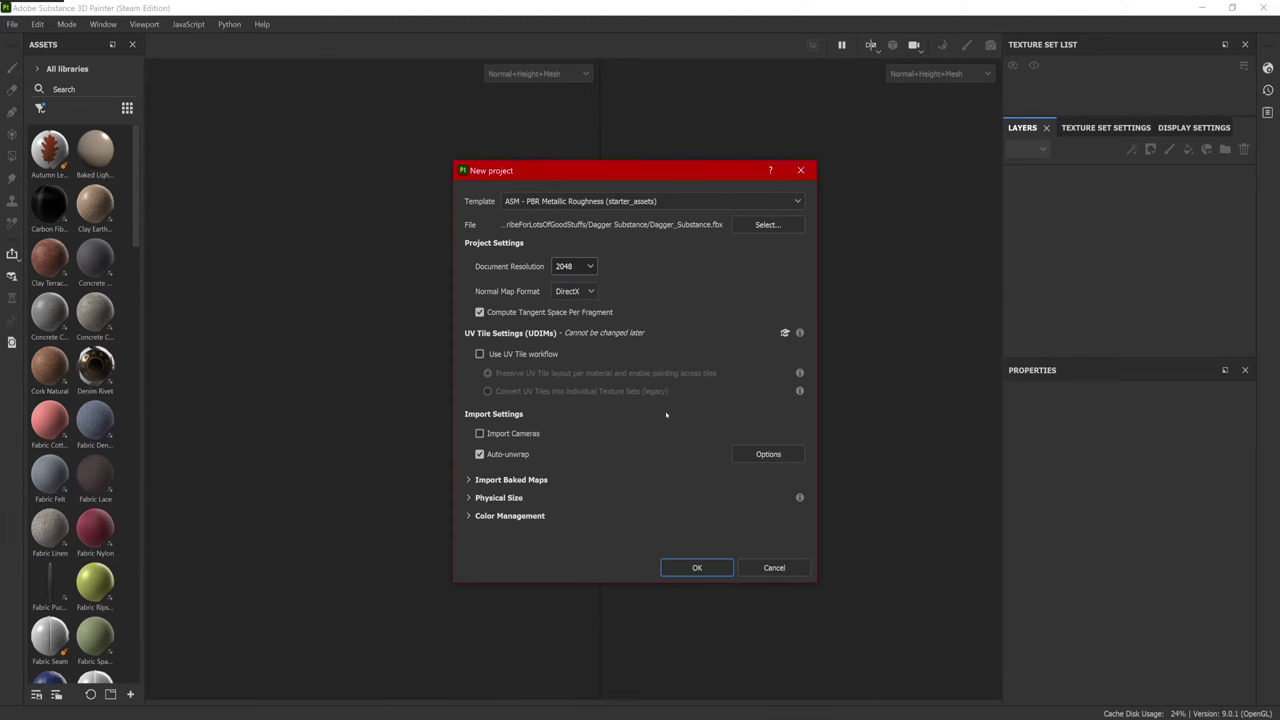
left_click(711, 575)
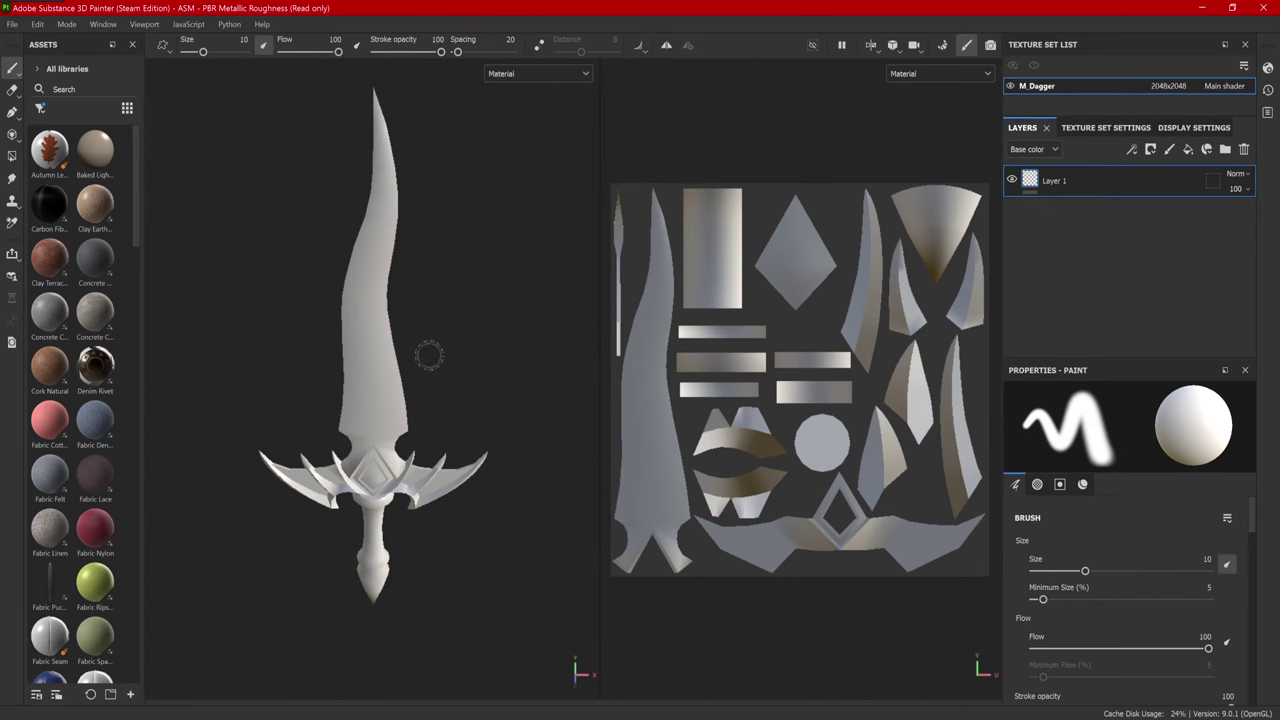
Step: Dock the asset library beneath the viewports, enlarge it to show two rows, and filter it to brushes
left_click_drag(432, 386, 421, 358, "alt")
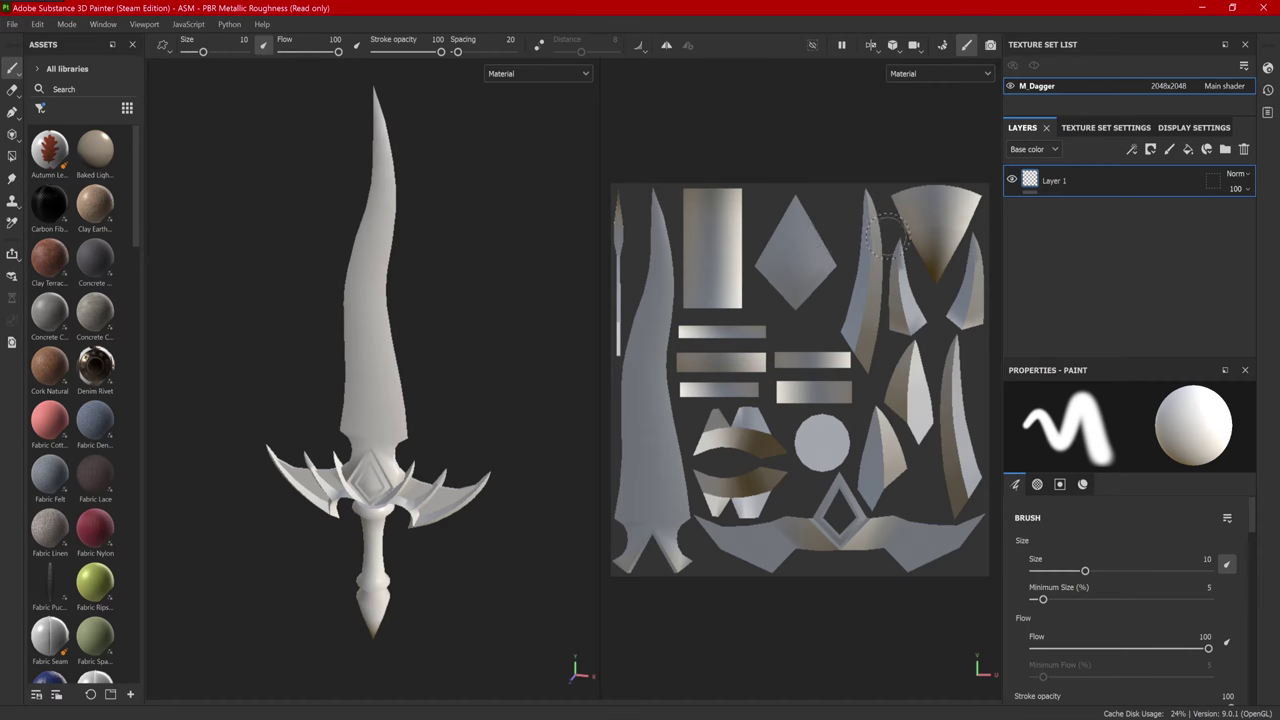
left_click_drag(70, 45, 73, 46)
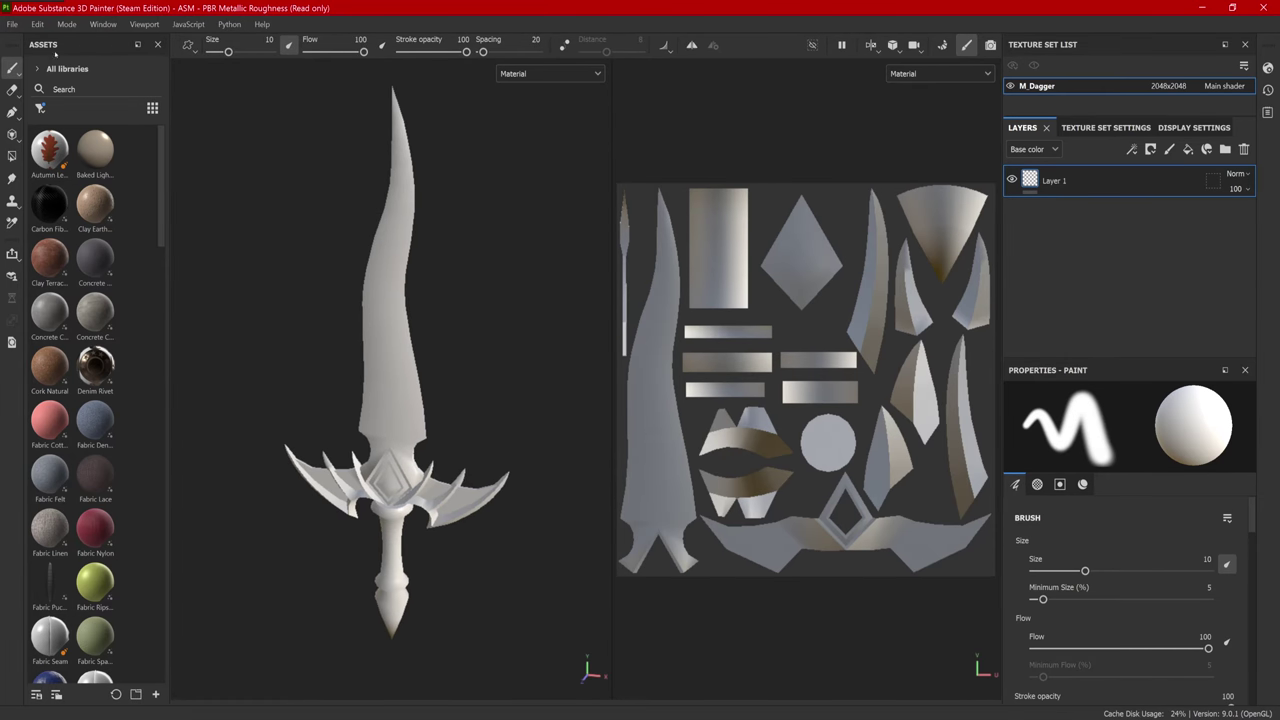
left_click_drag(69, 47, 305, 645)
left_click_drag(403, 540, 403, 590)
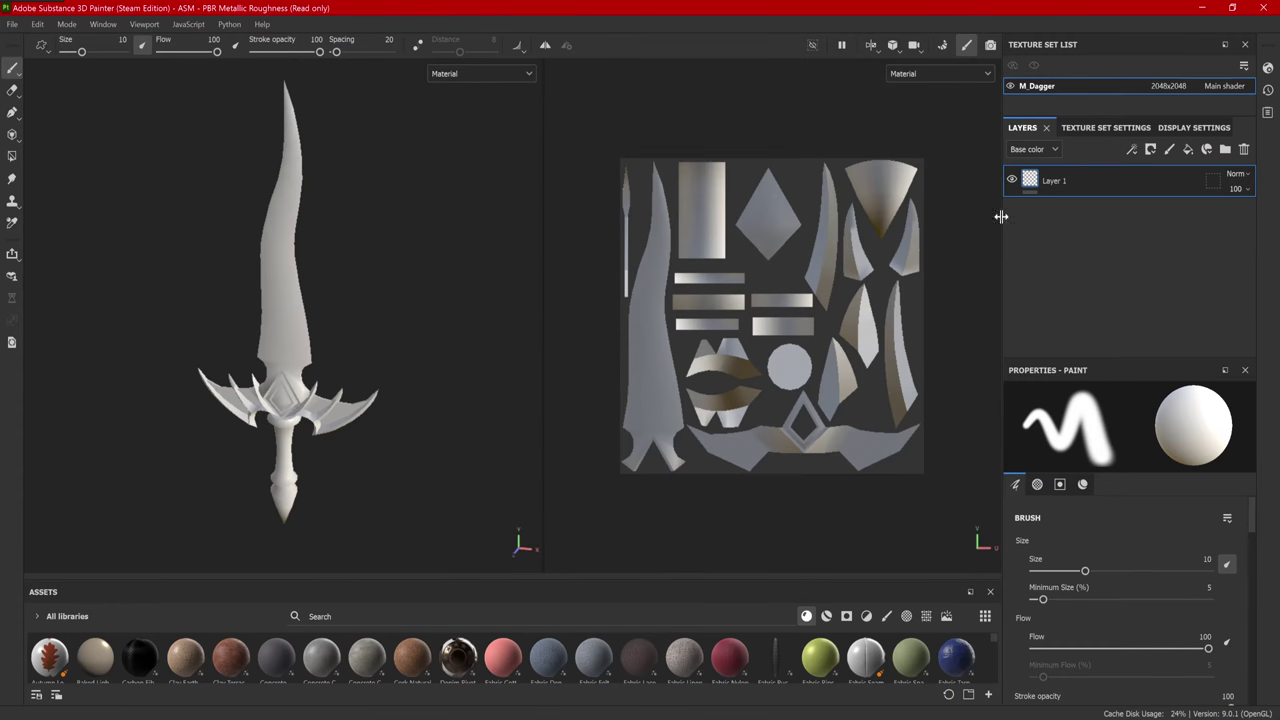
left_click_drag(520, 575, 510, 540)
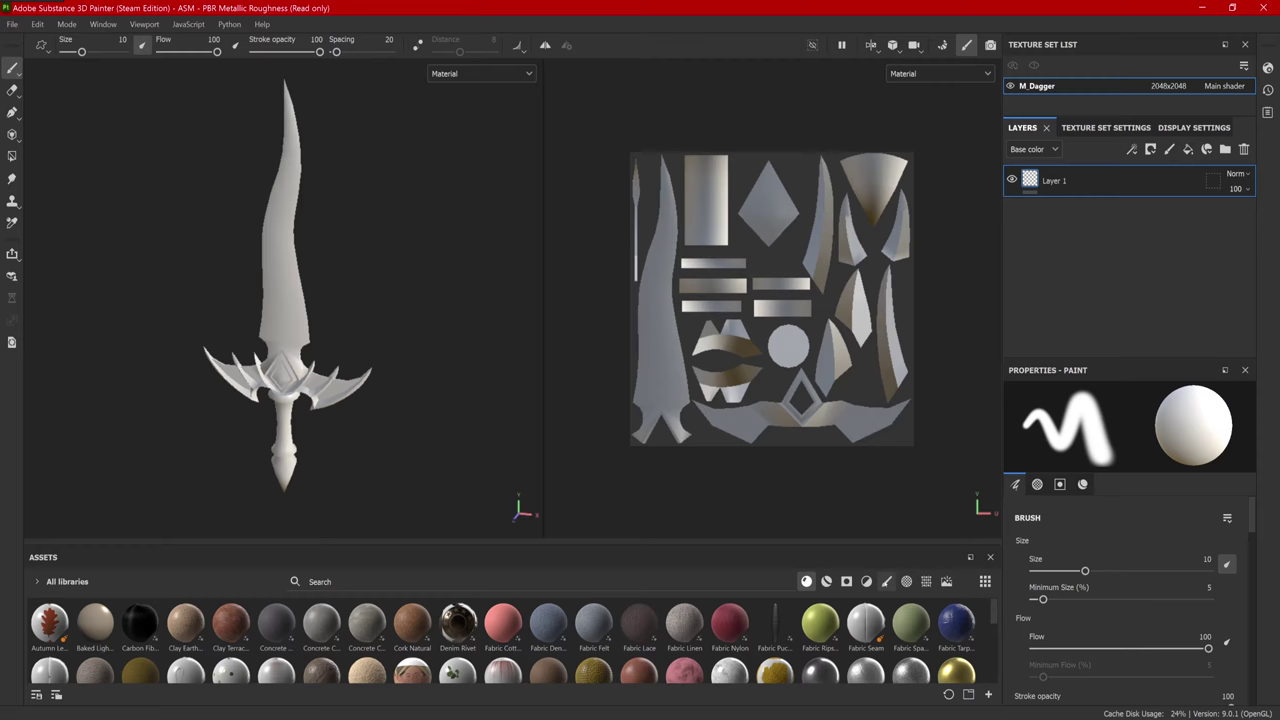
left_click(886, 581)
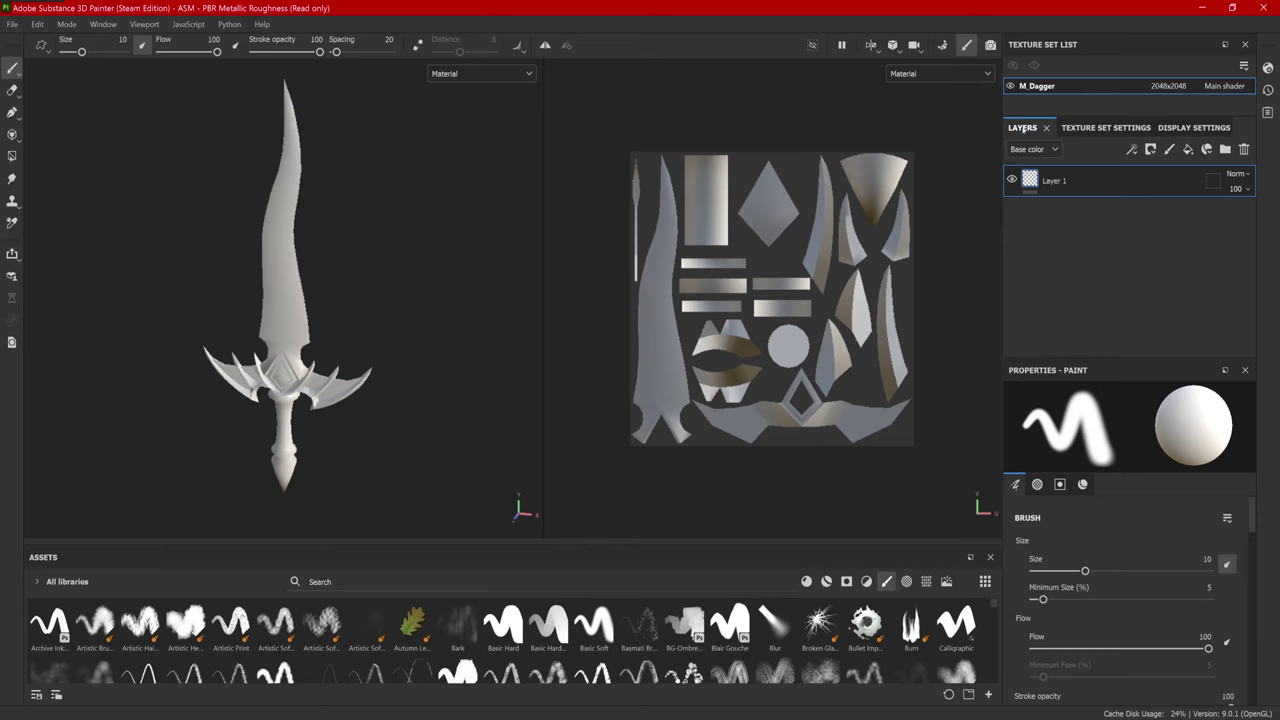
Step: Review the M_Dagger texture set's size options, channels and mesh map slots
left_click(1096, 131)
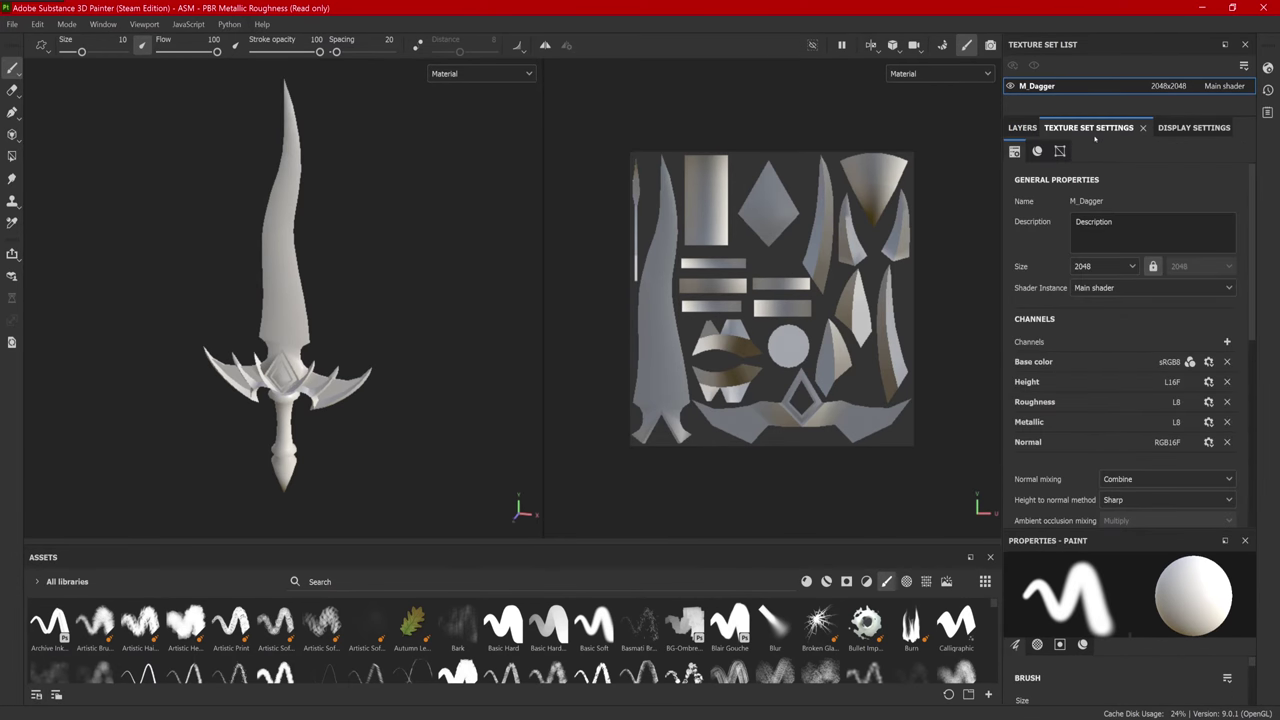
scroll(1097, 229, "down", 1)
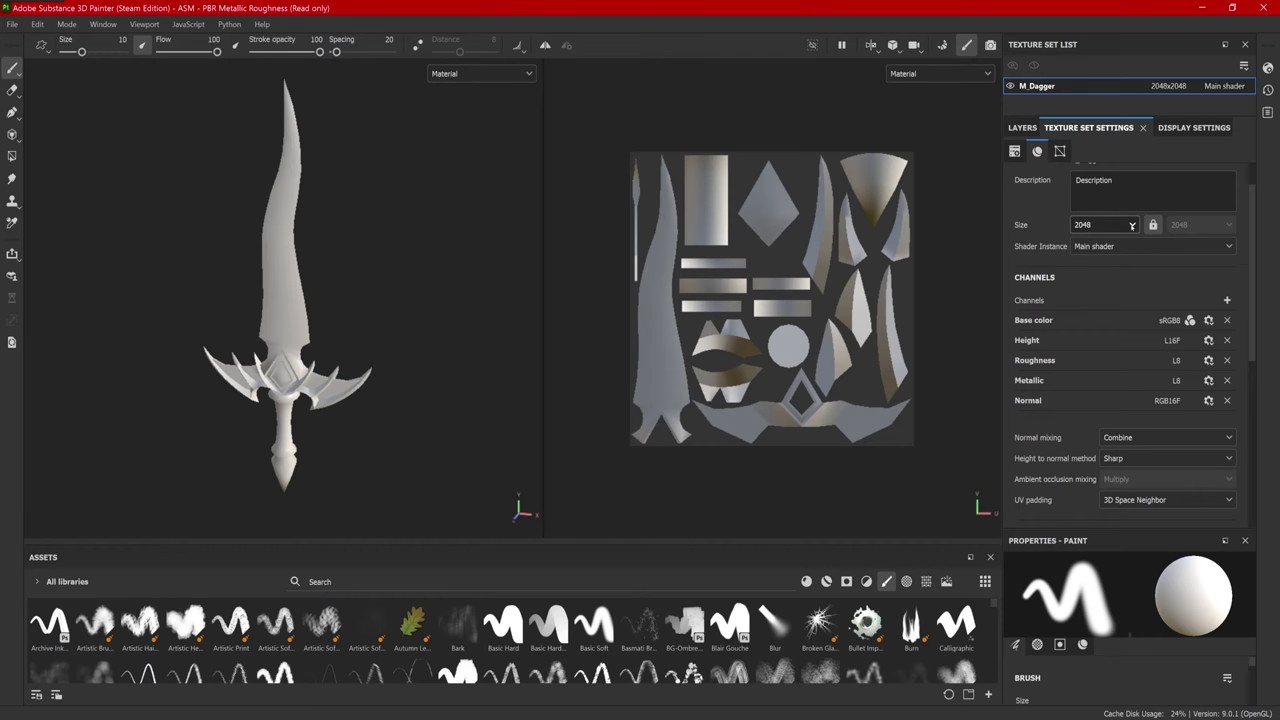
left_click(1132, 225)
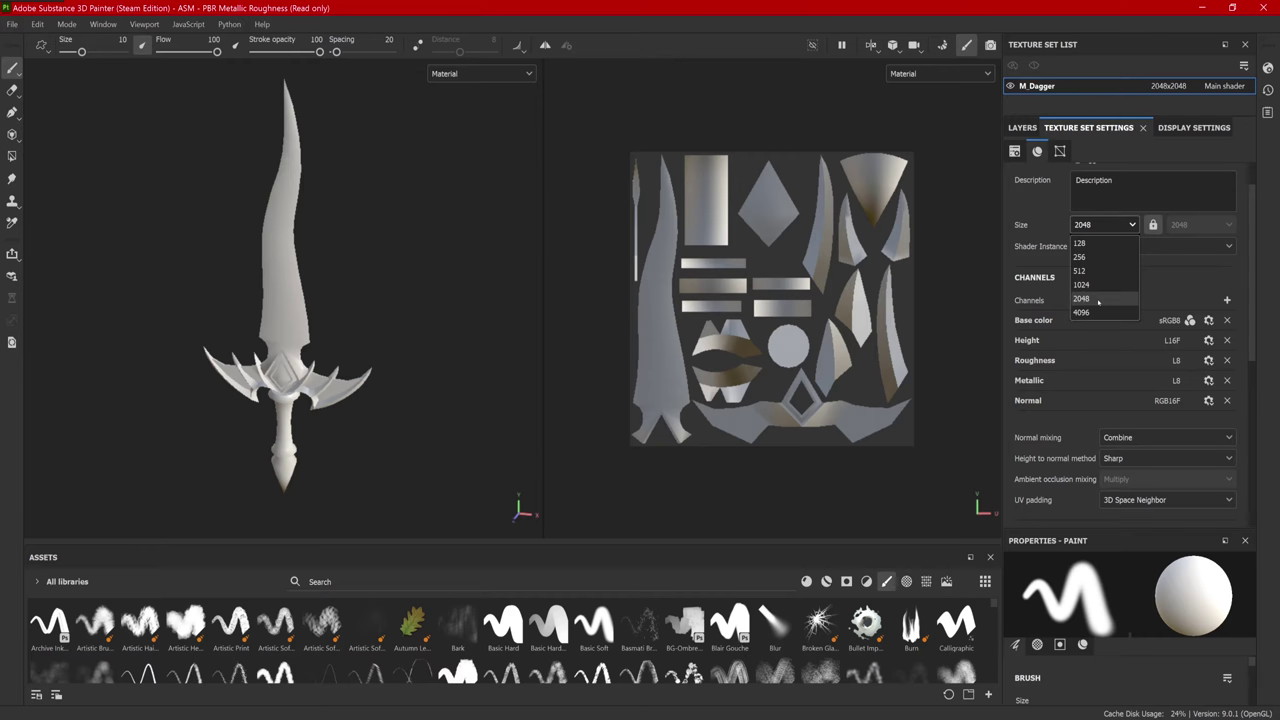
left_click(1049, 204)
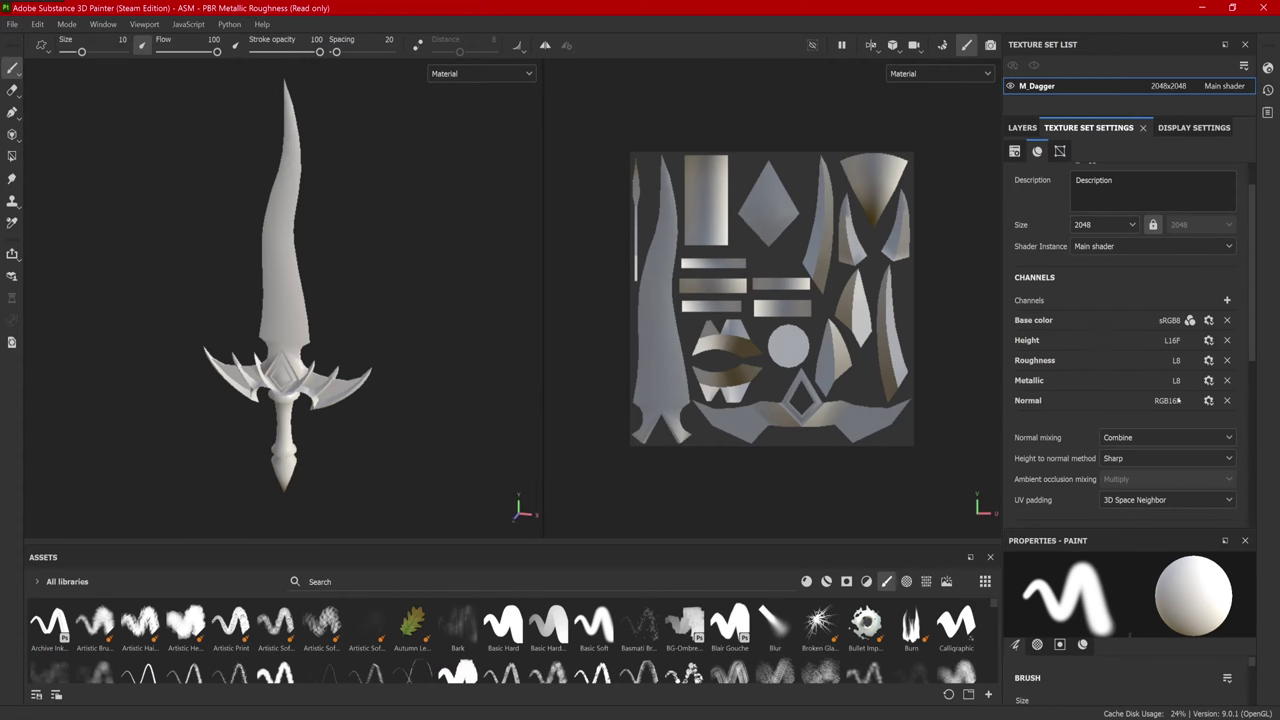
scroll(1103, 344, "down", 2)
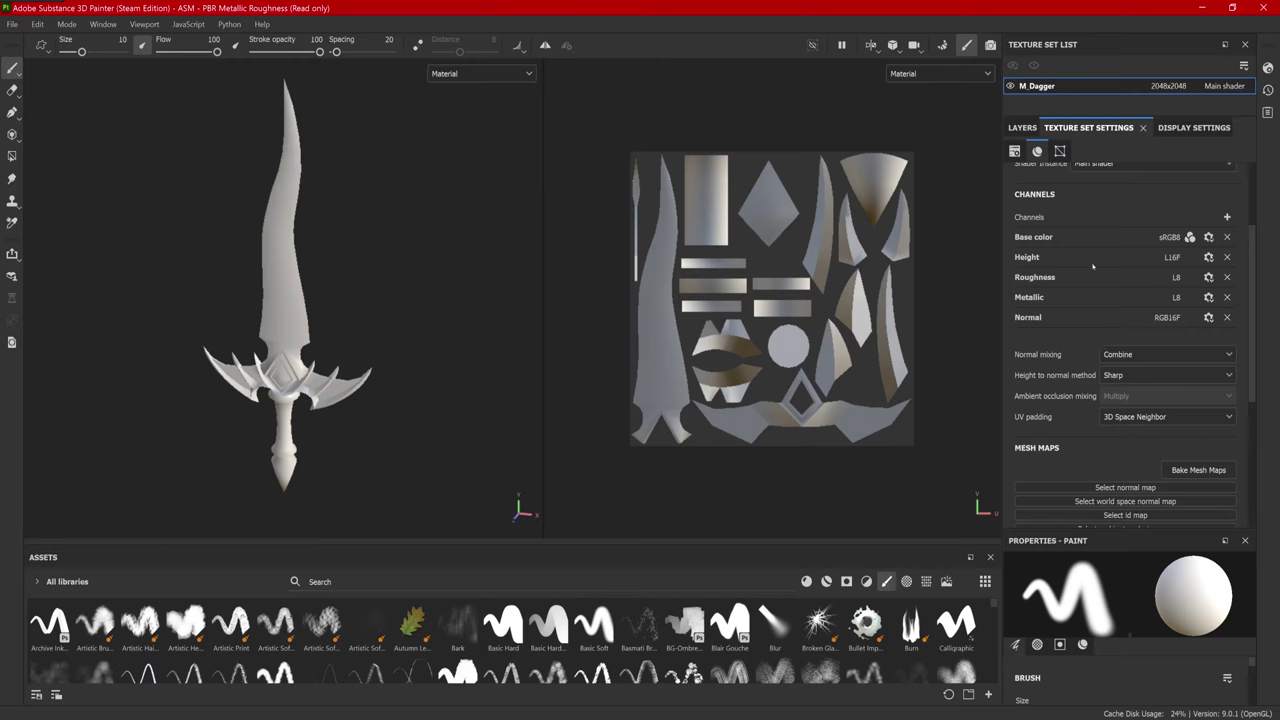
scroll(1100, 270, "down", 4)
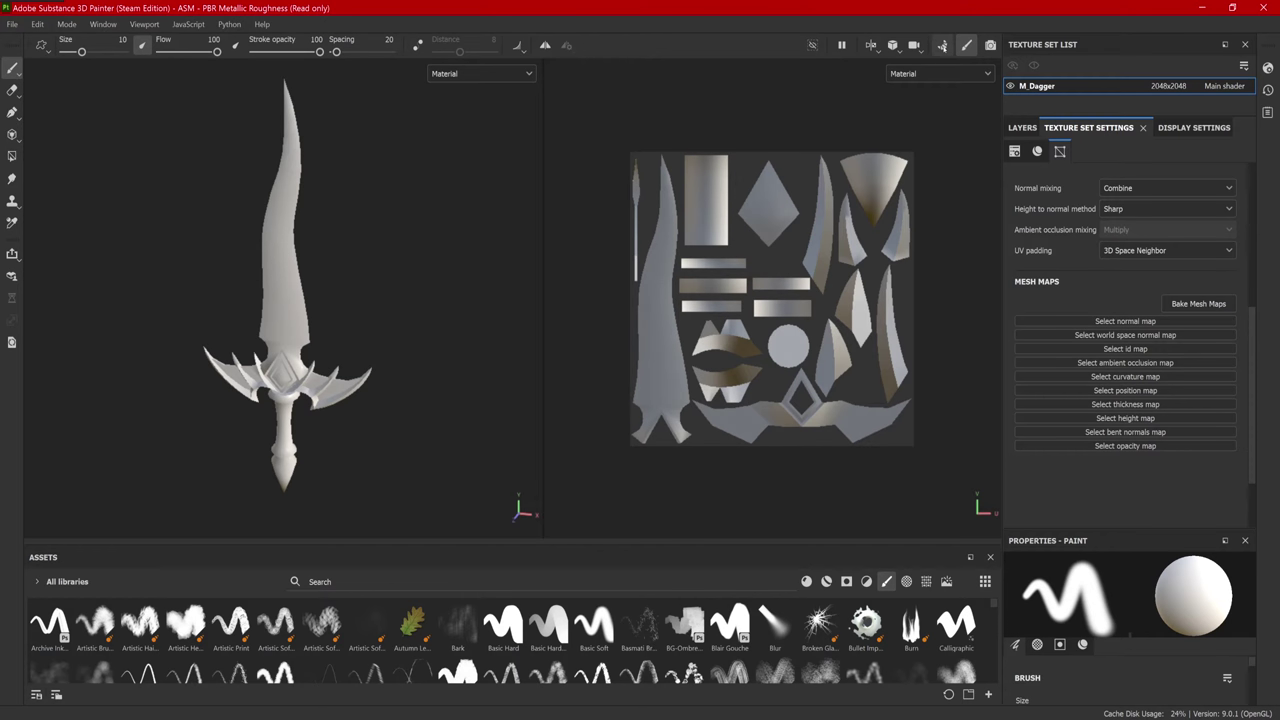
Step: Enter baking mode, set the mesh map output size to 4096 and use the low poly mesh as the high poly mesh
left_click(942, 45)
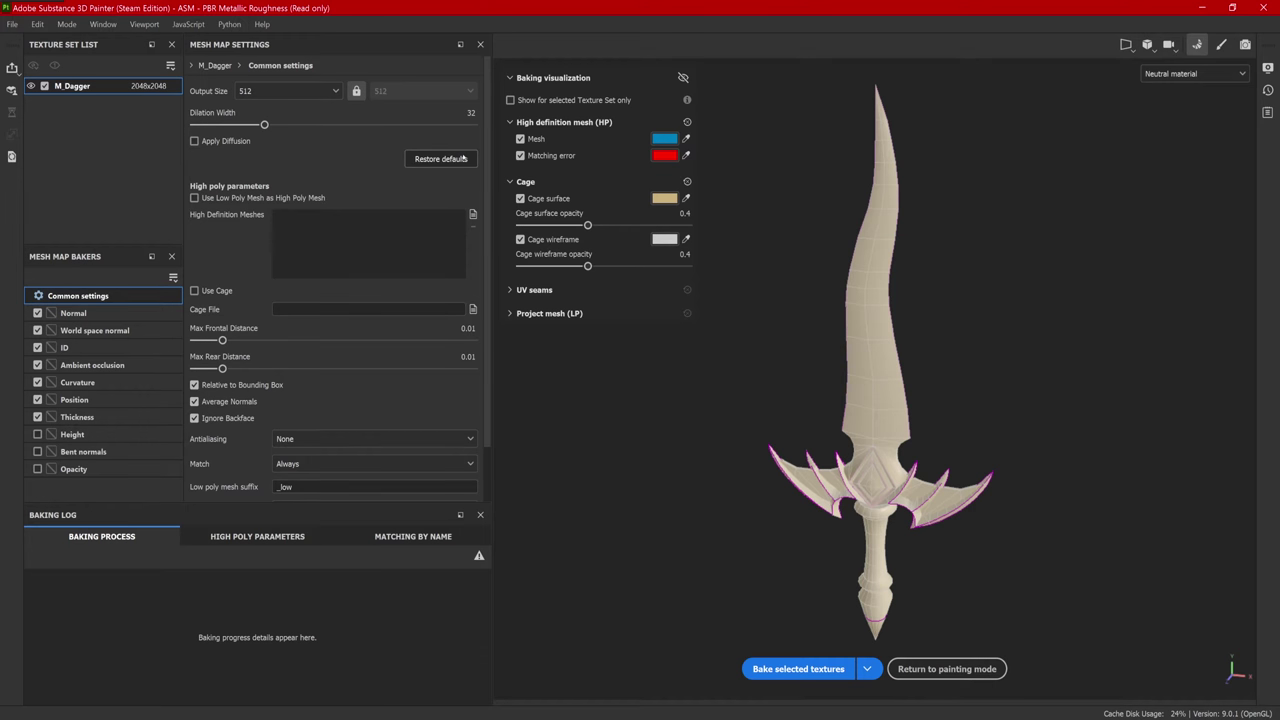
left_click(285, 91)
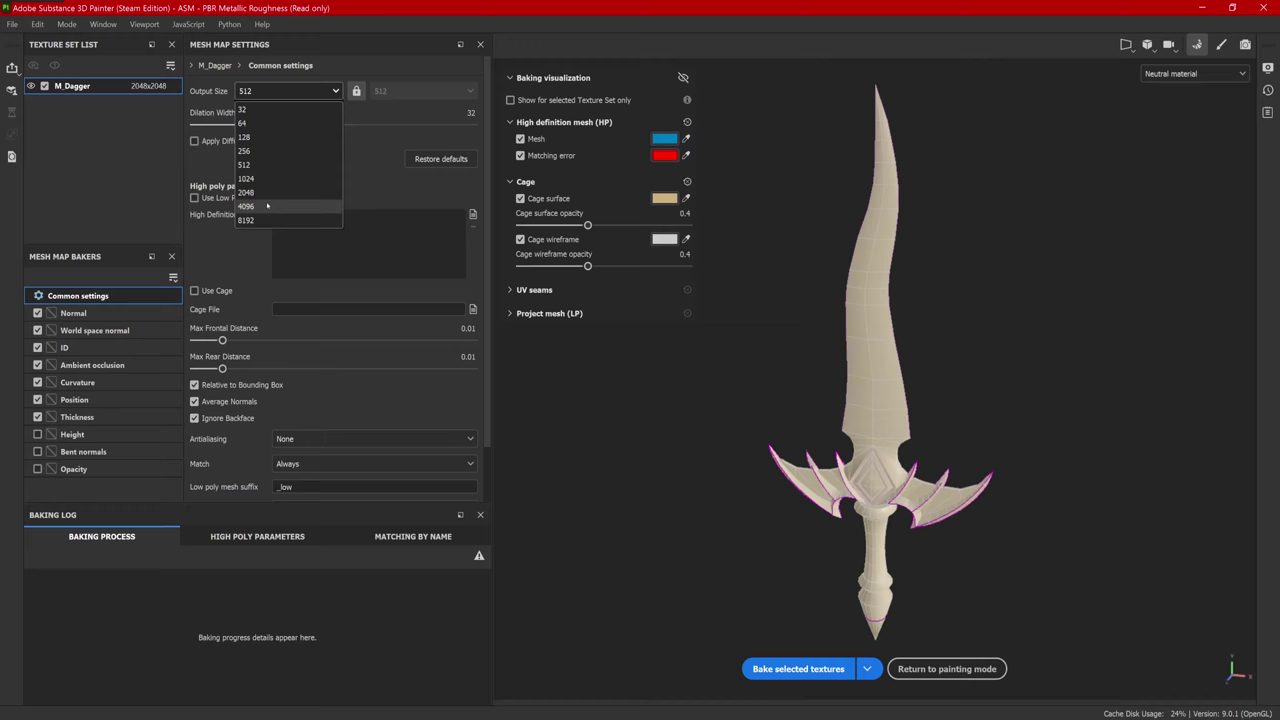
left_click(246, 206)
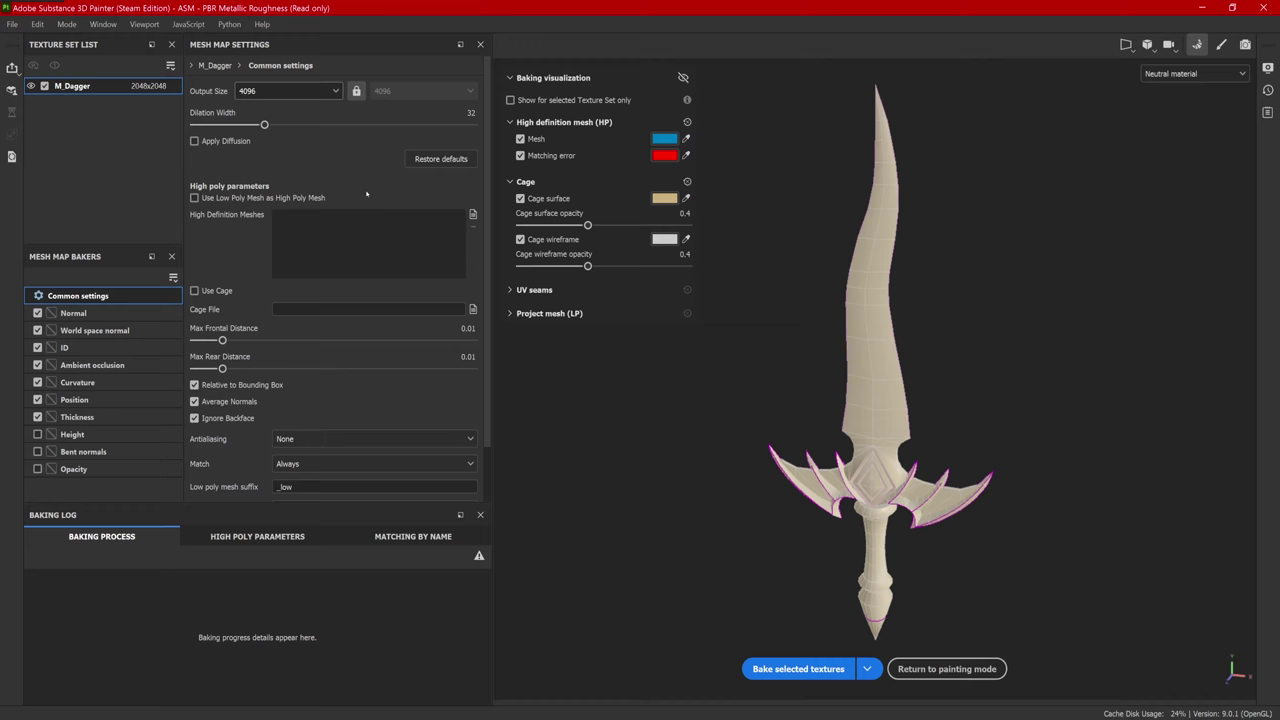
left_click(472, 214)
left_click(660, 21)
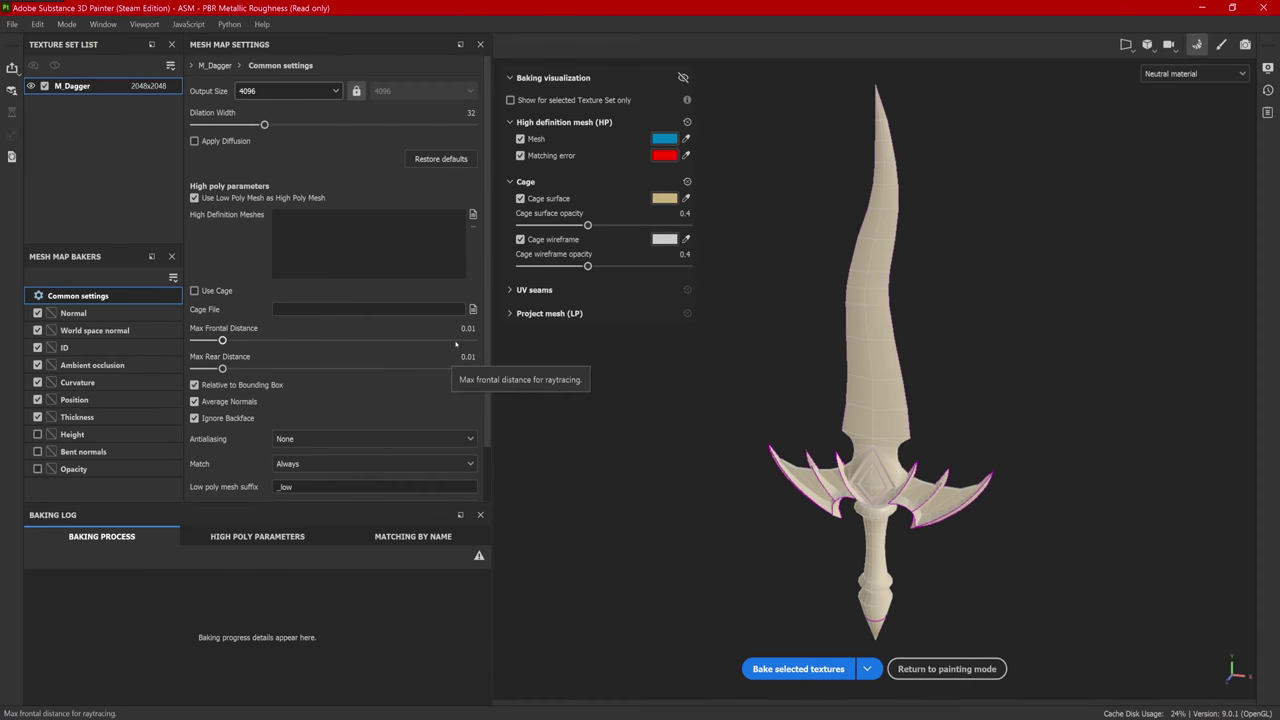
Step: Set both the max frontal distance and the max rear distance to 0.03
left_click(470, 328)
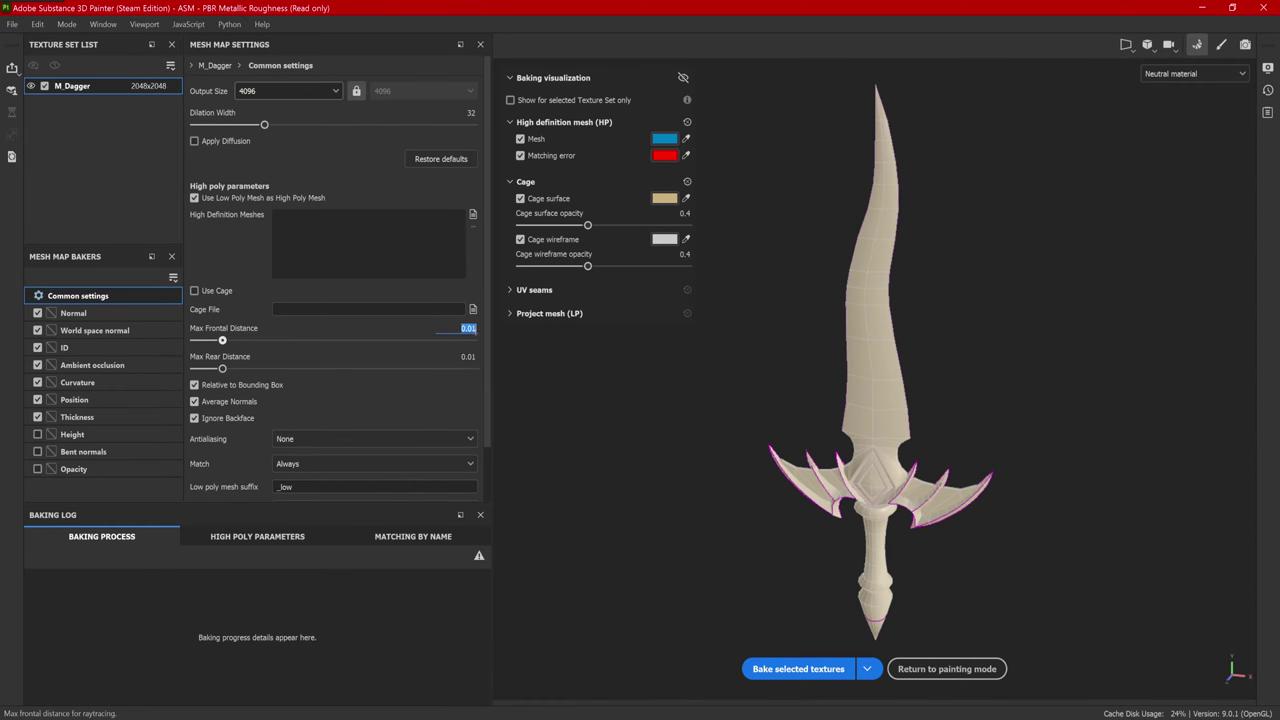
type(".03")
left_click(468, 356)
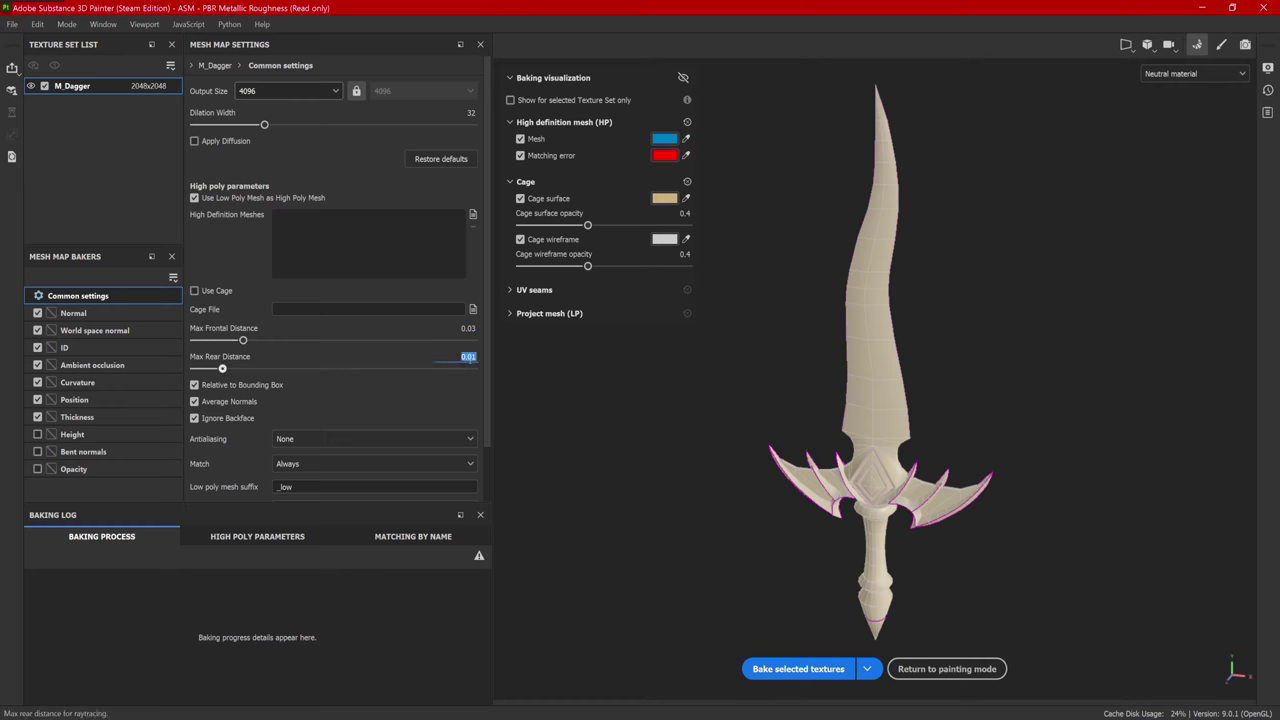
type(".03")
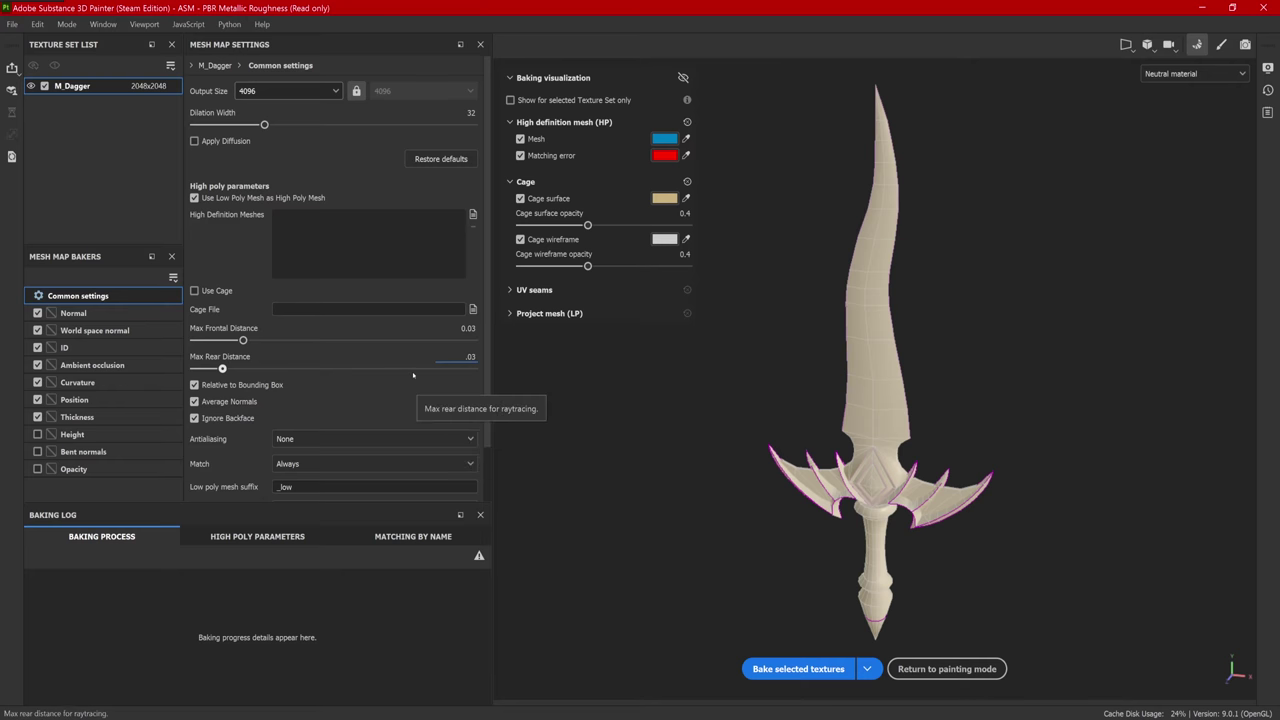
Step: Review the bake's antialiasing levels and its mesh matching methods, choosing Always for Match
scroll(327, 337, "down", 1)
left_click(306, 378)
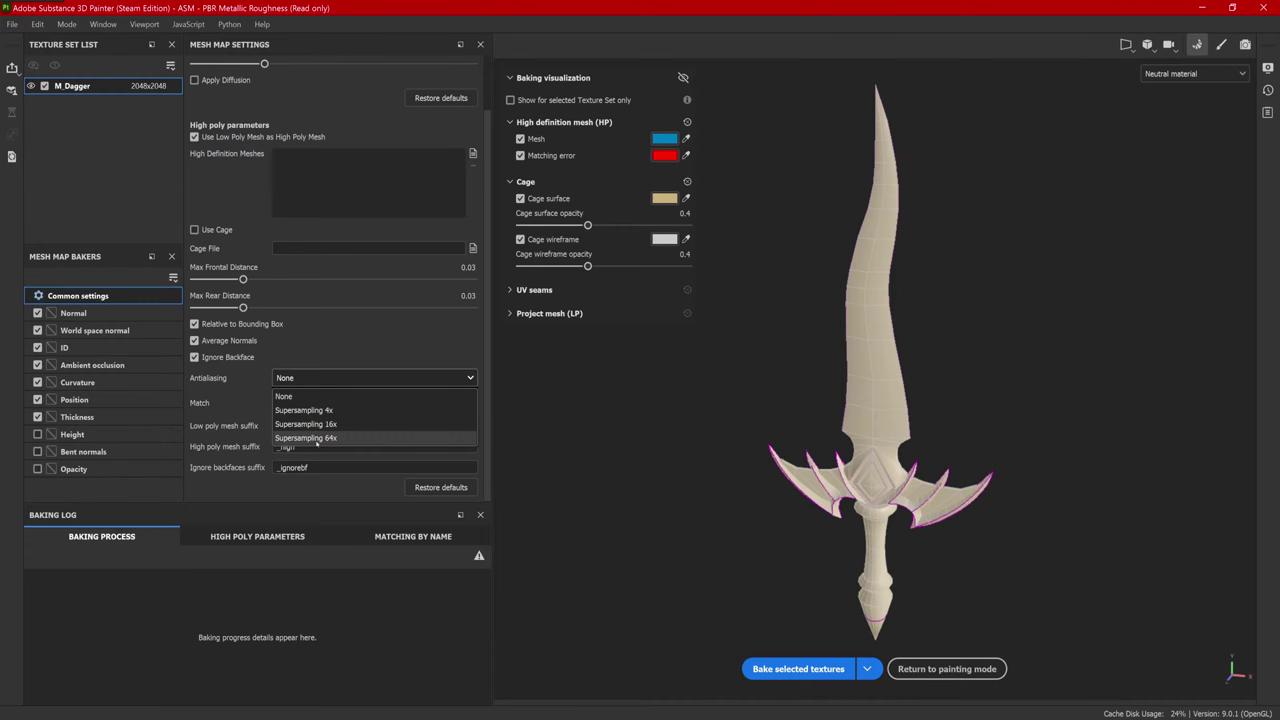
left_click(332, 334)
left_click(306, 402)
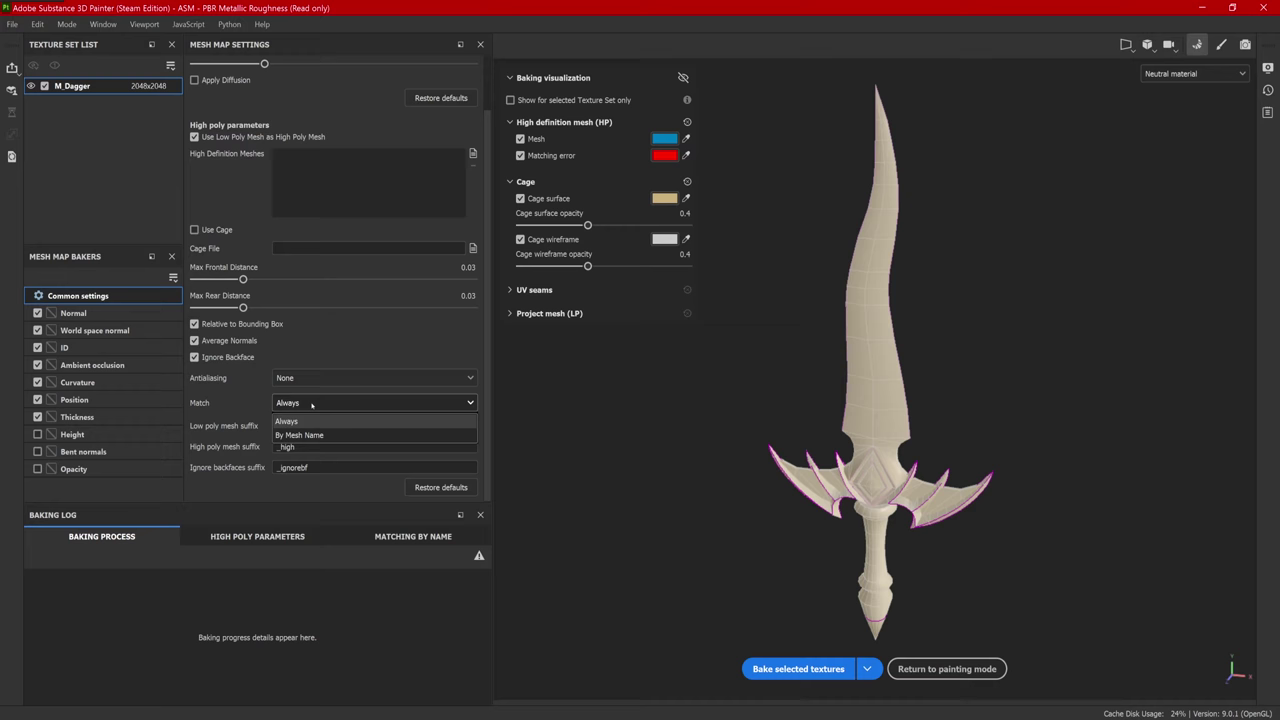
left_click(233, 404)
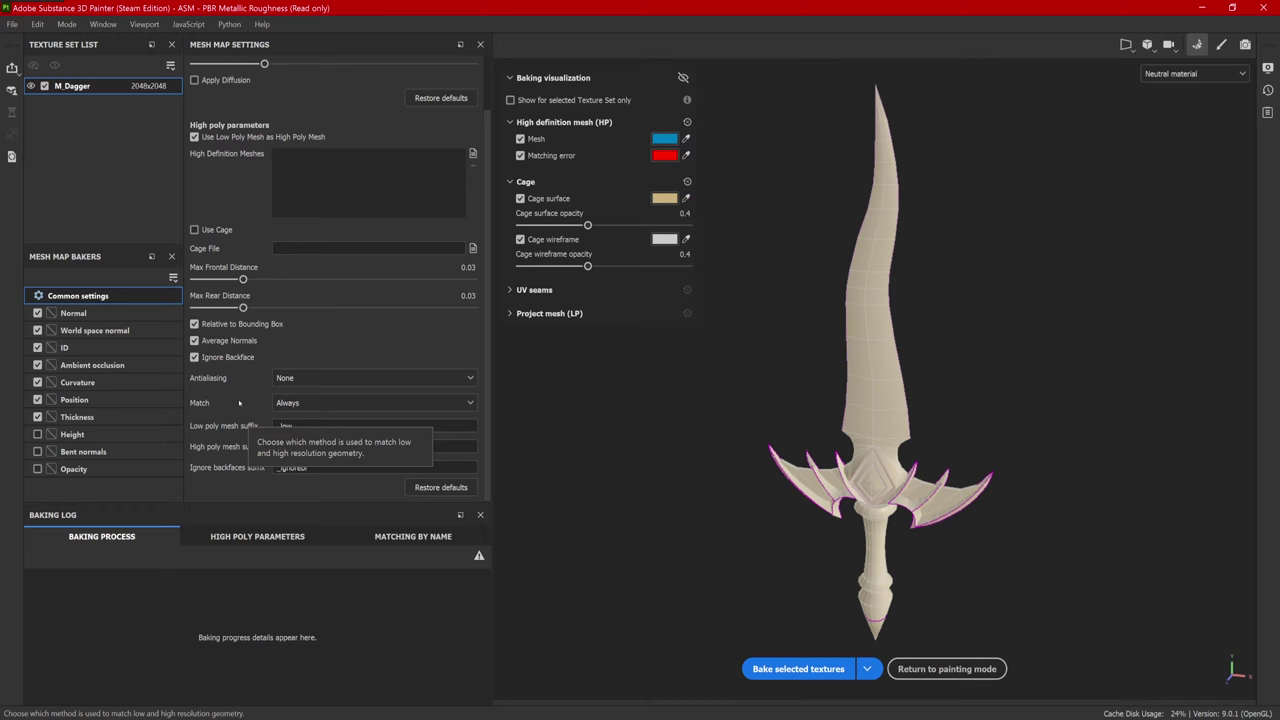
left_click(305, 403)
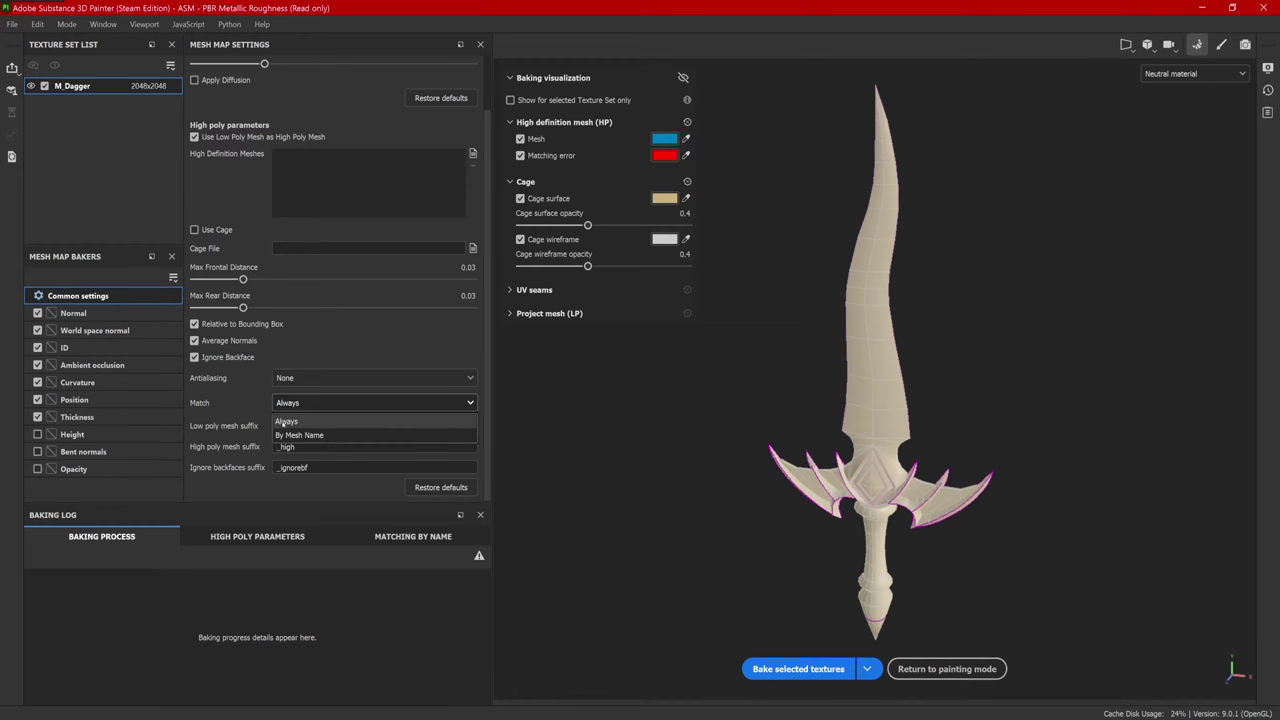
left_click(242, 400)
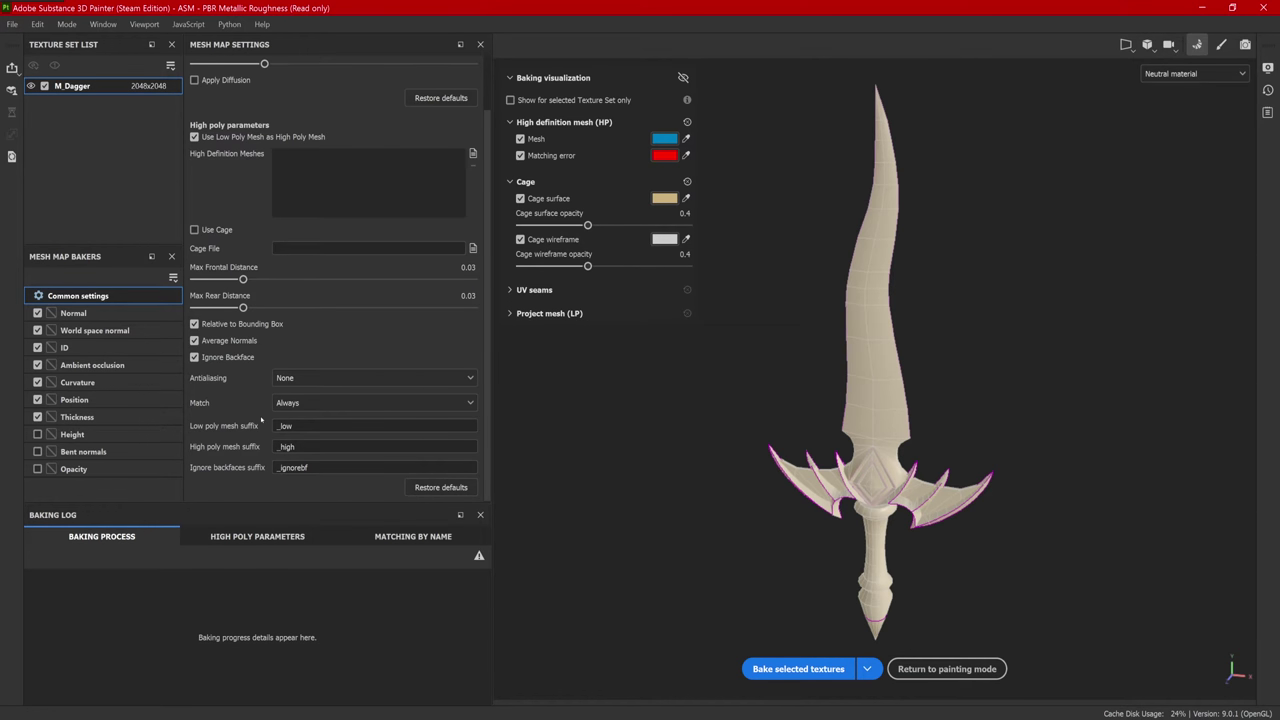
left_click(302, 403)
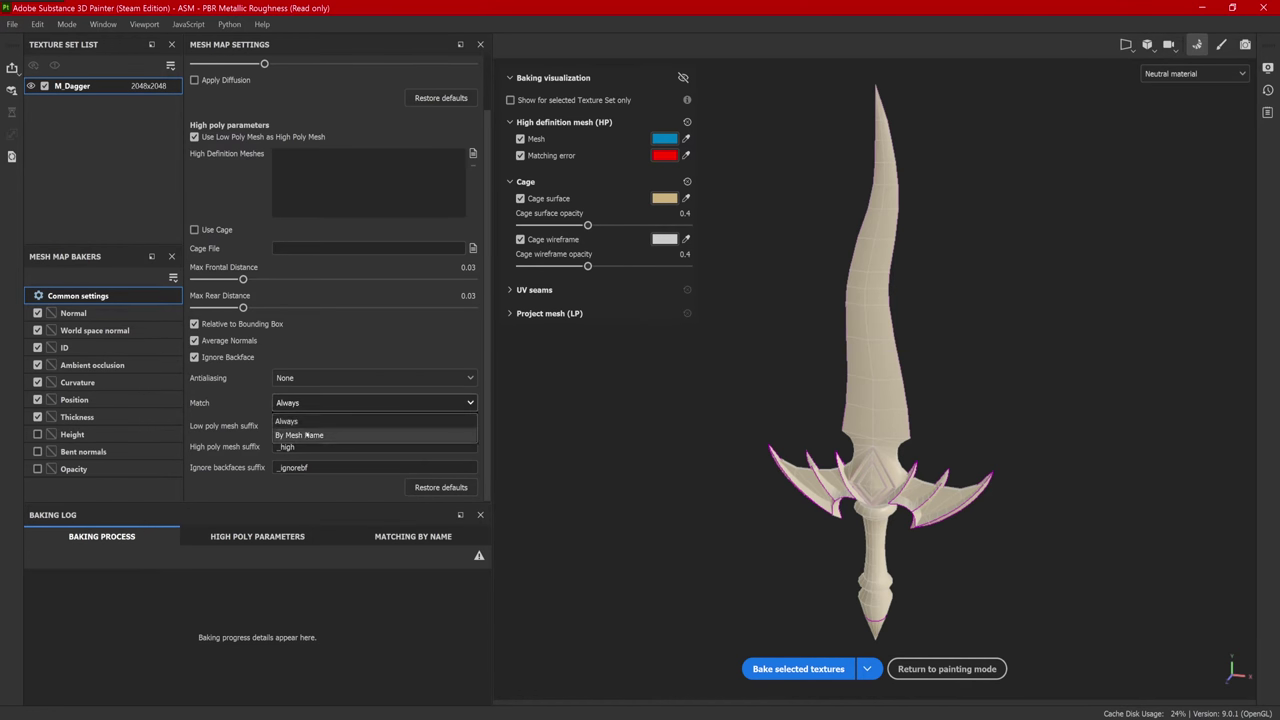
left_click(287, 421)
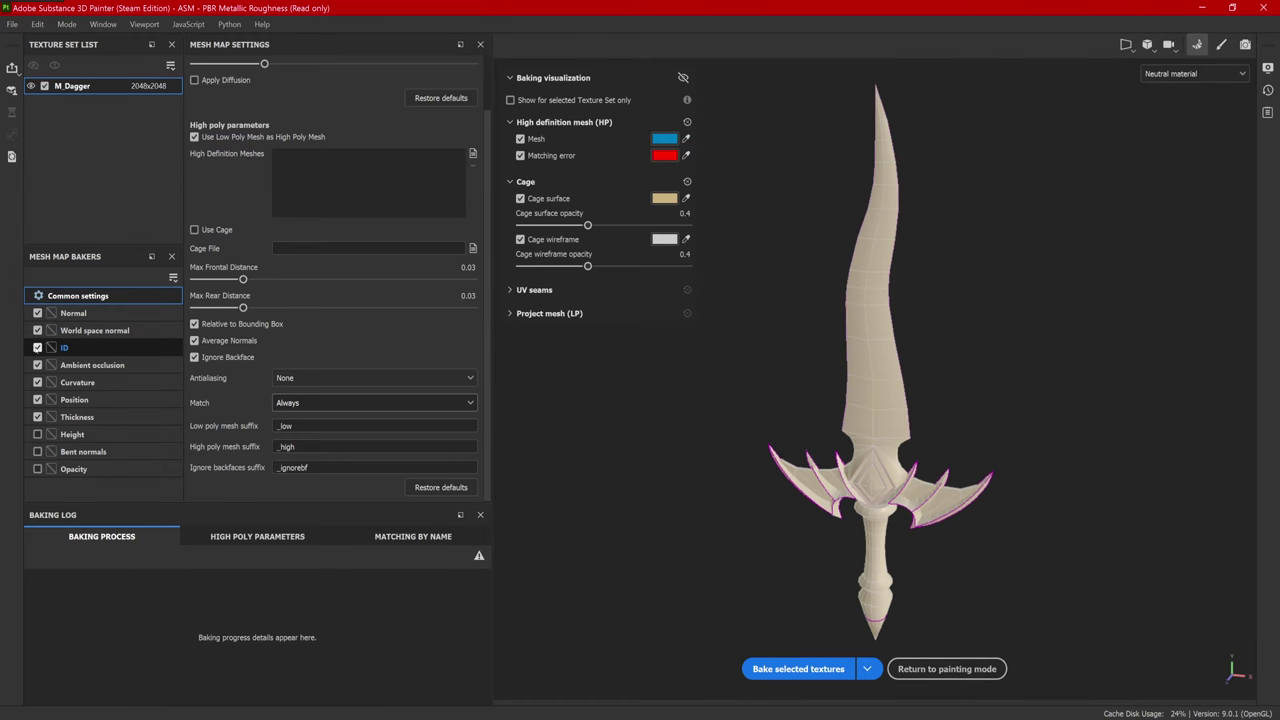
Step: Bake the selected mesh maps for M_Dagger without the ID map and return to painting mode
left_click(38, 347)
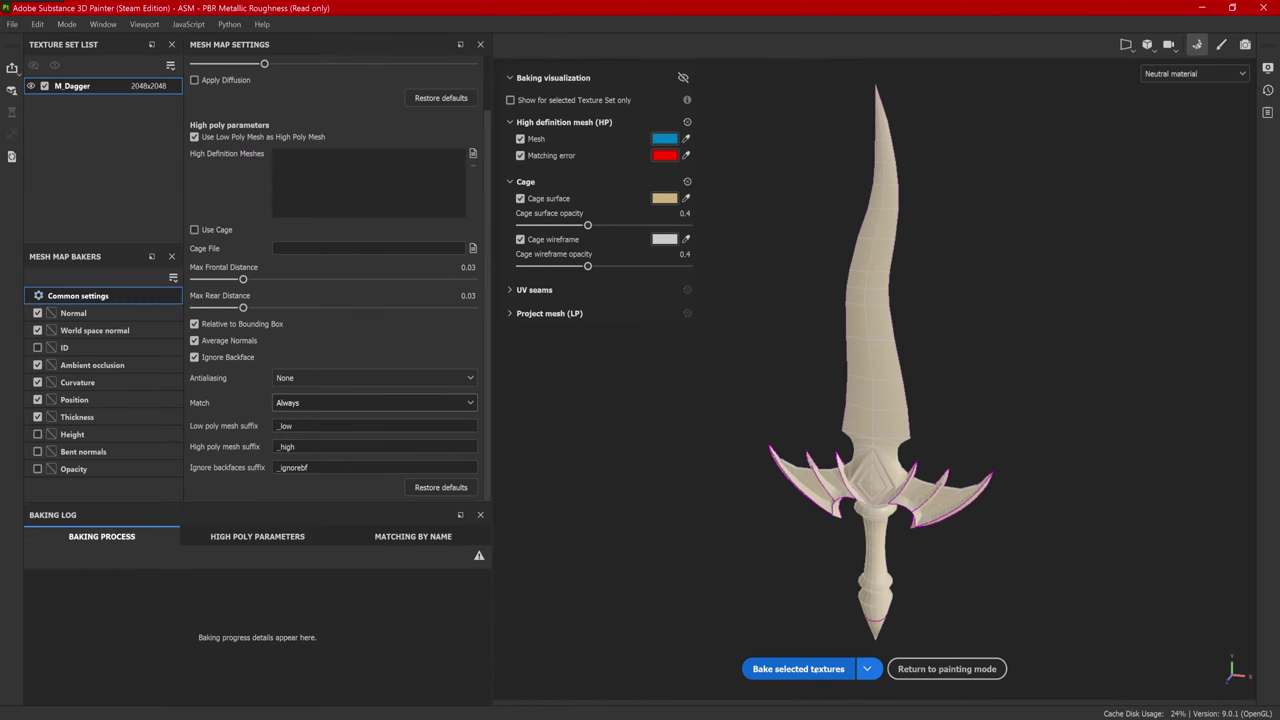
left_click(798, 668)
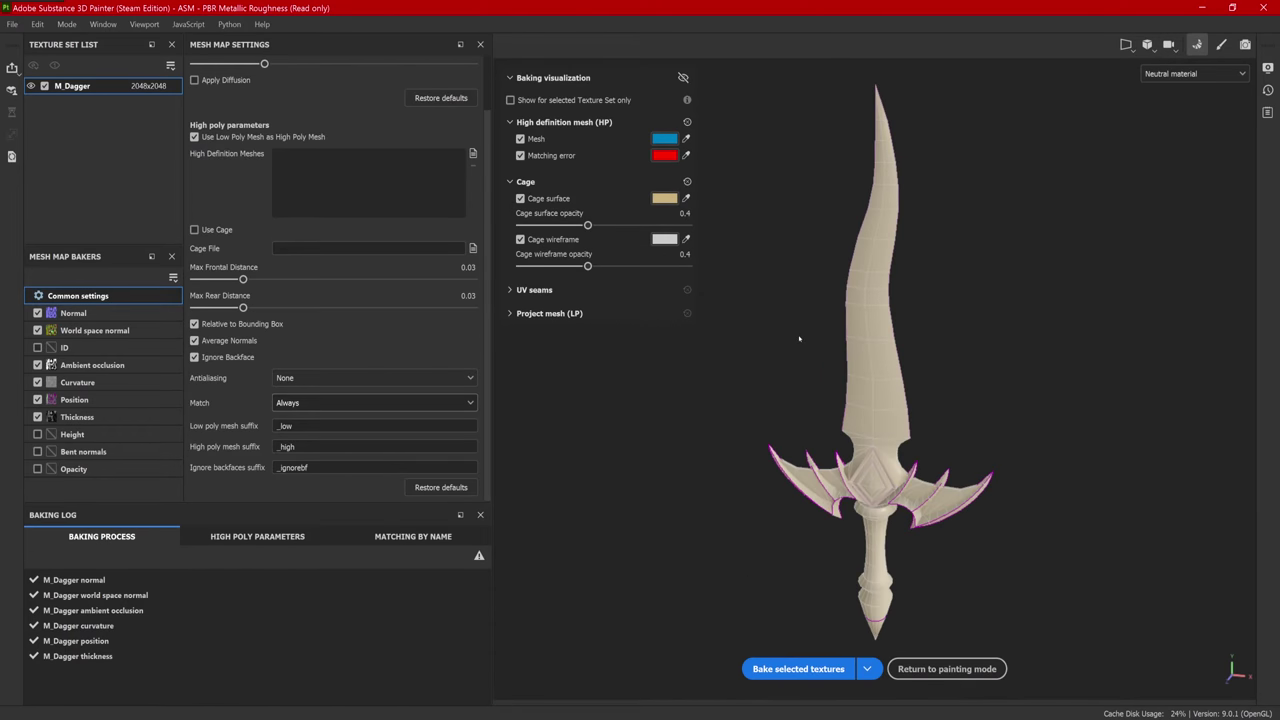
left_click(948, 669)
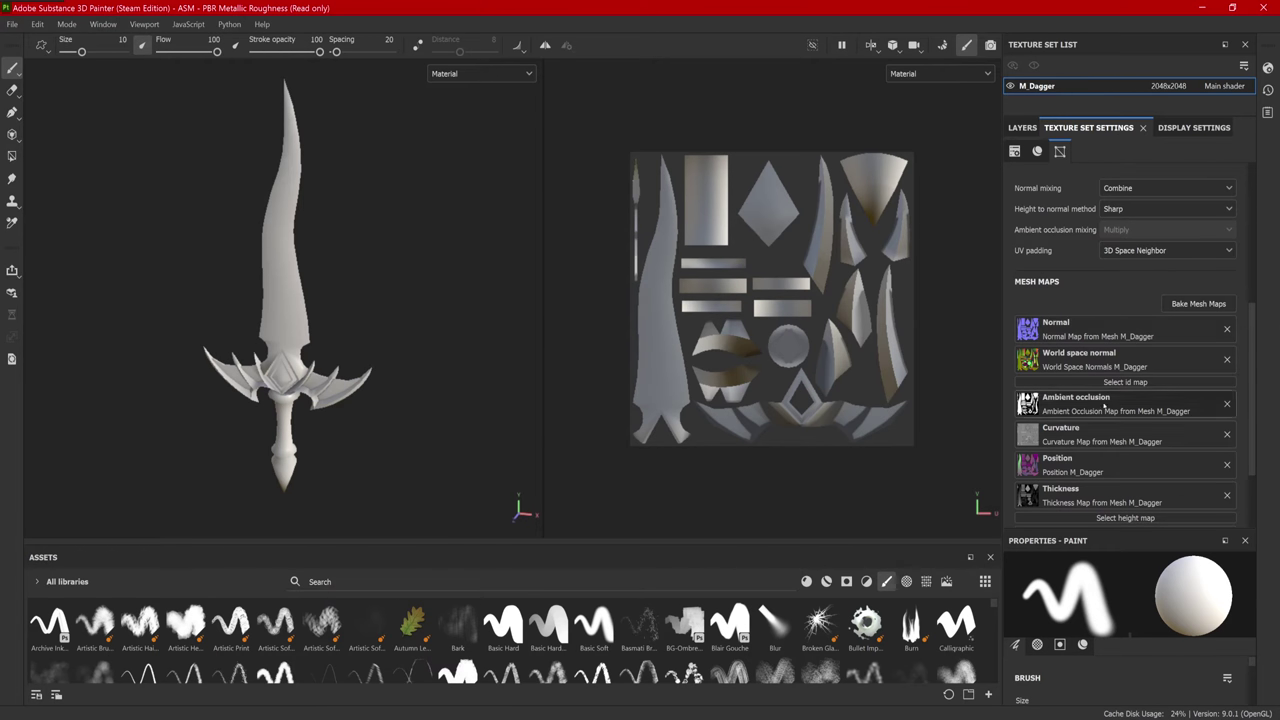
scroll(1104, 403, "down", 3)
scroll(1095, 390, "up", 4)
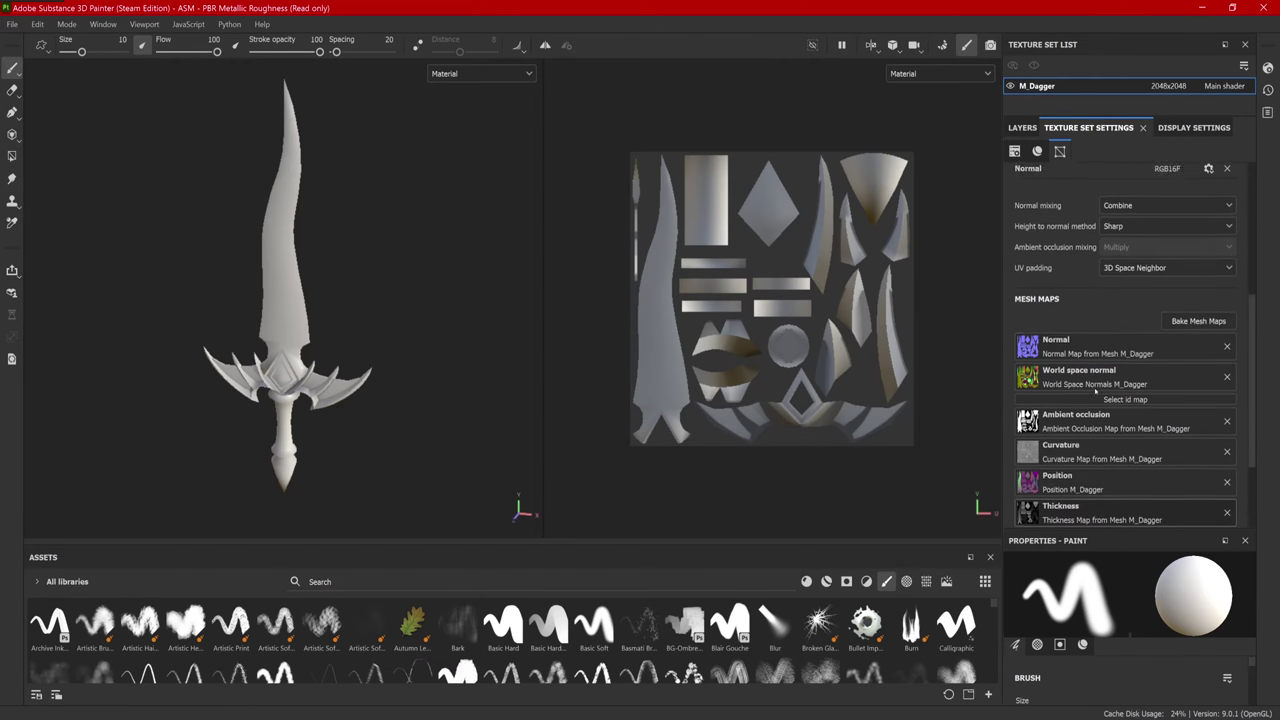
Step: Toggle the mesh wireframe in the display settings to check the dagger's topology, leaving it off
left_click(1175, 128)
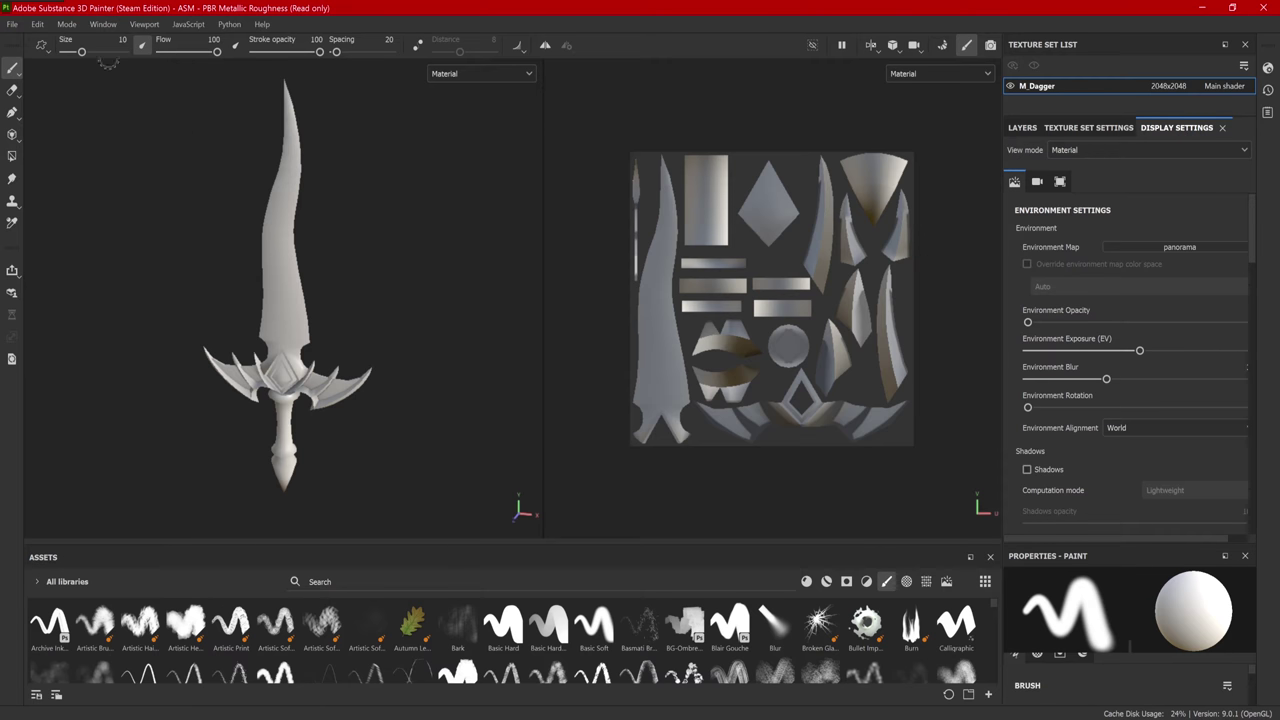
left_click(103, 25)
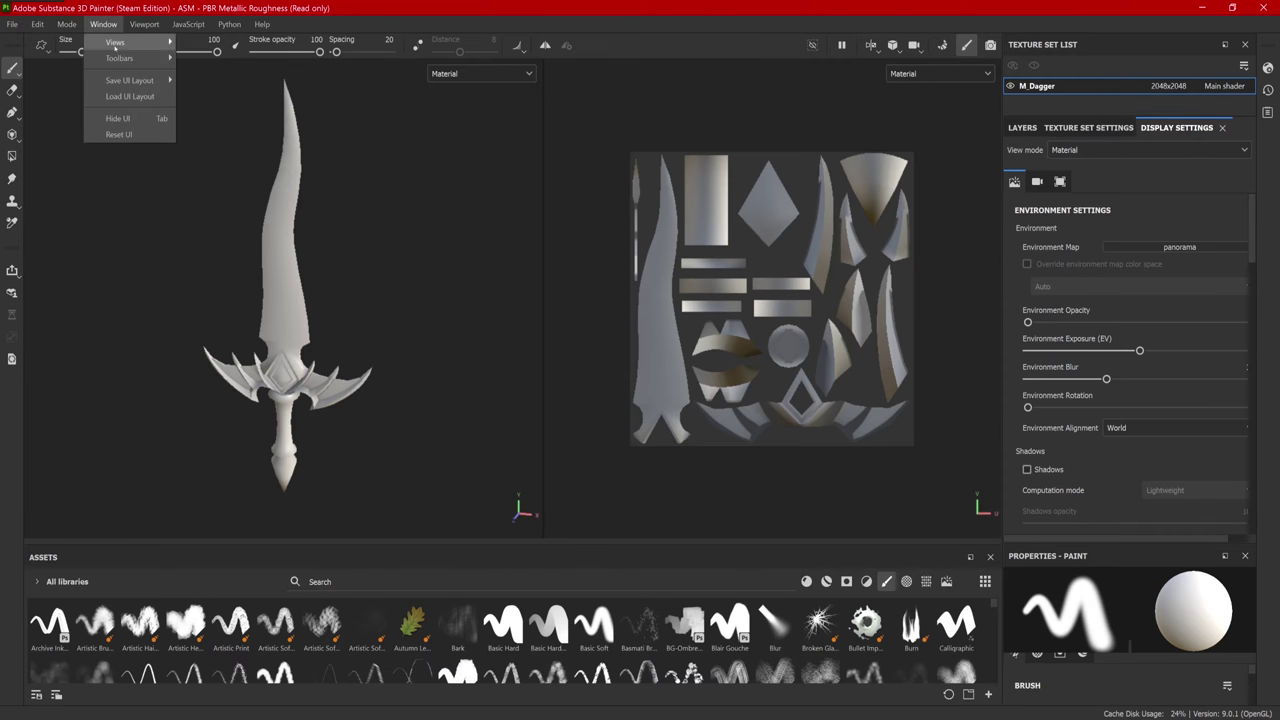
mouse_move(120, 42)
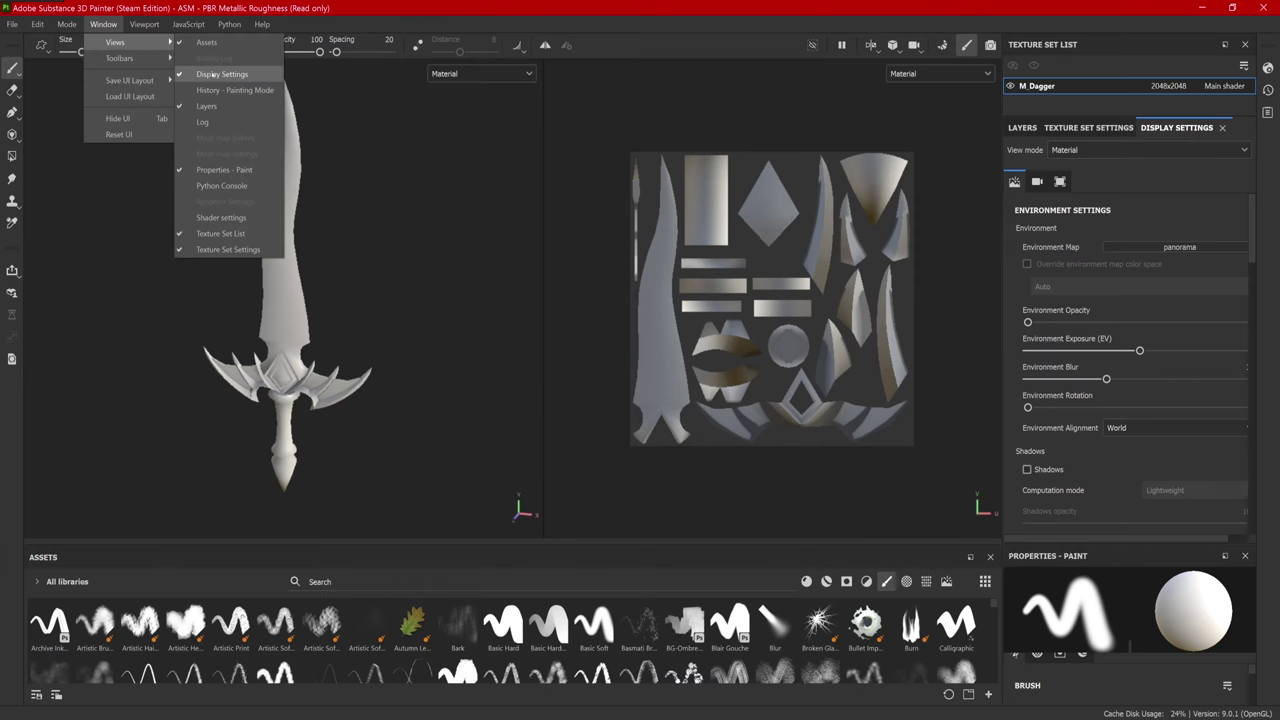
left_click(1165, 128)
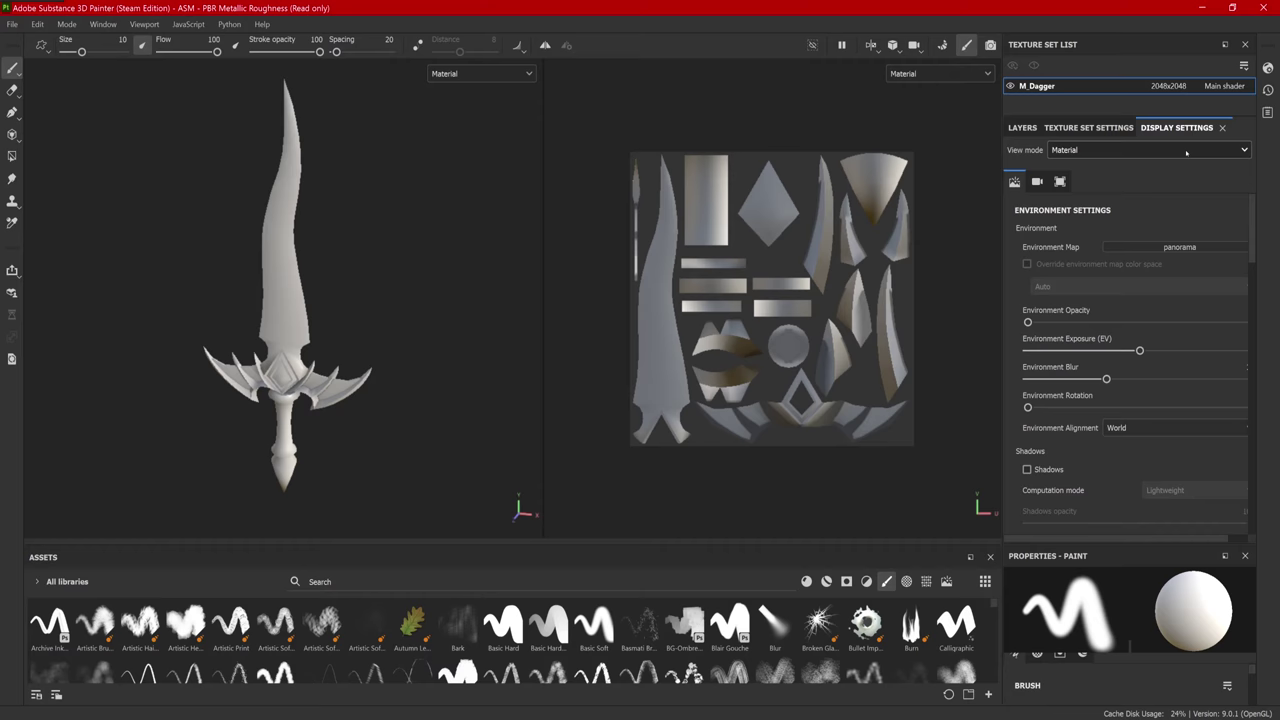
scroll(1152, 364, "down", 10)
scroll(1152, 364, "down", 5)
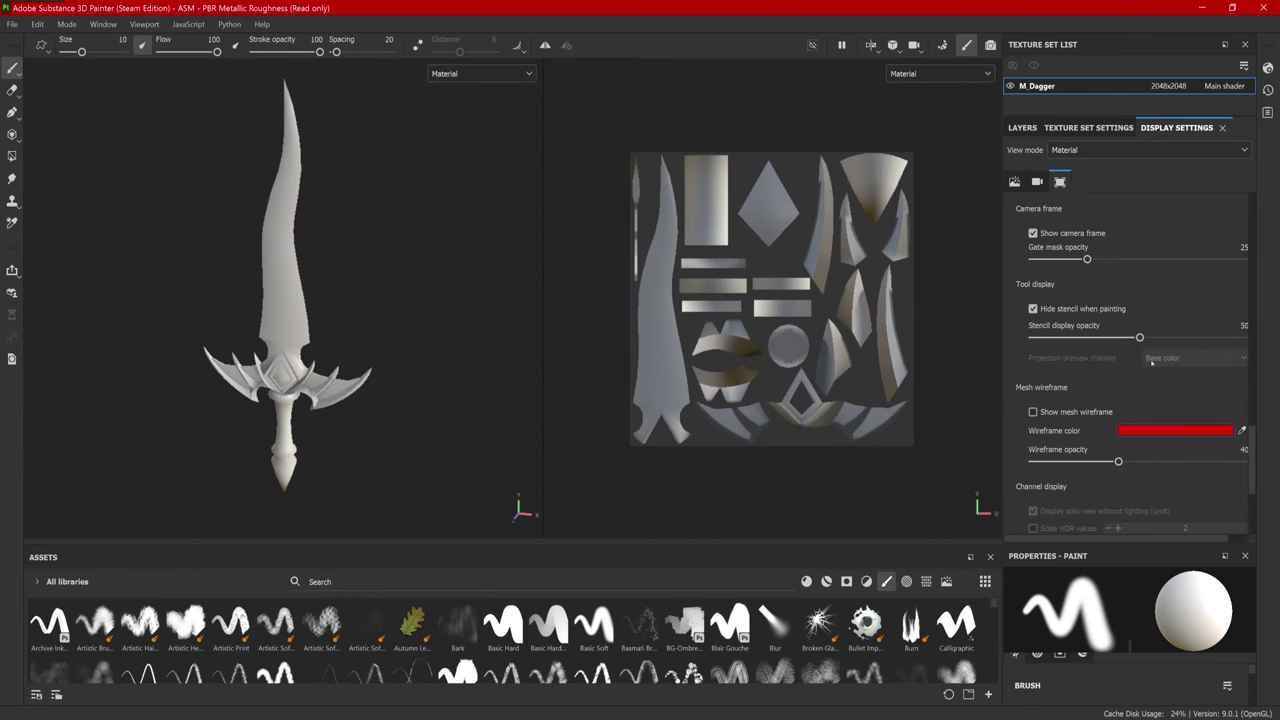
scroll(1107, 283, "up", 2)
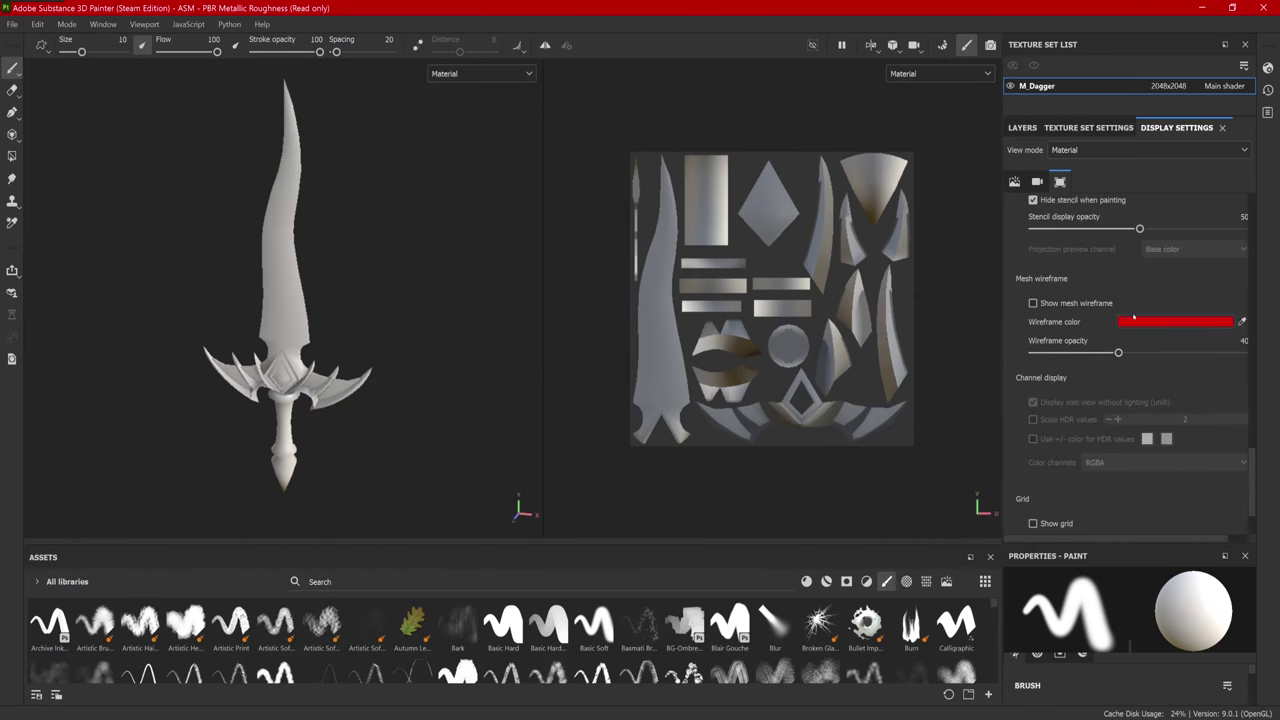
left_click(1033, 303)
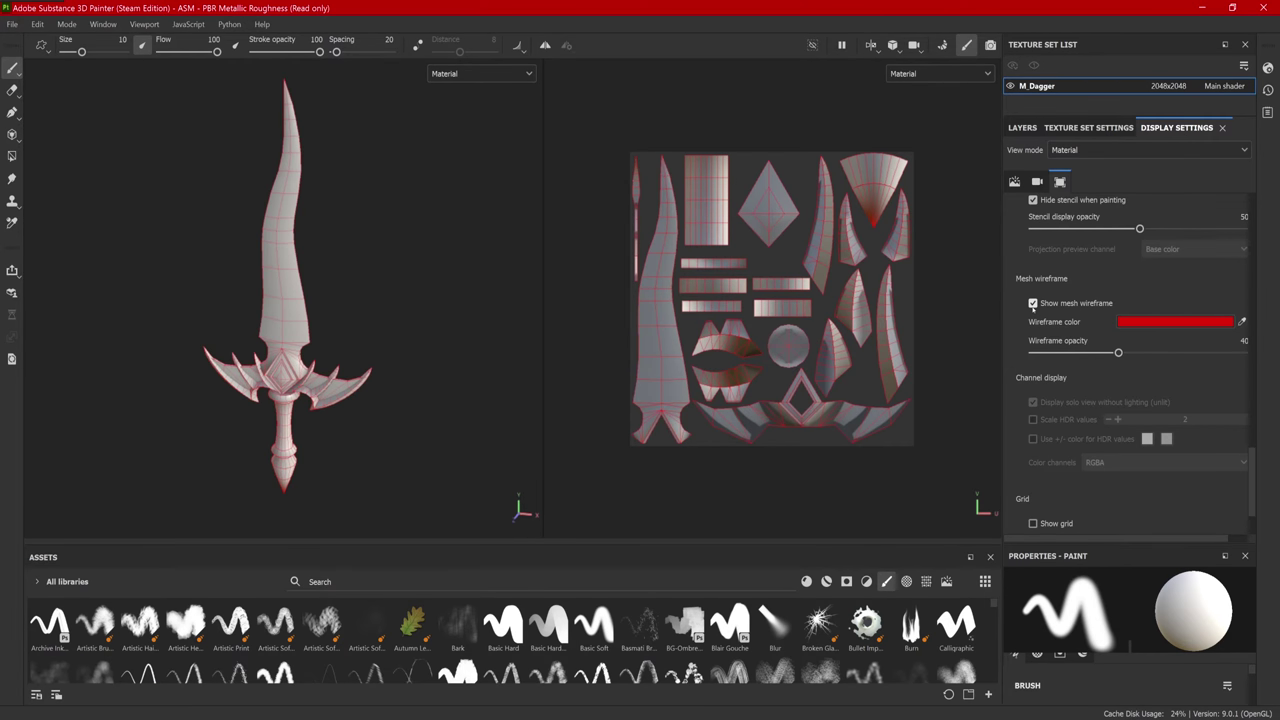
left_click(1033, 303)
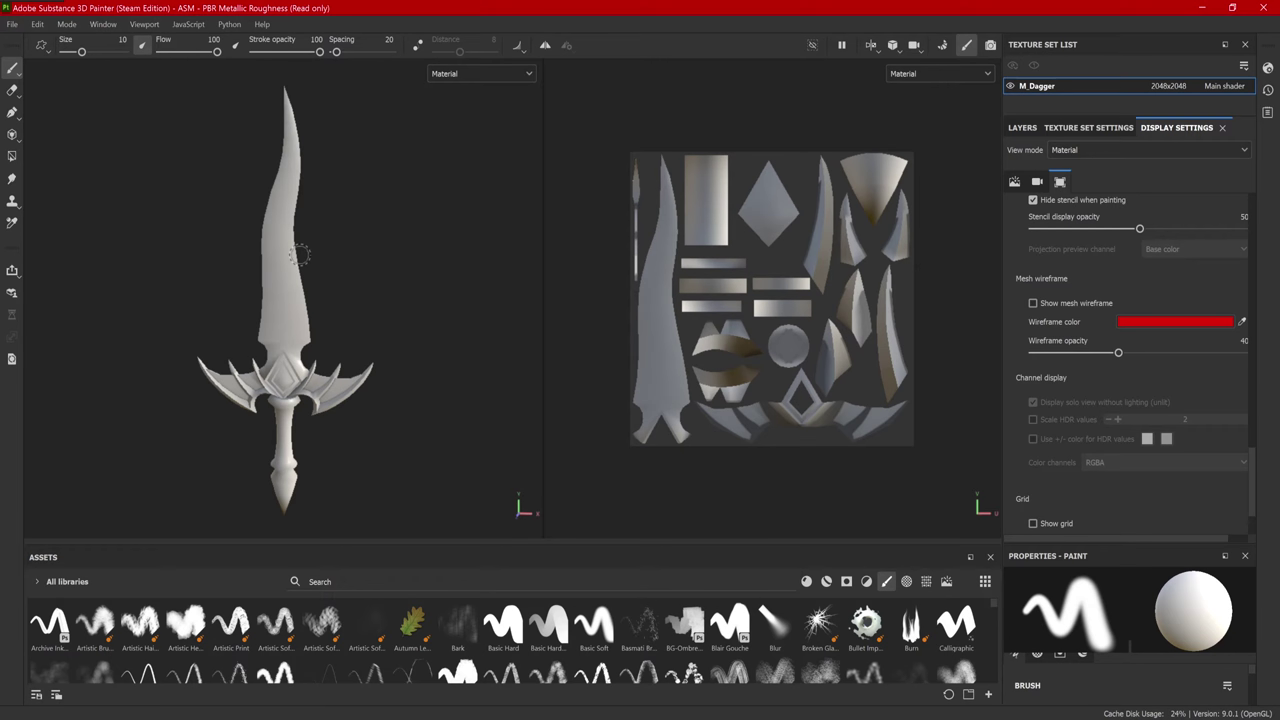
left_click(1033, 303)
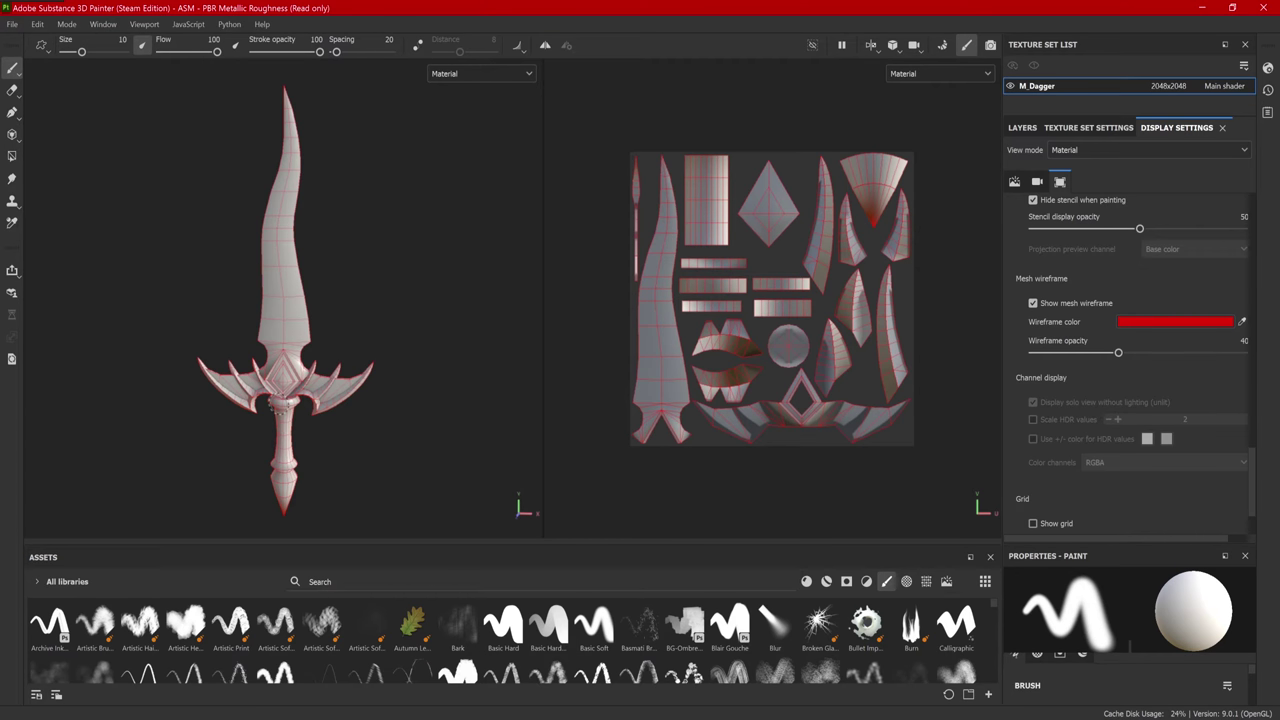
left_click(1033, 303)
left_click(1033, 303)
left_click(1033, 303)
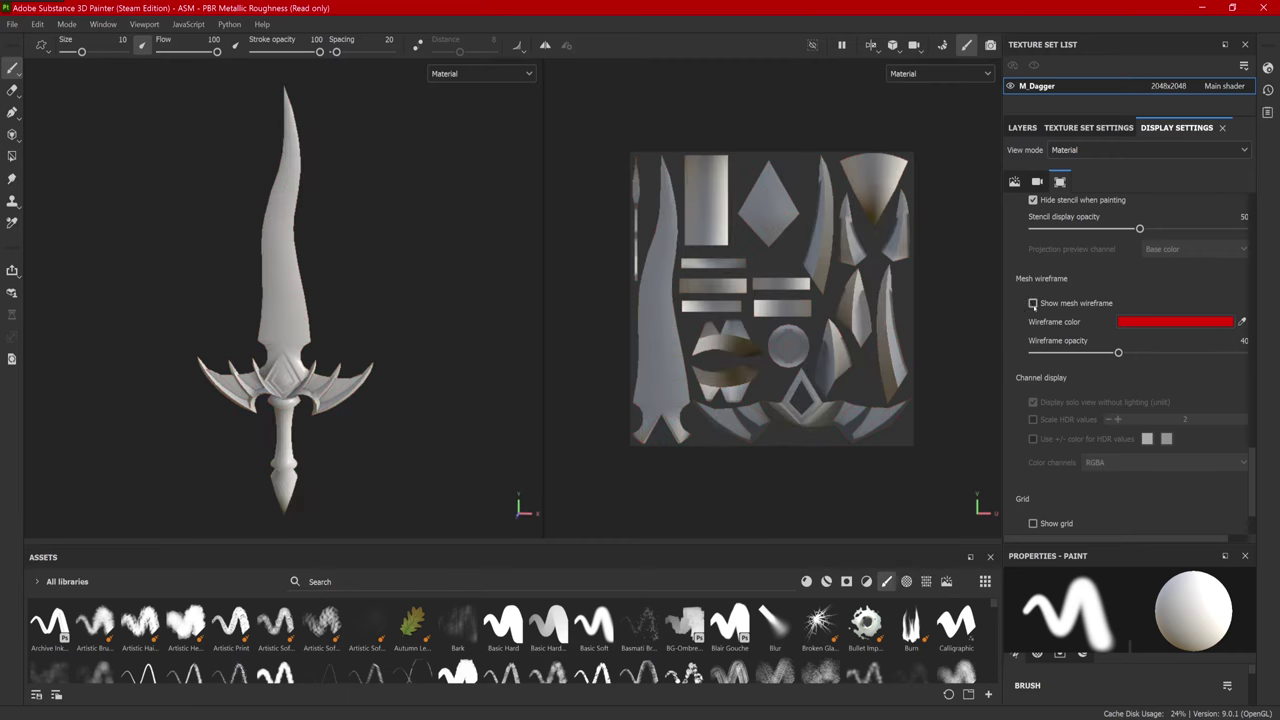
Step: Show the layer stack and switch the 3D view to orthographic projection
left_click(1024, 128)
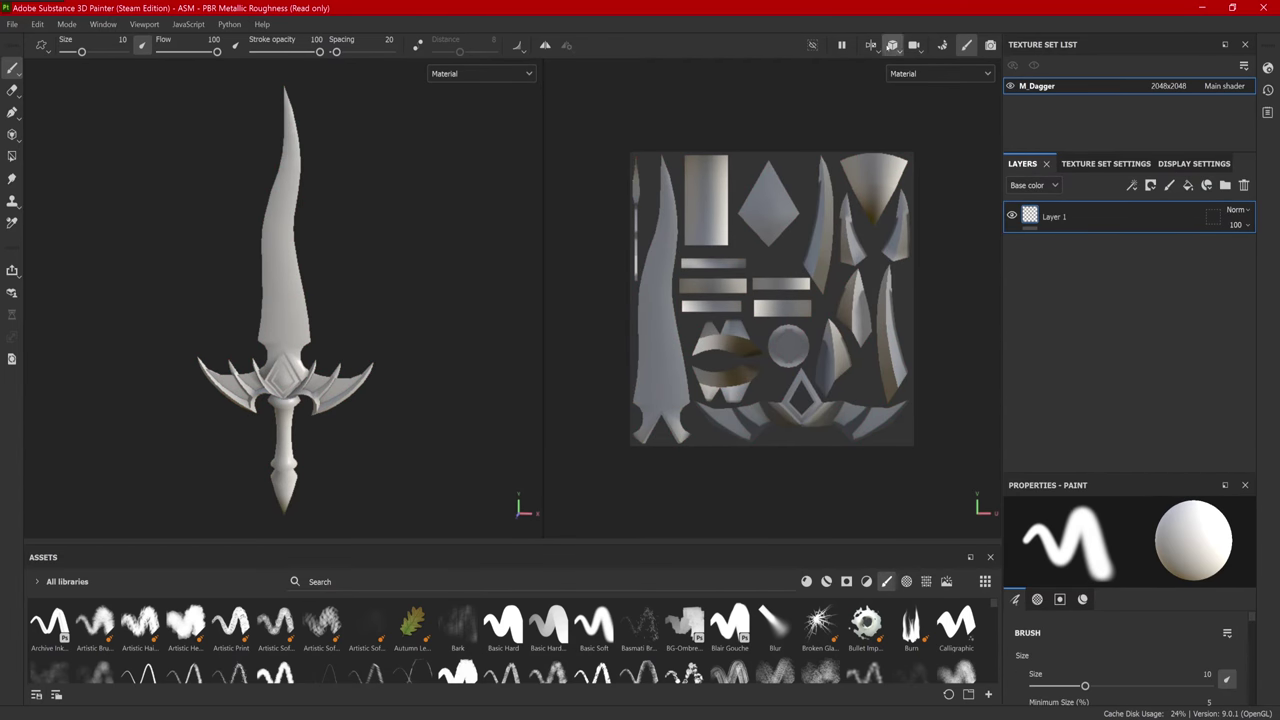
left_click(893, 46)
left_click(930, 86)
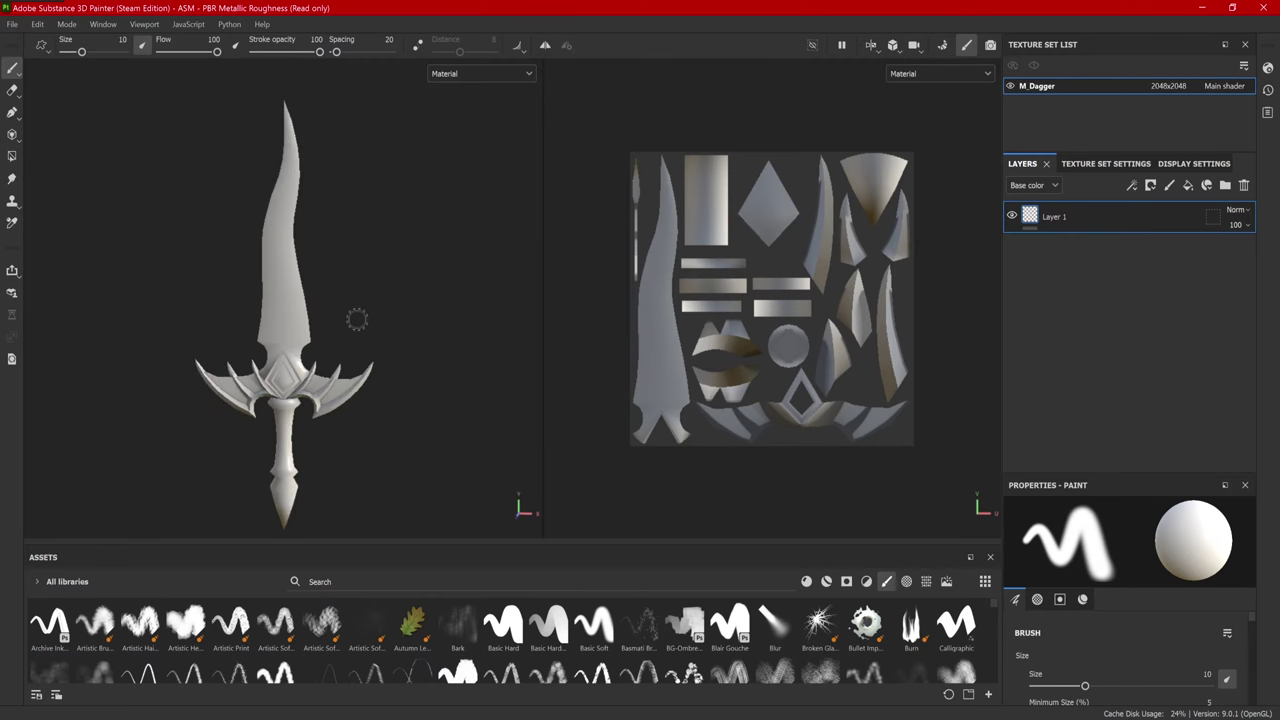
Step: Examine the dagger model from the front, the side and end-on in the 3D view
middle_click_drag(364, 318, 402, 302, "alt")
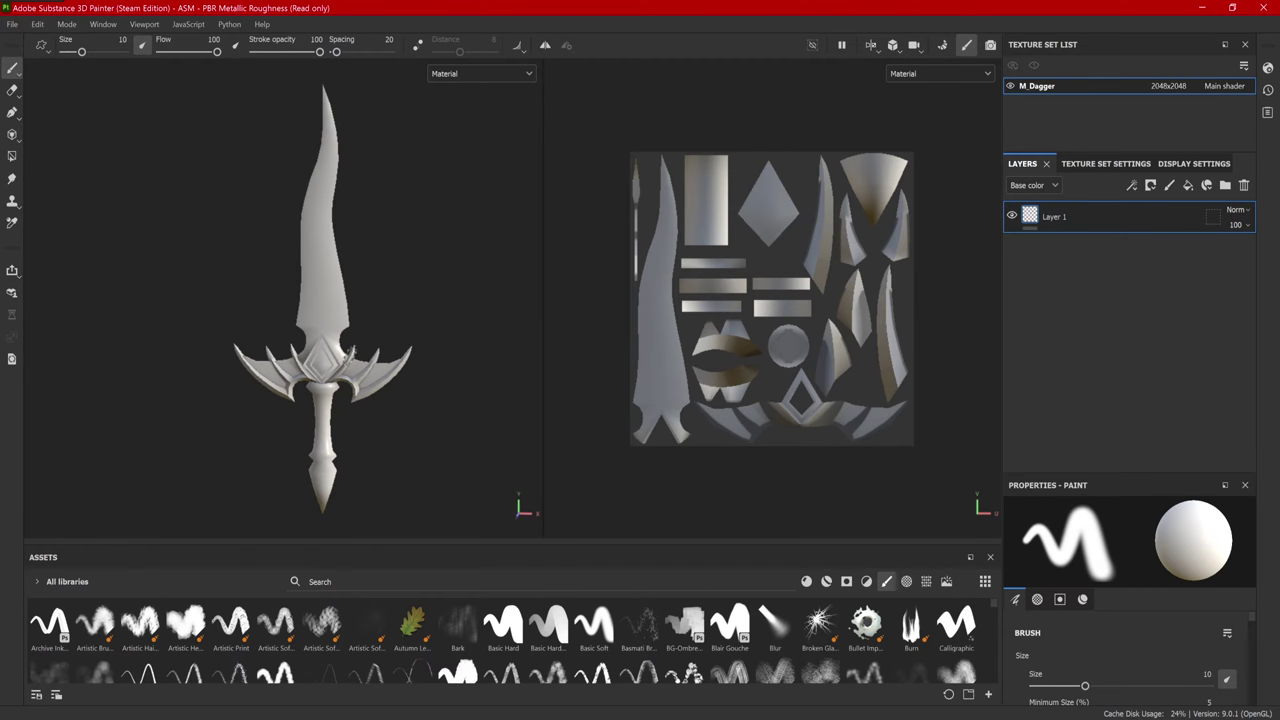
mouse_move(352, 328)
left_mouse_down("alt")
mouse_move(420, 328)
mouse_move(400, 312)
mouse_move(350, 314)
left_mouse_up("alt")
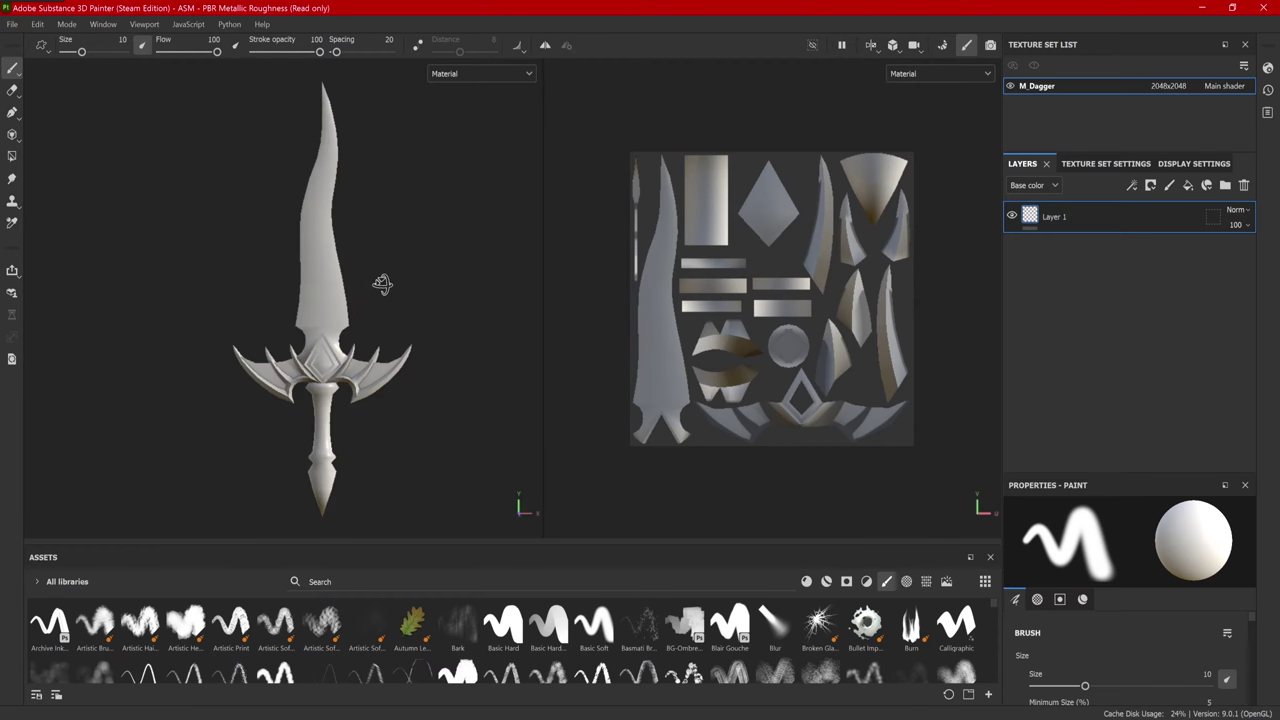
left_click_drag(411, 286, 534, 291, "alt")
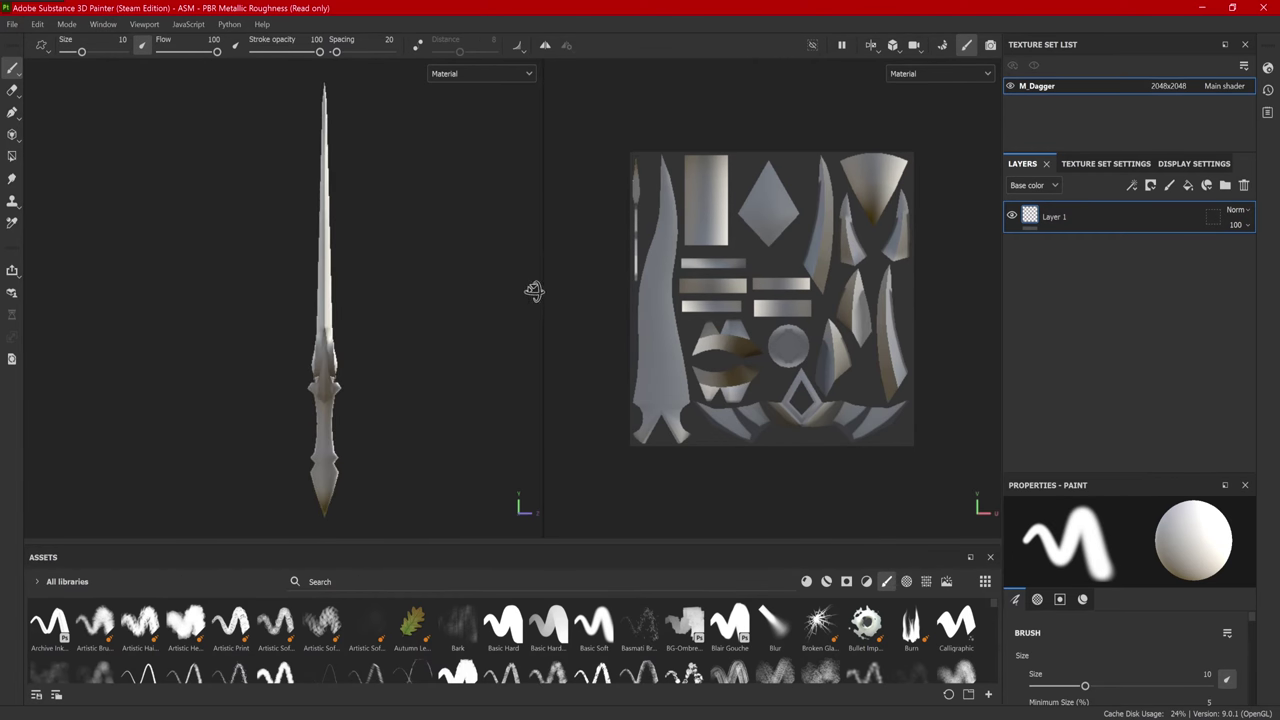
mouse_move(371, 291)
left_mouse_down("alt")
mouse_move(503, 294)
mouse_move(175, 286)
mouse_move(254, 300)
left_mouse_up("alt")
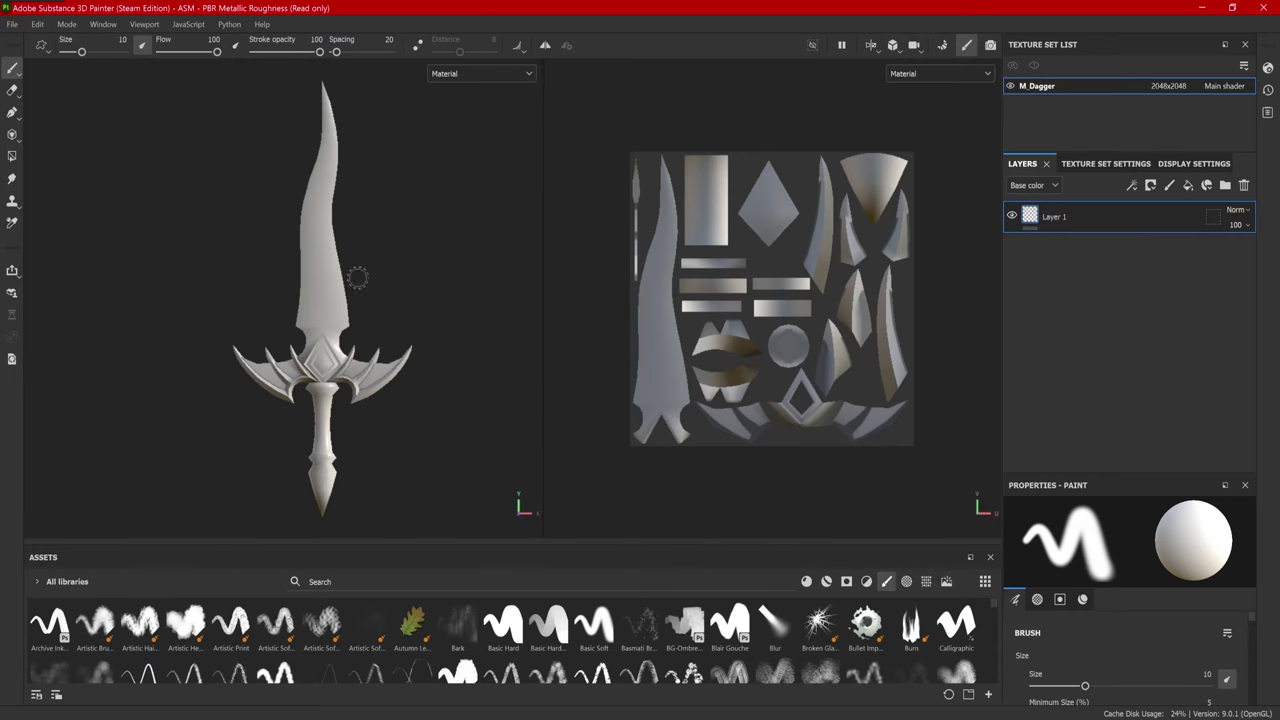
left_click_drag(357, 278, 389, 451, "alt")
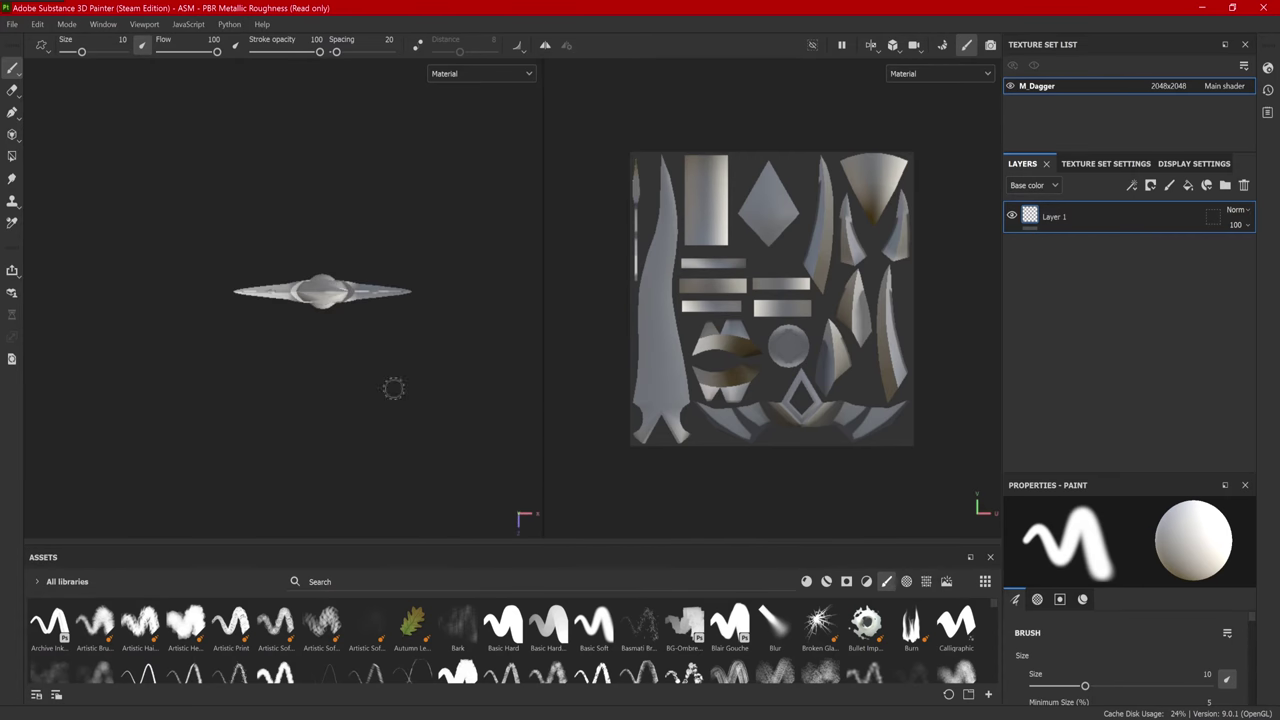
left_click_drag(393, 388, 336, 217, "alt")
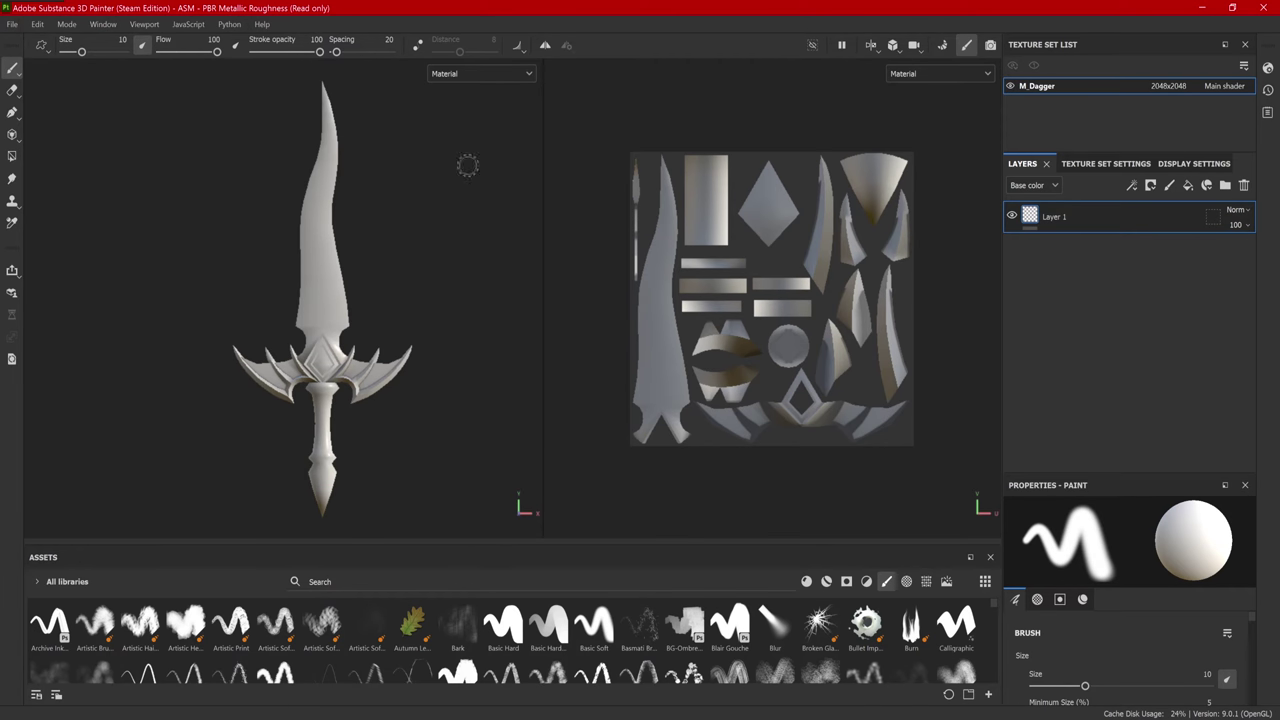
Step: Place the painted dagger reference image over the 3D view and shift the model clear of it
mouse_move(400, 0)
right_mouse_down()
mouse_move(367, 0)
mouse_move(272, 236)
mouse_move(173, 198)
right_mouse_up()
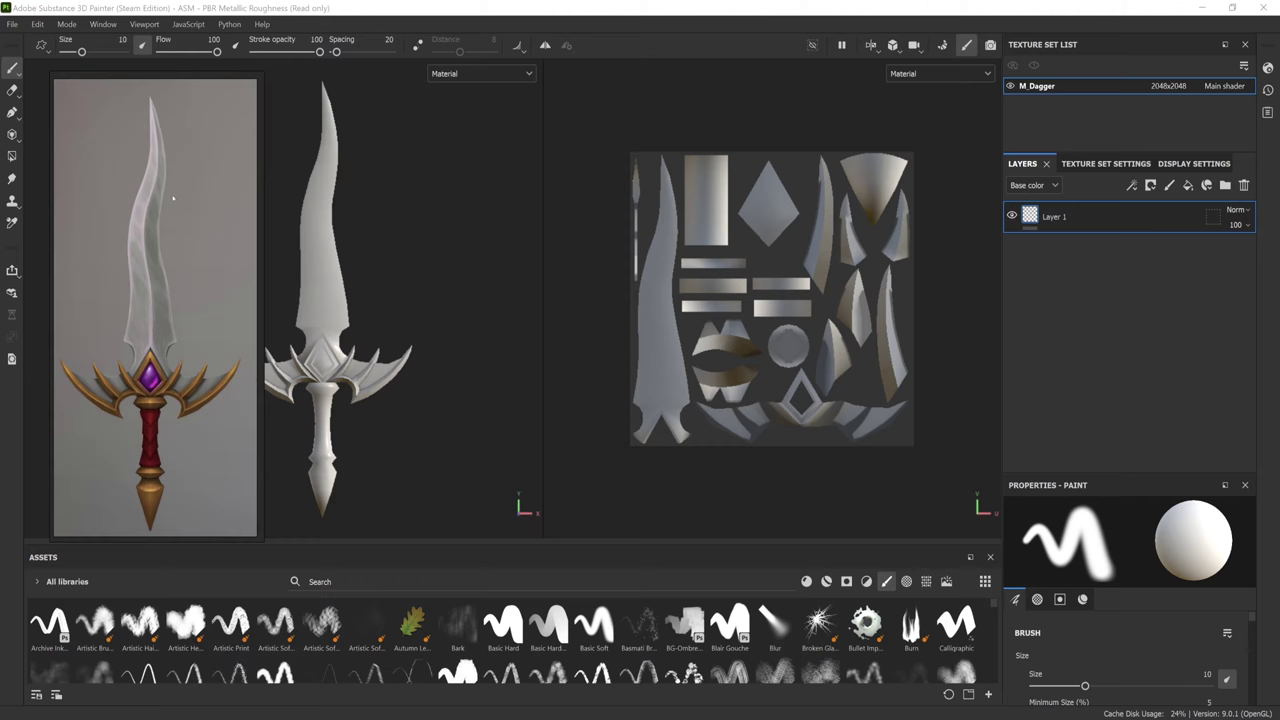
left_click_drag(208, 127, 163, 126)
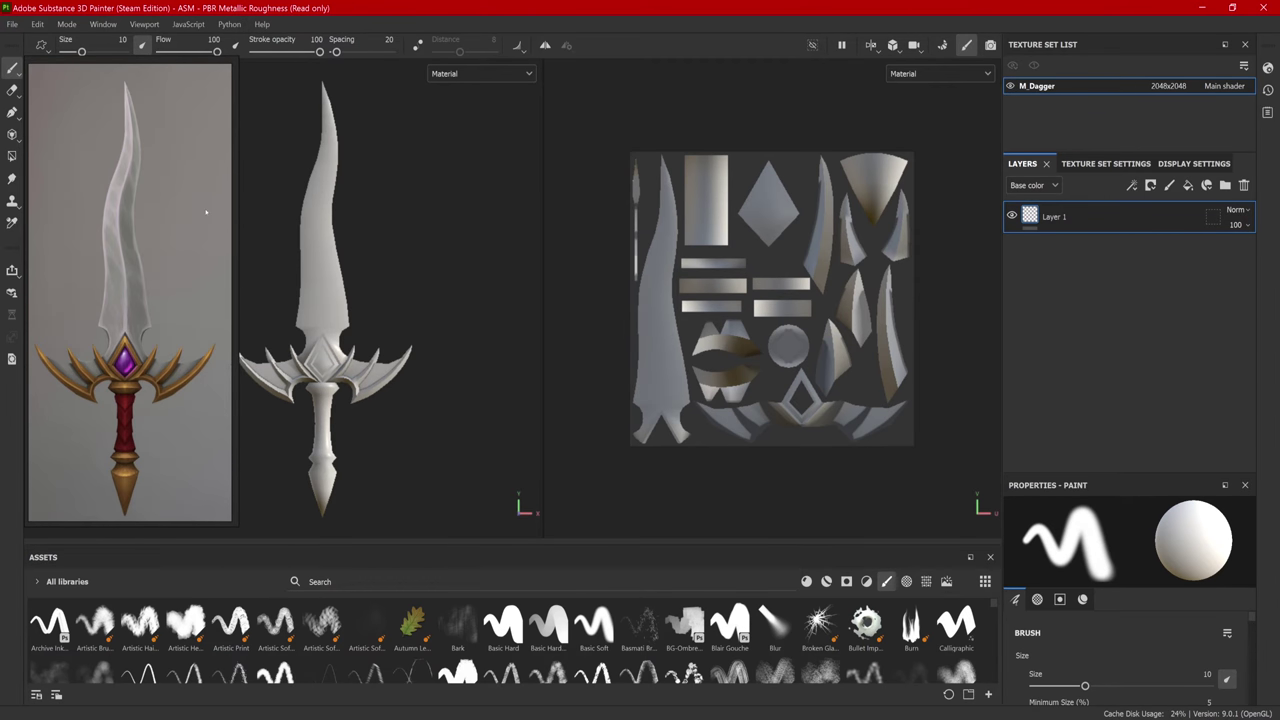
mouse_move(400, 233)
left_mouse_down("alt")
mouse_move(286, 278)
mouse_move(597, 281)
mouse_move(397, 242)
left_mouse_up("alt")
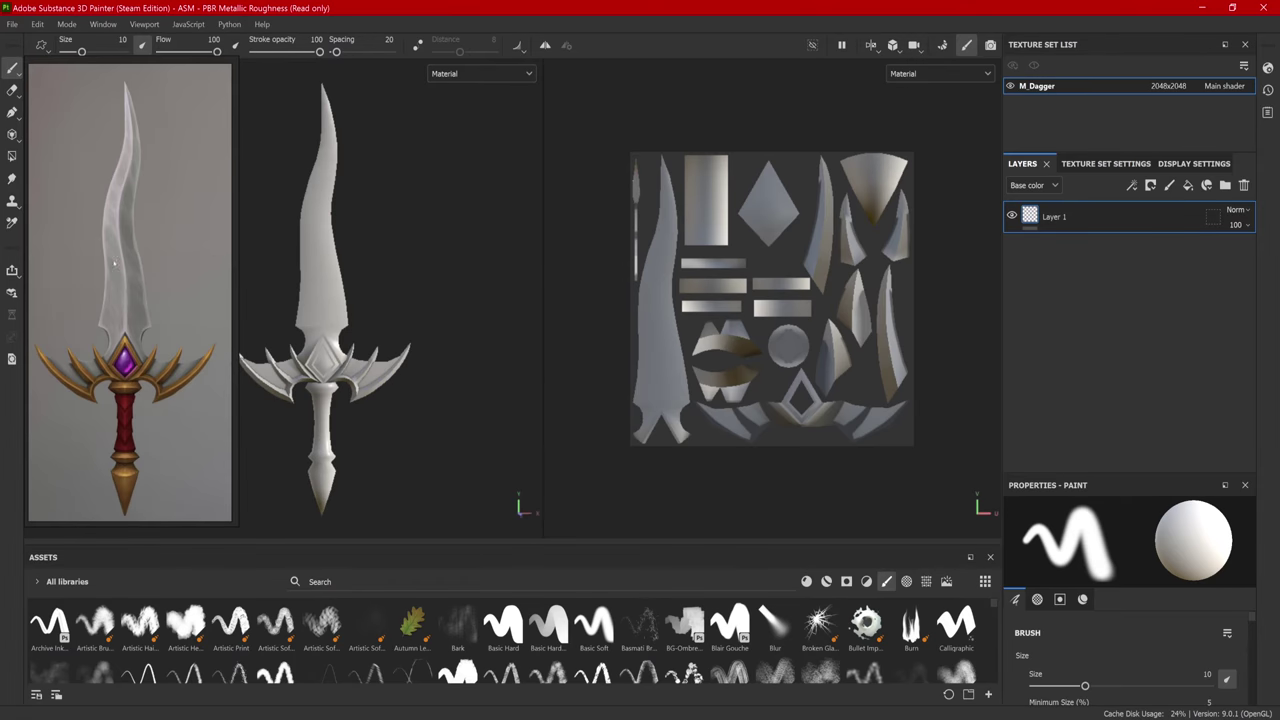
middle_click_drag(395, 304, 446, 304, "alt")
left_click_drag(493, 306, 526, 306, "alt")
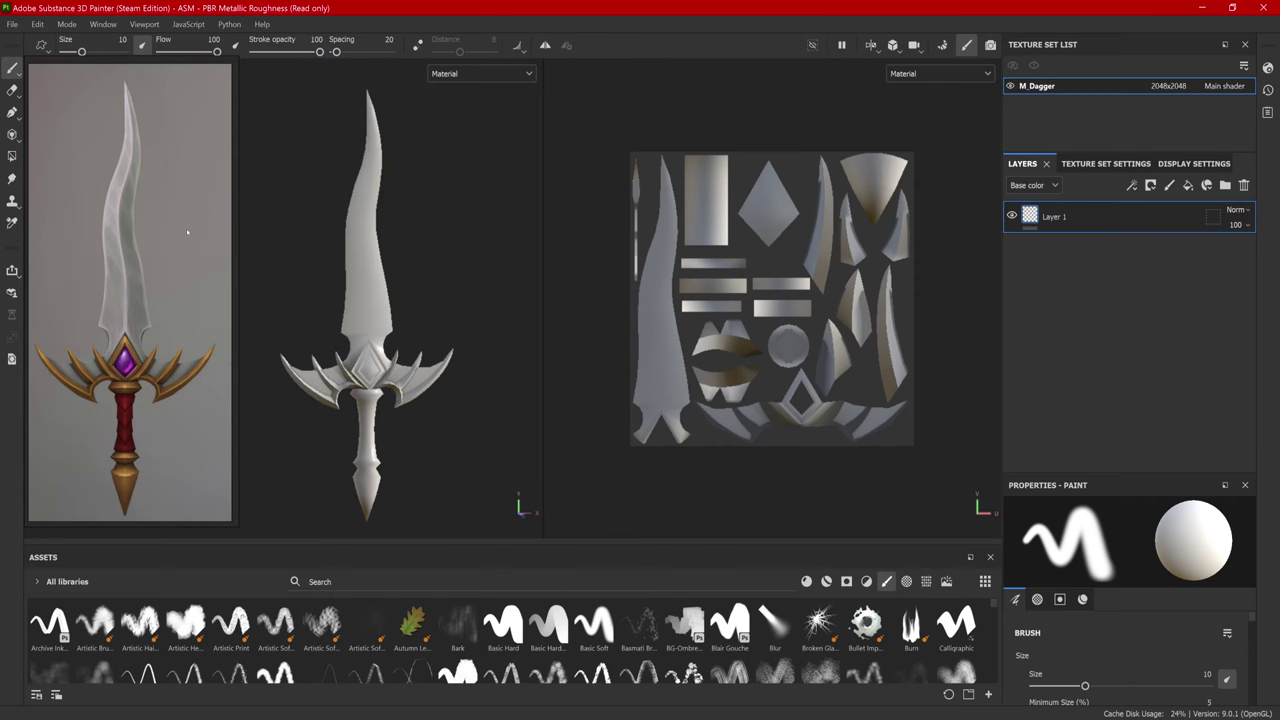
Step: Fine-tune the reference image's position and zoom so the whole painted dagger fits its frame beside the model
mouse_move(187, 232)
left_mouse_down()
mouse_move(202, 217)
mouse_move(181, 230)
left_mouse_up()
mouse_move(179, 238)
right_mouse_down()
mouse_move(243, 221)
mouse_move(197, 257)
mouse_move(180, 240)
right_mouse_up()
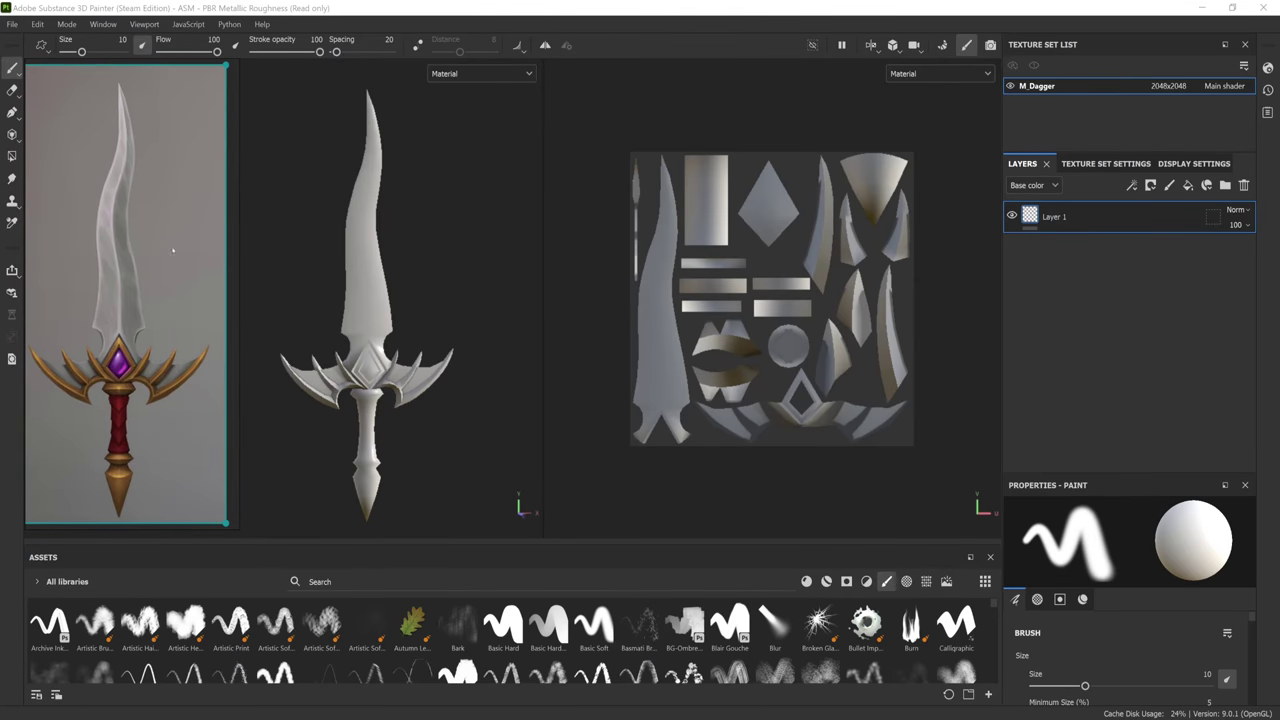
mouse_move(173, 250)
left_mouse_down()
mouse_move(183, 263)
mouse_move(172, 262)
left_mouse_up()
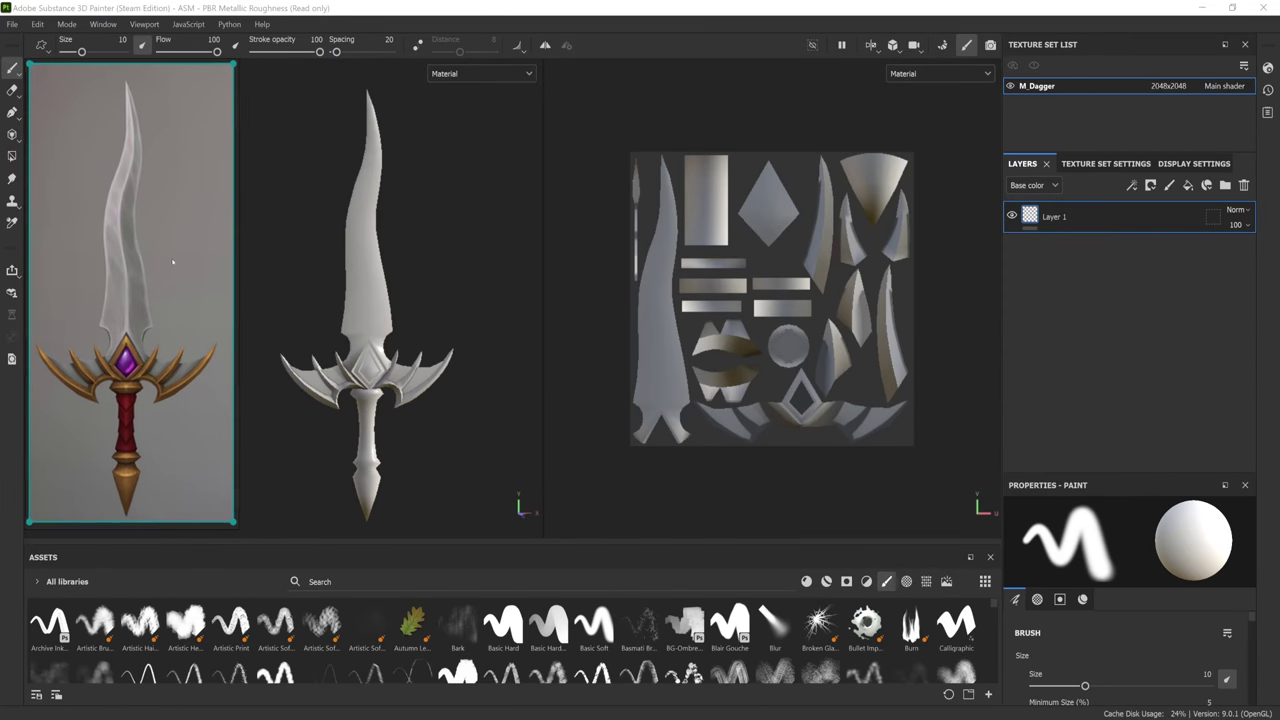
scroll(172, 262, "up", 2)
scroll(167, 279, "down", 1)
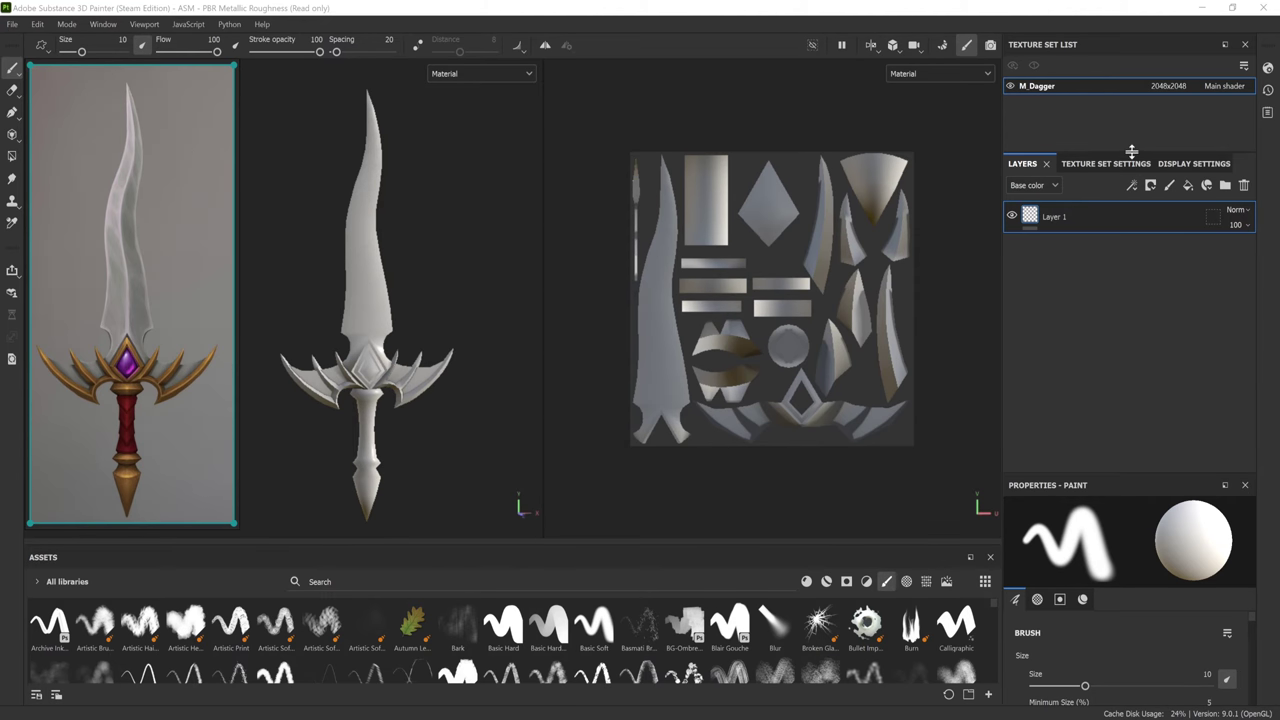
Step: Enlarge the layer stack area and add a fill layer with a black mask above Layer 1
left_click_drag(1131, 151, 1115, 87)
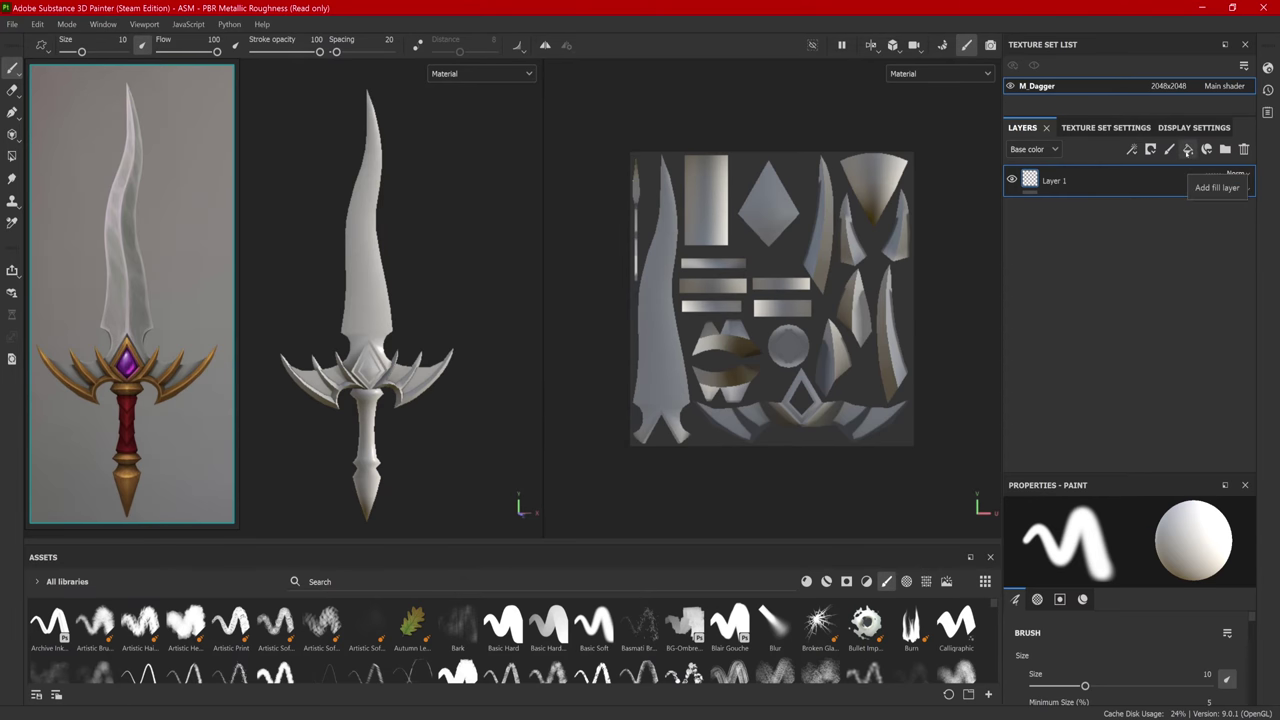
left_click(1188, 149)
right_click(1030, 178)
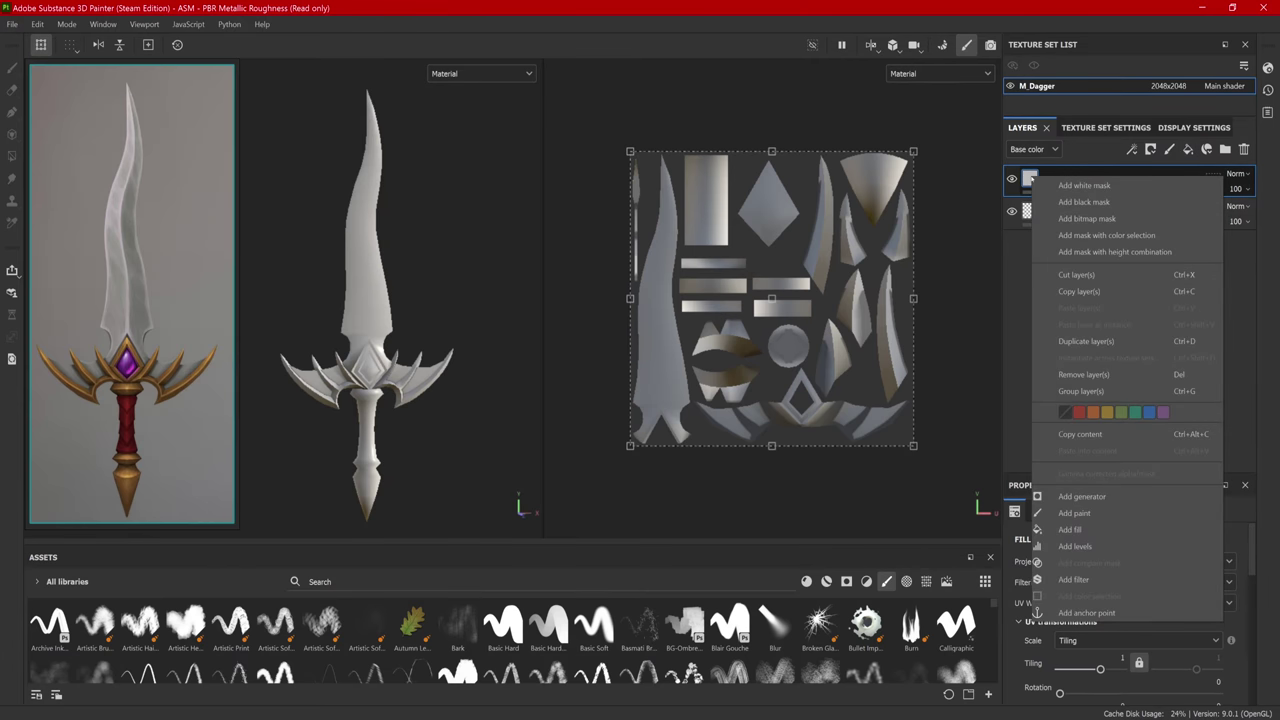
left_click(1082, 202)
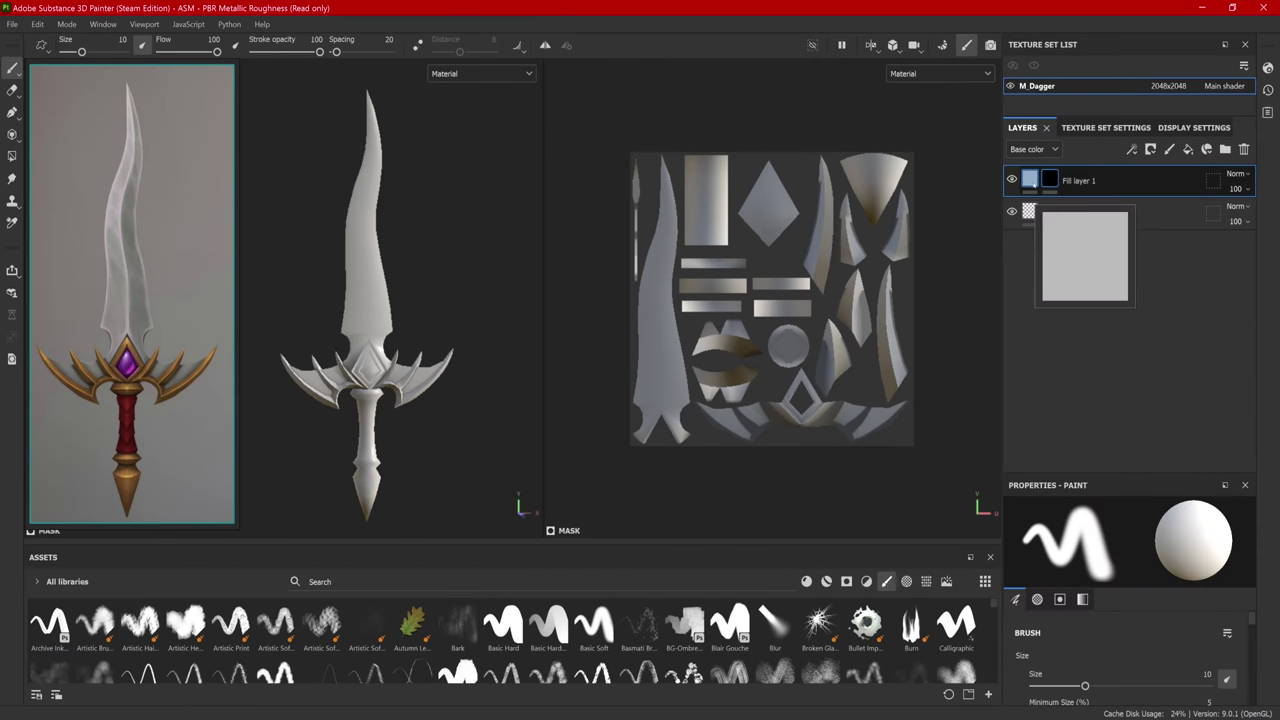
Step: Review the mask operations and effects available for the new fill layer
right_click(1056, 196)
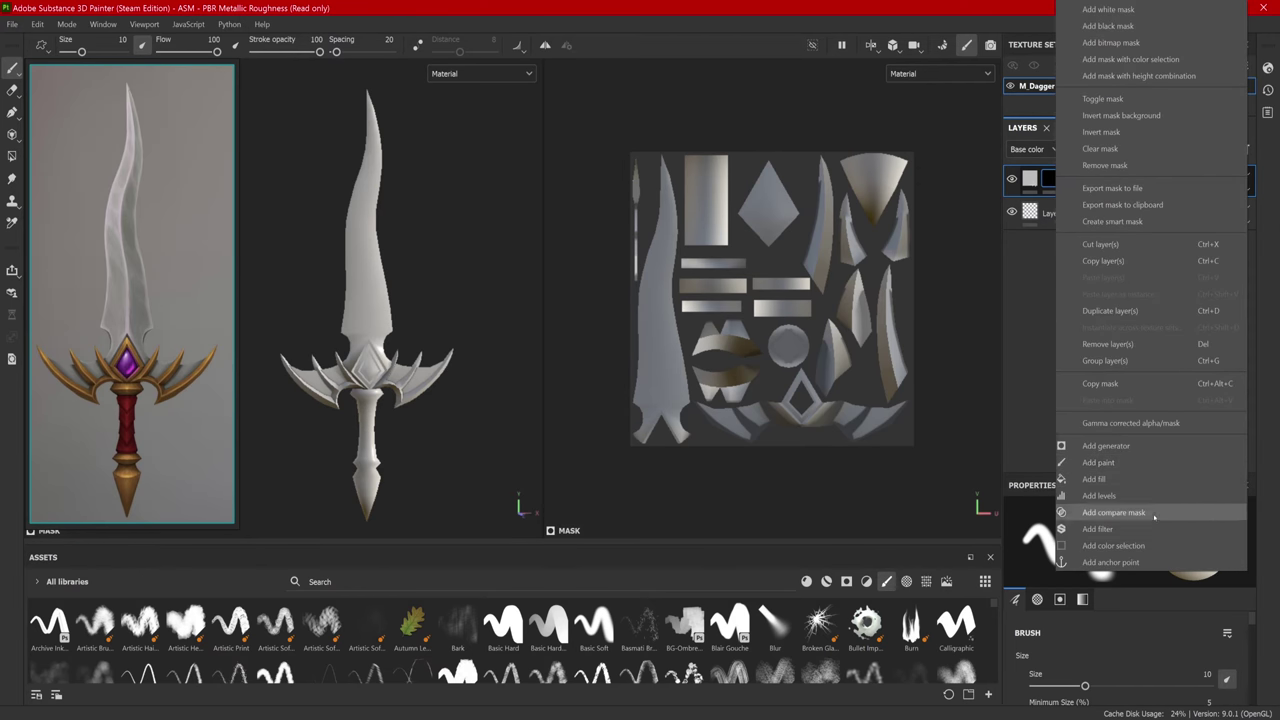
left_click(1048, 290)
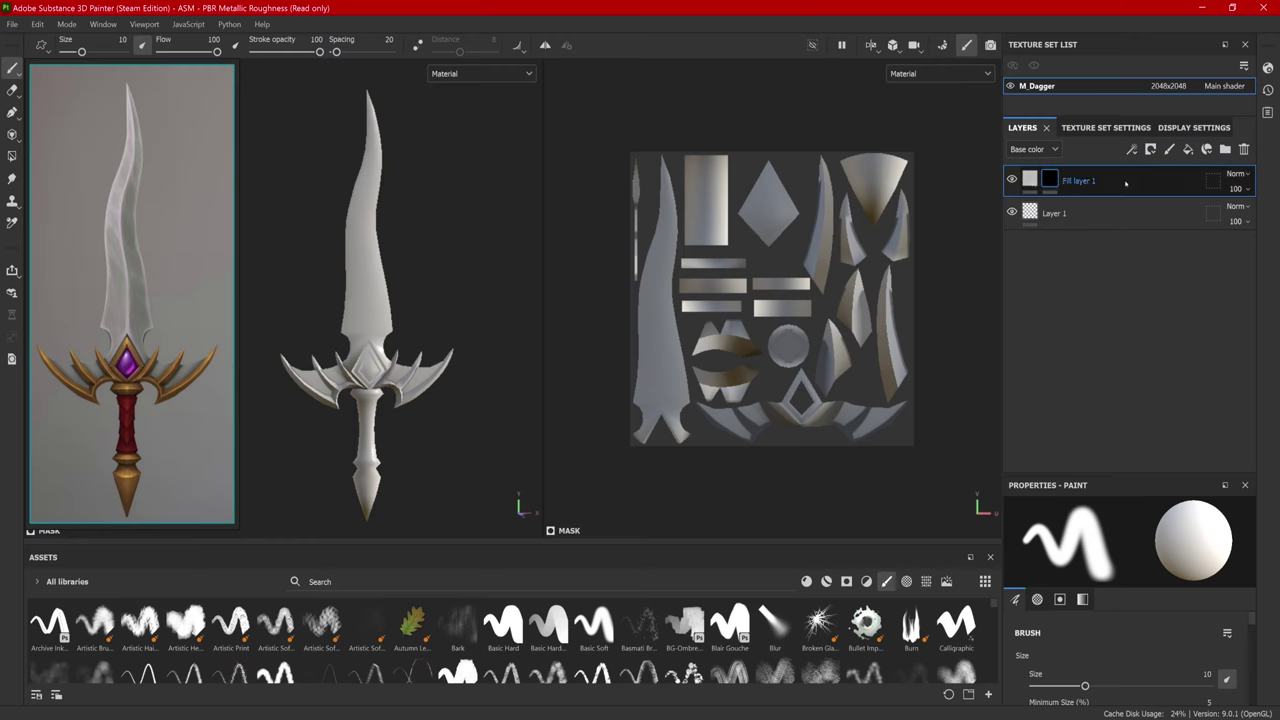
mouse_move(1052, 180)
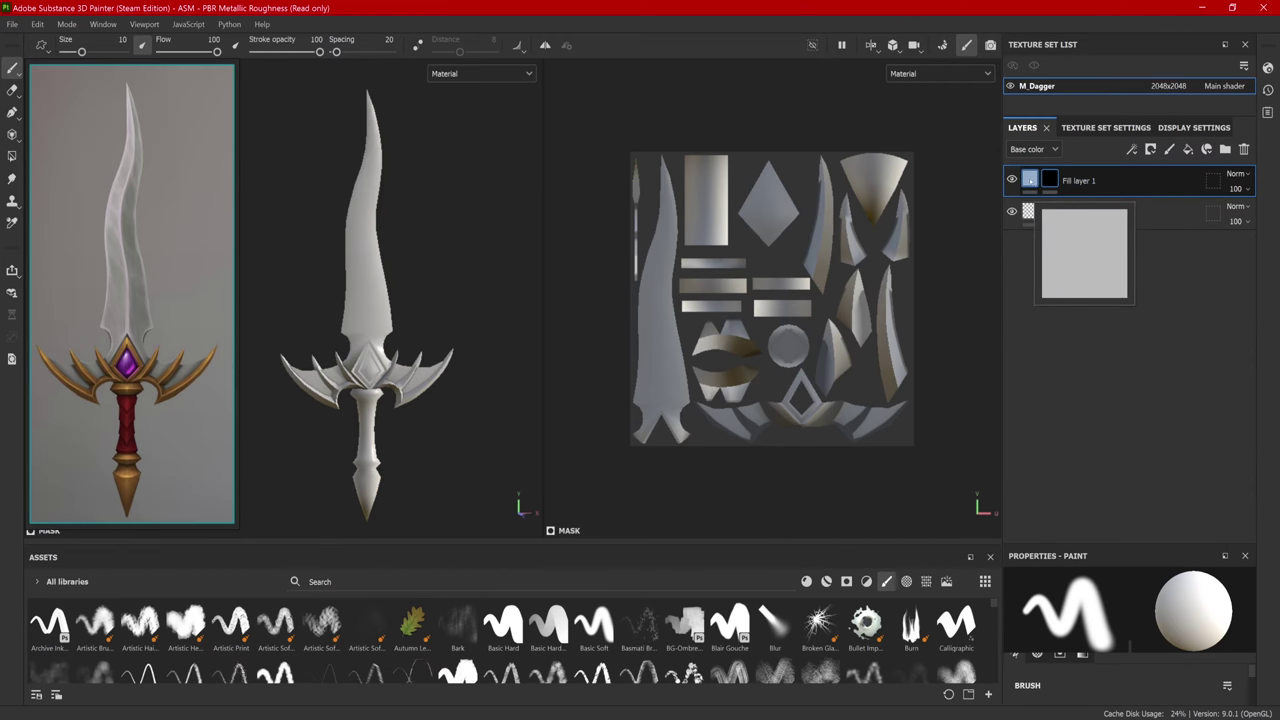
Step: Limit the fill layer to base color by turning off its height, roughness, metallic and normal channels
left_click(1030, 180)
left_click_drag(1103, 543, 1088, 308)
scroll(1141, 492, "down", 2)
scroll(1141, 492, "down", 3)
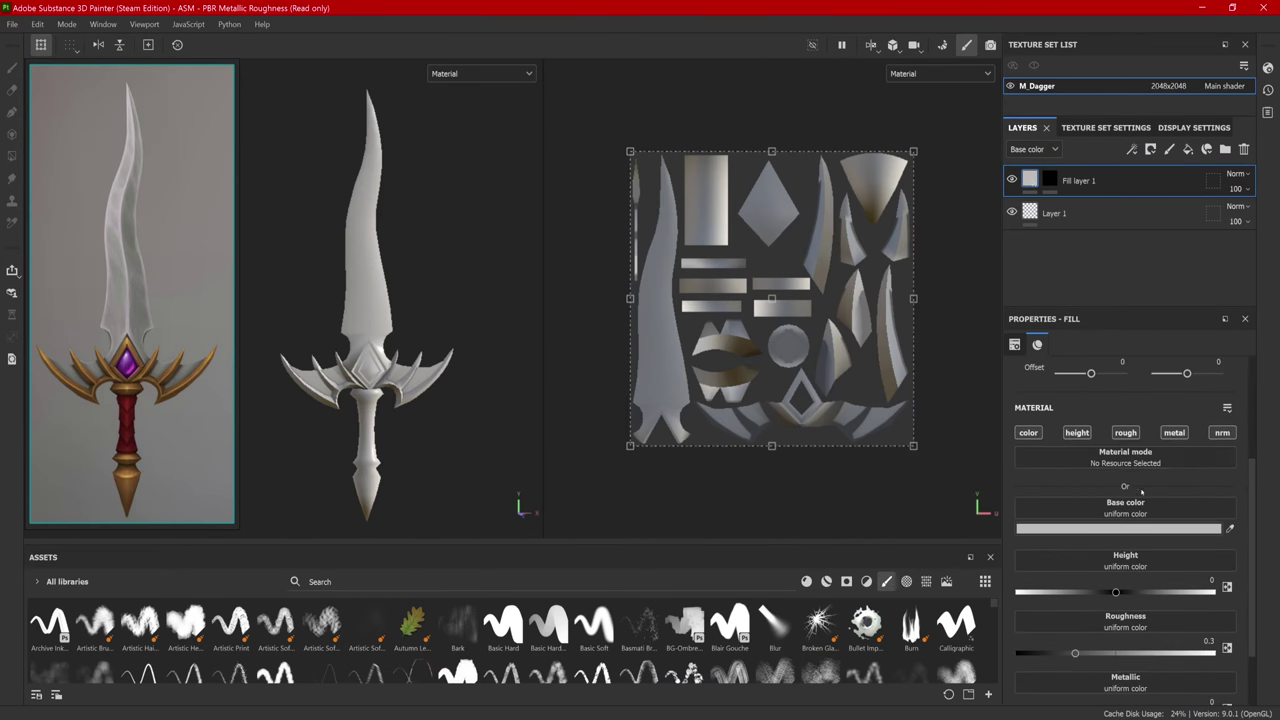
left_click(1077, 433)
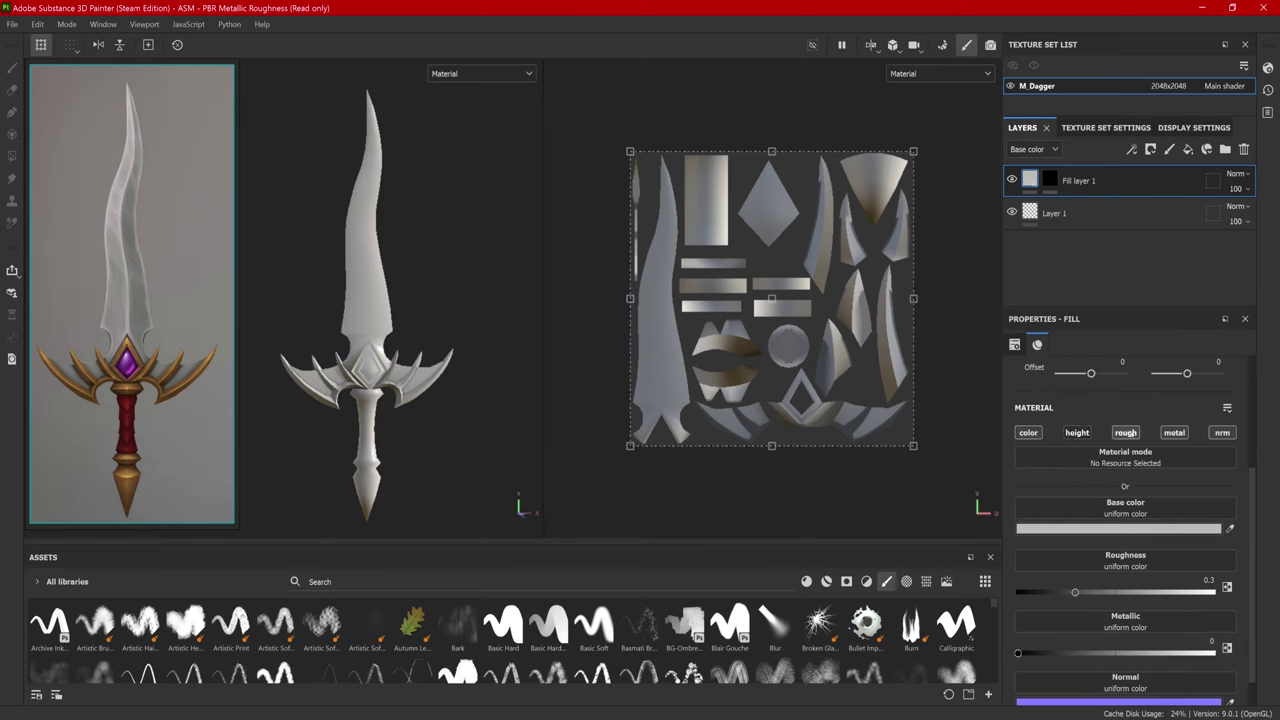
left_click(1174, 433)
left_click(1126, 433)
left_click(1222, 433)
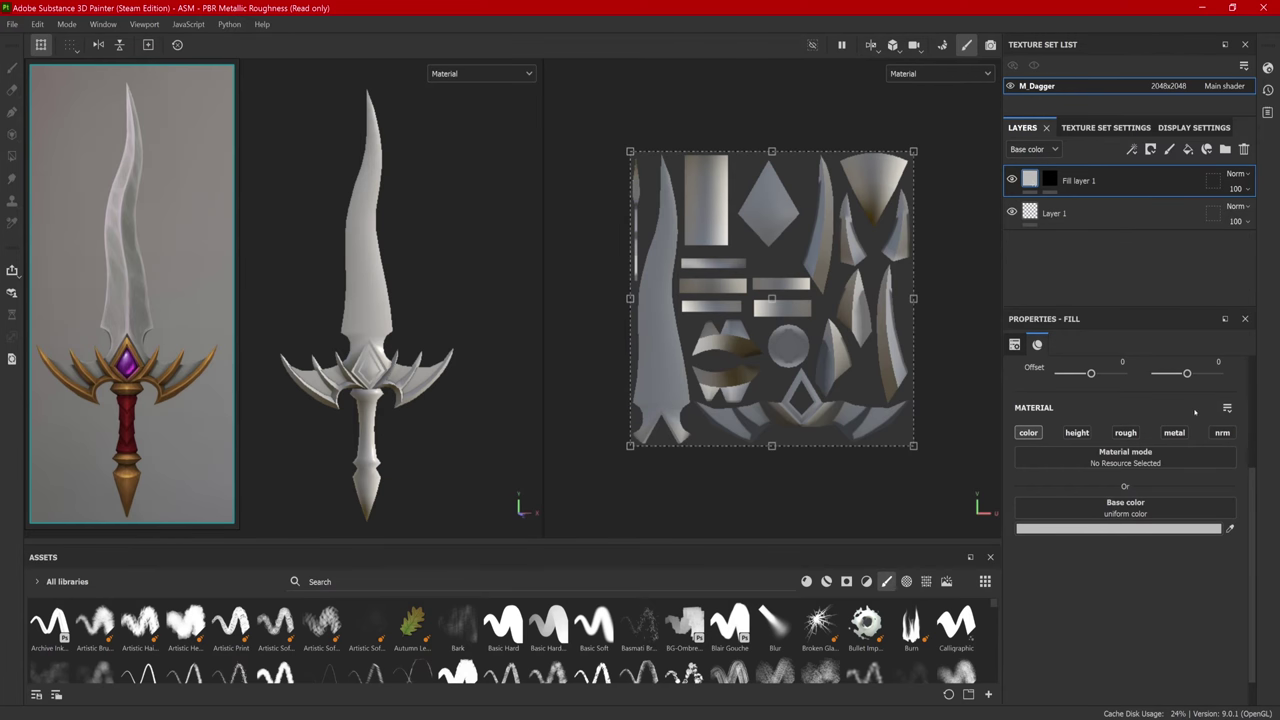
Step: Sample a grey base color from the reference image for the fill layer and rename it Blade
left_click_drag(1130, 308, 1130, 505)
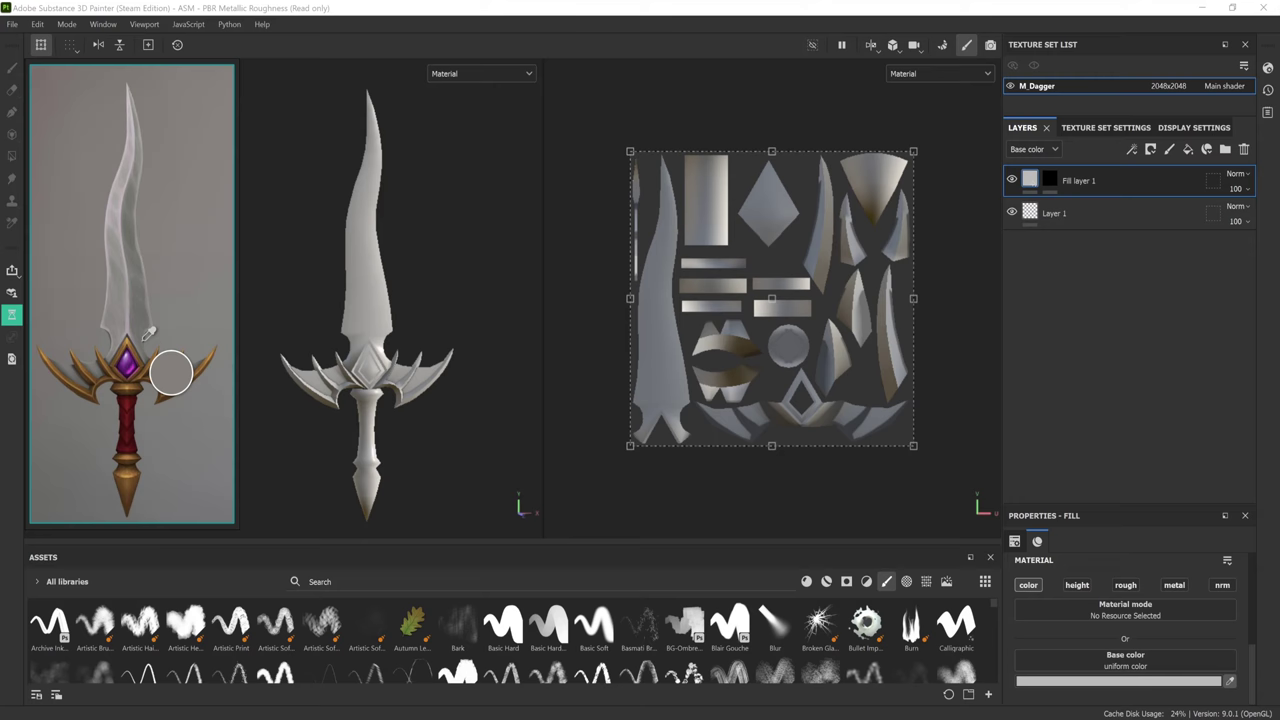
left_click(99, 366)
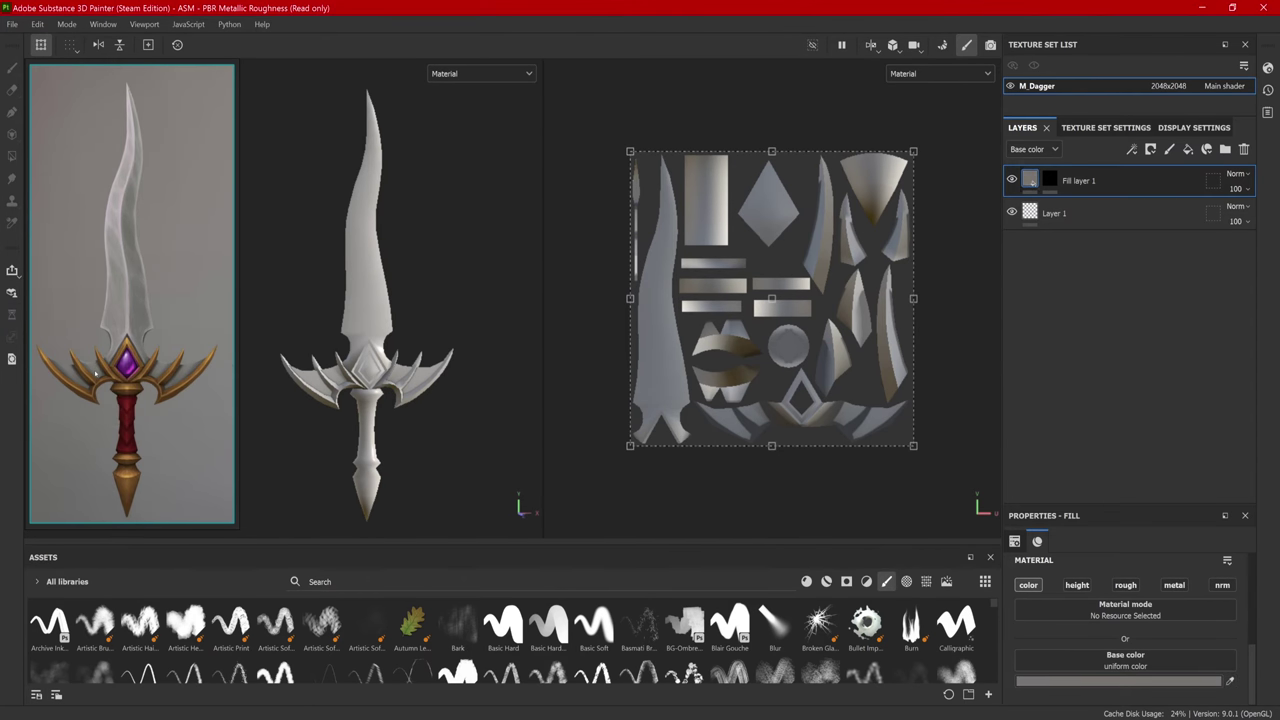
double_click(1031, 181)
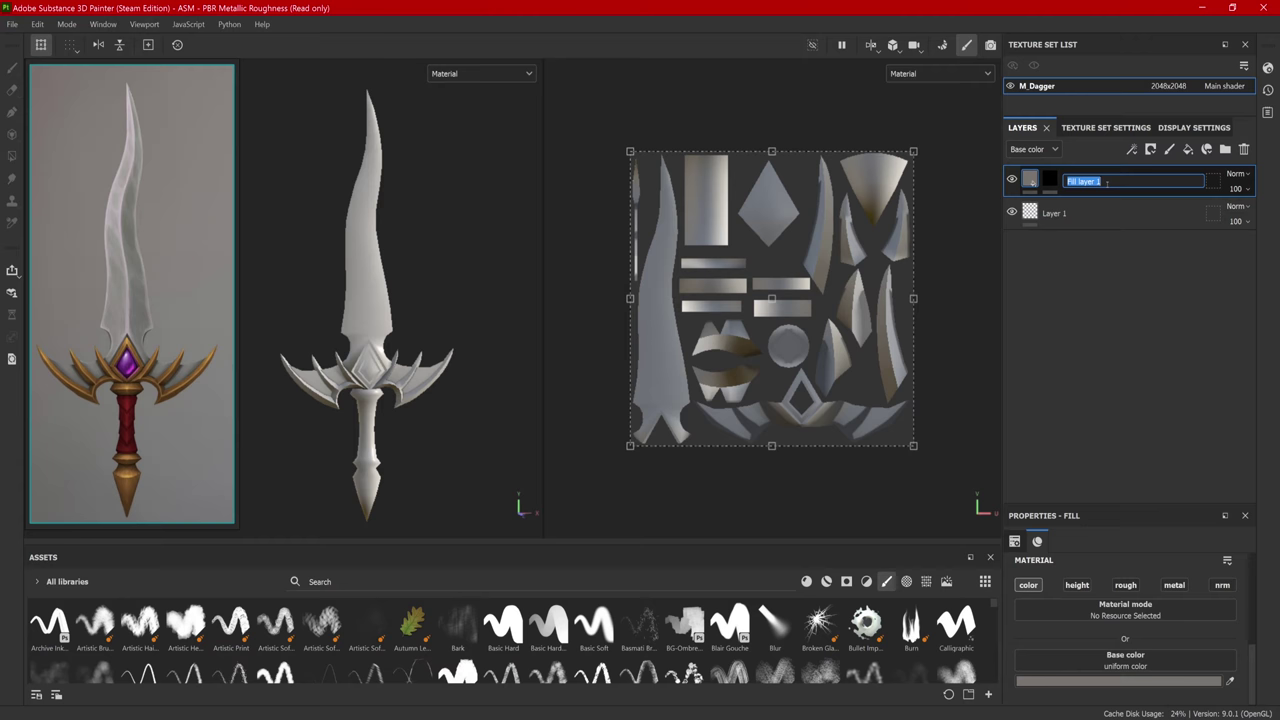
type("Blade")
key("Return")
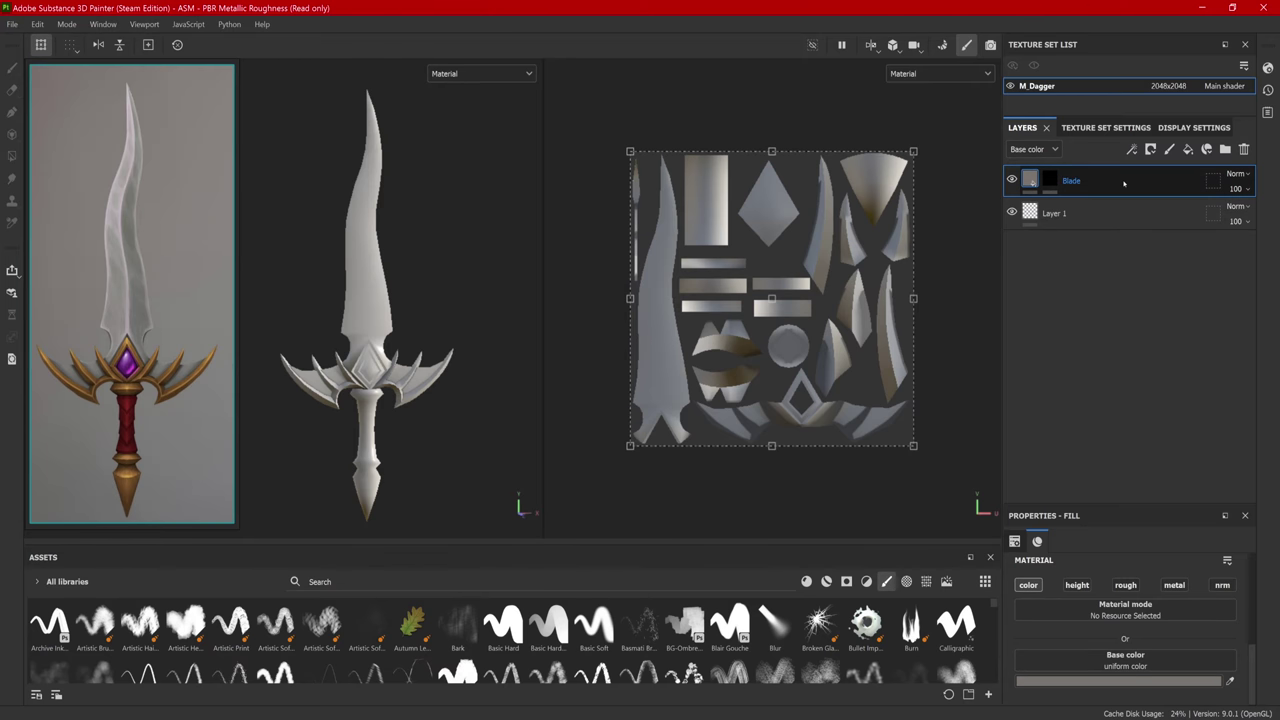
Step: Duplicate the Blade layer, sample a darker grey-brown base color from the reference, and rename the copy Blade Dark
key("ctrl+d")
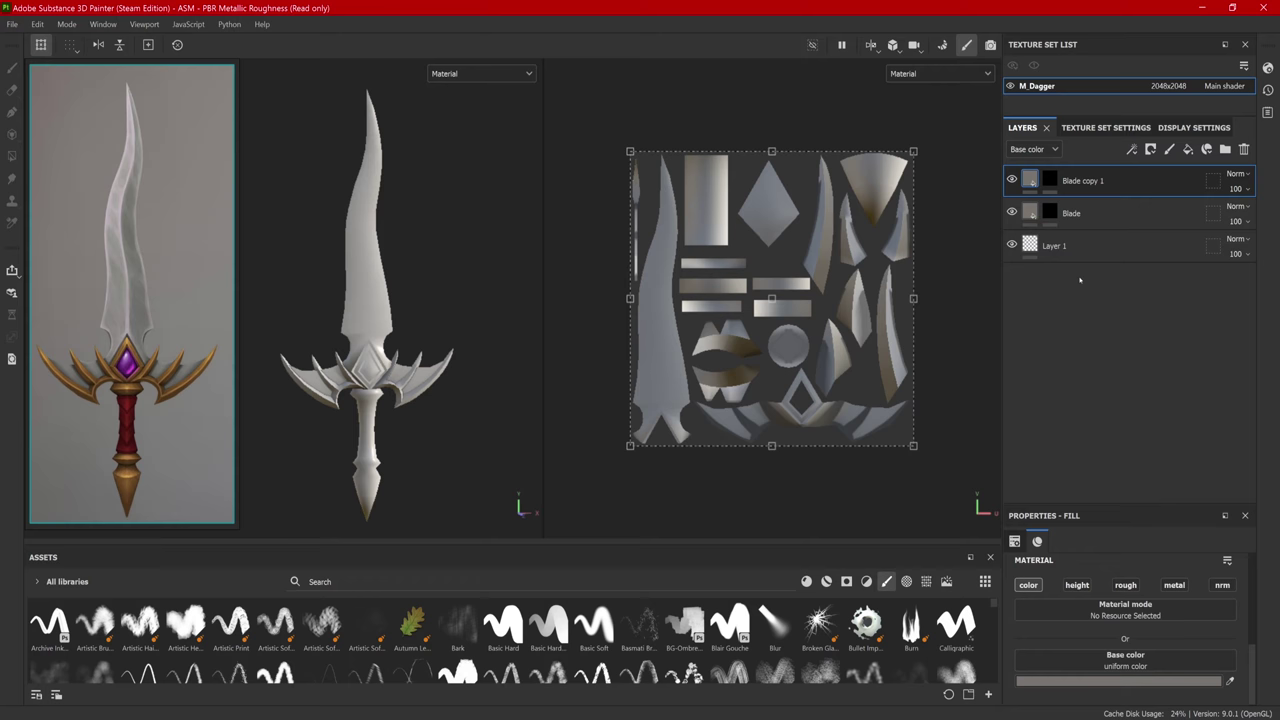
left_click(1050, 178)
left_click(1230, 681)
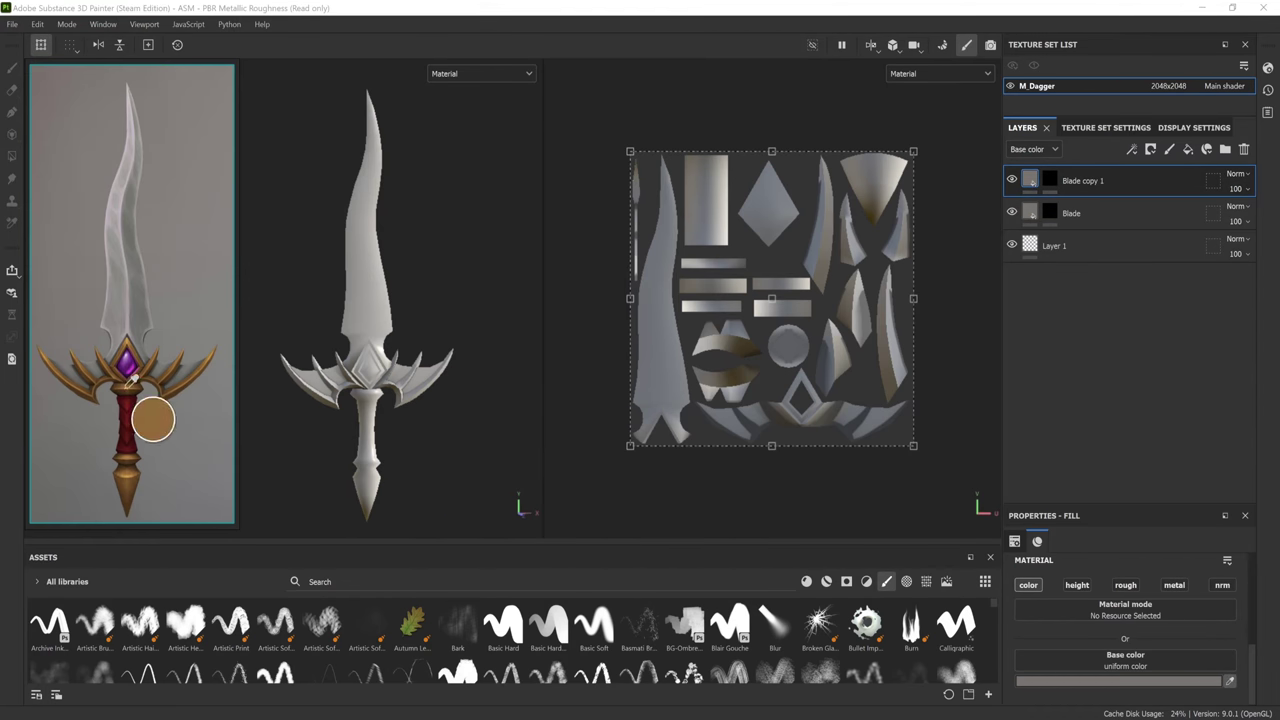
left_click(62, 360)
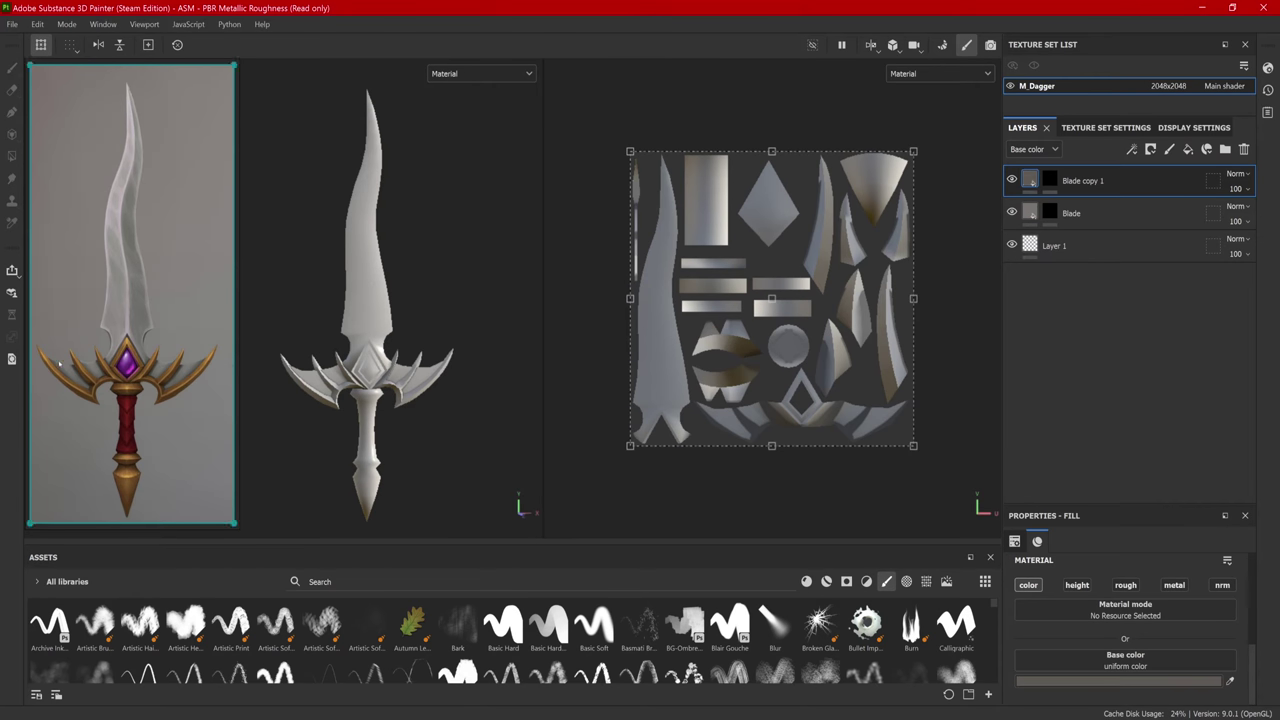
left_click(1049, 211)
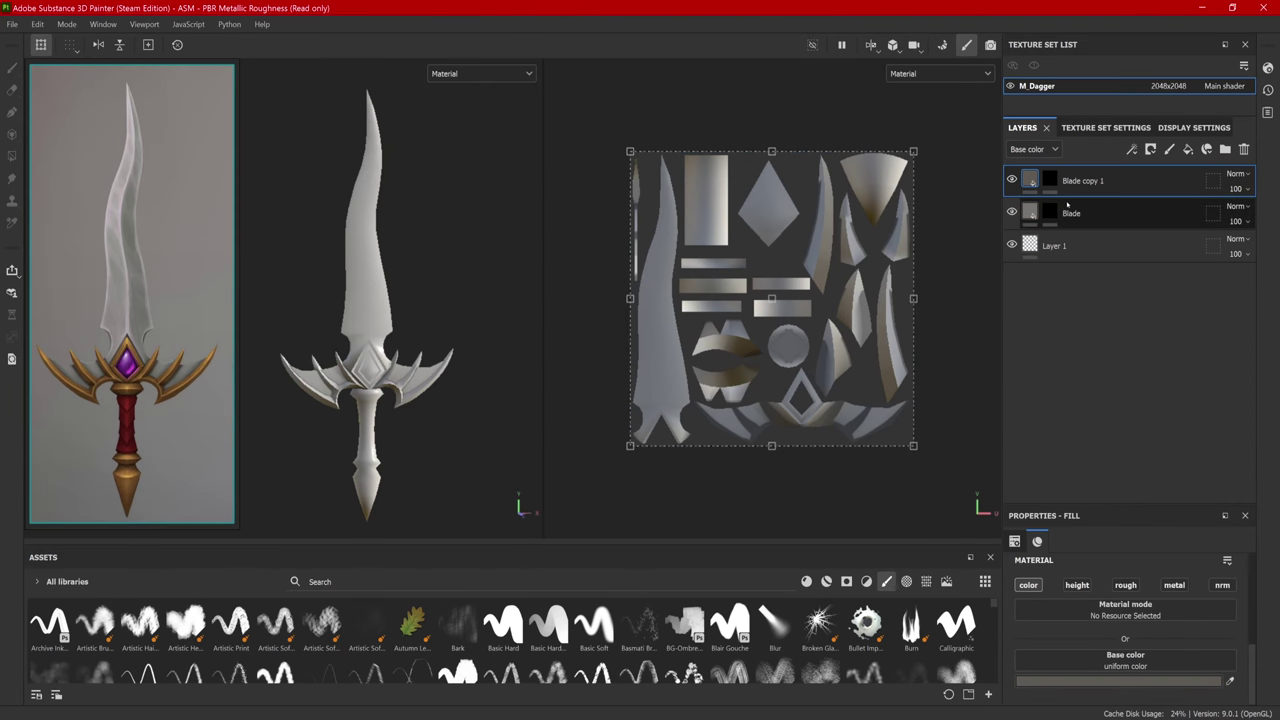
left_click(1117, 194)
double_click(1083, 181)
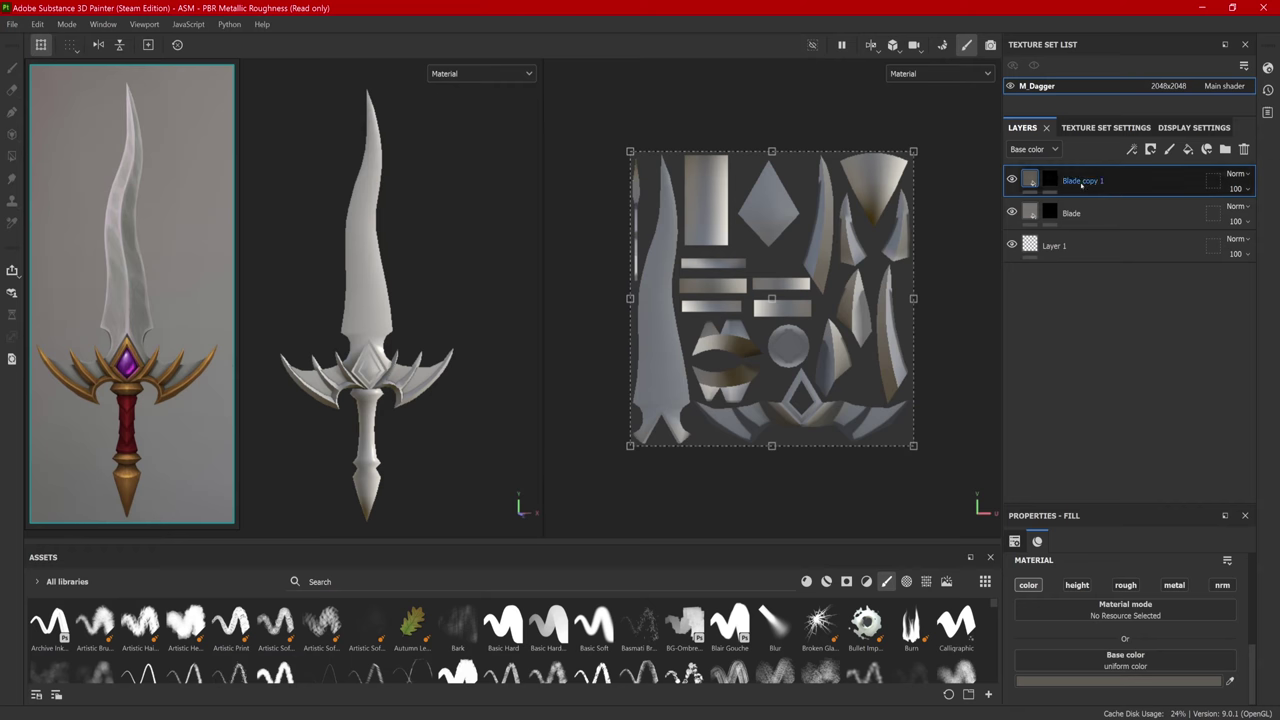
type("Blade Dark")
key("Return")
Step: Duplicate Blade Dark, give the copy a lighter grey base color, and rename it Blade Light
key("ctrl+d")
double_click(1091, 181)
type("Blade Light")
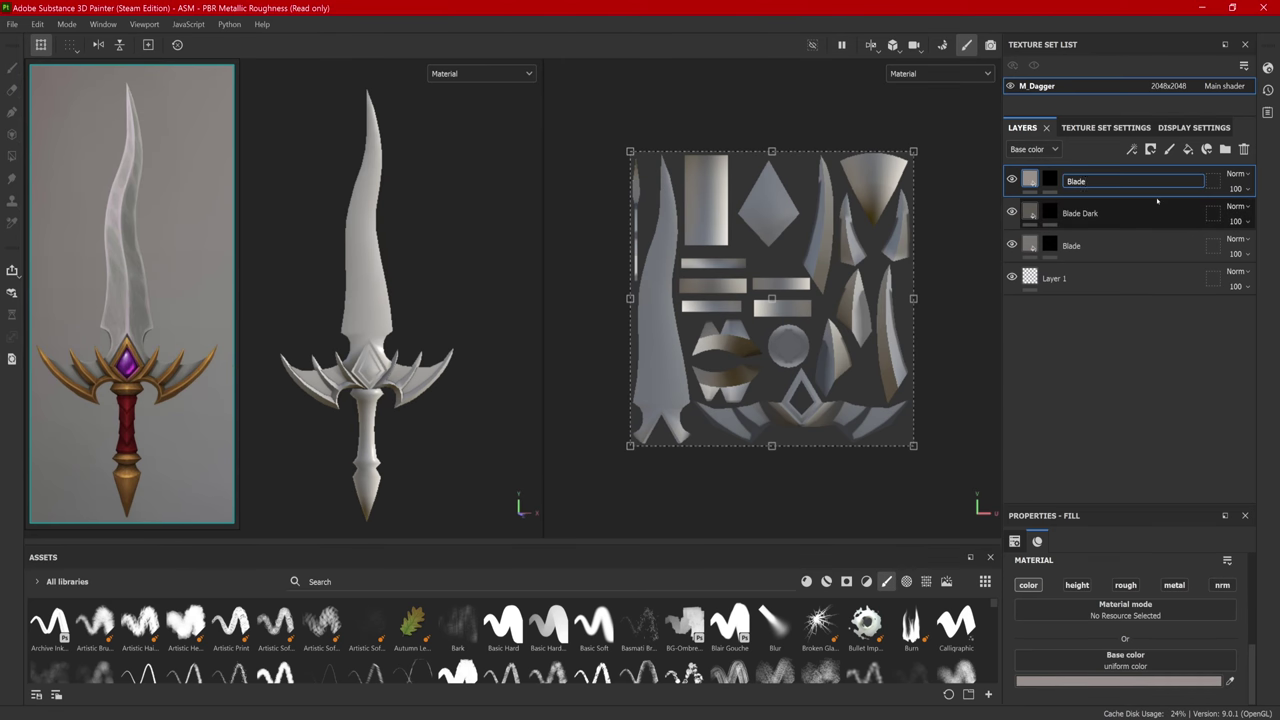
key("Return")
Step: Duplicate Blade Light, sample a pale highlight color from the reference blade, and rename the copy Blade Highlight
key("ctrl+d")
left_click(1230, 681)
left_click(135, 176)
double_click(1091, 181)
left_click_drag(1130, 181, 1087, 182)
type("Highlight")
key("Return")
right_click(1083, 186)
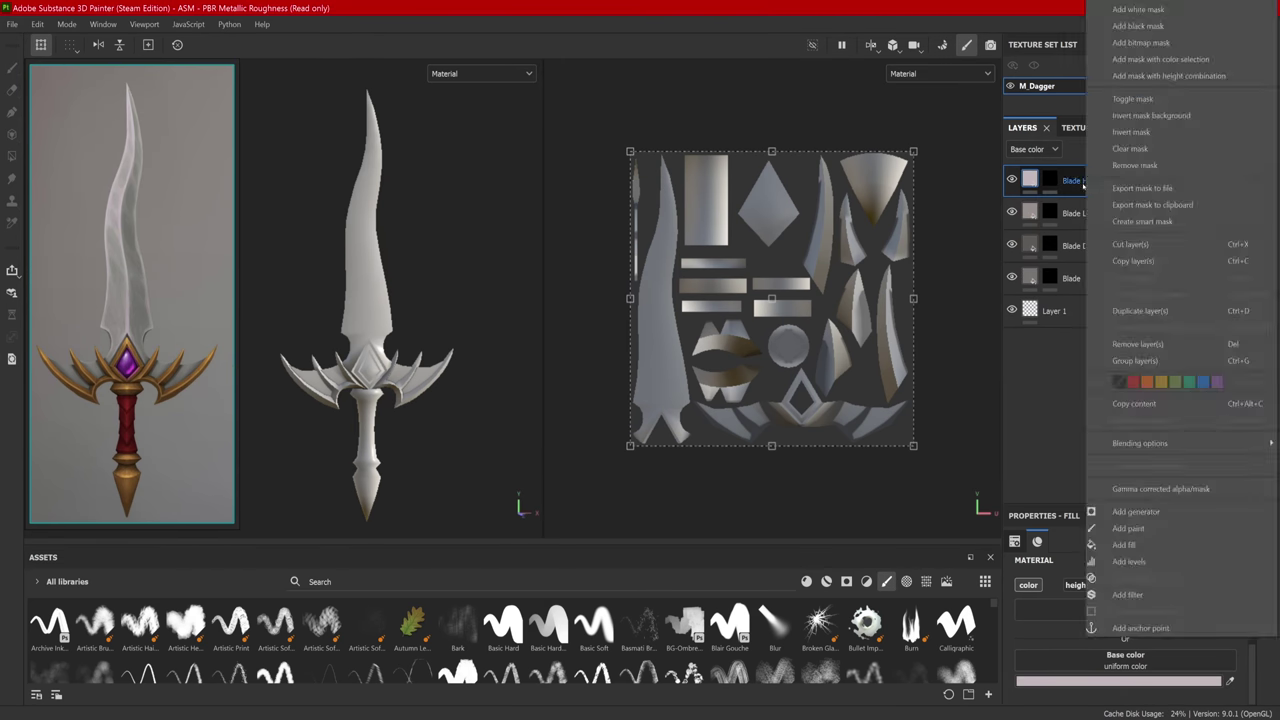
key("Escape")
Step: Duplicate Blade Highlight, sample the red of the reference grip as its base color, and rename the copy Handle
key("ctrl+d")
left_click(1230, 681)
left_click(135, 405)
scroll(130, 440, "up", 8)
left_click(141, 430)
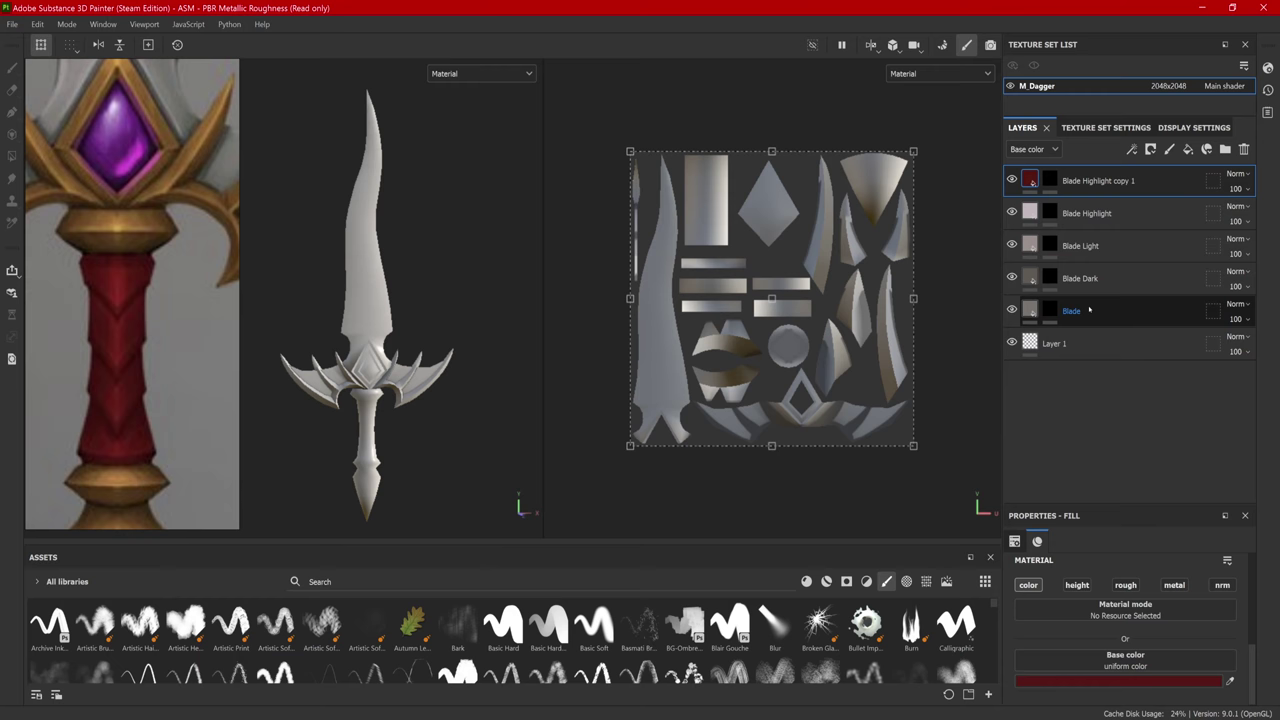
double_click(1098, 181)
type("Handle")
Step: Duplicate the Handle layer, sample a darker red from the reference grip, and rename the copy Handle Dark
key("ctrl+d")
left_click(1230, 681)
left_click(147, 338)
double_click(1090, 181)
type("Handle Dark")
Step: Duplicate Handle Dark, sample a brighter red from the reference grip, and rename the copy Handle Light
key("ctrl+d")
left_click(1230, 681)
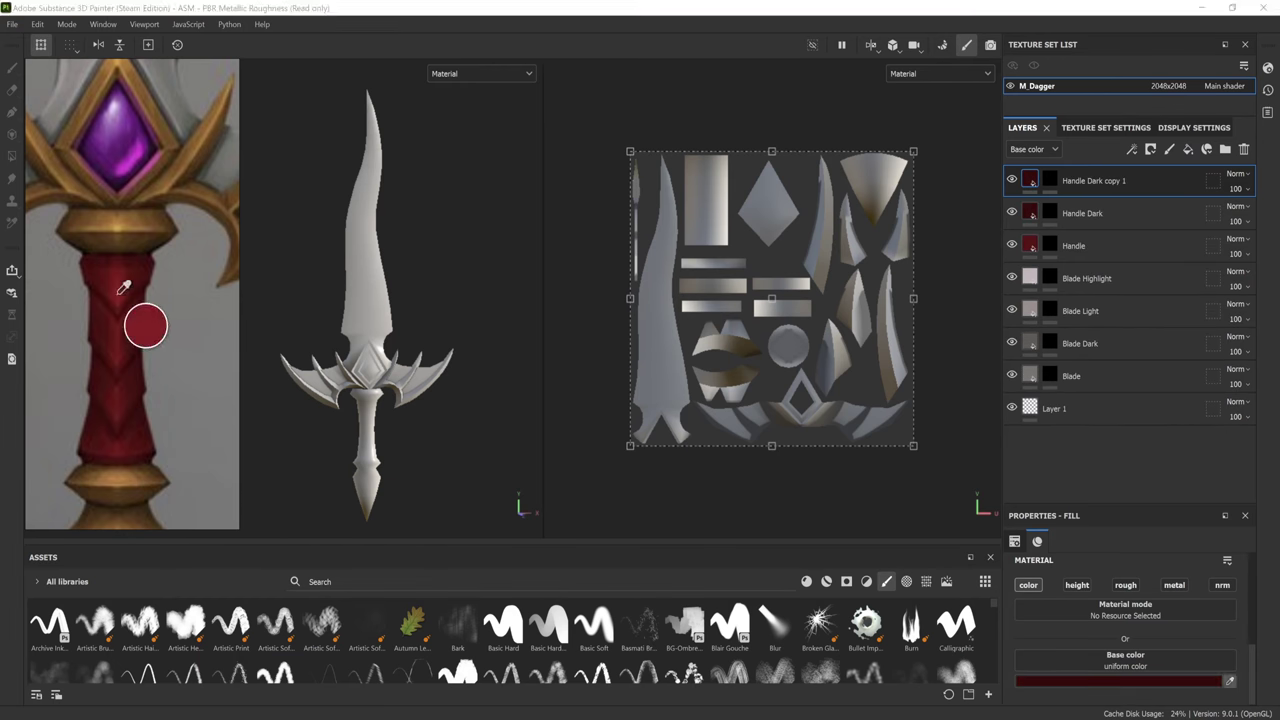
left_click(119, 294)
double_click(1094, 182)
type("Handle Light")
key("Return")
Step: Duplicate Handle Light, sample a mid gold from the collar above the reference grip, and rename the copy Gold Mid
key("ctrl+d")
left_click(1230, 681)
left_click(148, 219)
double_click(1110, 182)
type("Gold Mid")
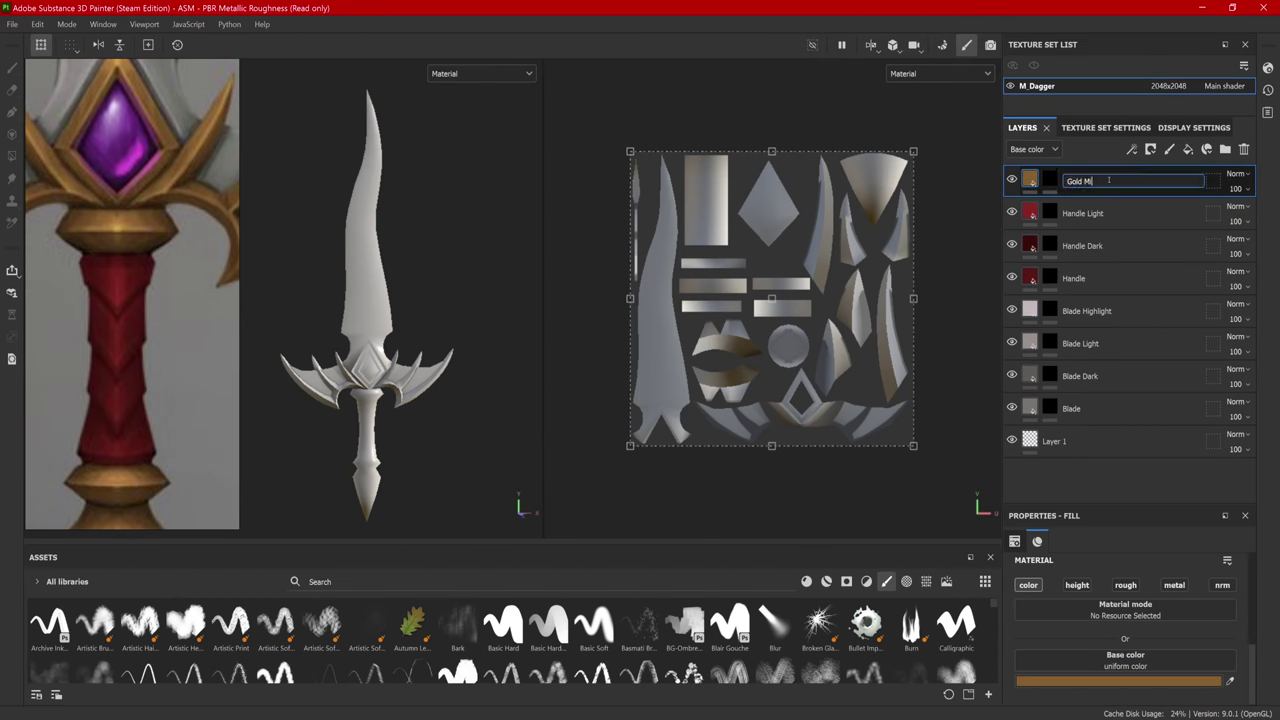
key("Return")
Step: Duplicate Gold Mid, sample a dark brown-gold from the reference pommel, and rename the copy Gold Dark
key("ctrl+d")
scroll(146, 262, "down", 4)
left_click(1230, 681)
left_click(148, 409)
double_click(1137, 187)
type("Gold Dark")
Step: Duplicate Gold Dark, rename the copy Gold Shadow, and sample a very dark reddish brown from the reference as its base color
key("ctrl+d")
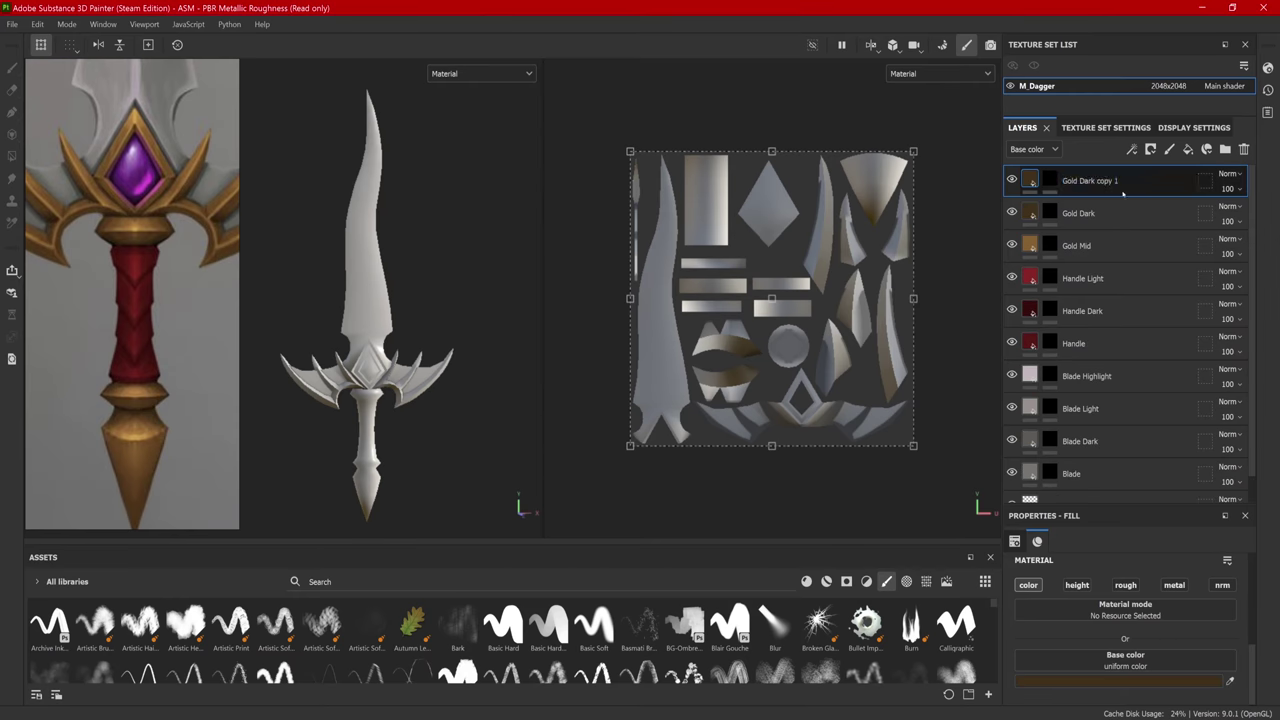
double_click(1122, 190)
type("Gold Shadow")
left_click(1230, 681)
left_click(129, 243)
Step: Duplicate Gold Shadow, sample a light gold from the reference's gold parts, and rename the copy Gold Hightlight
key("ctrl+d")
left_click(143, 220)
double_click(1100, 181)
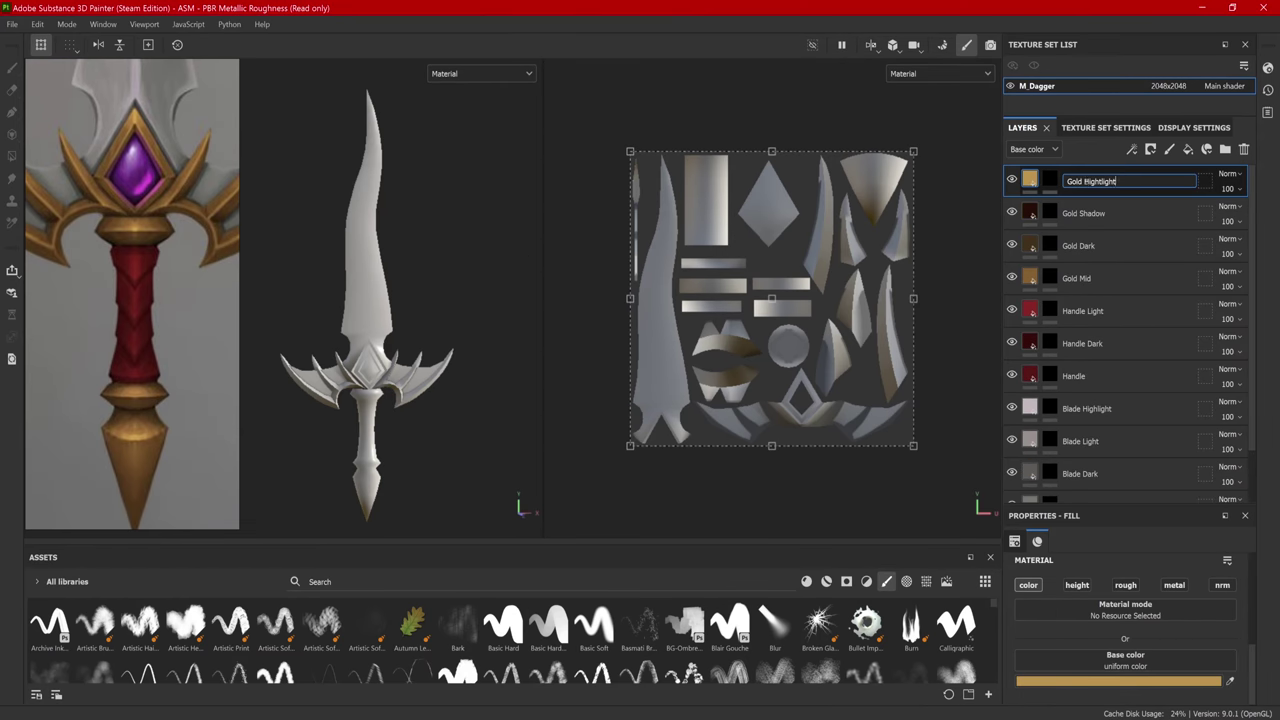
type("Gold Highlight")
key("Return")
Step: Duplicate Gold Hightlight, rename the copy Jewel, and sample the gem's purple from the reference as its base color
key("ctrl+d")
double_click(1100, 181)
type("Jewel")
key("Return")
scroll(150, 300, "up", 2)
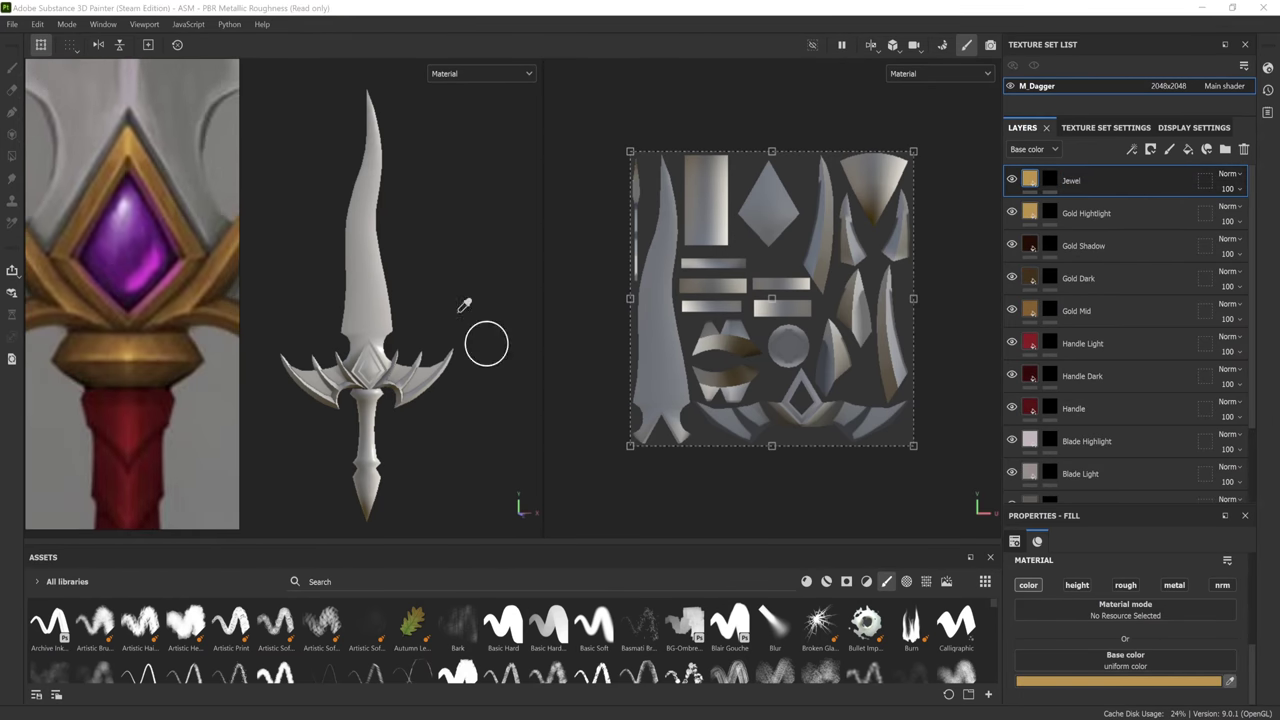
left_click(136, 250)
Step: Duplicate the Jewel layer, sample a lighter purple from the reference gem, and rename the copy Jewel Mid
key("ctrl+d")
left_click(138, 262)
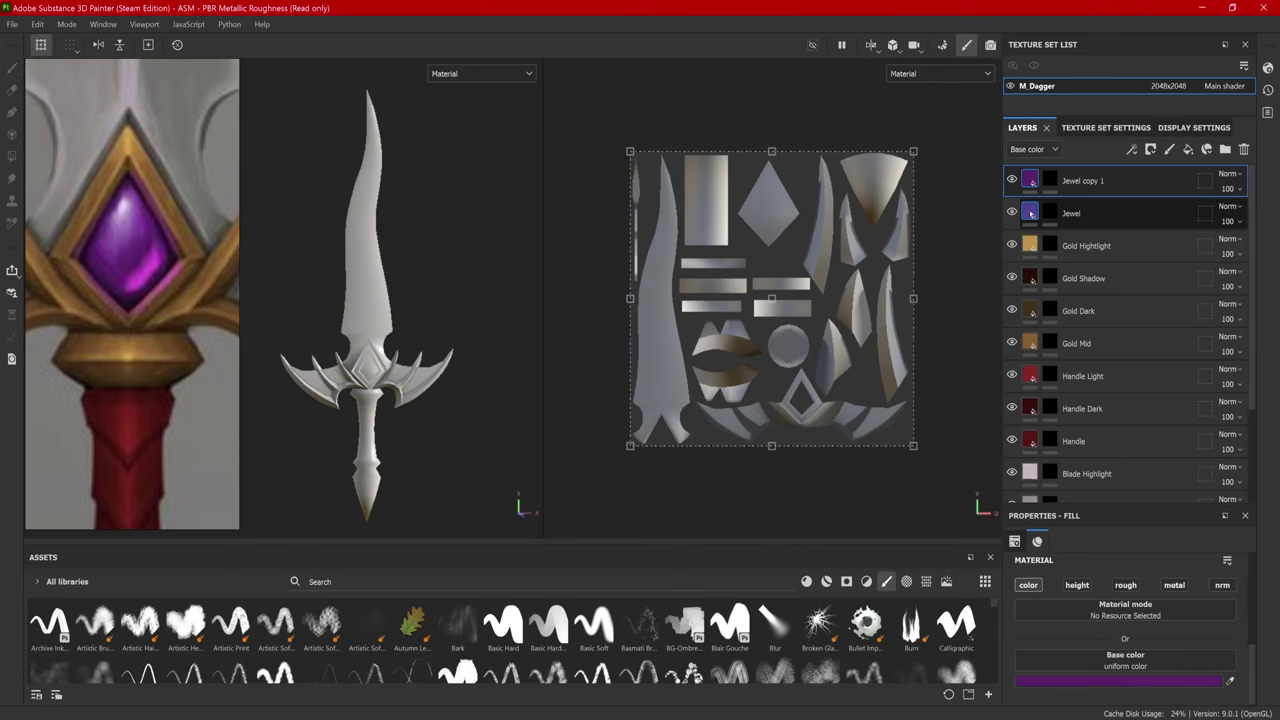
left_click(1230, 681)
left_click(128, 232)
double_click(1117, 184)
type("Jewel Mid")
key("Return")
Step: Duplicate Jewel Mid, give the copy a darker purple base color, and rename it Jewel Dark
key("ctrl+d")
left_click(1230, 681)
double_click(1090, 183)
type("Jewel Dark")
key("Return")
Step: Duplicate Jewel Dark, rename the copy Jewel Shadow, and give it a very dark purple base color
key("ctrl+d")
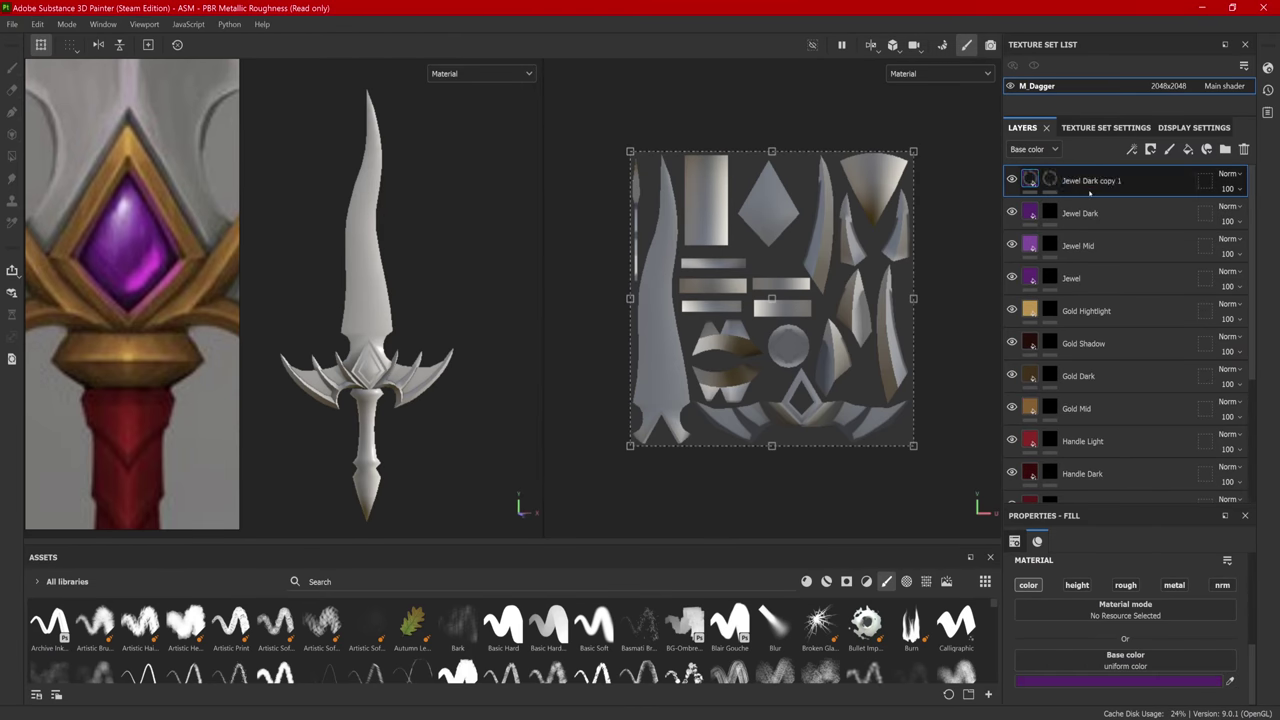
double_click(1090, 187)
type("Jewel Shadow")
left_click(1230, 681)
Step: Duplicate Jewel Shadow, rename the copy Jewel Highlight, and sample the gem's pale lilac glint as its base color
key("ctrl+d")
double_click(1100, 181)
type("Jewel Highlight")
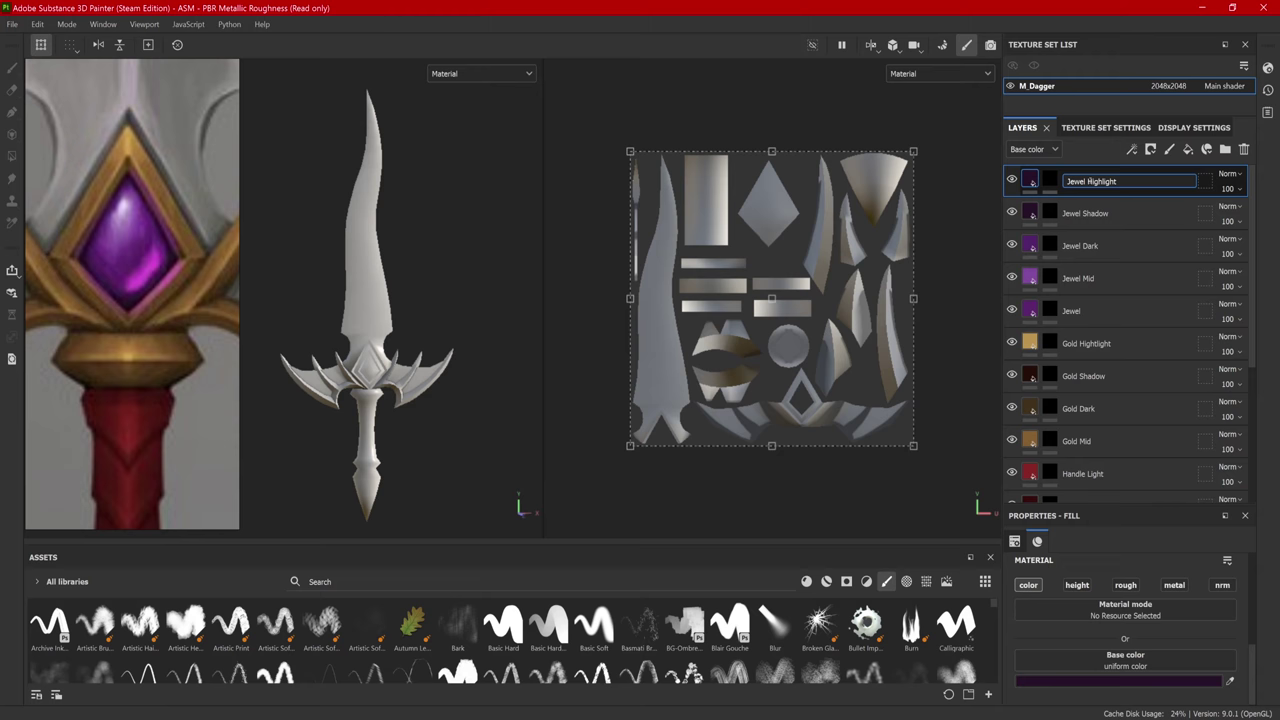
key("Return")
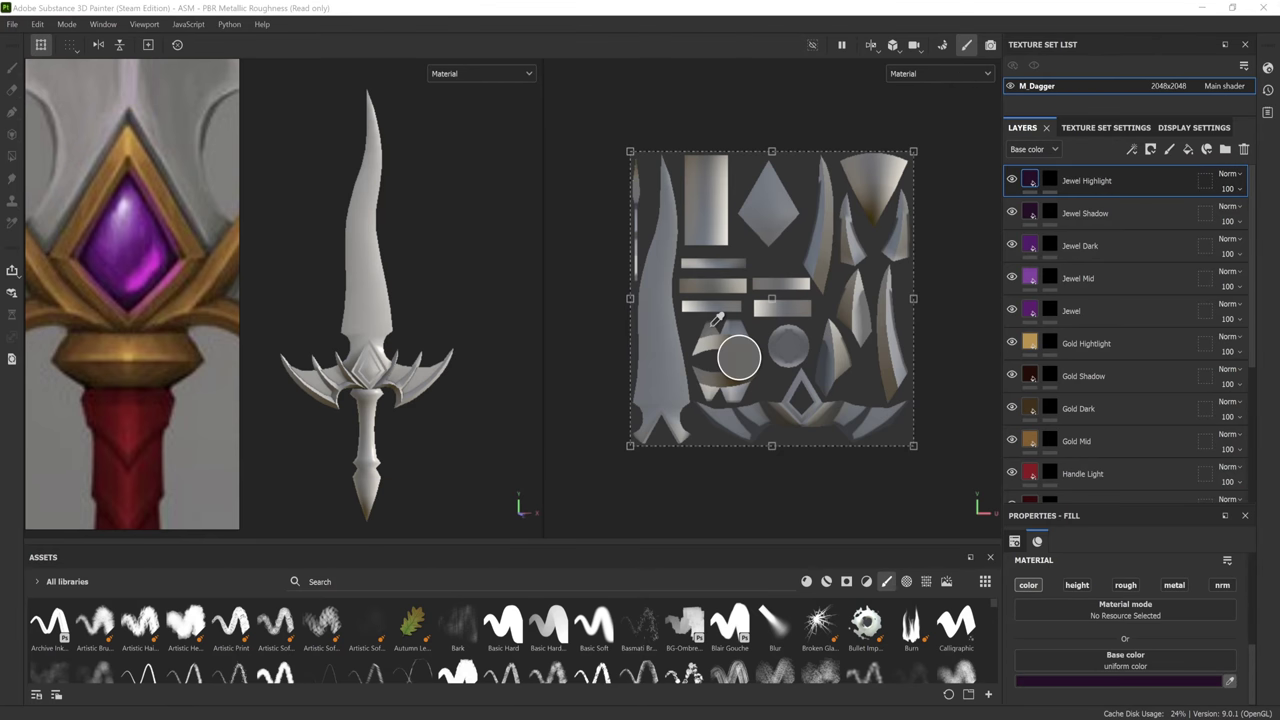
left_click(129, 200)
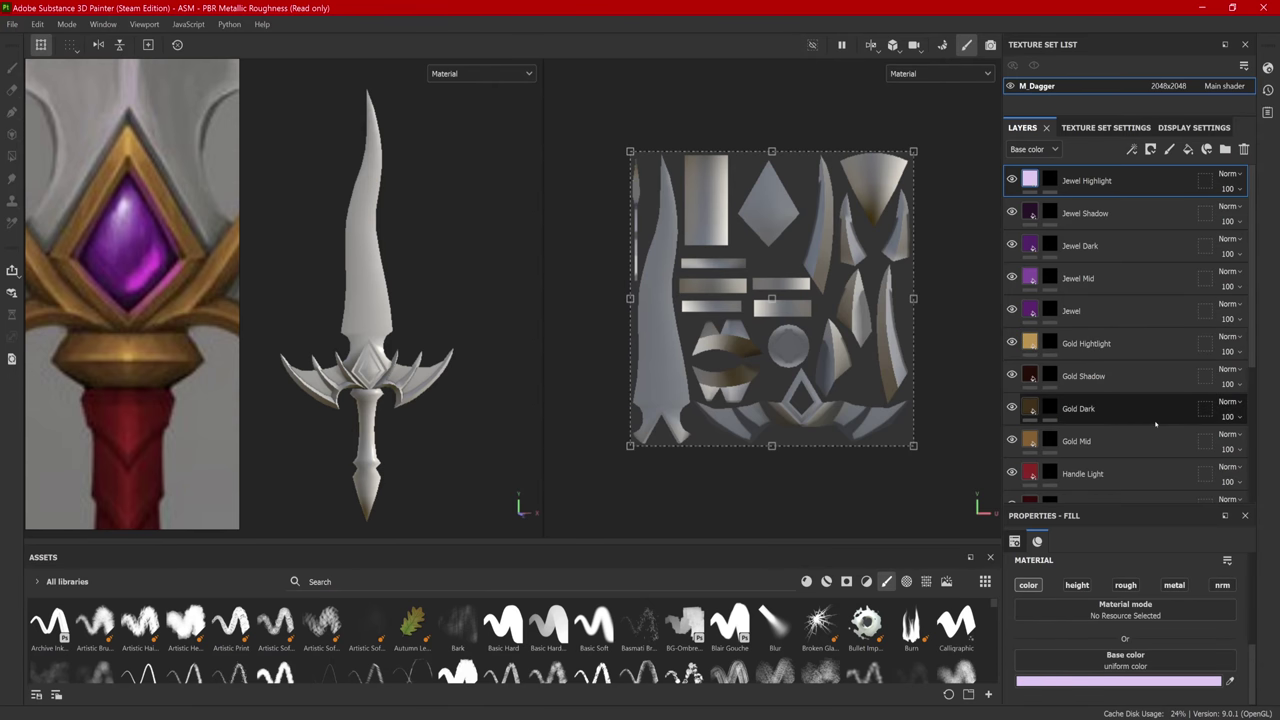
Step: Target the Blade layer's black mask with the Polygon Fill tool in UV chunk fill mode
scroll(160, 326, "down", 5)
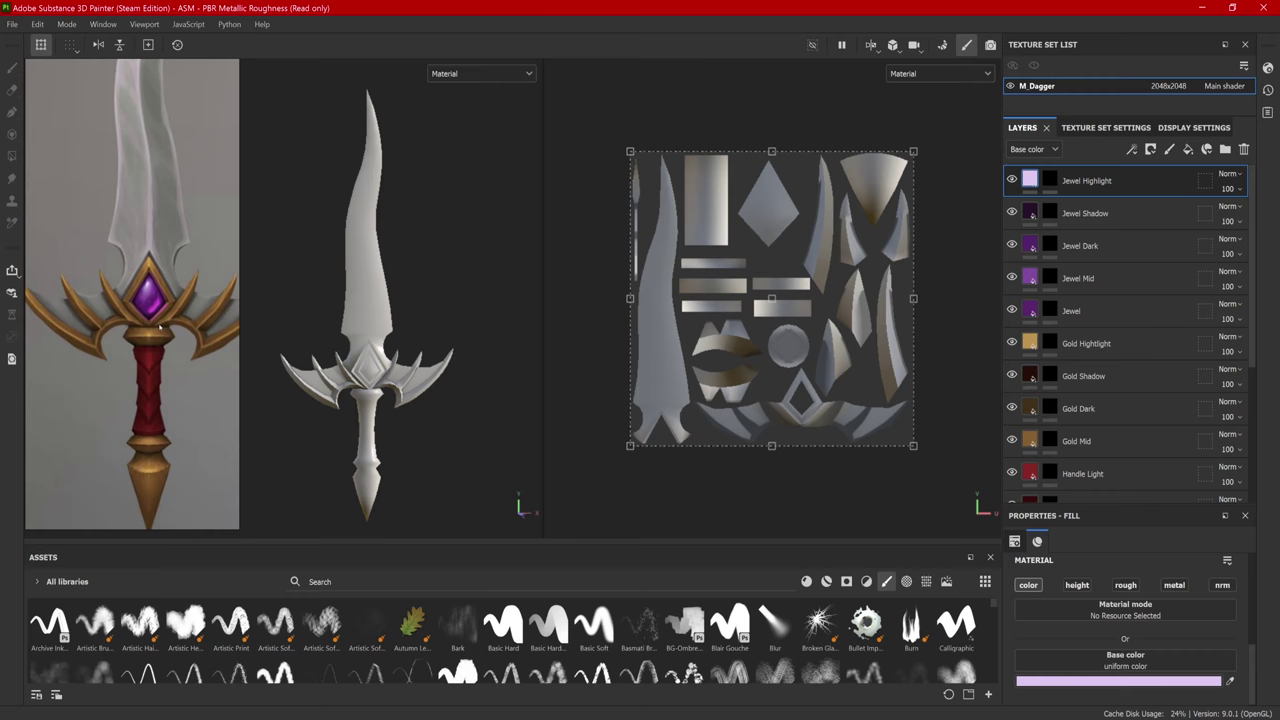
scroll(160, 326, "down", 2)
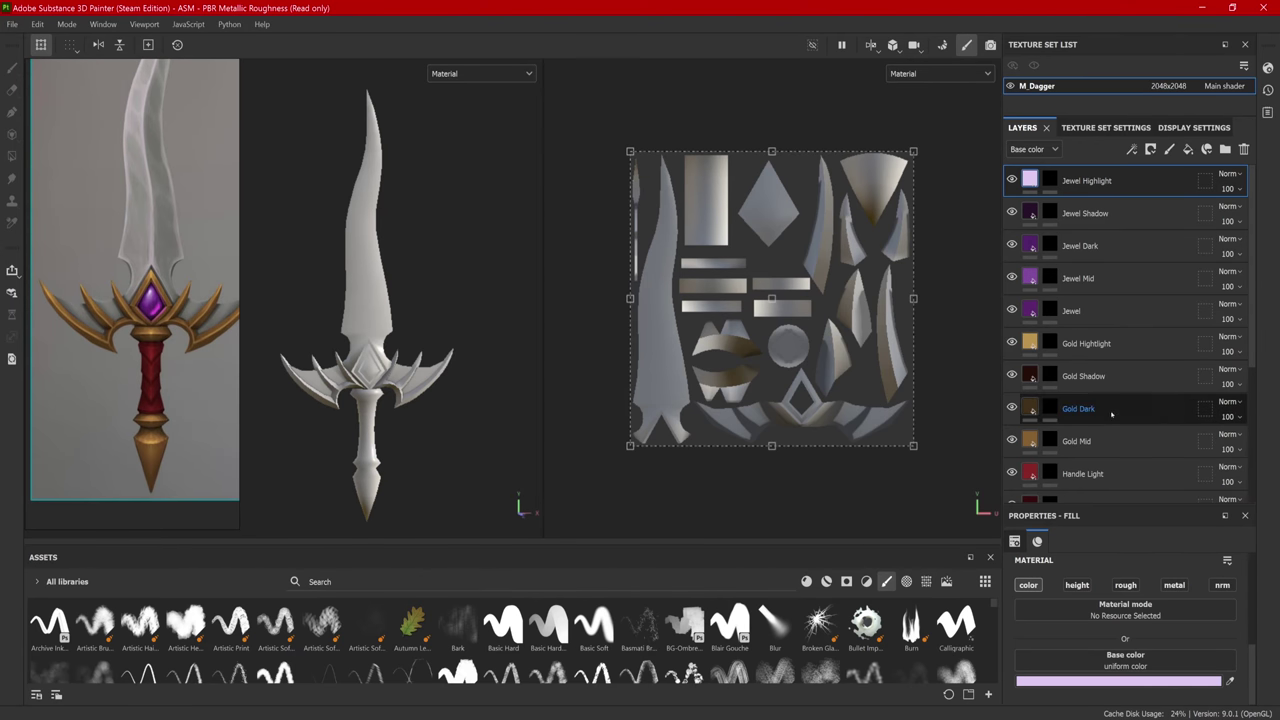
scroll(1112, 430, "down", 3)
scroll(1113, 426, "down", 1)
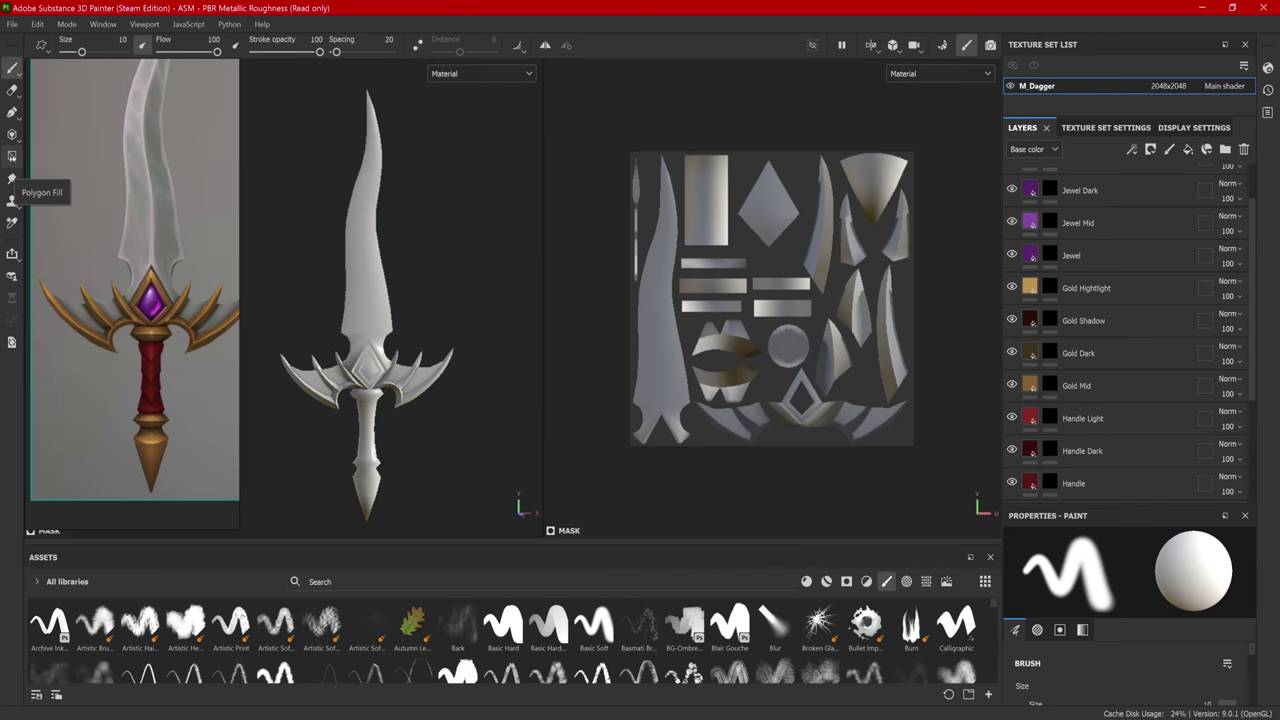
left_click(12, 156)
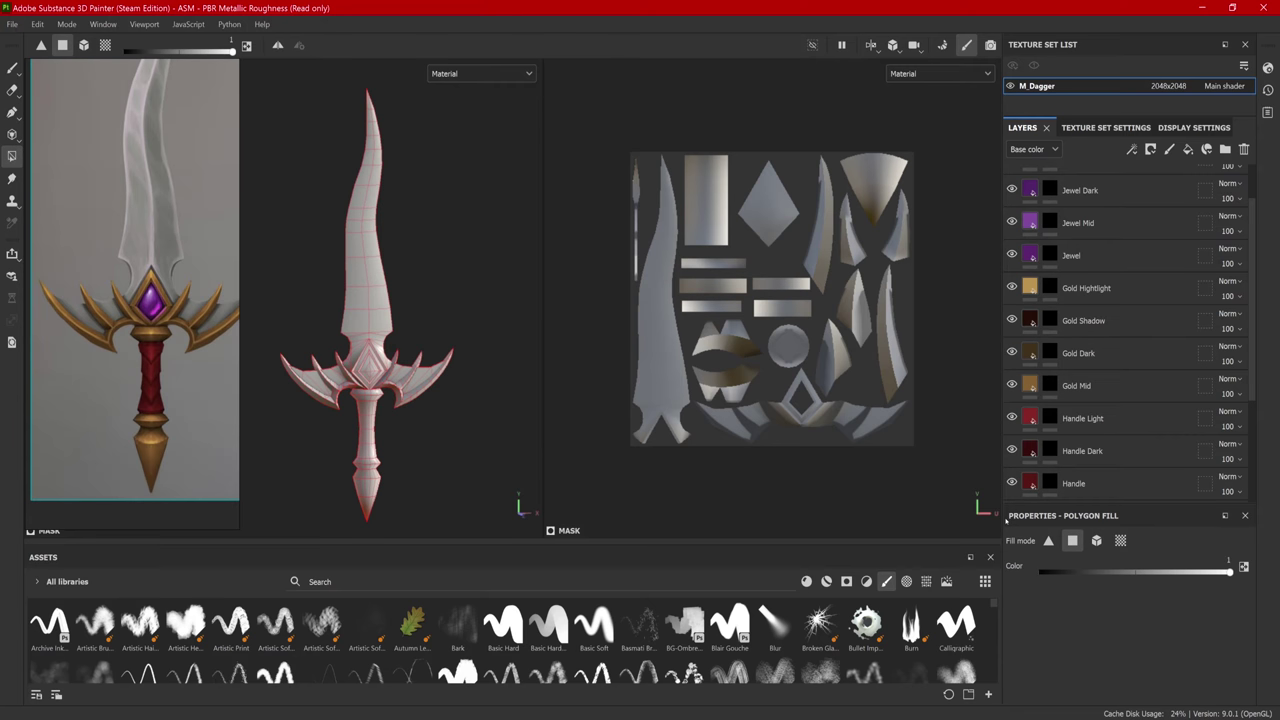
scroll(1063, 446, "down", 3)
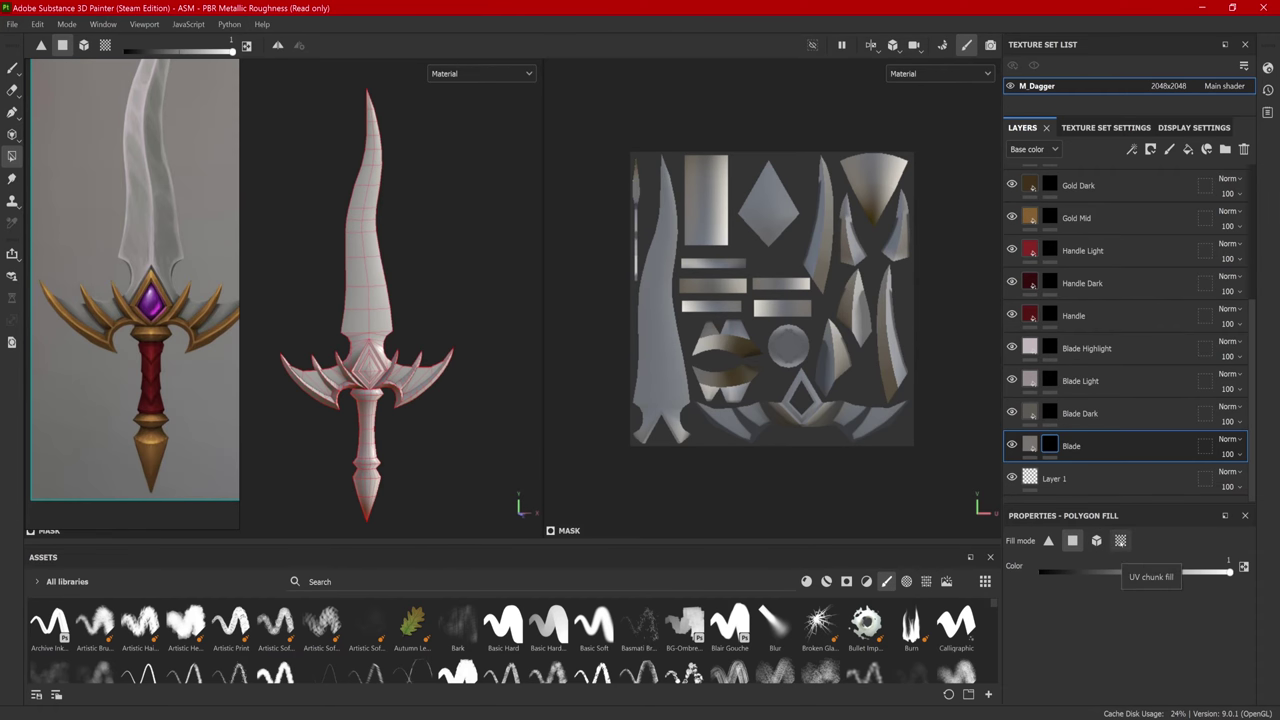
left_click(1120, 540)
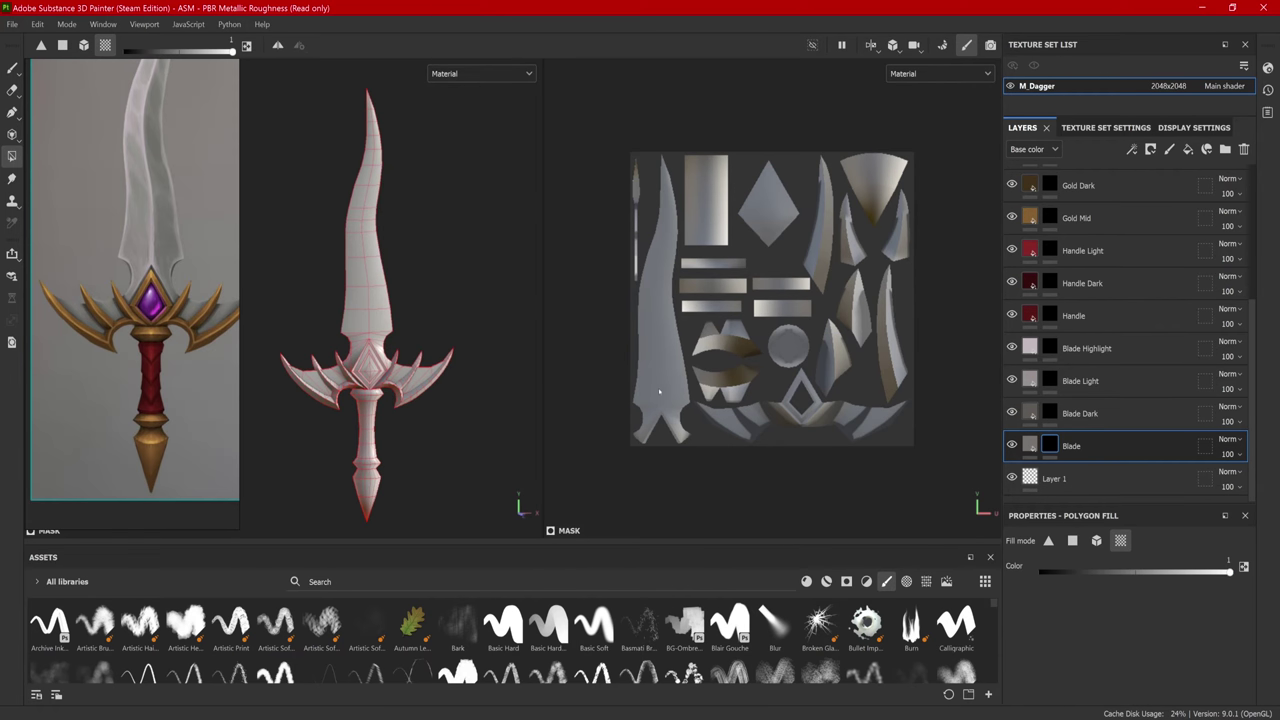
left_click(1052, 448)
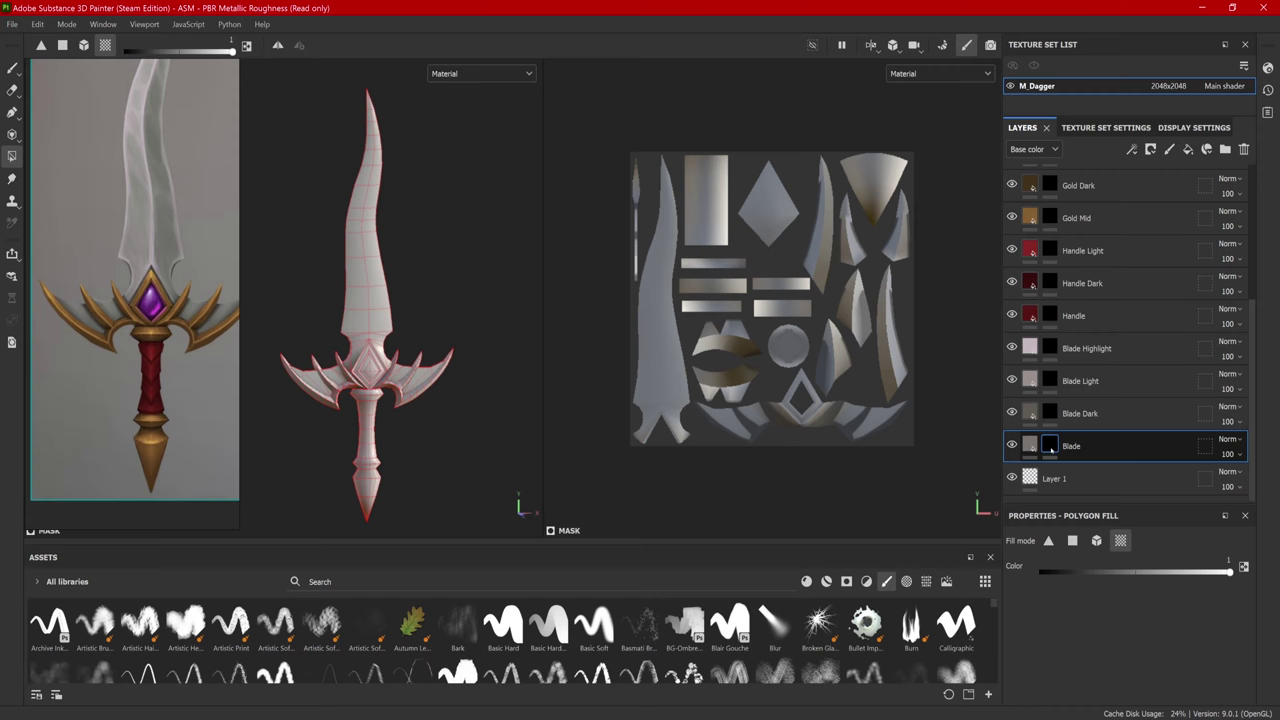
Step: Try revealing parts of the blade in the Blade mask, first by UV chunk and then by single polygon faces
left_click_drag(341, 225, 389, 285)
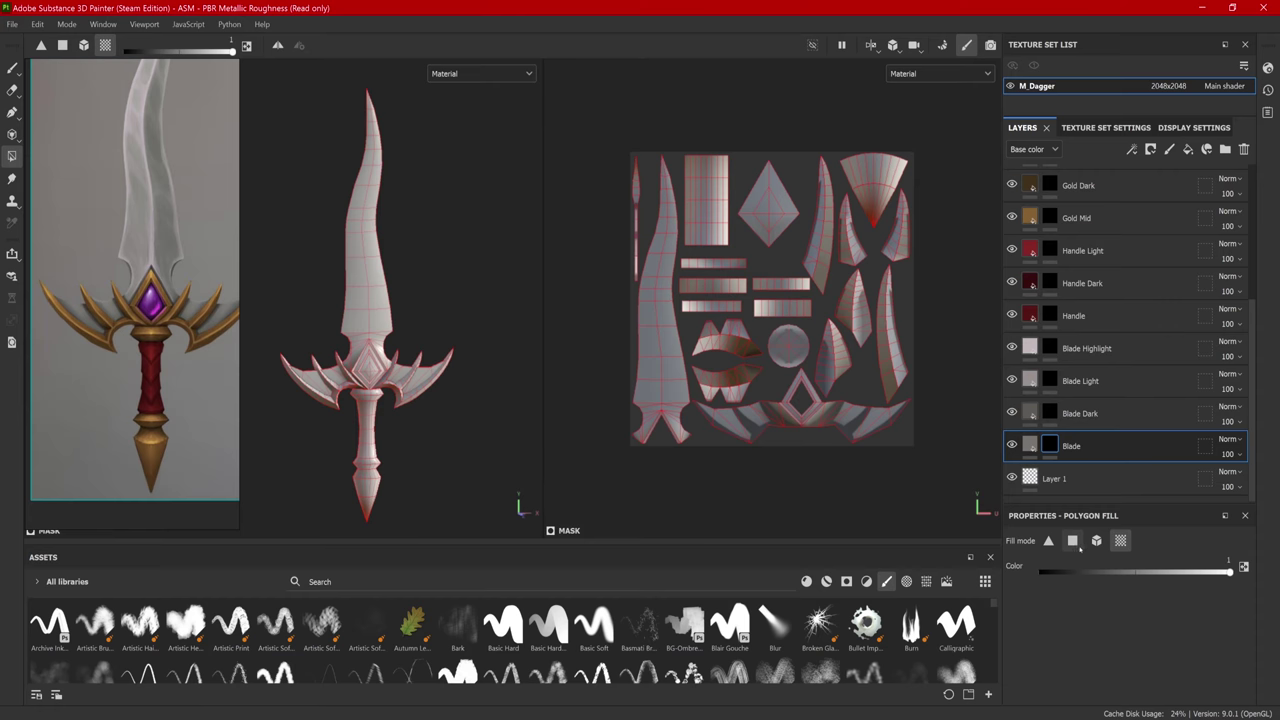
left_click(1072, 540)
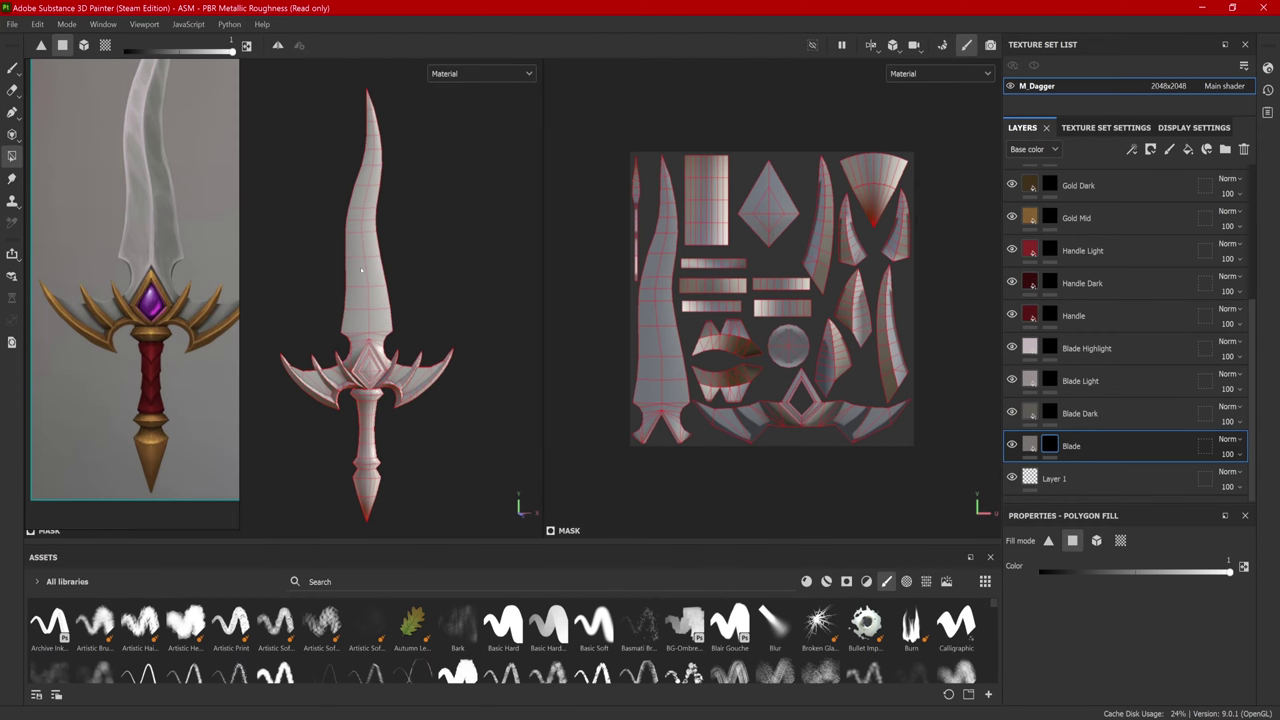
left_click_drag(349, 268, 352, 255)
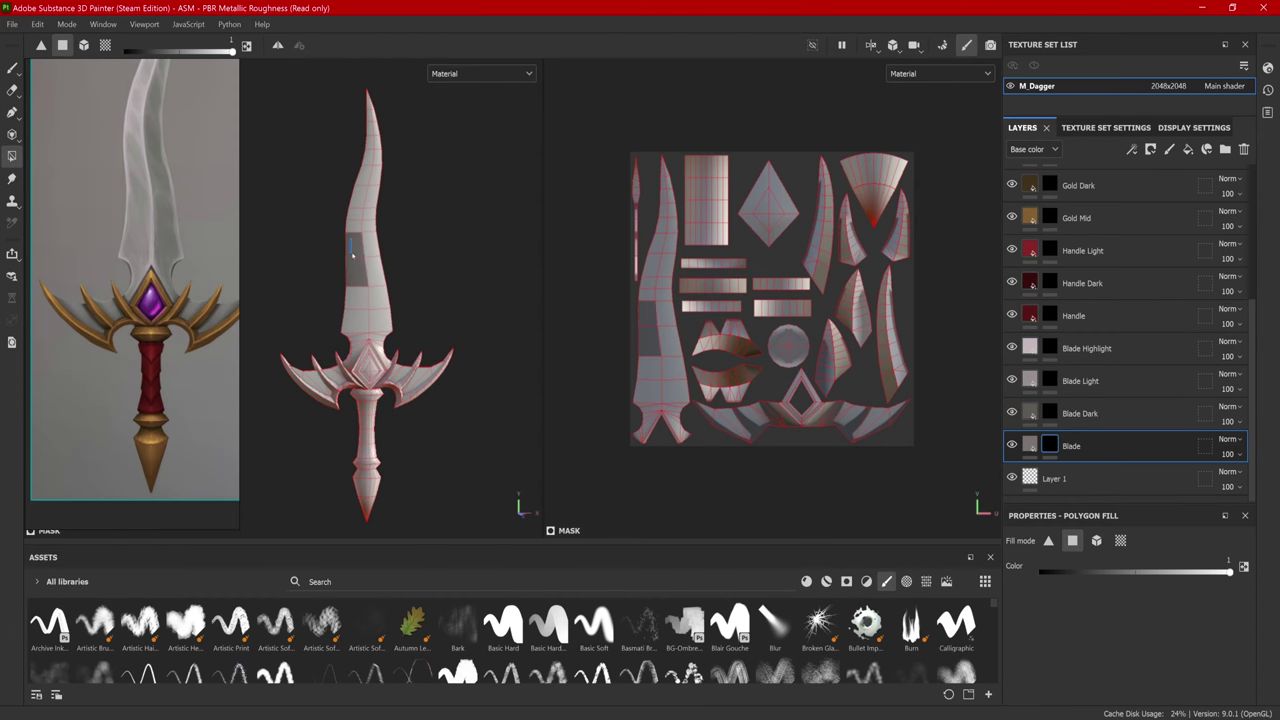
left_click(350, 230)
Step: Try the Mesh fill mode on the blade, handle and crossguard in the Blade mask
left_click(1096, 541)
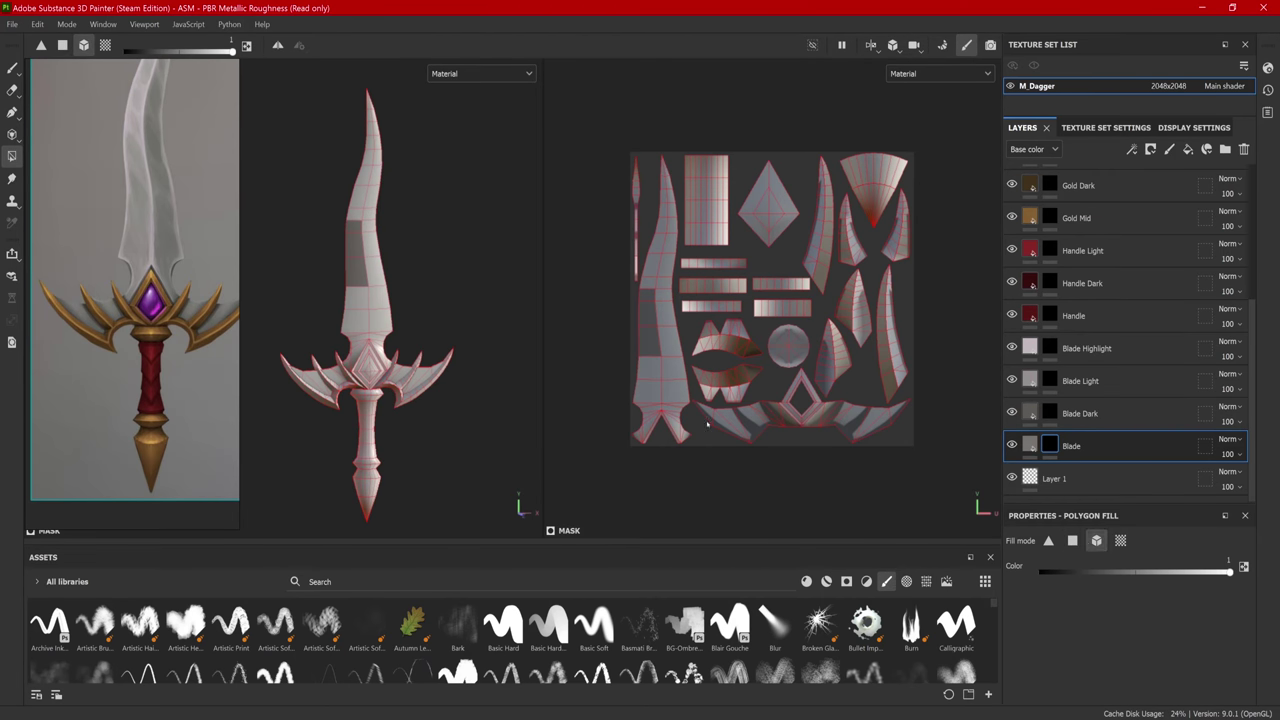
left_click(340, 248)
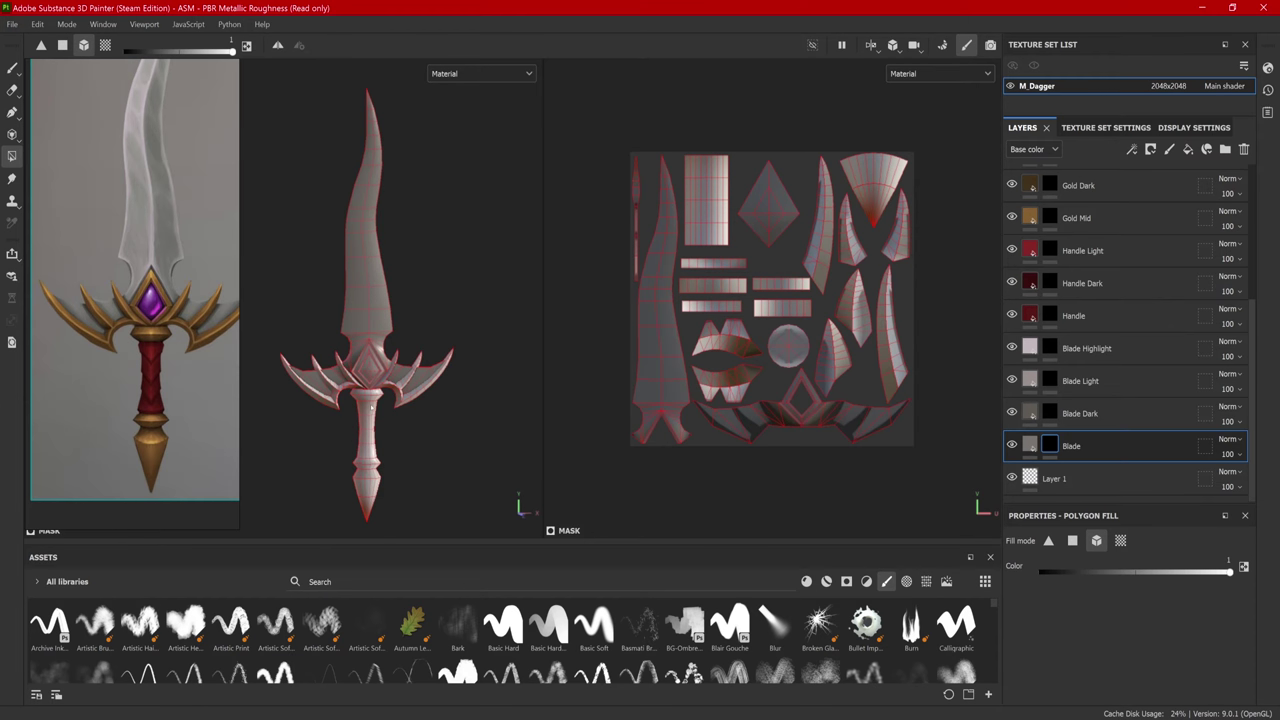
left_click_drag(374, 434, 338, 464)
left_click_drag(342, 380, 322, 397)
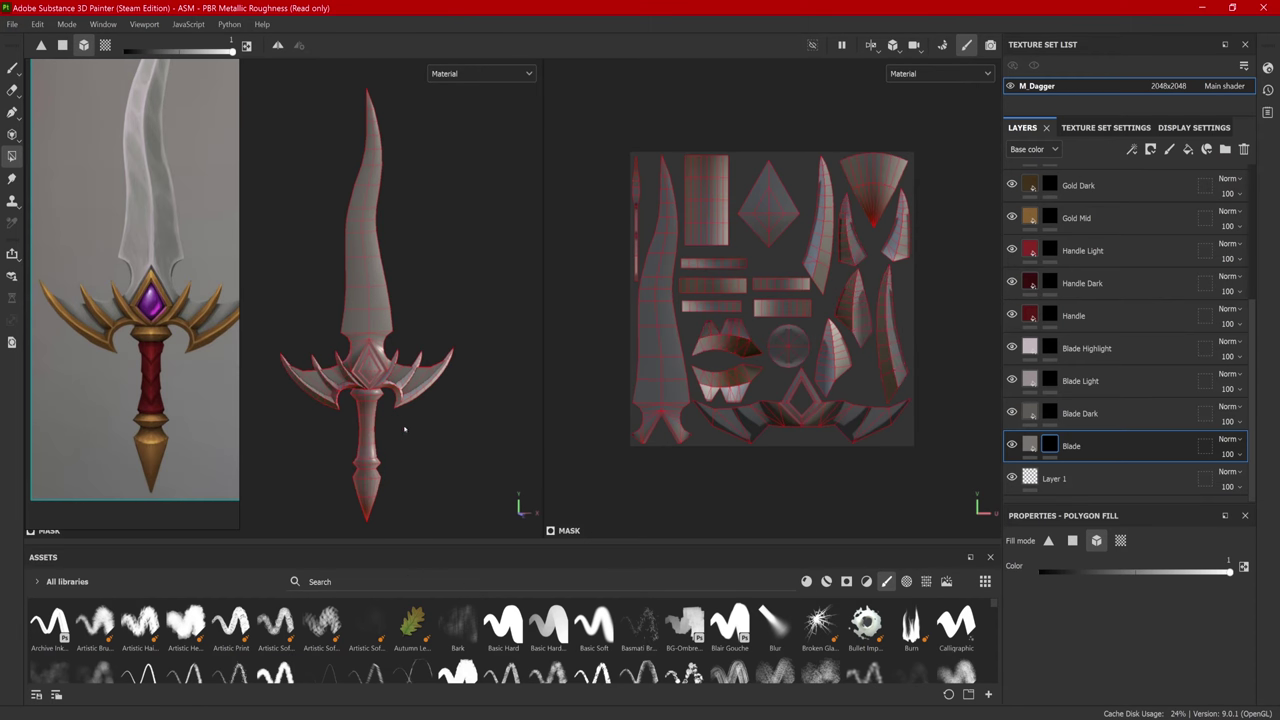
left_click(424, 396)
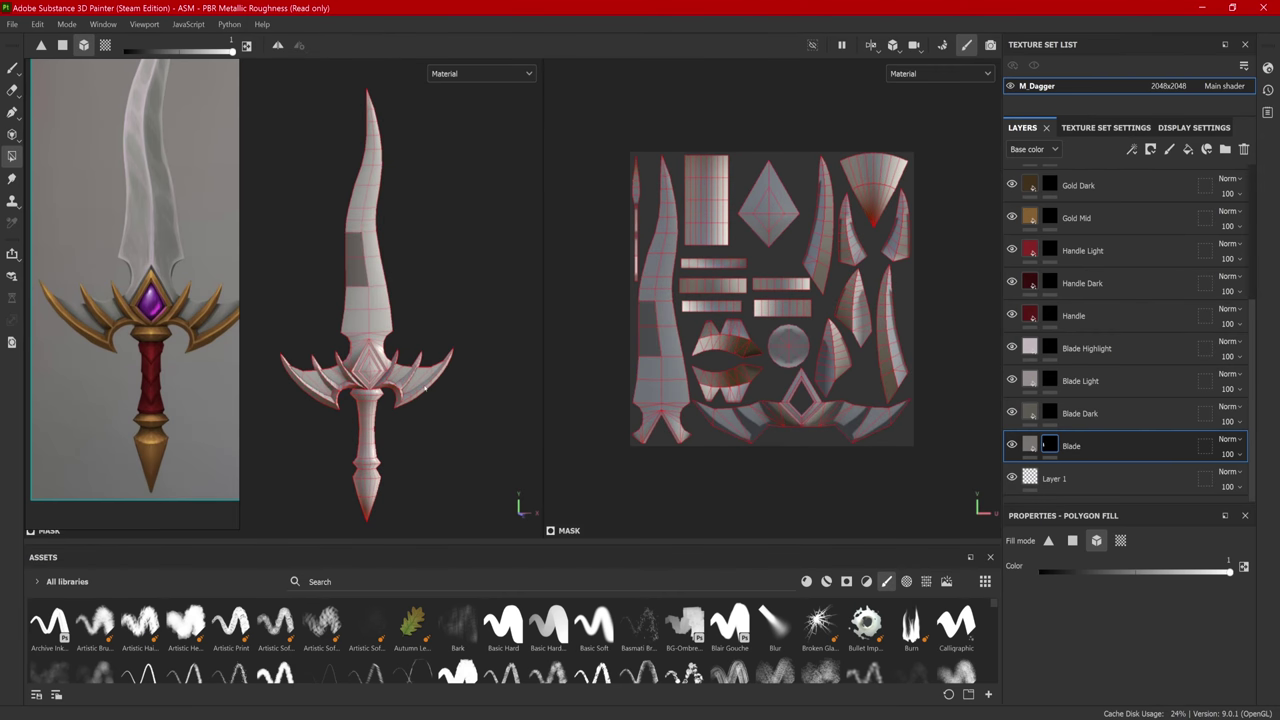
Step: With UV chunk fill, reveal the blade in the Blade mask and the grip in the Handle mask
left_click(1120, 540)
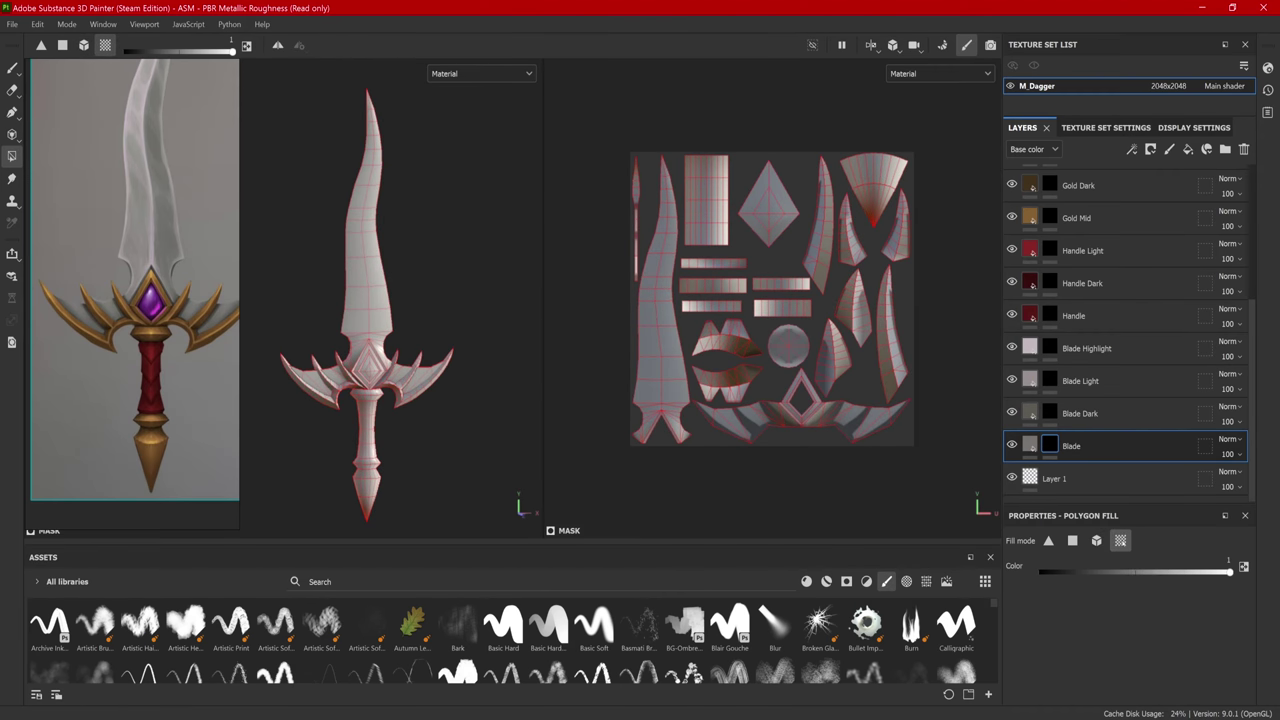
left_click(1072, 316)
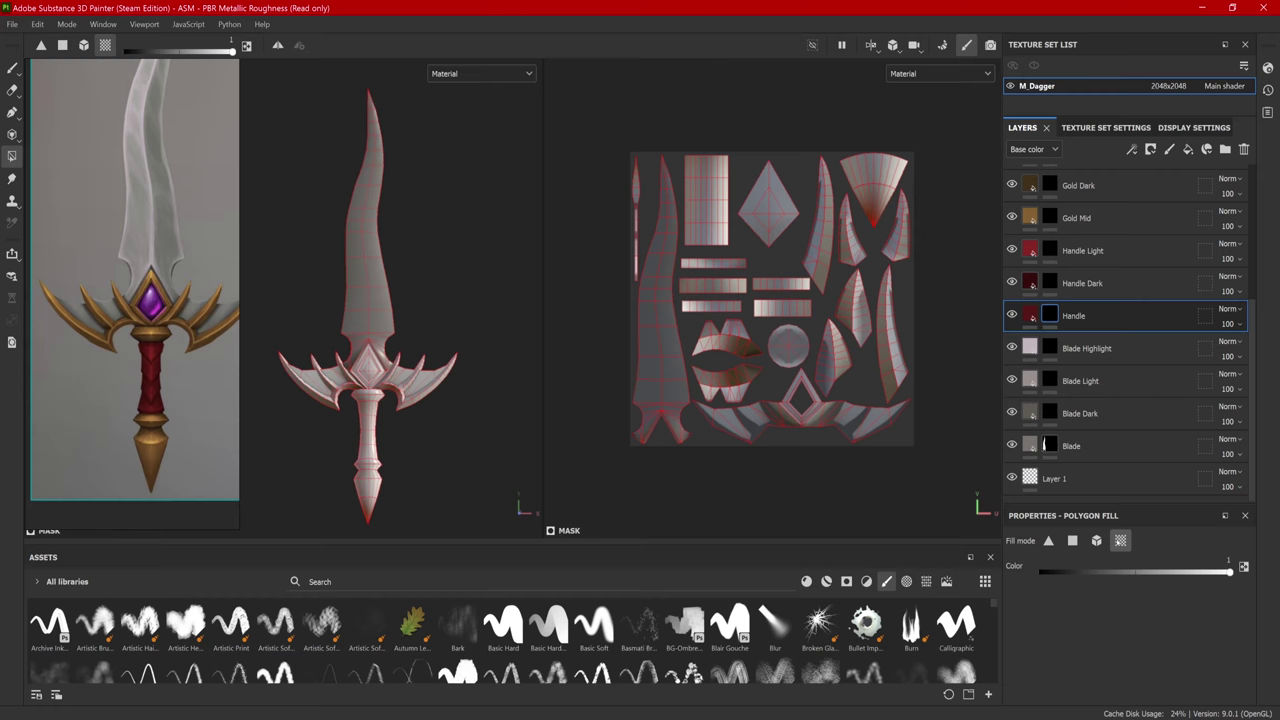
left_click(360, 441)
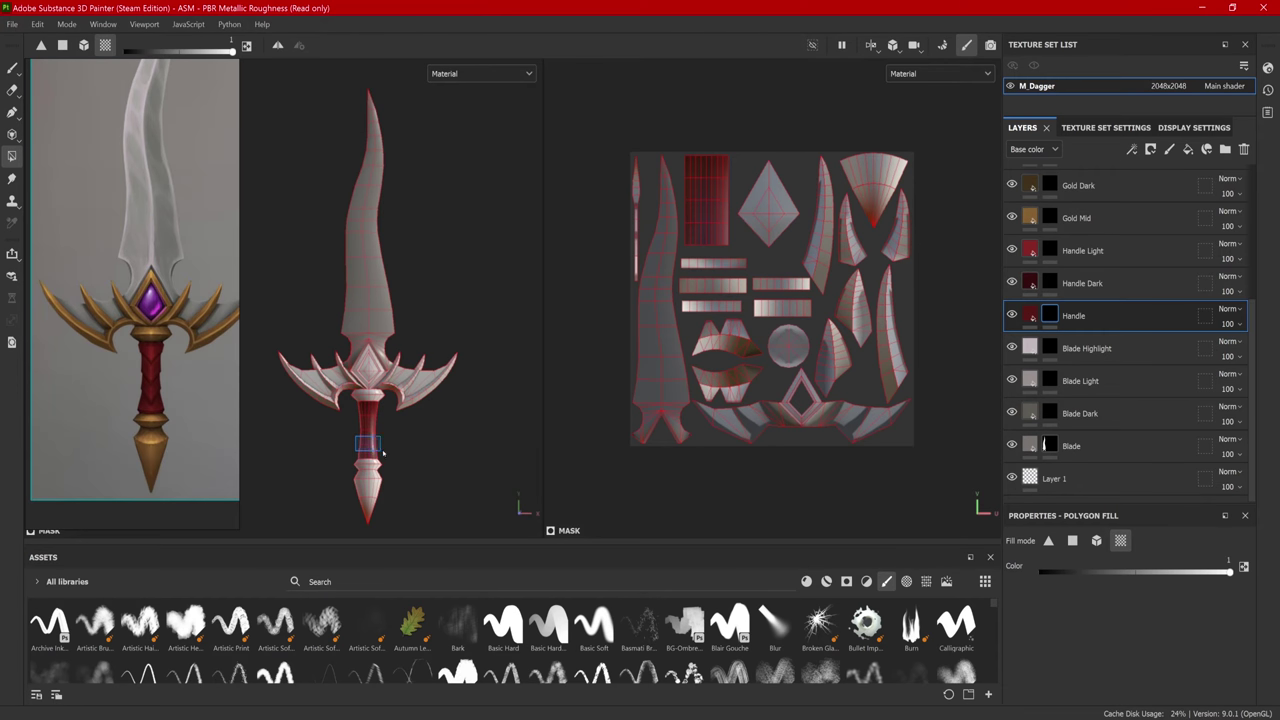
Step: Target the Gold Mid mask and reveal the first crossguard spikes on the dagger's right side with UV chunk fill
scroll(1096, 325, "up", 1)
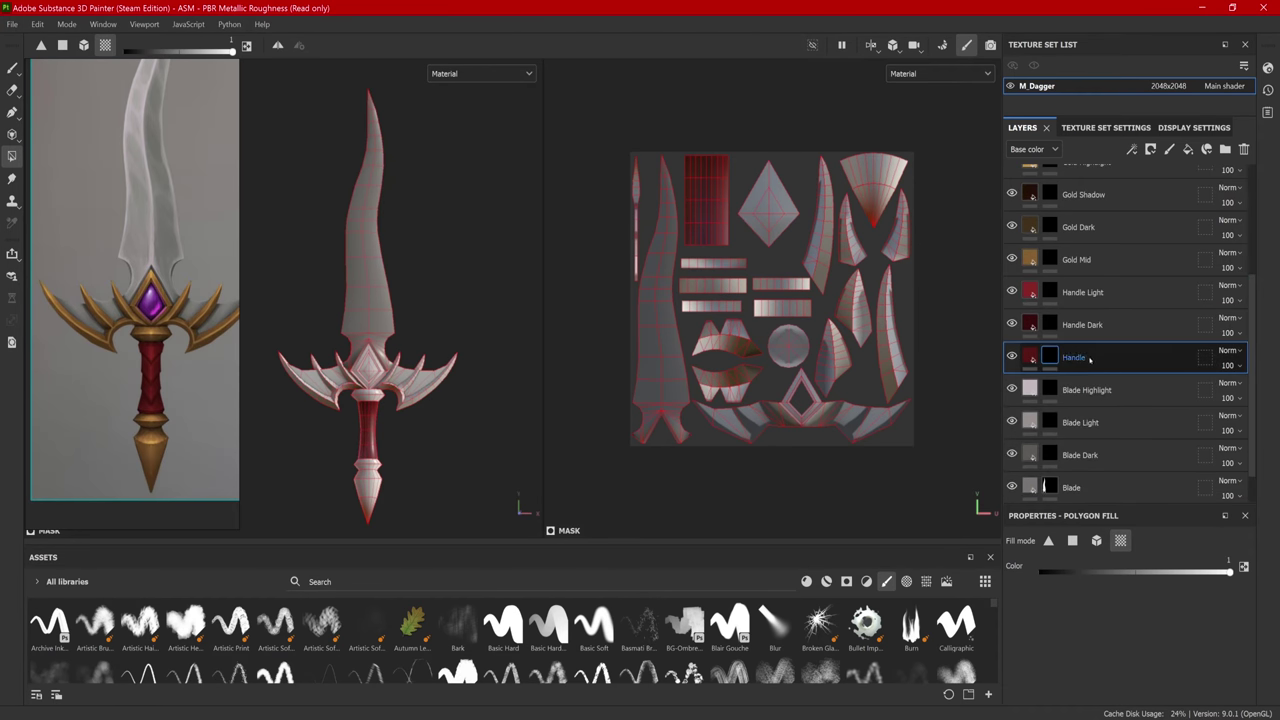
scroll(1088, 317, "up", 1)
left_click(1088, 303)
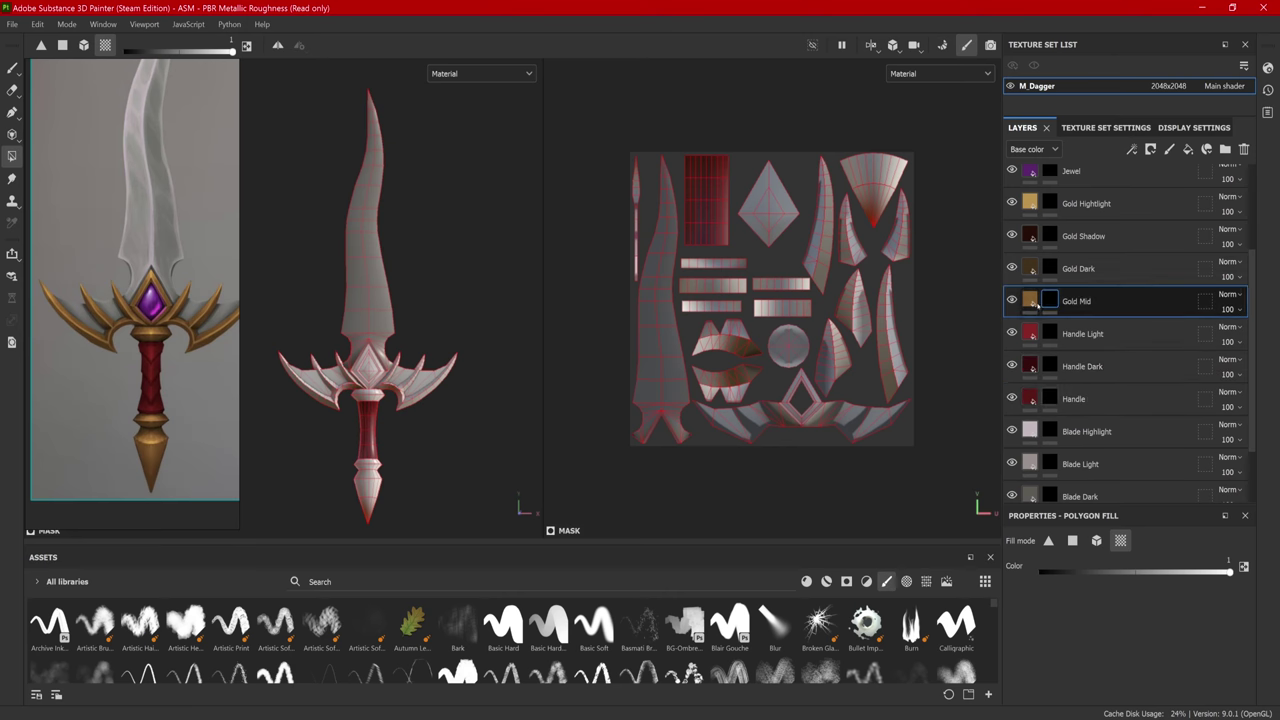
left_click(421, 388)
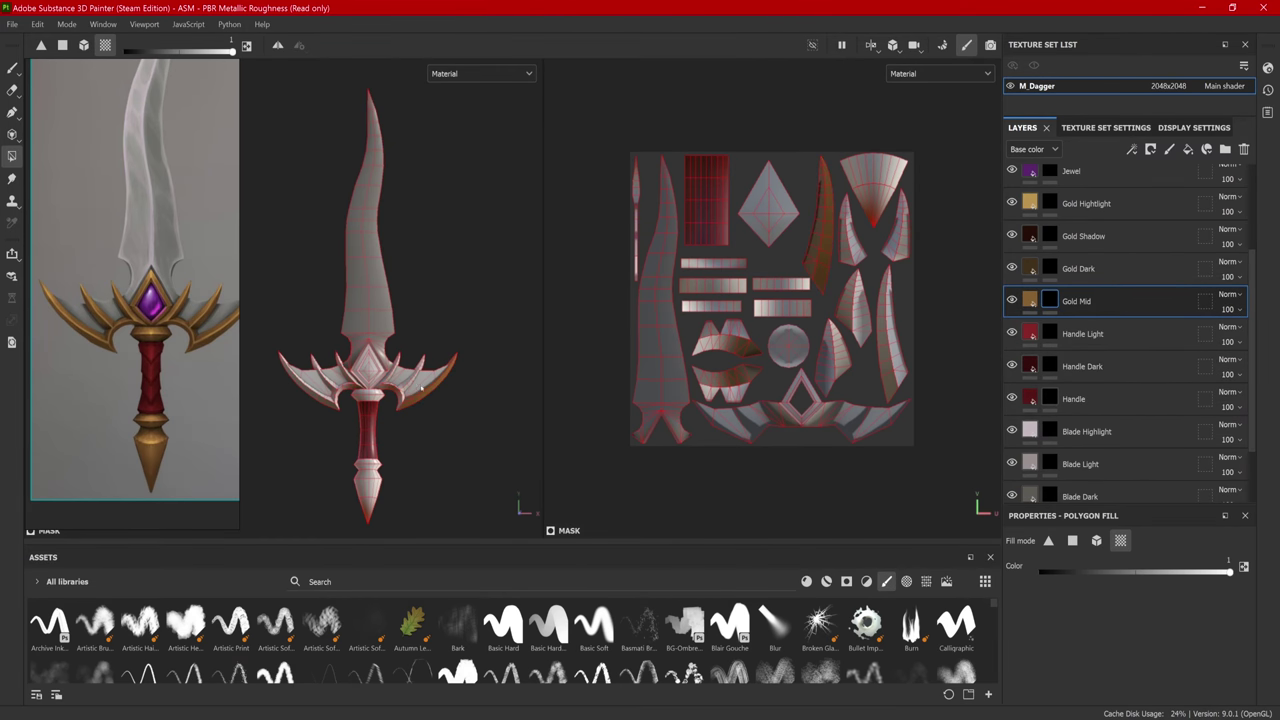
left_click(413, 376)
scroll(402, 374, "up", 5)
middle_click_drag(400, 370, 454, 334, "alt")
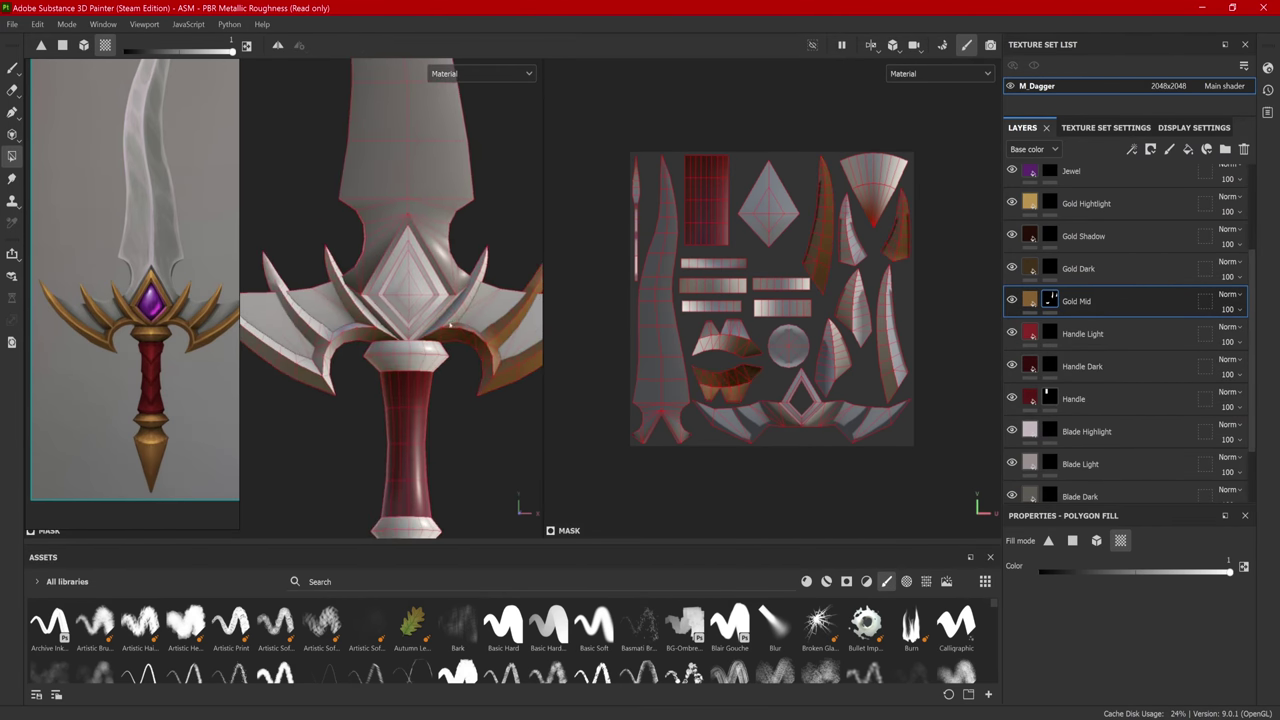
Step: Reveal the remaining crossguard spikes, the handle collars and the pommel in the Gold Mid mask
left_click(459, 310)
left_click(364, 328)
left_click(350, 292)
left_click(298, 308)
left_click(292, 350)
left_click(404, 350)
left_click(403, 363)
middle_click_drag(410, 478, 383, 433, "alt")
left_click(396, 417)
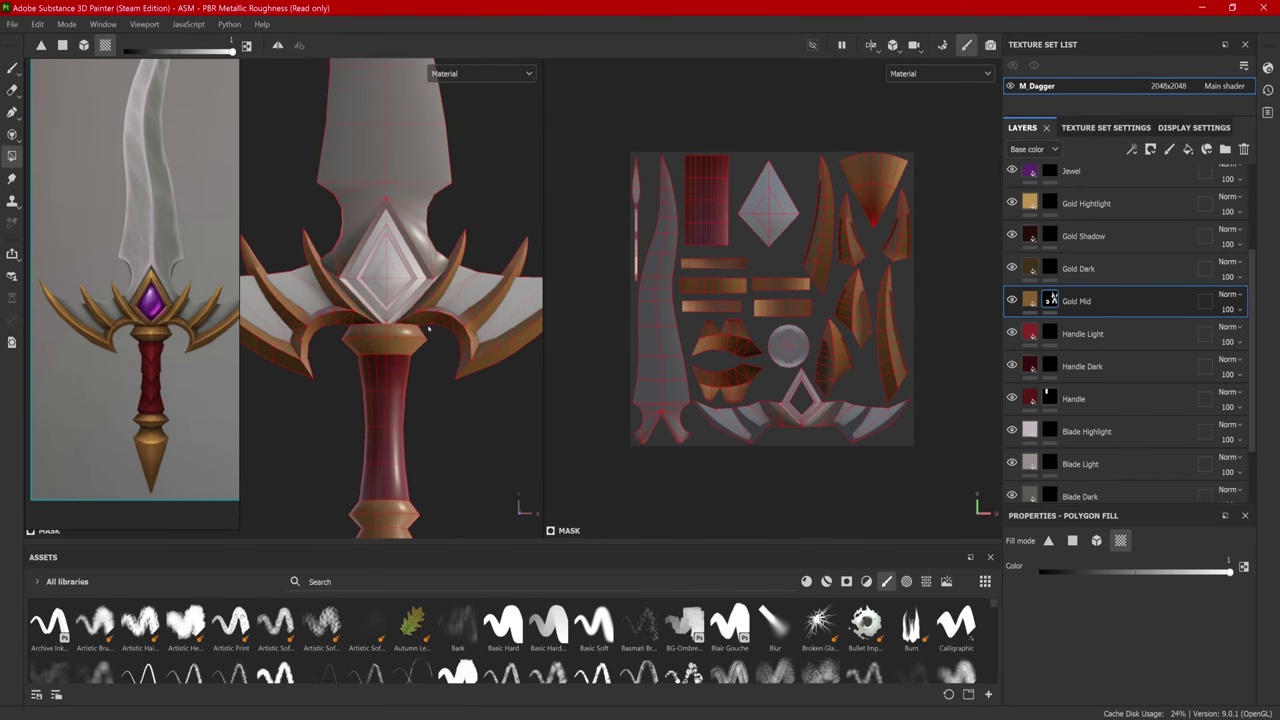
right_click_drag(383, 433, 505, 387, "alt")
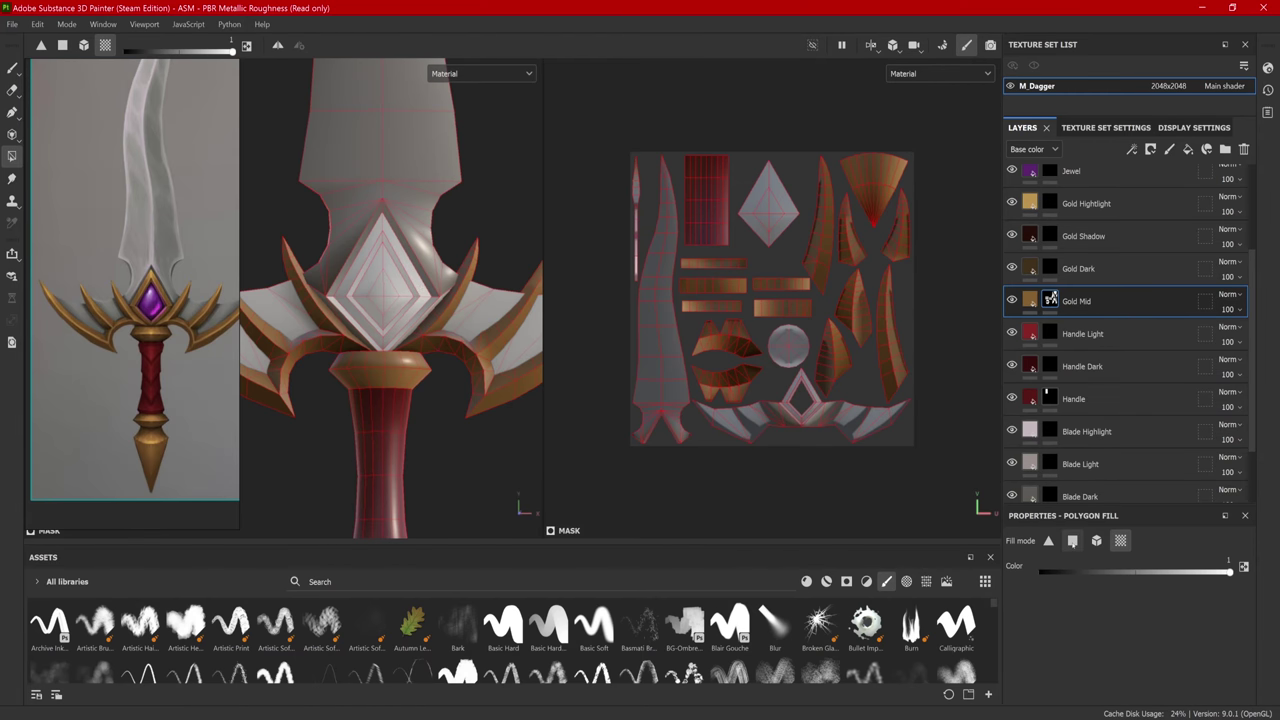
Step: Switch Polygon Fill to single polygon faces and reveal the diamond frame around the gem in the Gold Mid mask
left_click(1072, 540)
scroll(443, 337, "up", 5)
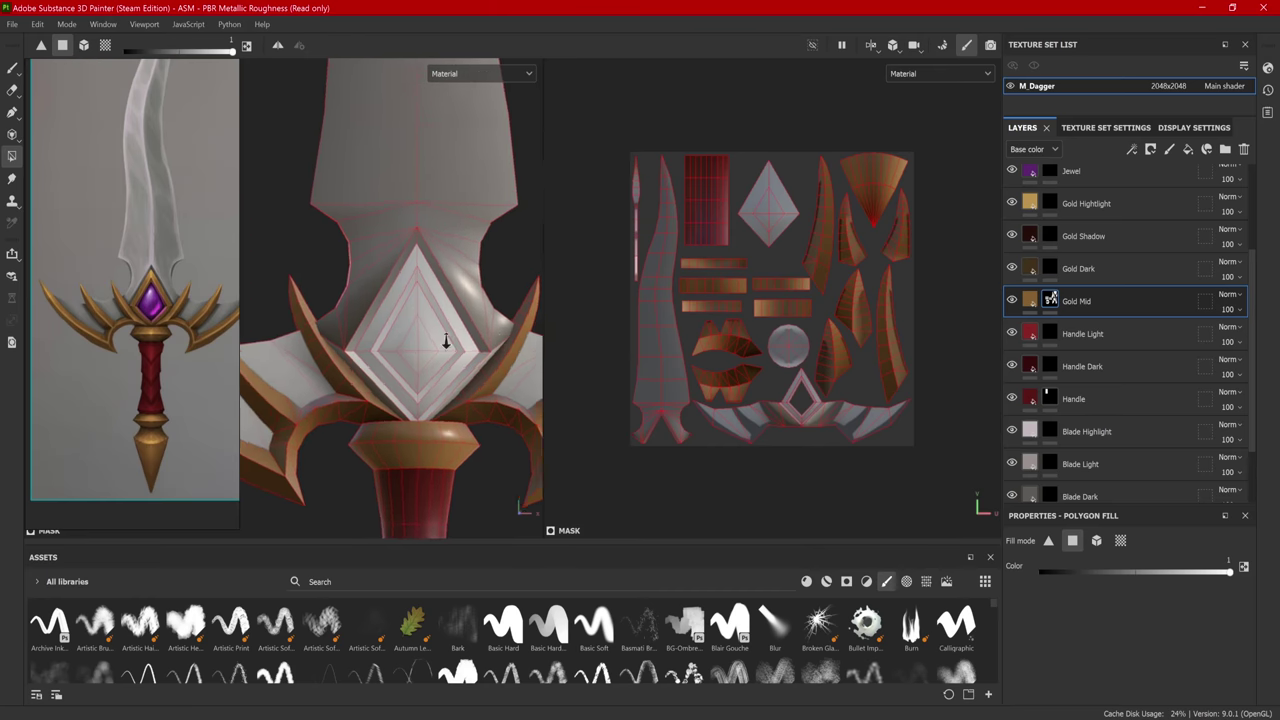
left_click(374, 279)
key("ctrl+z")
left_click(386, 291)
left_click_drag(415, 256, 431, 256)
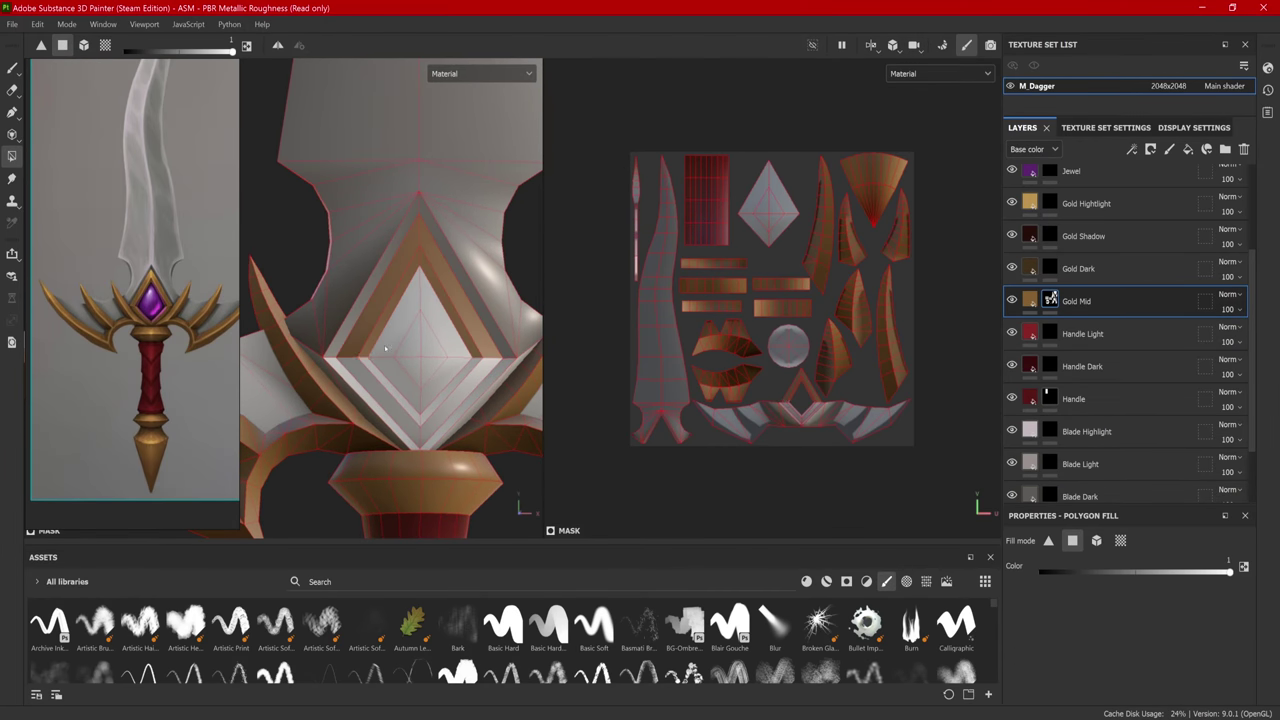
left_click_drag(414, 414, 421, 430)
scroll(421, 430, "down", 3)
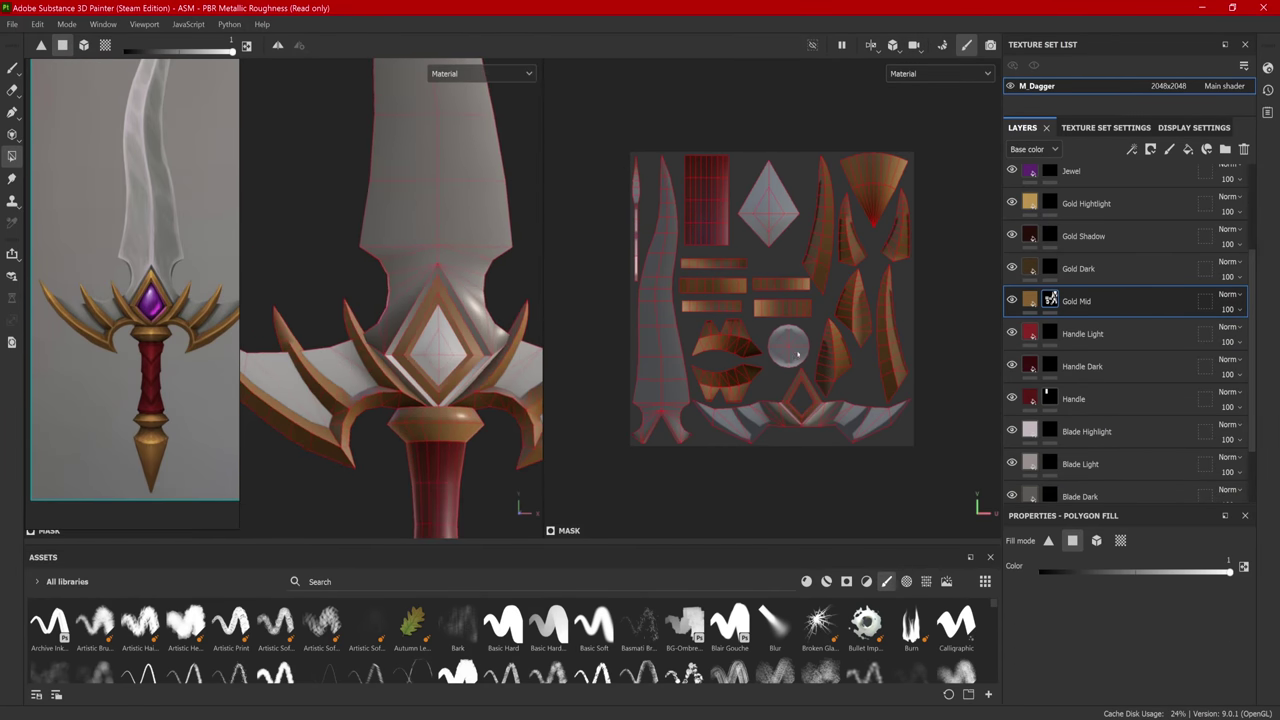
scroll(452, 356, "down", 5)
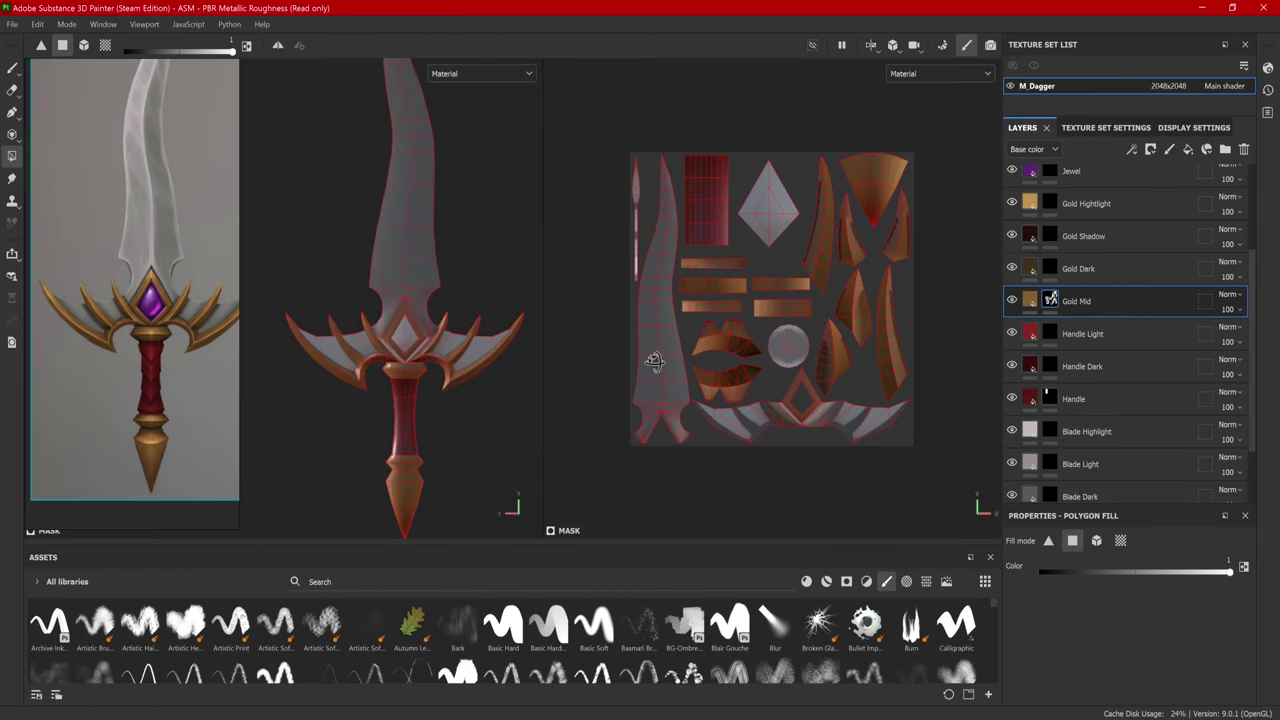
left_click_drag(430, 331, 311, 374, "alt")
scroll(434, 400, "up", 3)
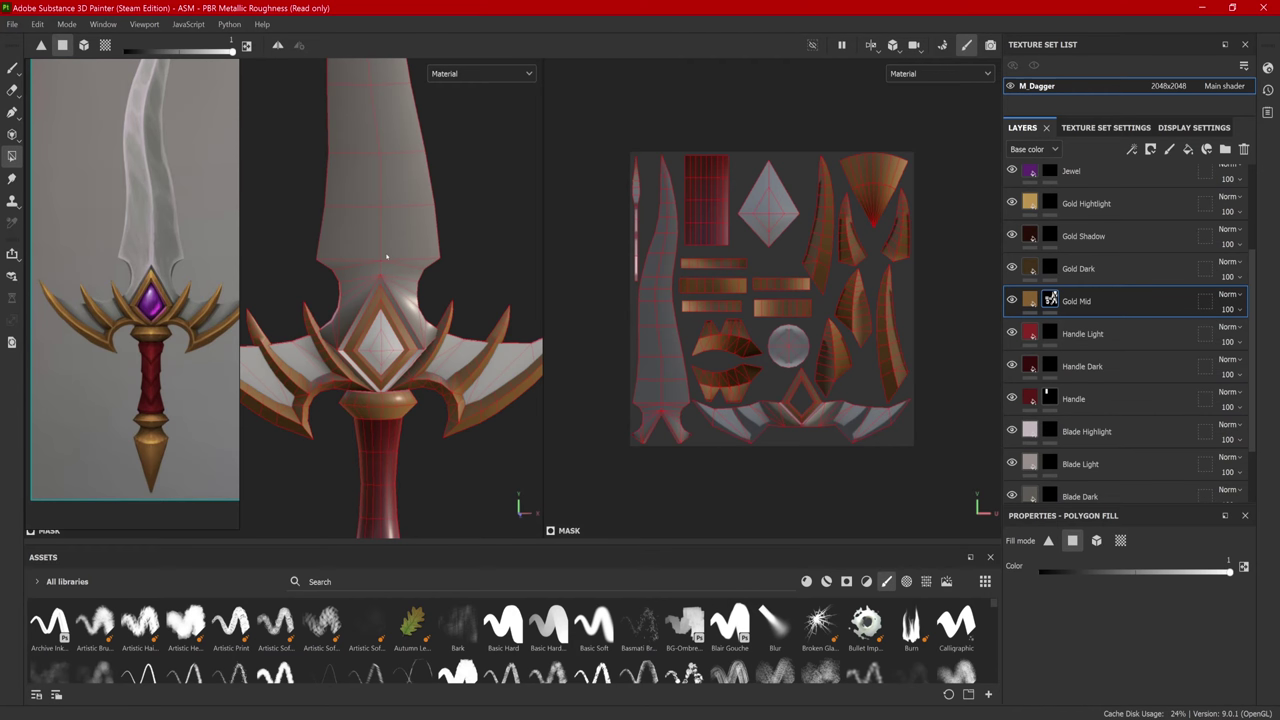
left_click_drag(387, 257, 357, 240, "alt")
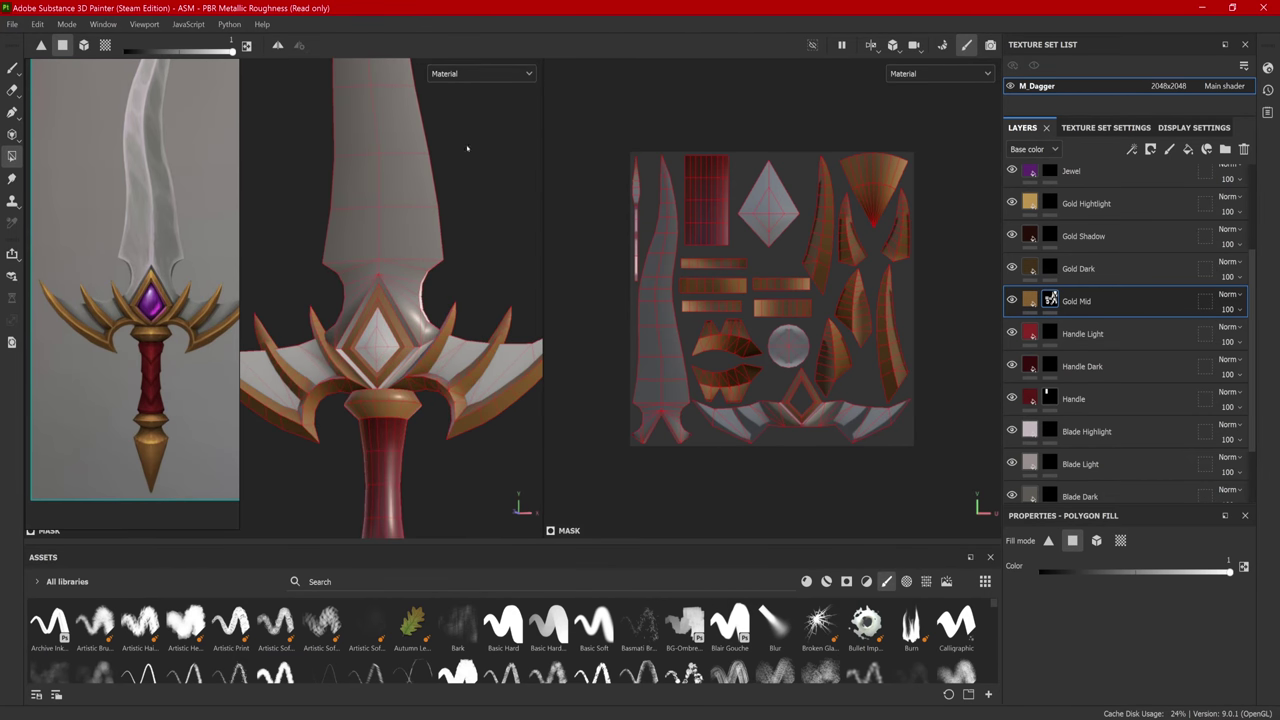
left_click_drag(469, 143, 452, 320, "alt")
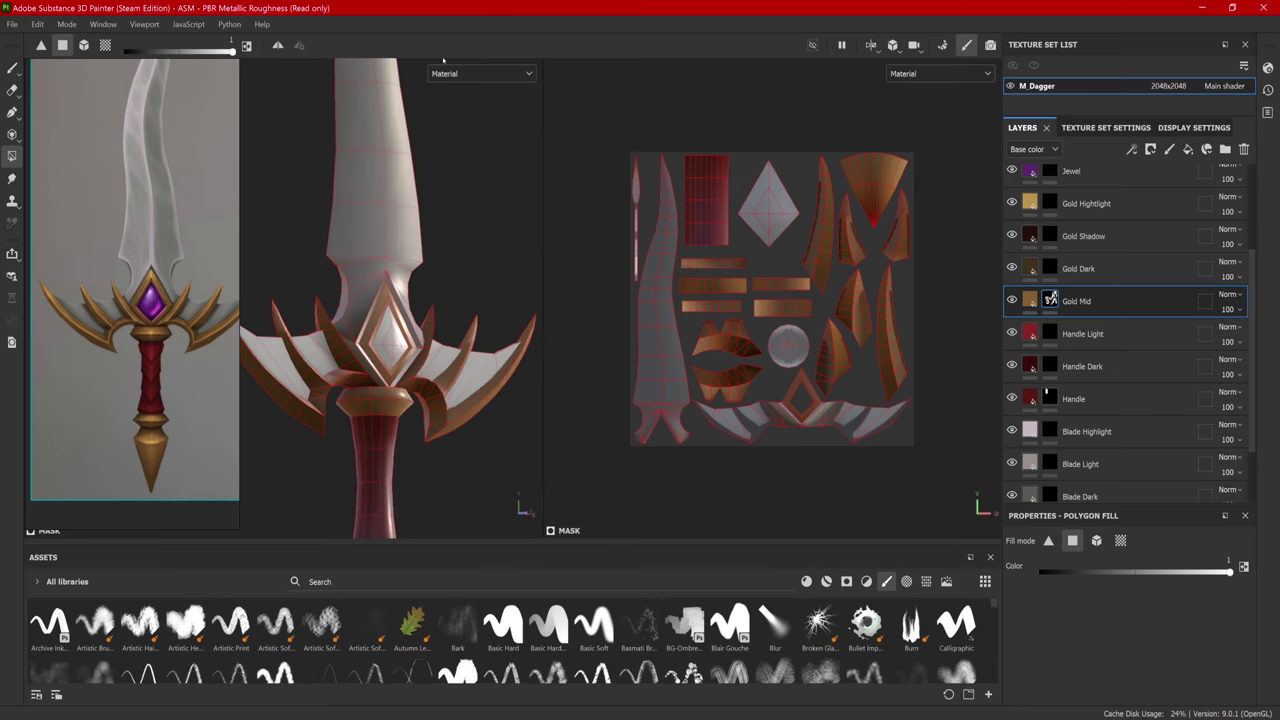
left_click_drag(481, 231, 477, 222, "alt")
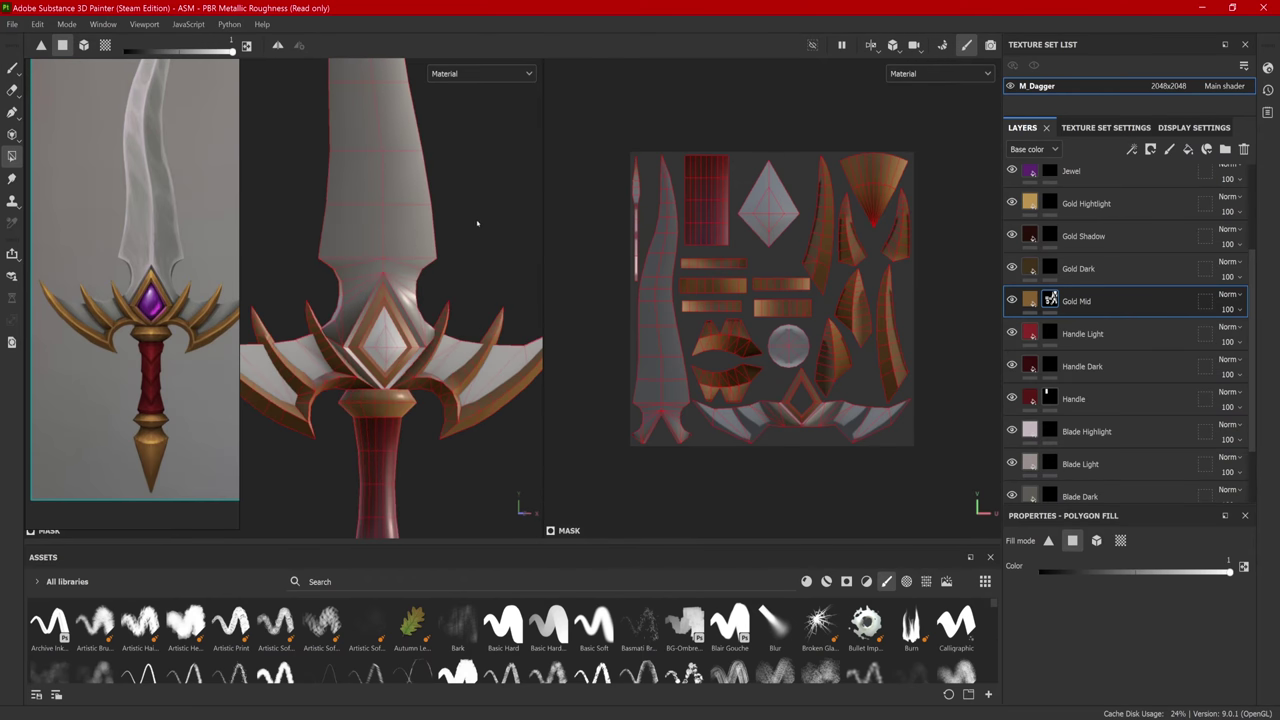
Step: Compare the Base color and Material displays of the viewport and leave it showing Base color
left_click(472, 74)
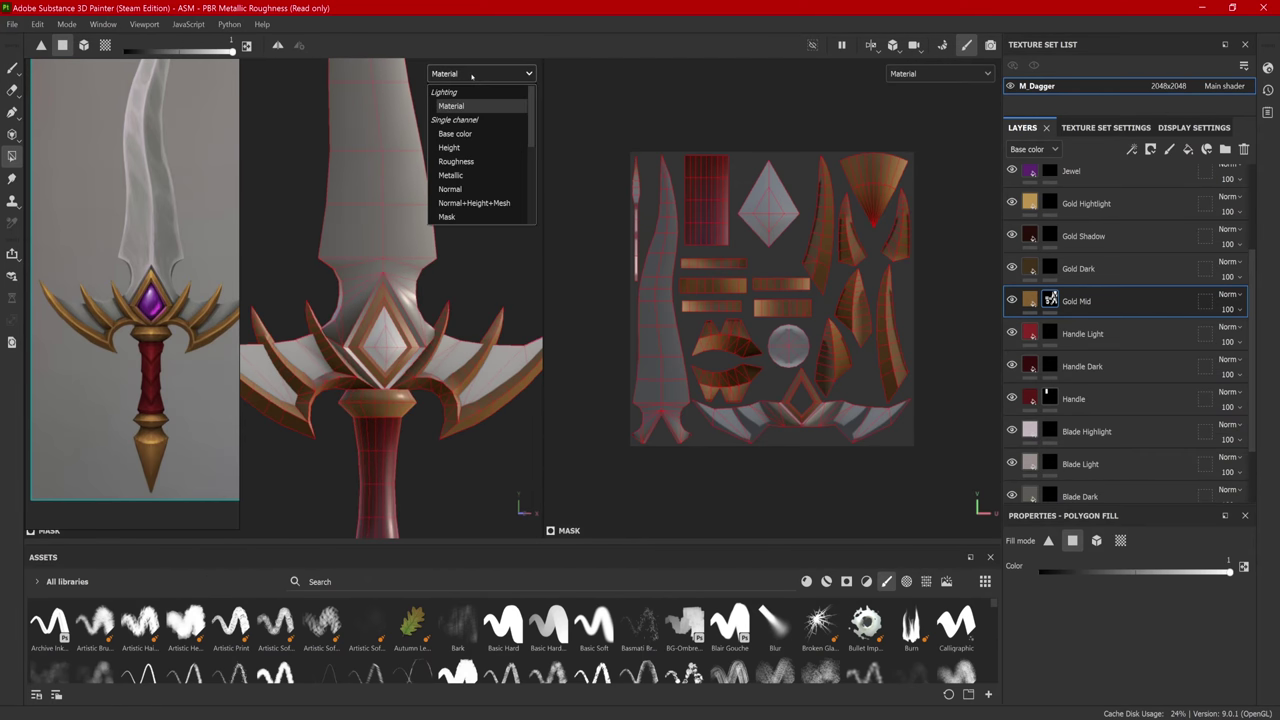
left_click(479, 134)
left_click_drag(463, 294, 463, 263, "alt")
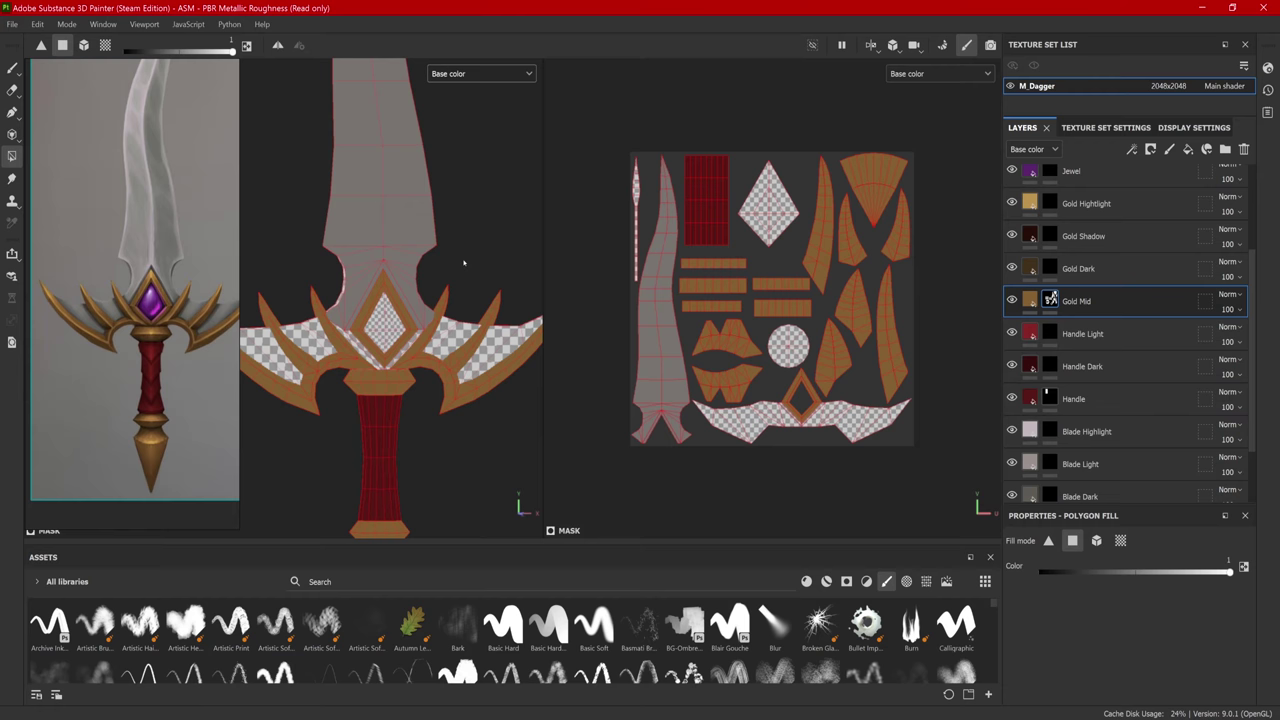
left_click(486, 76)
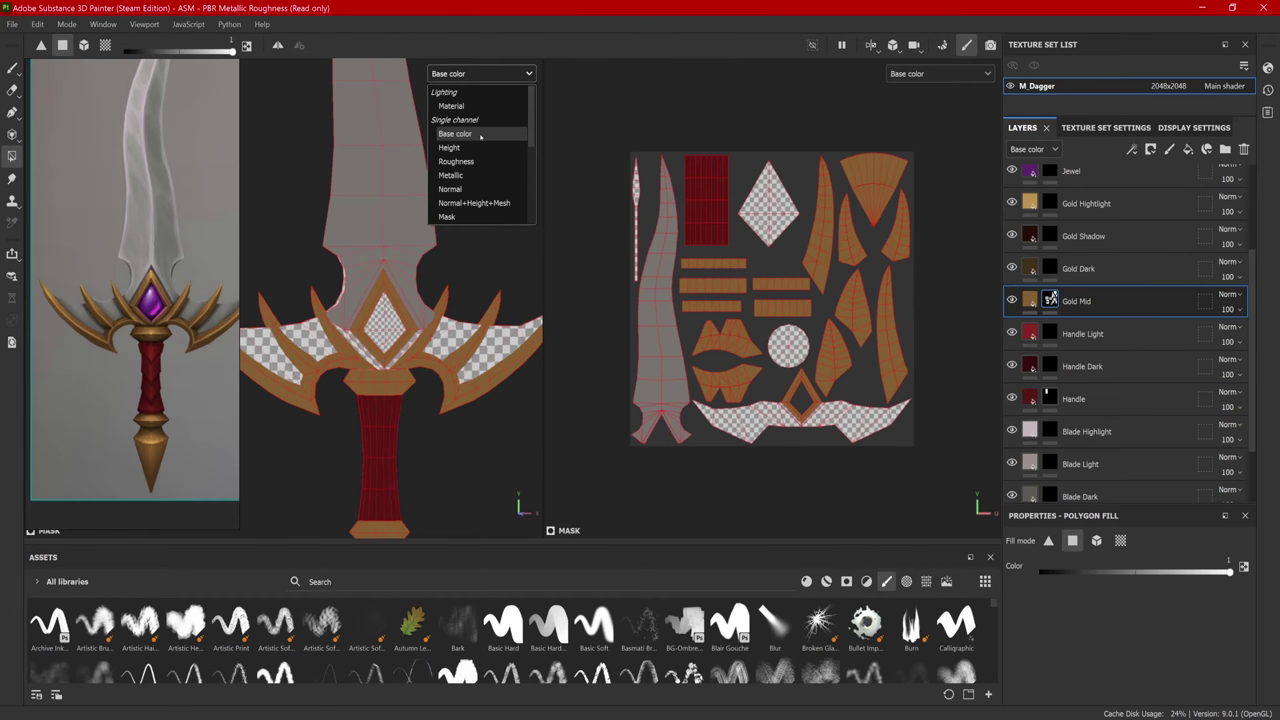
left_click(451, 105)
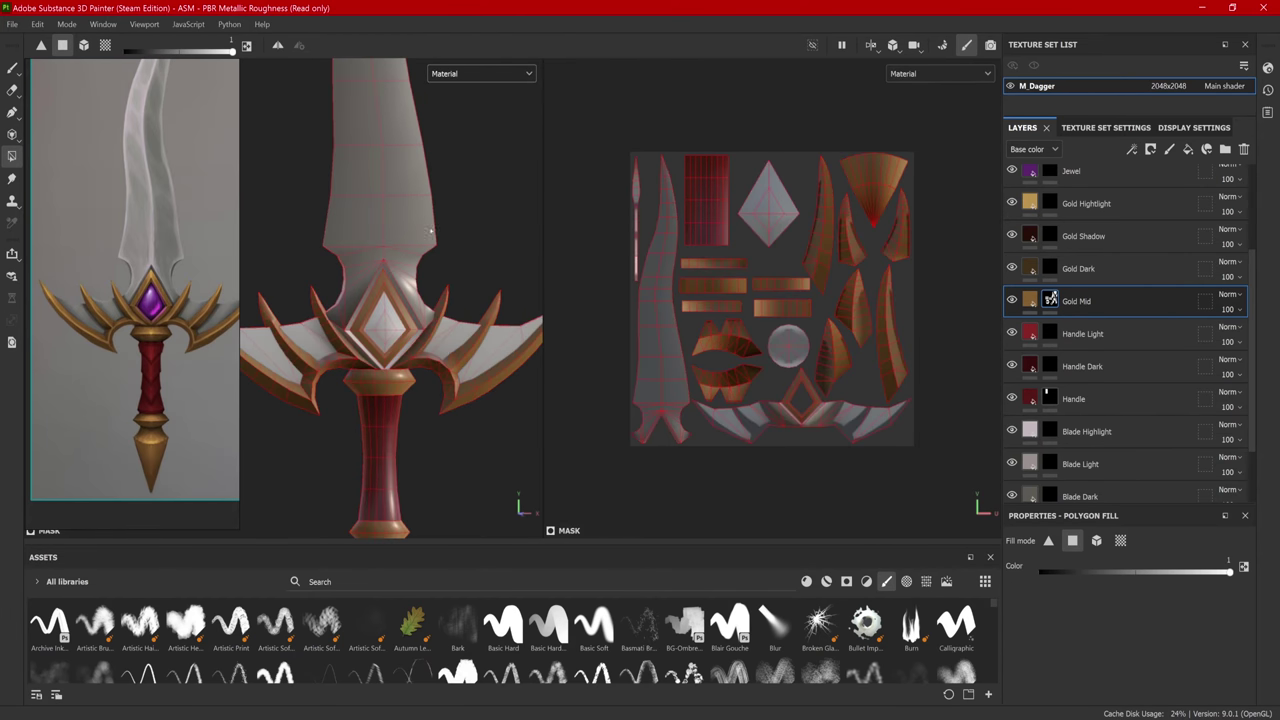
left_click(465, 76)
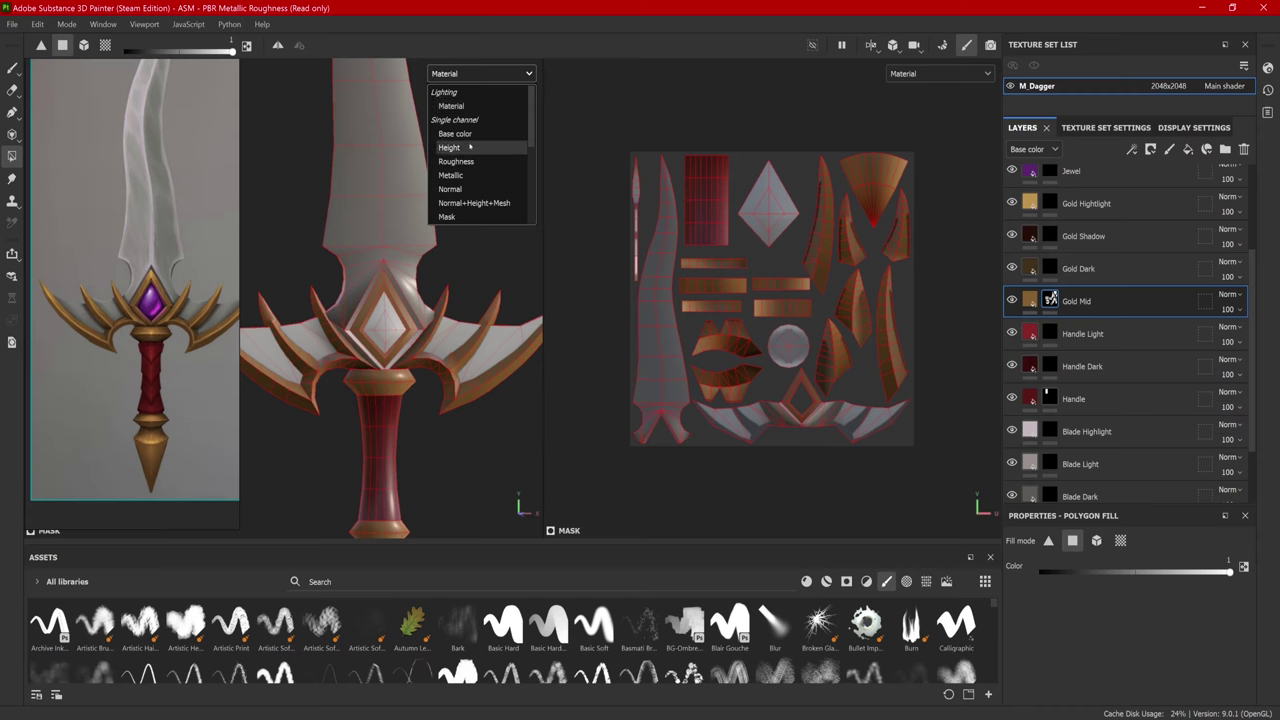
left_click(471, 137)
Step: Reveal the crossguard body and the other uncoloured blade pieces in the Blade mask with UV chunk fill
scroll(400, 360, "up", 3)
scroll(425, 370, "down", 2)
mouse_move(425, 370)
middle_mouse_down("alt")
mouse_move(431, 309)
mouse_move(431, 375)
middle_mouse_up("alt")
scroll(1060, 420, "down", 3)
left_click(1050, 445)
left_click(1120, 541)
left_click_drag(405, 400, 435, 396, "alt")
left_click(392, 285)
left_click(300, 355)
left_click_drag(380, 350, 466, 460, "alt")
Step: Reveal the remaining round cap piece in the Gold Mid mask with UV chunk fill
left_click(1050, 217)
left_click(366, 351)
scroll(466, 440, "down", 2)
middle_click_drag(440, 440, 480, 360, "alt")
Step: Reveal the diamond-shaped gem in the Jewel layer's mask with UV chunk fill
scroll(1070, 312, "up", 5)
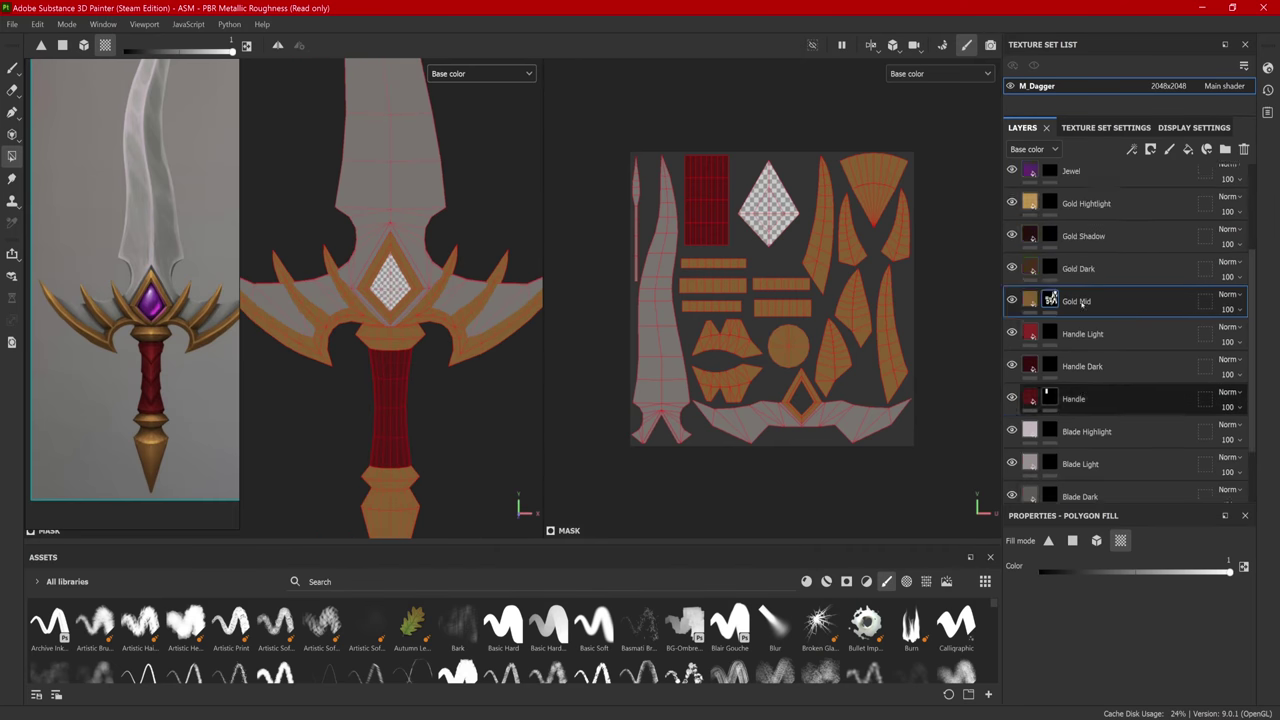
left_click(1068, 296)
left_click(390, 285)
scroll(390, 285, "up", 2)
scroll(1060, 320, "up", 1)
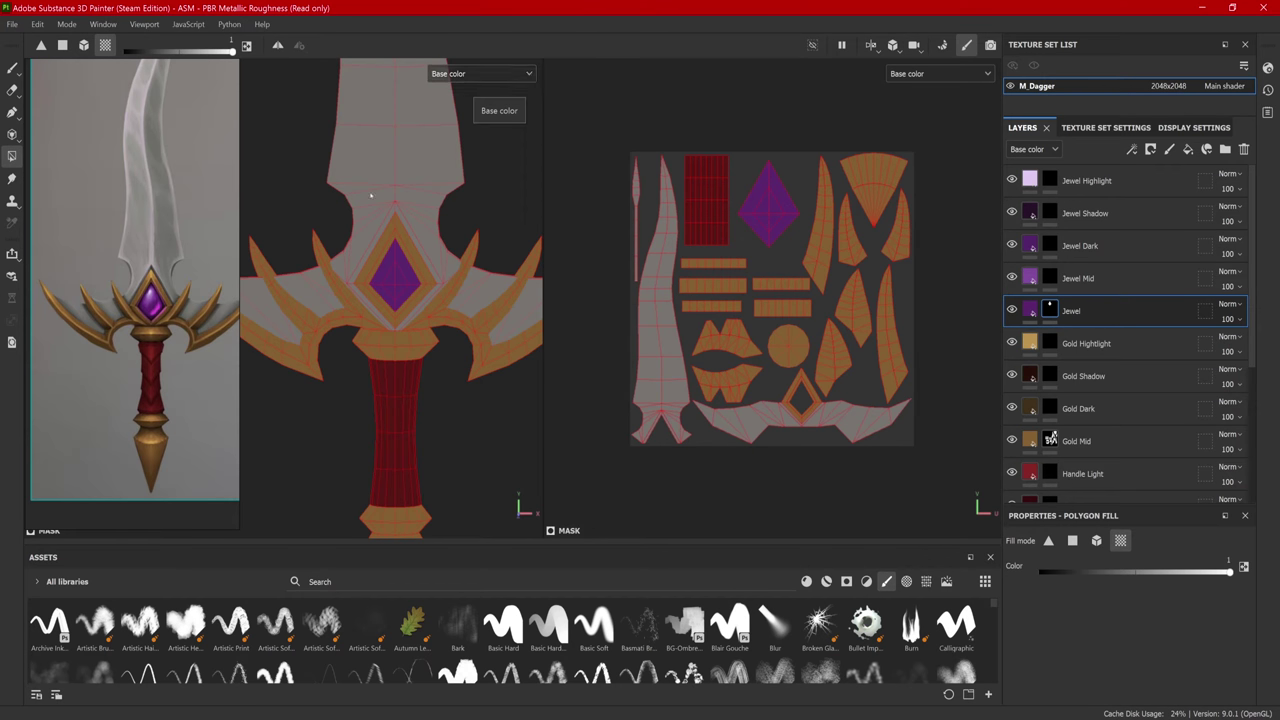
left_click_drag(371, 194, 404, 187, "alt")
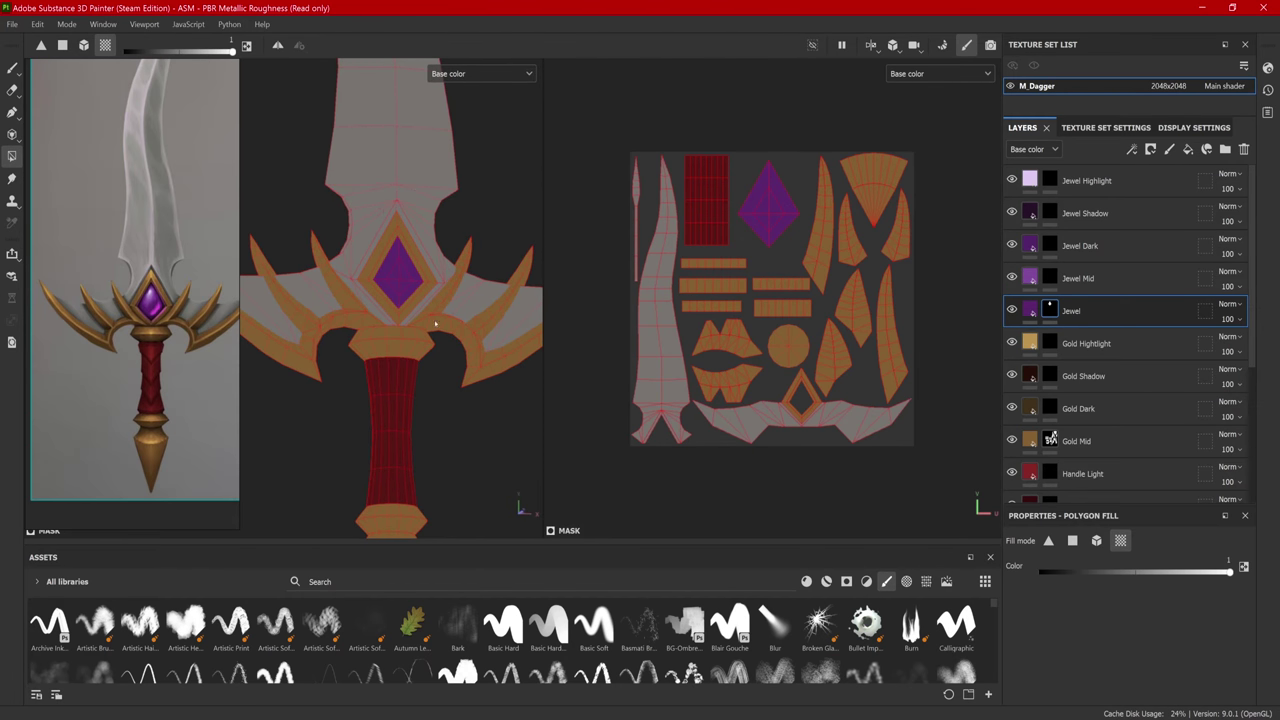
left_click_drag(435, 323, 391, 257, "alt")
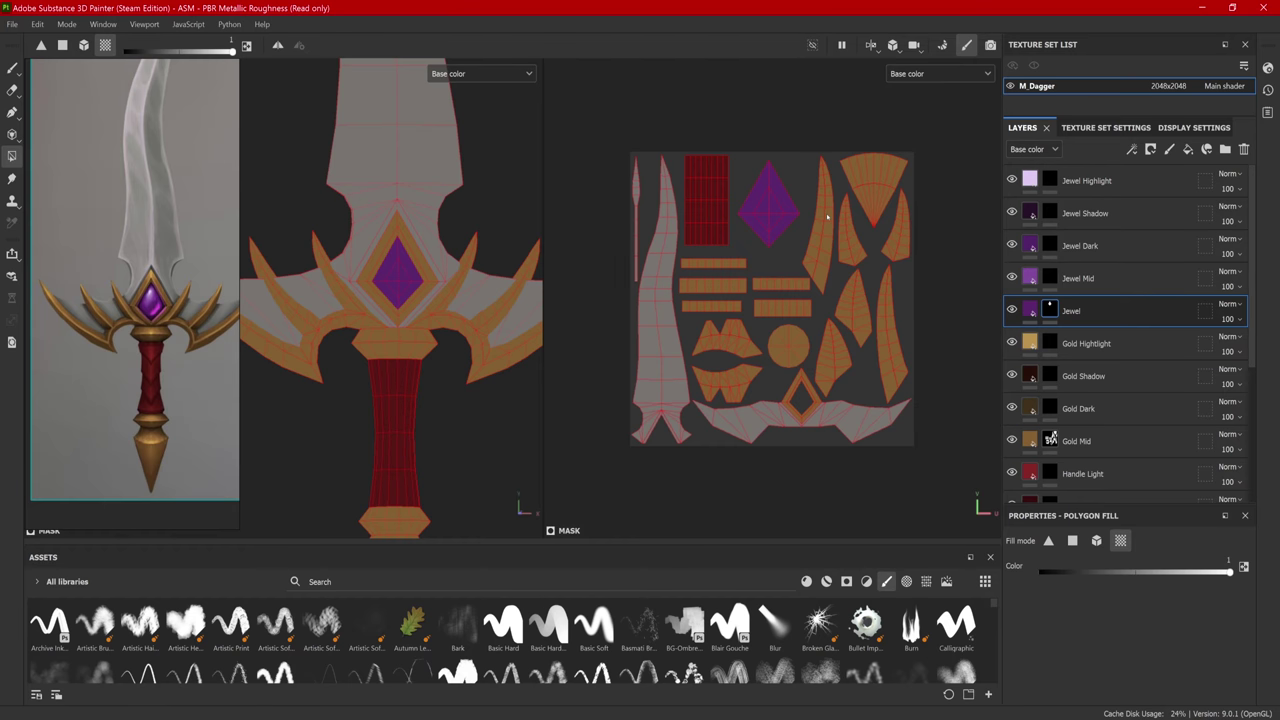
left_click_drag(385, 303, 419, 307, "alt")
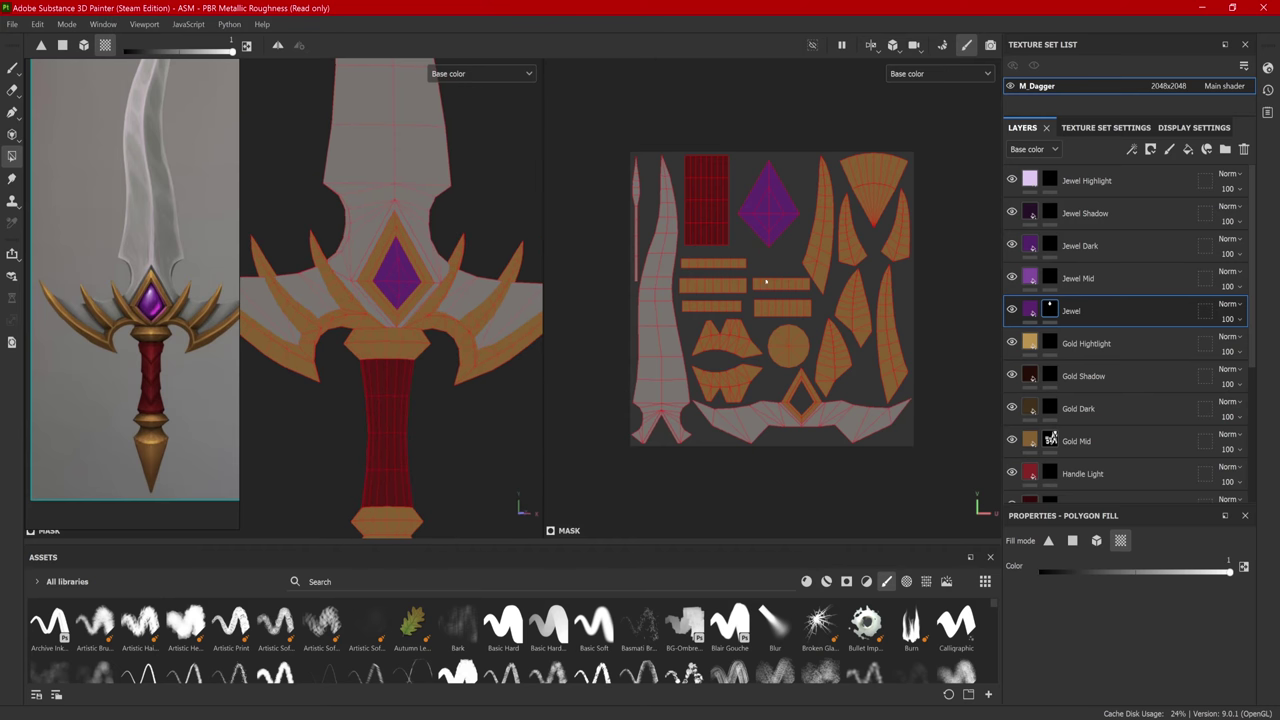
left_click_drag(532, 342, 549, 344, "alt")
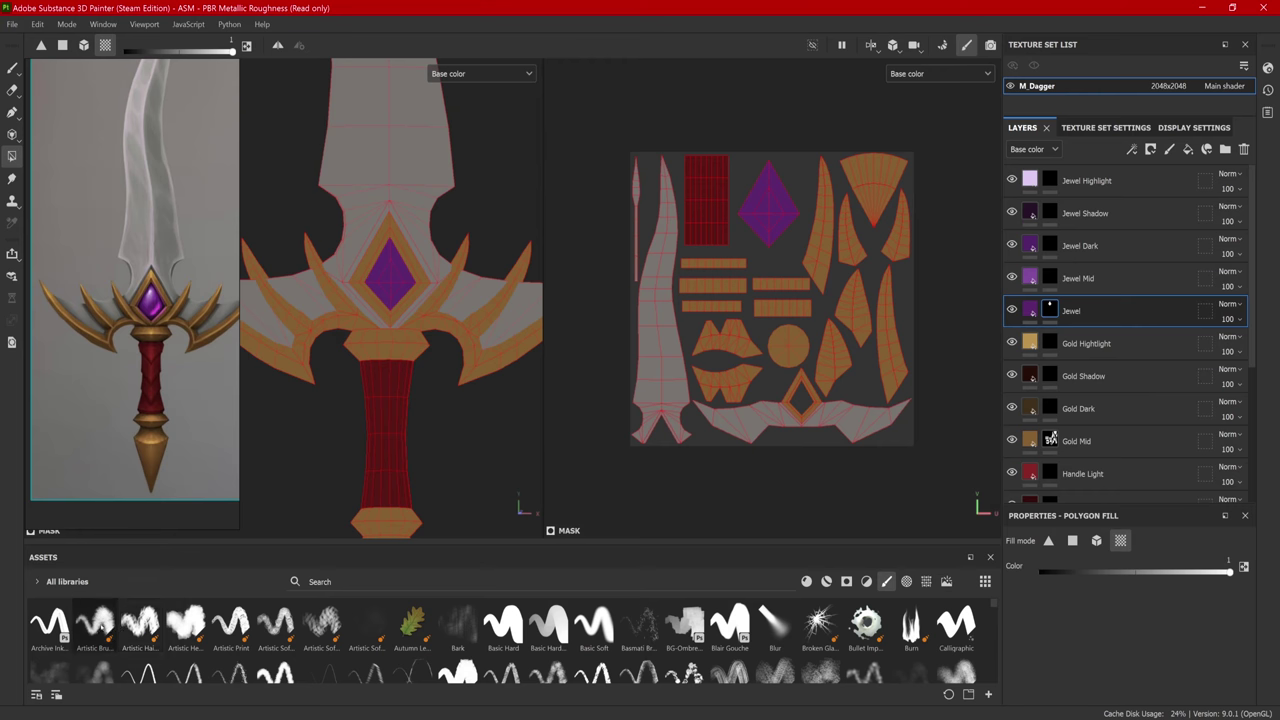
Step: Select the Blade Dark layer's mask and choose the Paint tool for painting on the blade
left_click(95, 622)
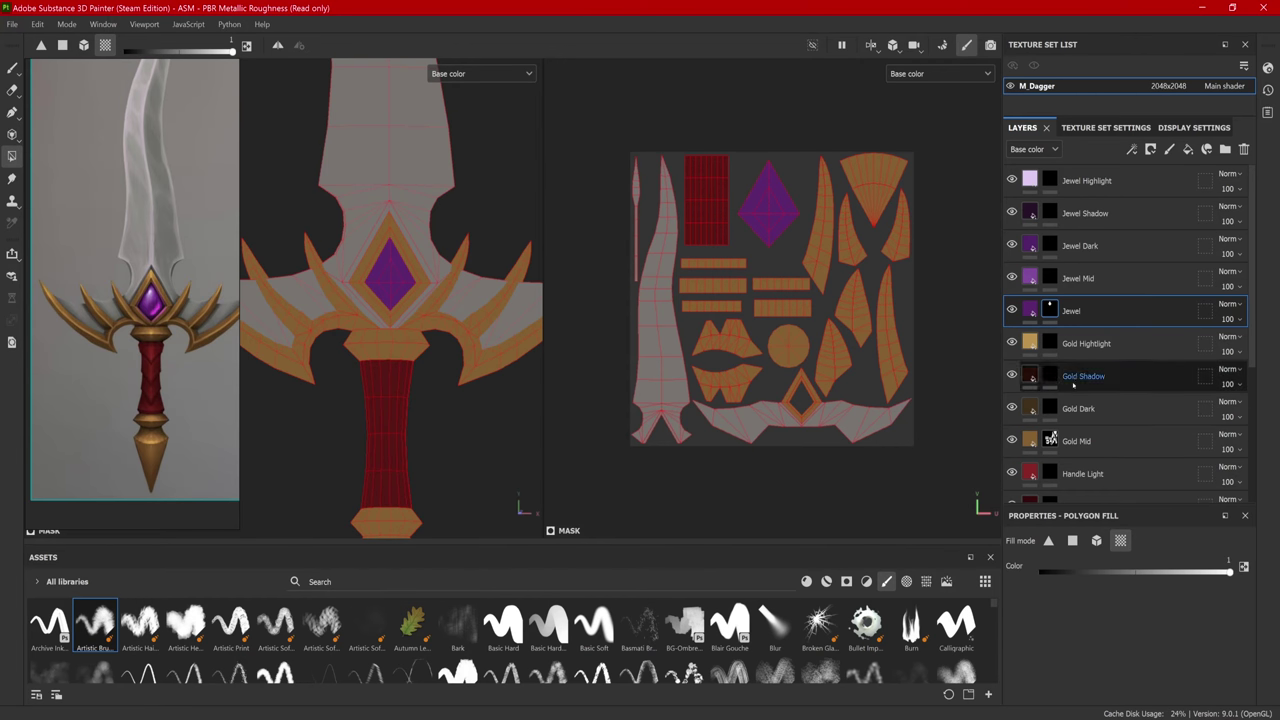
scroll(1108, 385, "down", 5)
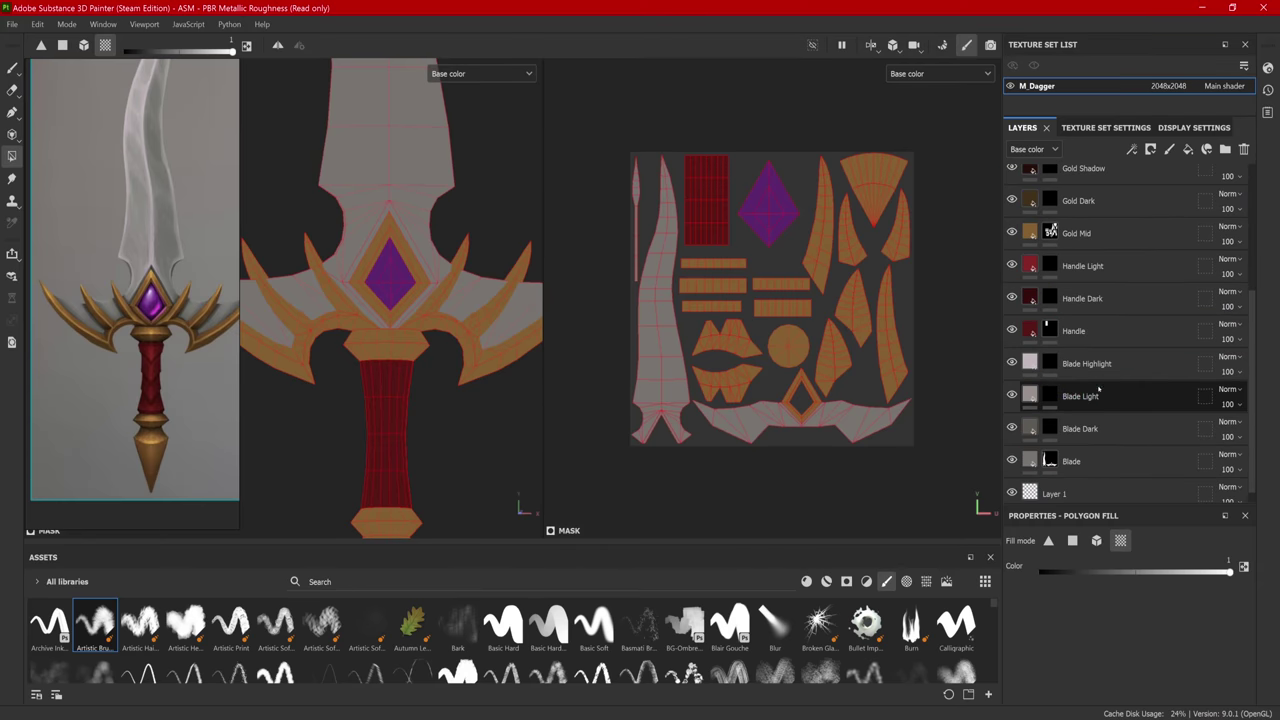
left_click(1054, 418)
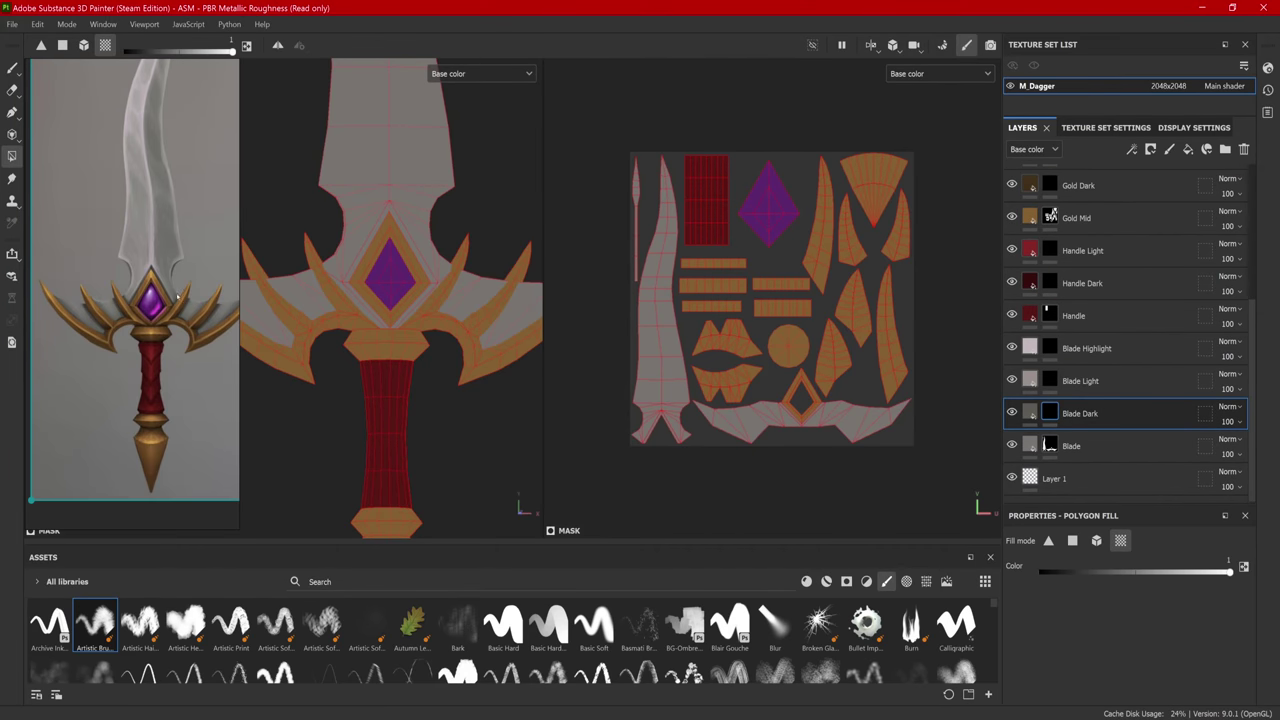
scroll(130, 184, "up", 5)
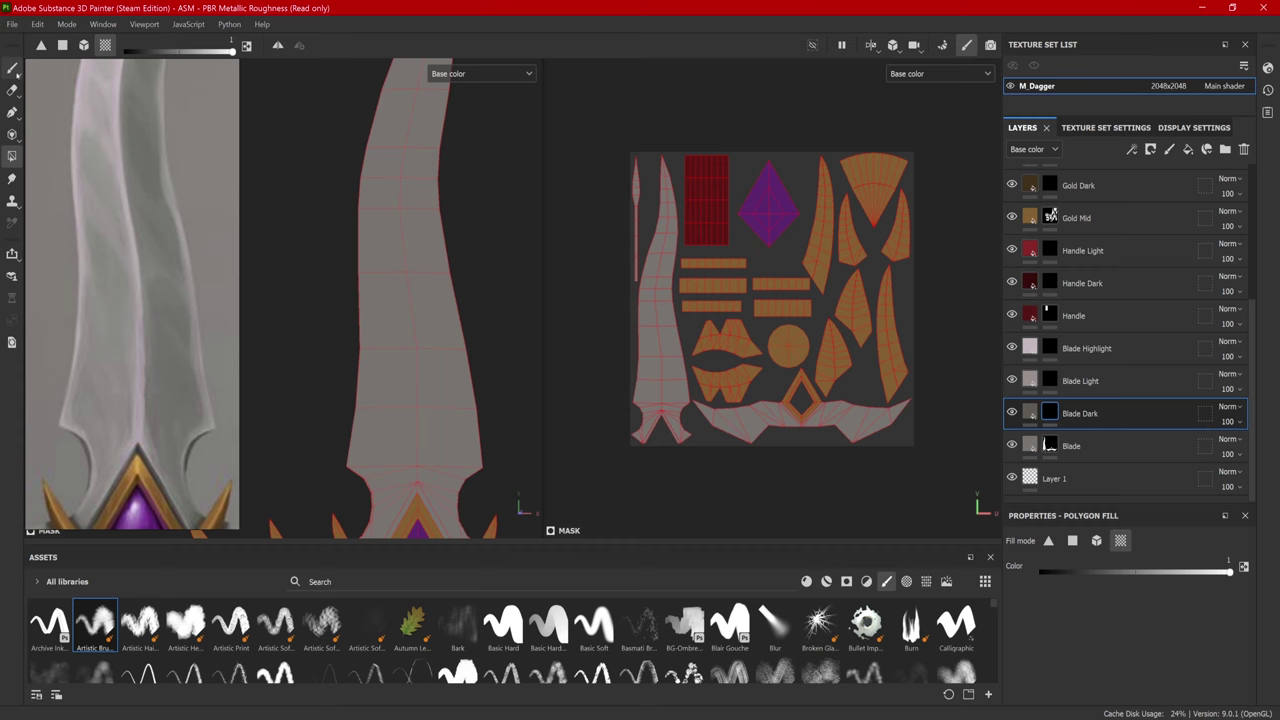
key("1")
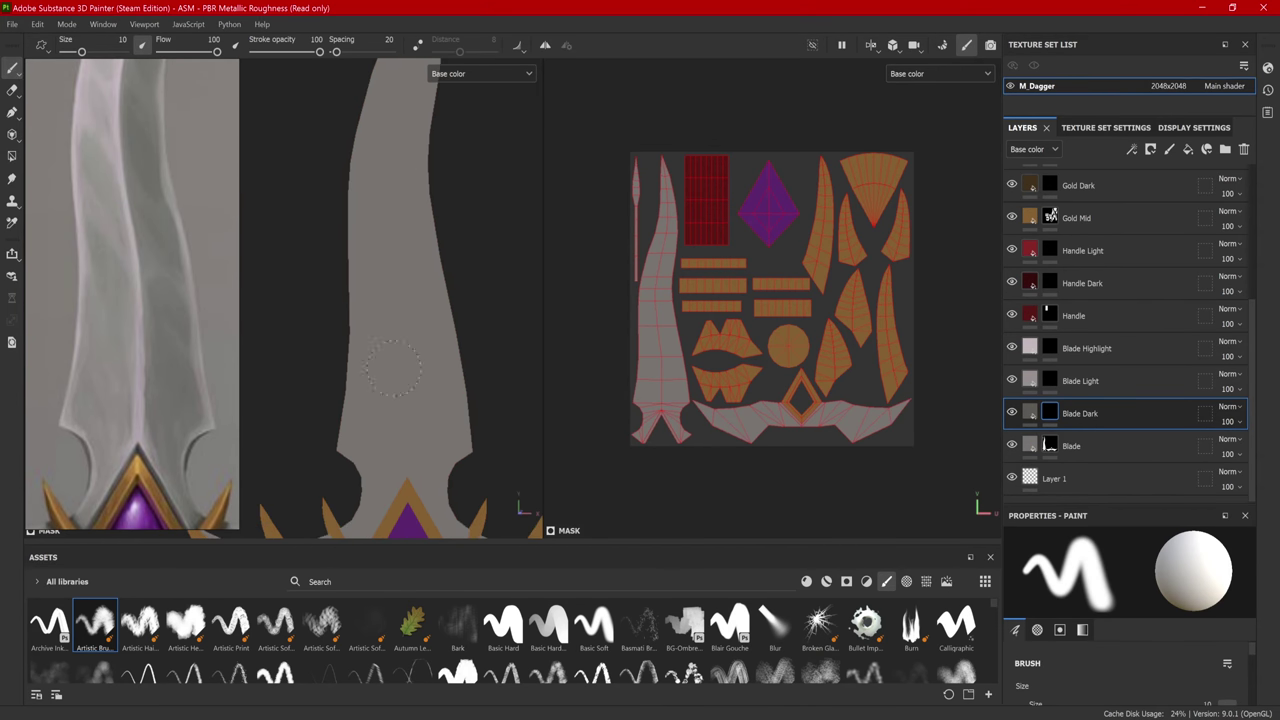
Step: Turn on the mesh wireframe in the display settings and return to the layer stack
middle_click_drag(409, 205, 407, 320, "alt")
middle_click_drag(429, 402, 416, 348, "alt")
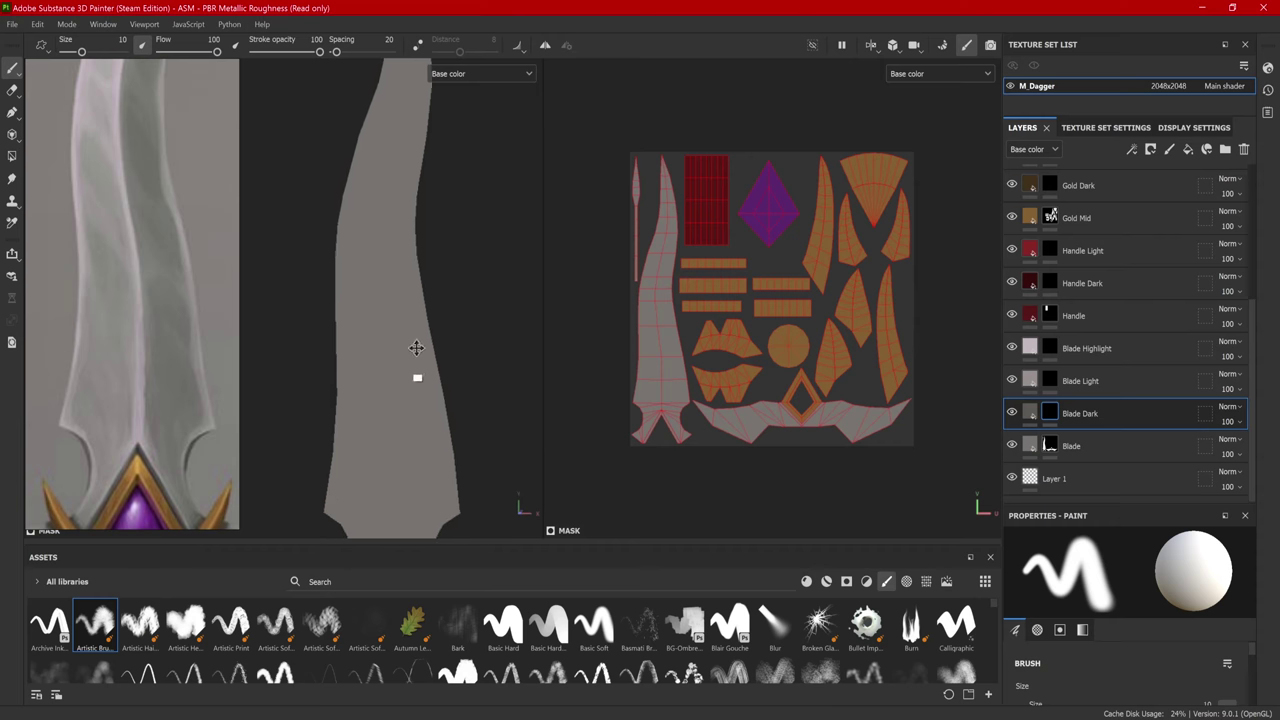
left_click(1195, 127)
left_click(1033, 303)
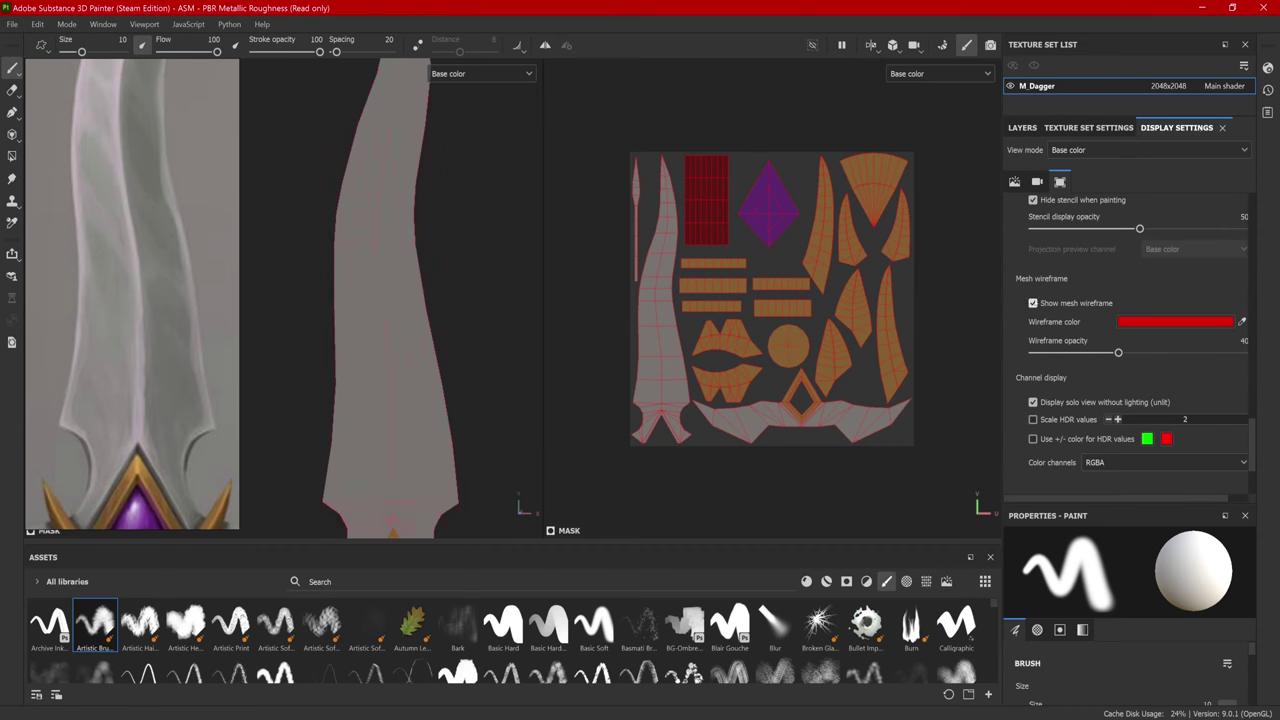
left_click(1022, 127)
mouse_move(420, 366)
middle_mouse_down("alt")
mouse_move(429, 341)
mouse_move(410, 343)
middle_mouse_up("alt")
Step: Try the Artistic Bru… and Artistic Hai… brush presets with strokes on the blade in the Blade Dark mask, undoing each
left_click(95, 624)
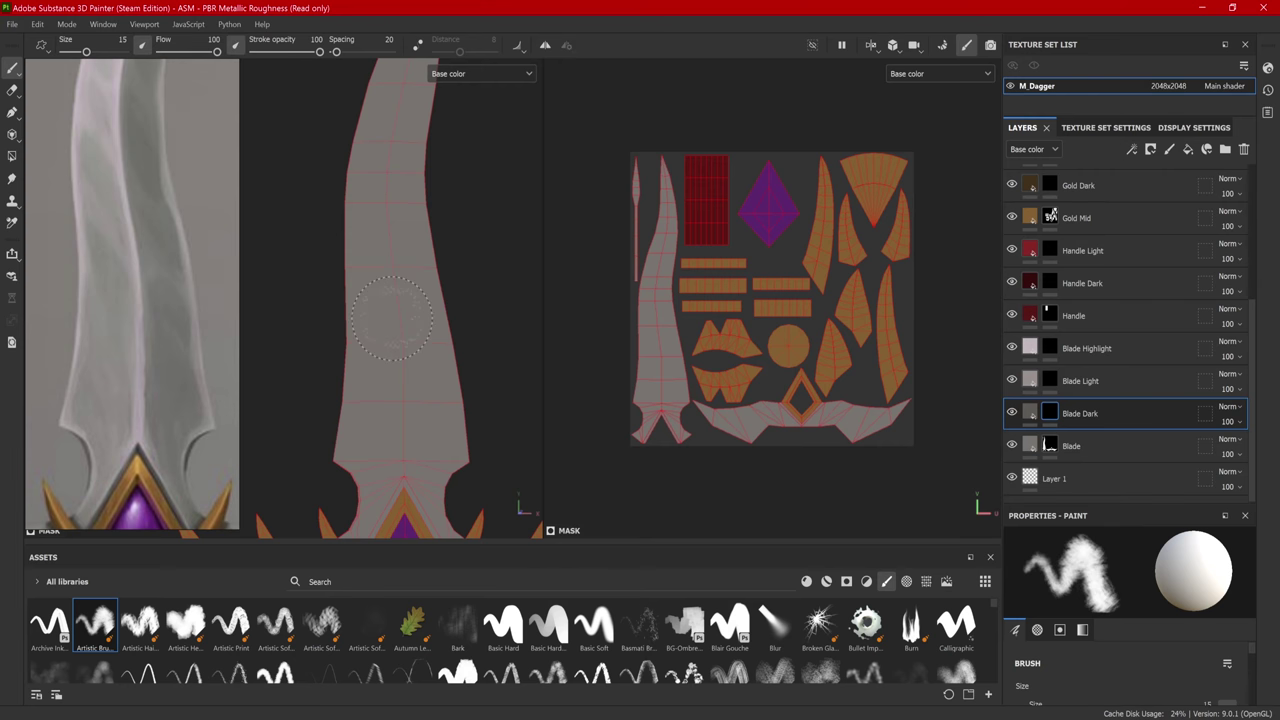
left_click_drag(380, 265, 395, 372)
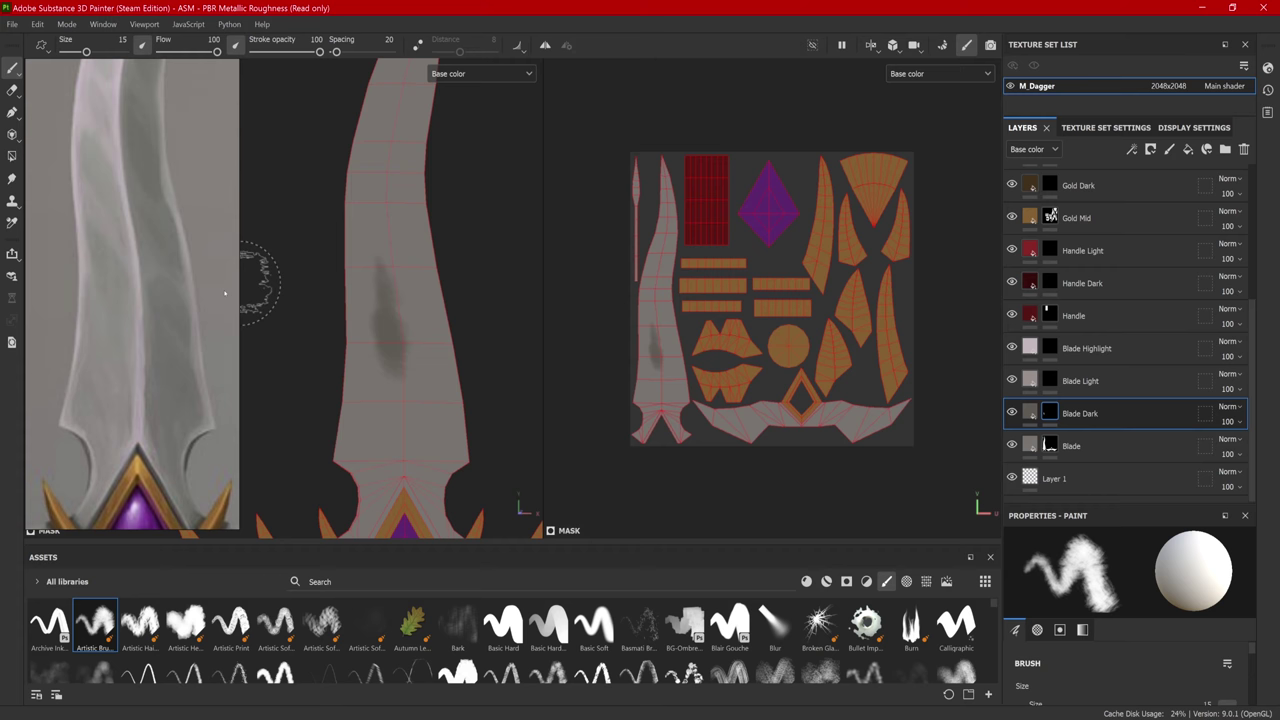
key("ctrl+z")
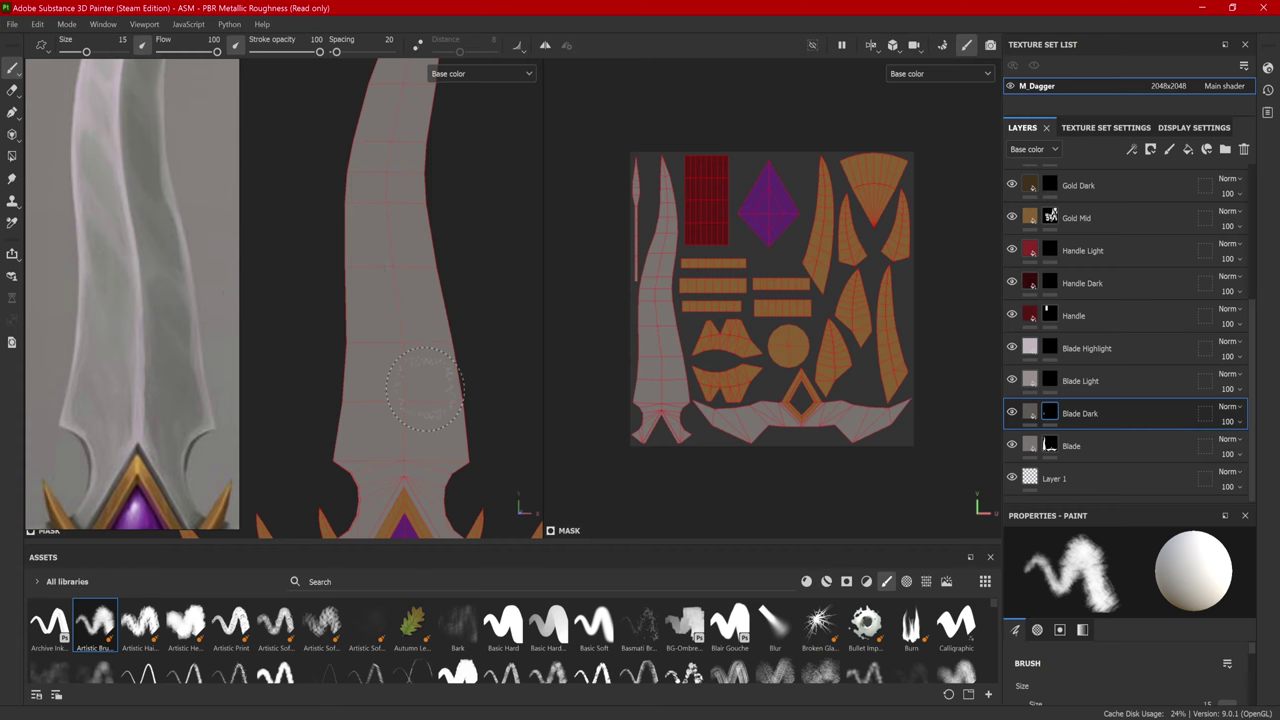
left_click(140, 622)
mouse_move(385, 395)
left_mouse_down()
mouse_move(380, 350)
mouse_move(405, 400)
left_mouse_up()
key("ctrl+z")
Step: Paint a diagonal test stroke on the middle of the blade with the Artistic Heavy Sponge brush
key("ctrl+z")
left_click(185, 622)
key("ctrl+z")
left_click_drag(390, 225, 425, 330)
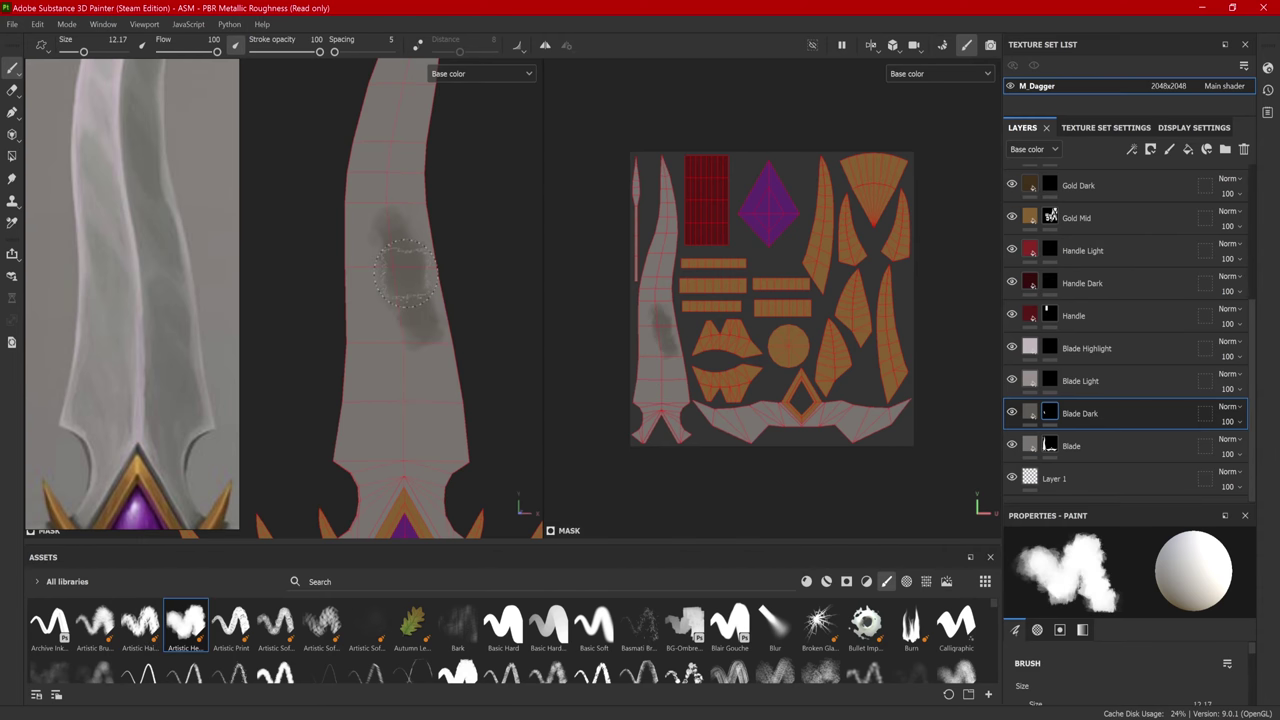
Step: Enlarge the brush properties and examine the spacing, angle, jitter, alignment and alpha settings of the Artistic Heavy Sponge
left_click_drag(1135, 507, 1153, 273)
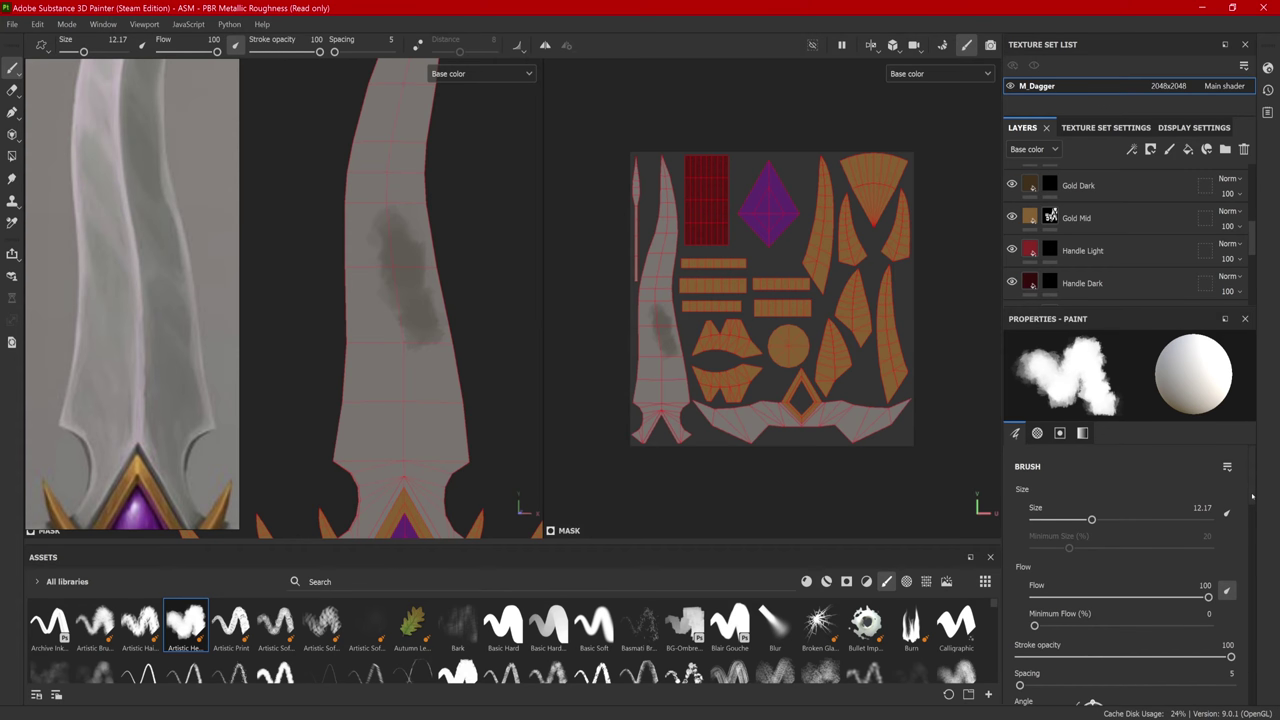
scroll(1253, 511, "down", 2)
scroll(1245, 495, "up", 2)
scroll(1251, 532, "down", 5)
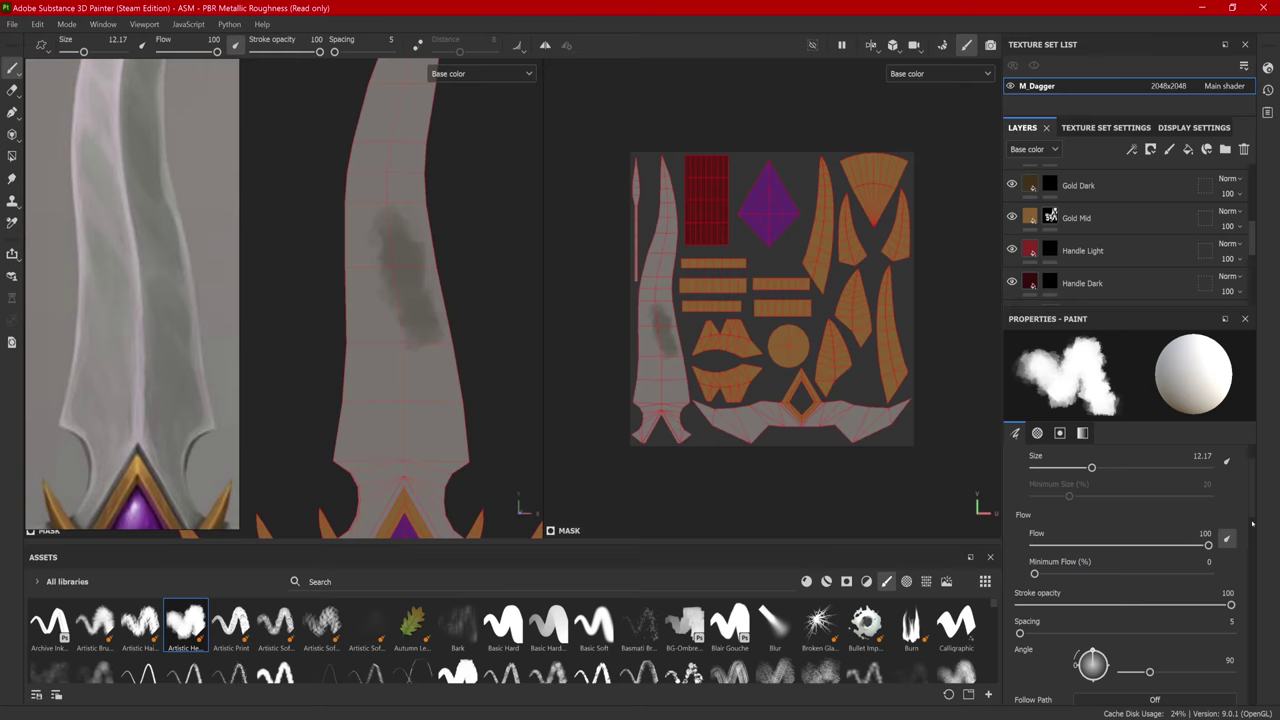
scroll(1251, 532, "down", 4)
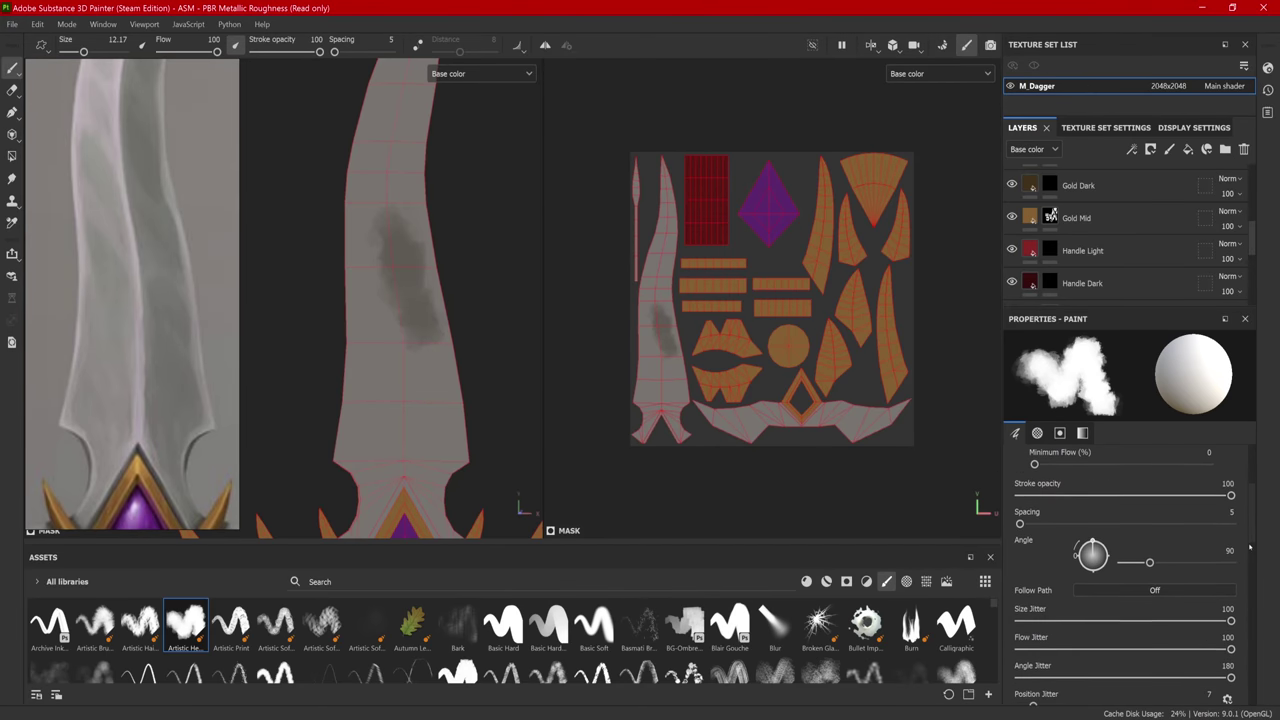
scroll(1248, 549, "down", 1)
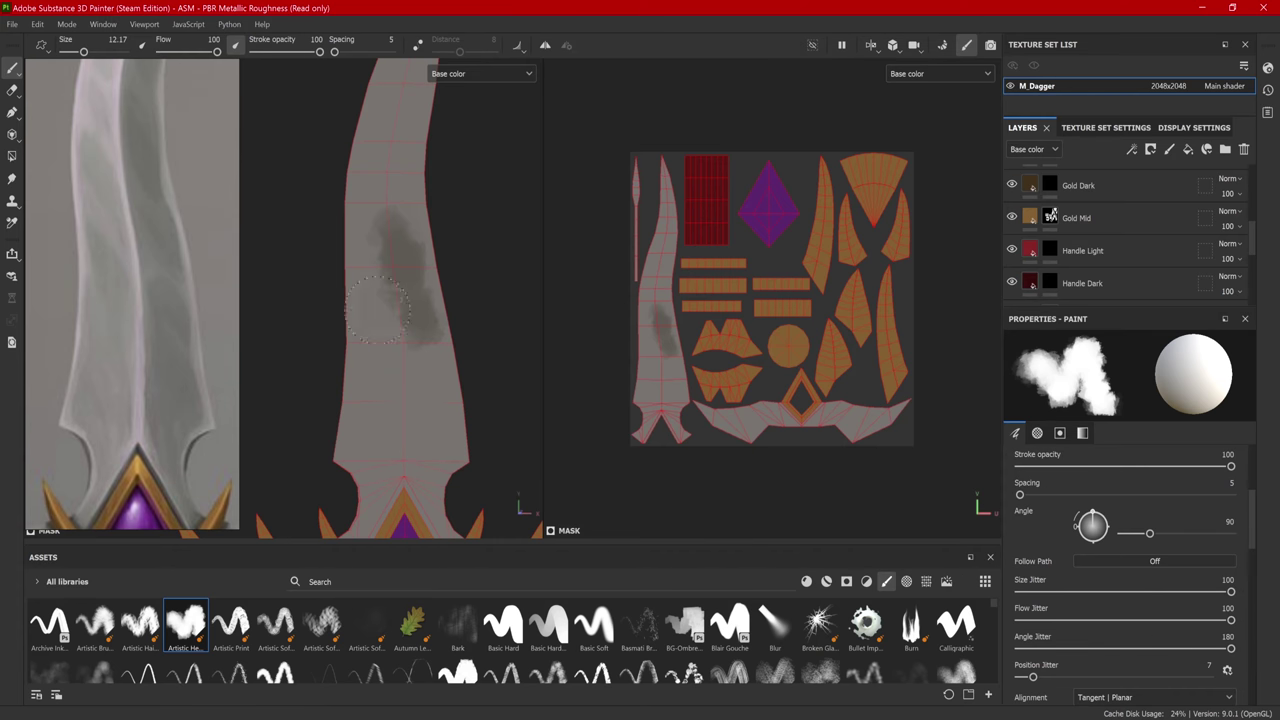
scroll(1249, 560, "down", 4)
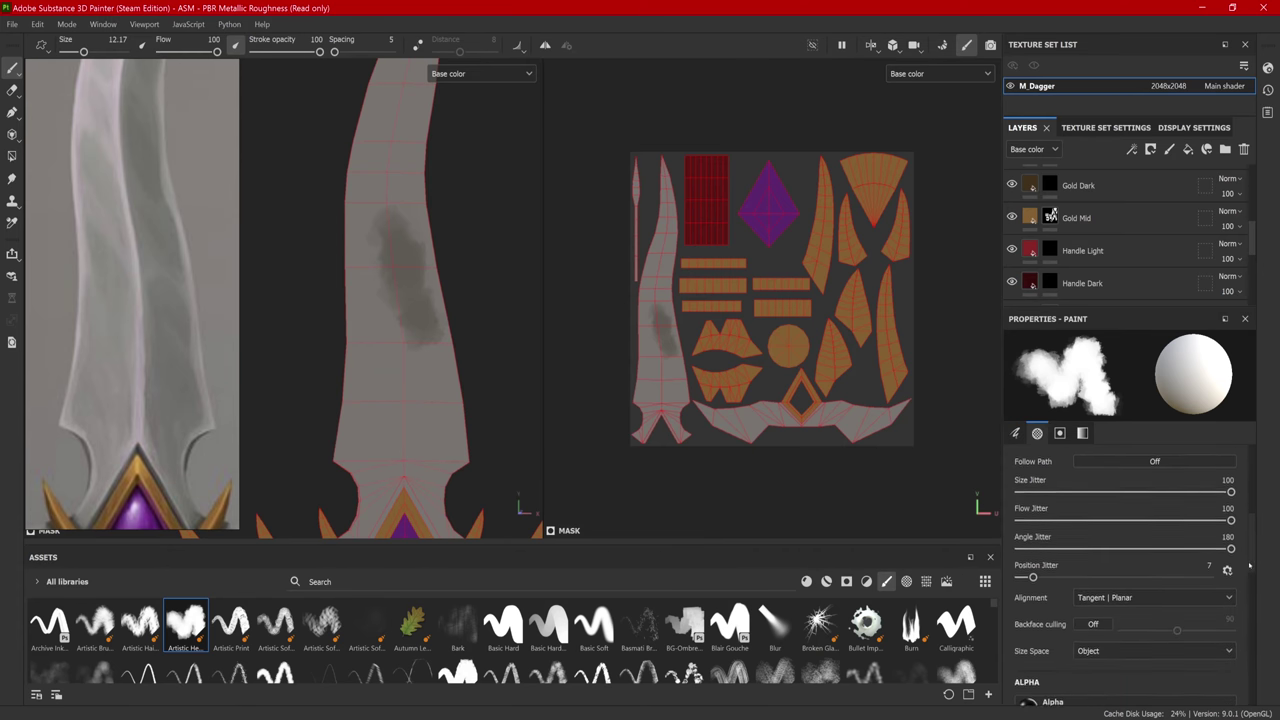
scroll(1249, 567, "down", 1)
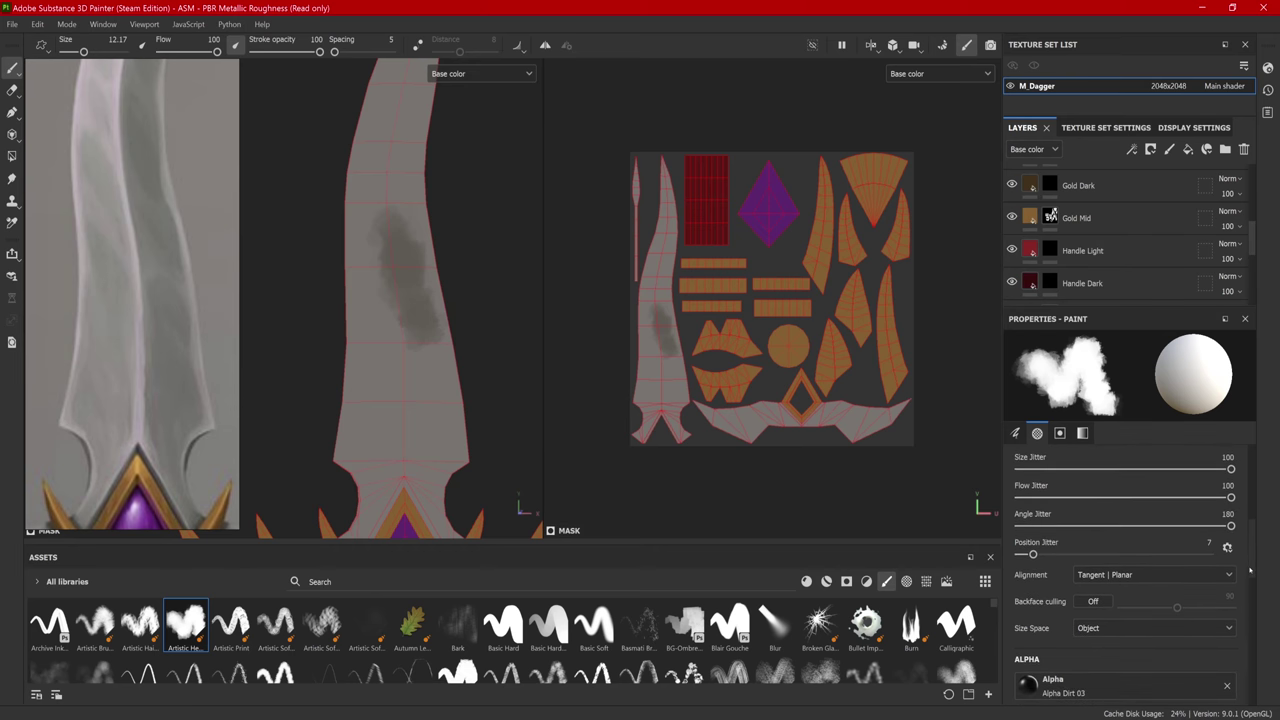
left_click_drag(1250, 570, 1253, 567)
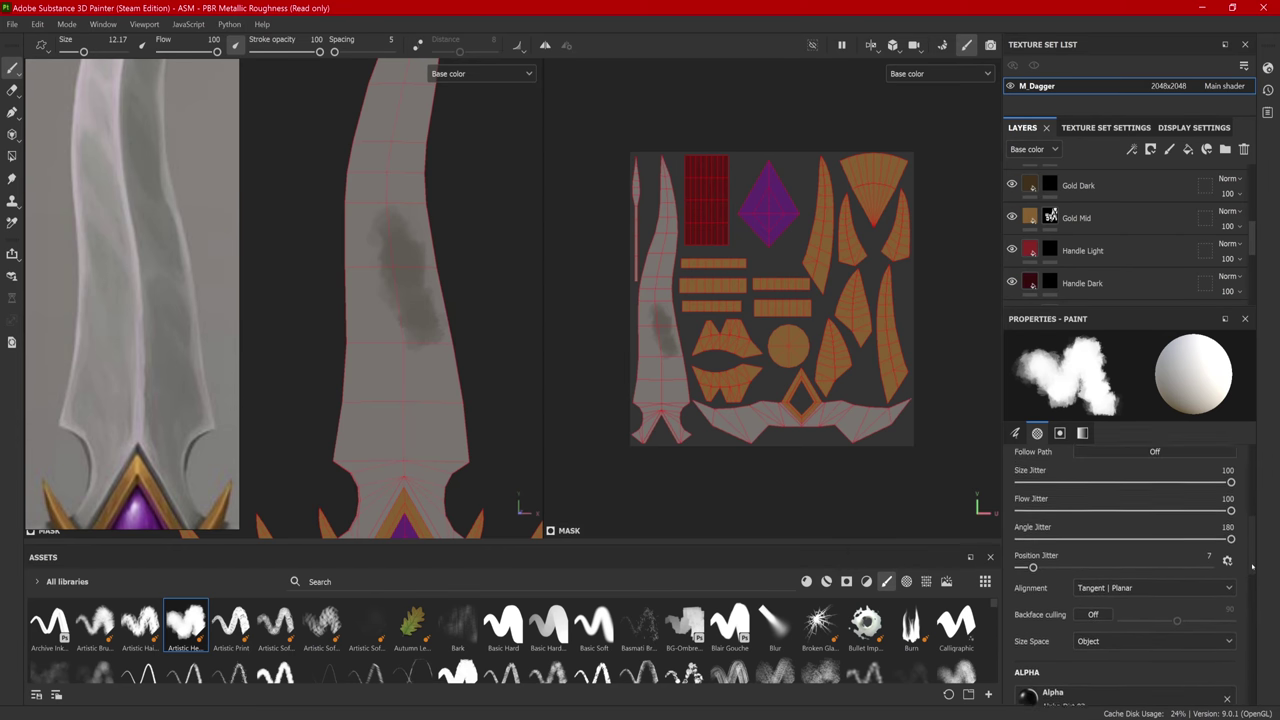
scroll(1250, 566, "up", 1)
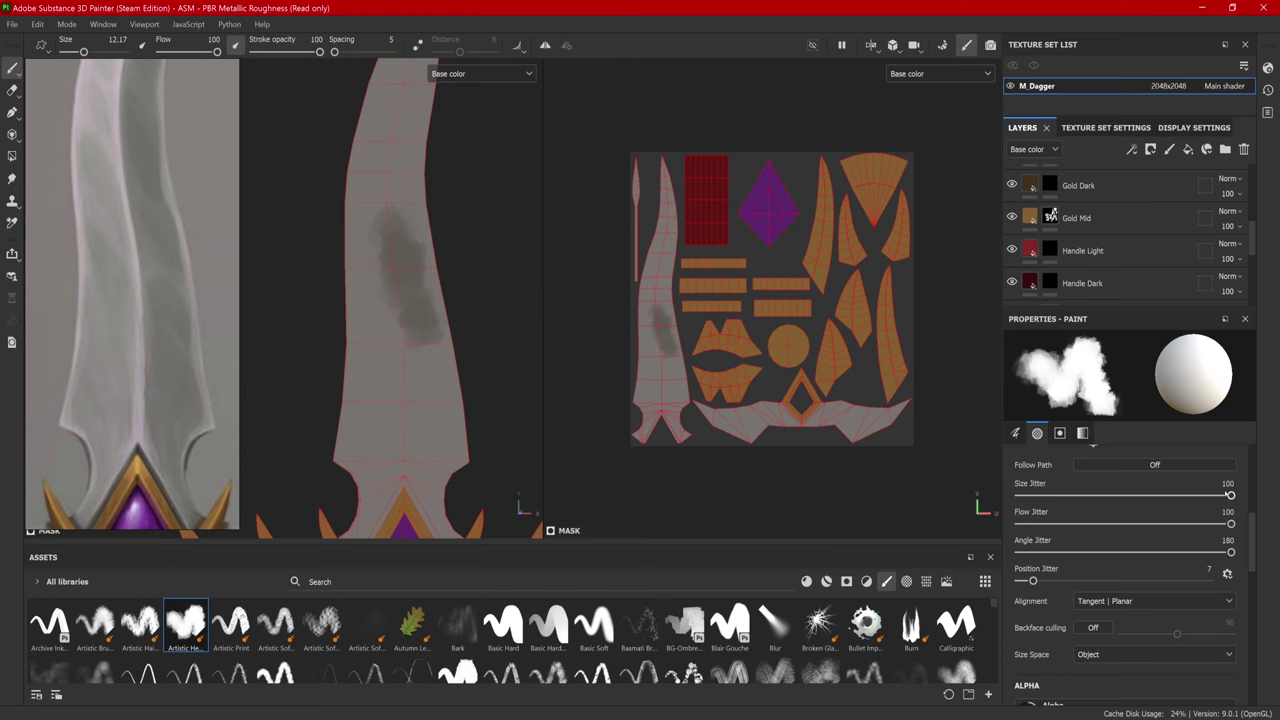
Step: Set the sponge brush's Size Jitter to 43 and test it with strokes on the lower and upper blade
left_click(1110, 495)
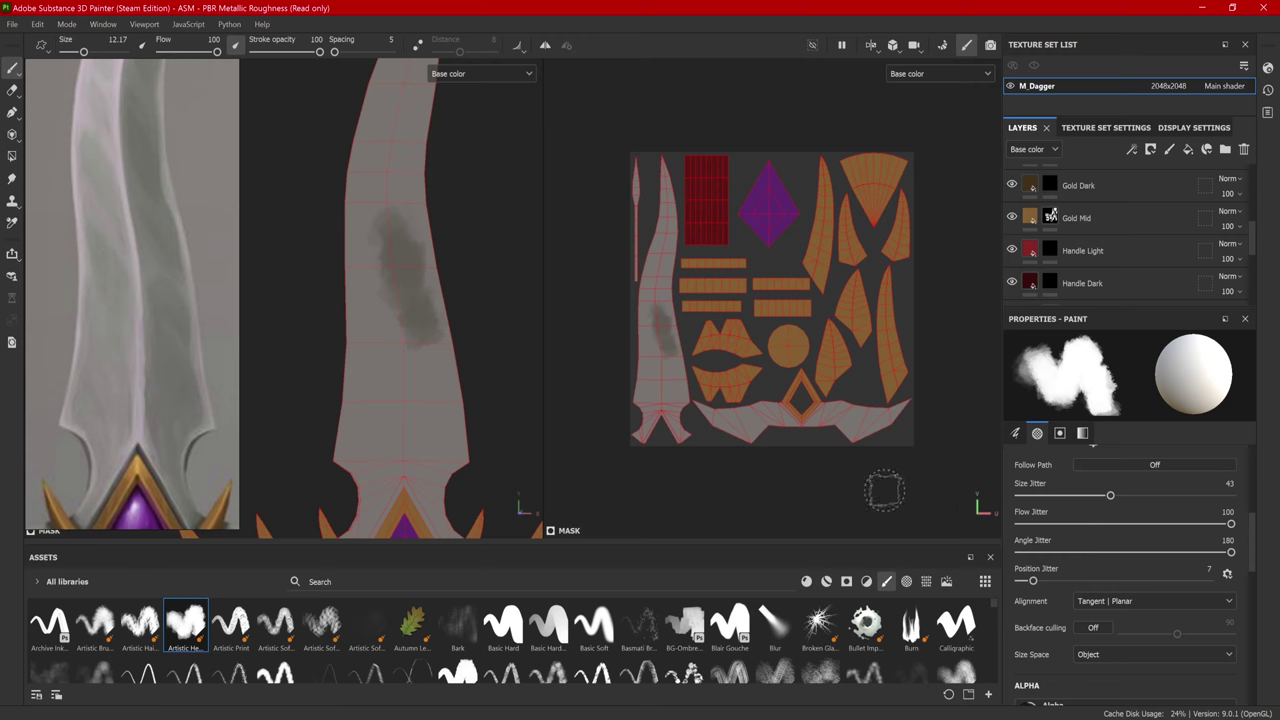
mouse_move(368, 345)
left_mouse_down()
mouse_move(400, 442)
mouse_move(401, 428)
left_mouse_up()
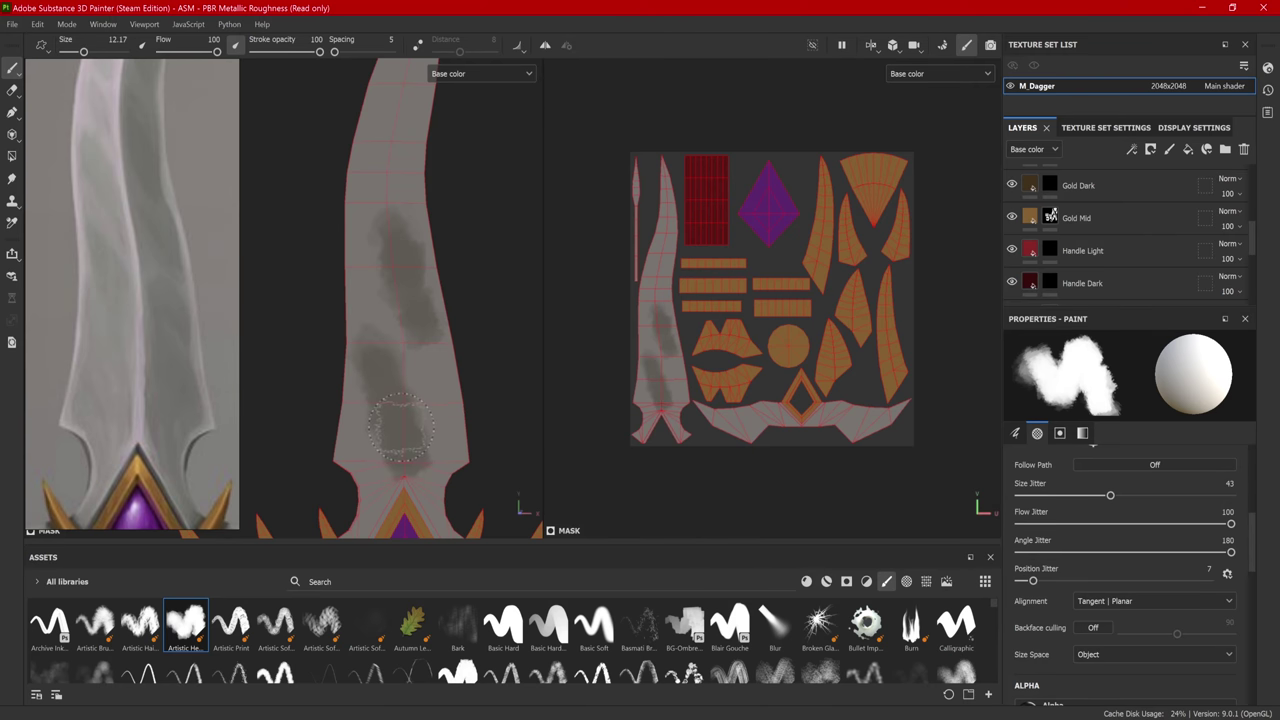
left_click_drag(386, 126, 400, 203)
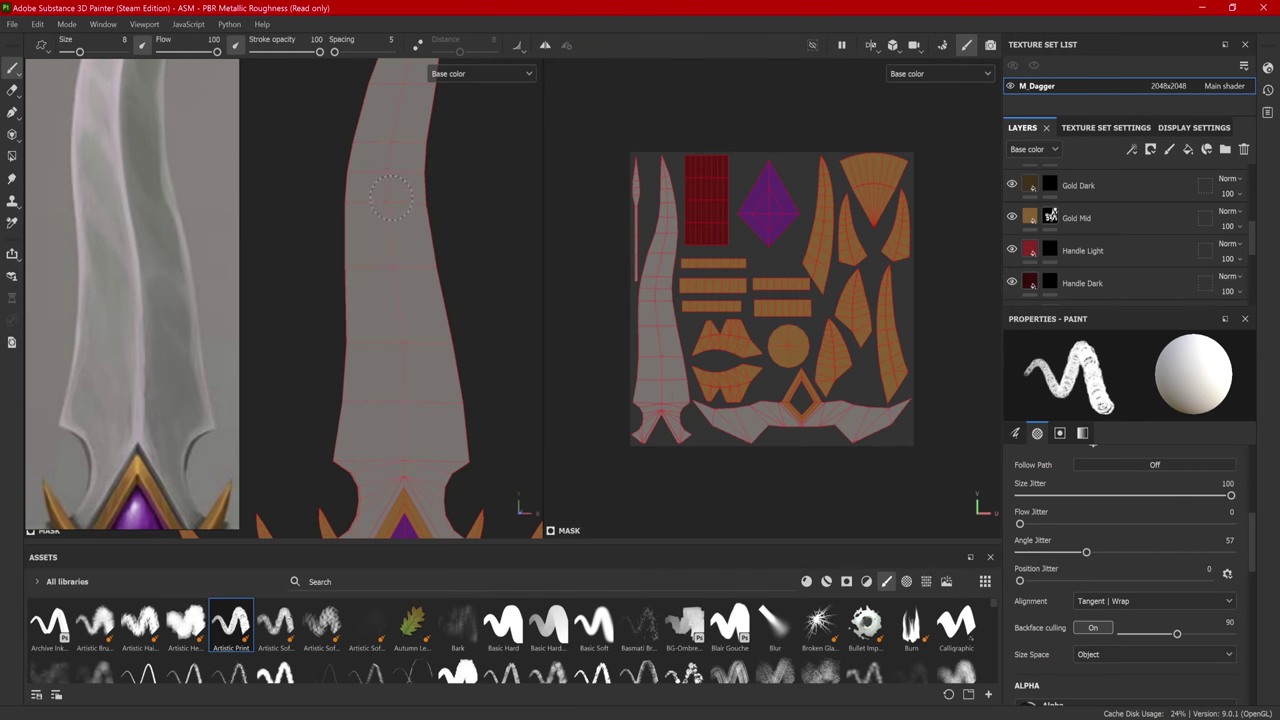
Step: Test the Artistic Print brush with a stroke down the blade and raise its Flow Jitter to 100
left_click_drag(390, 197, 405, 338)
left_click_drag(1019, 524, 1232, 524)
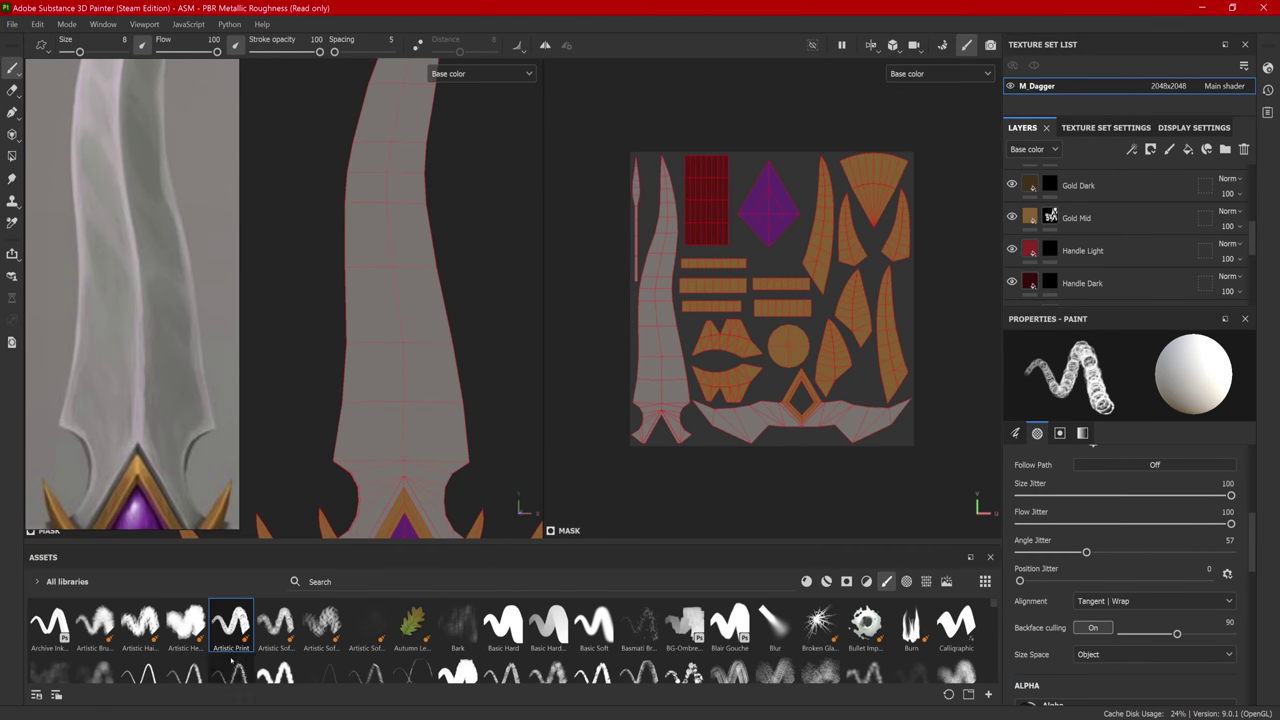
Step: Compare strokes of the Artistic Hai… brush on the blade with Angle Jitter set to 0 and to 149
left_click(186, 626)
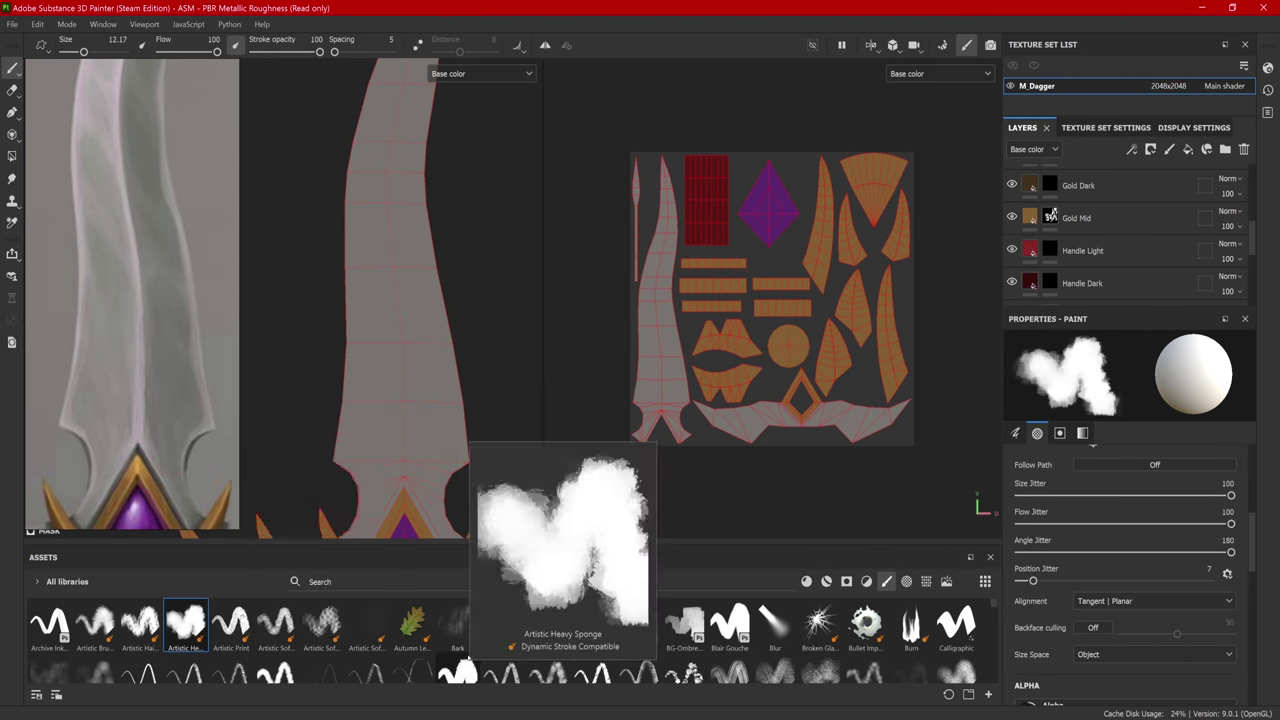
left_click(140, 624)
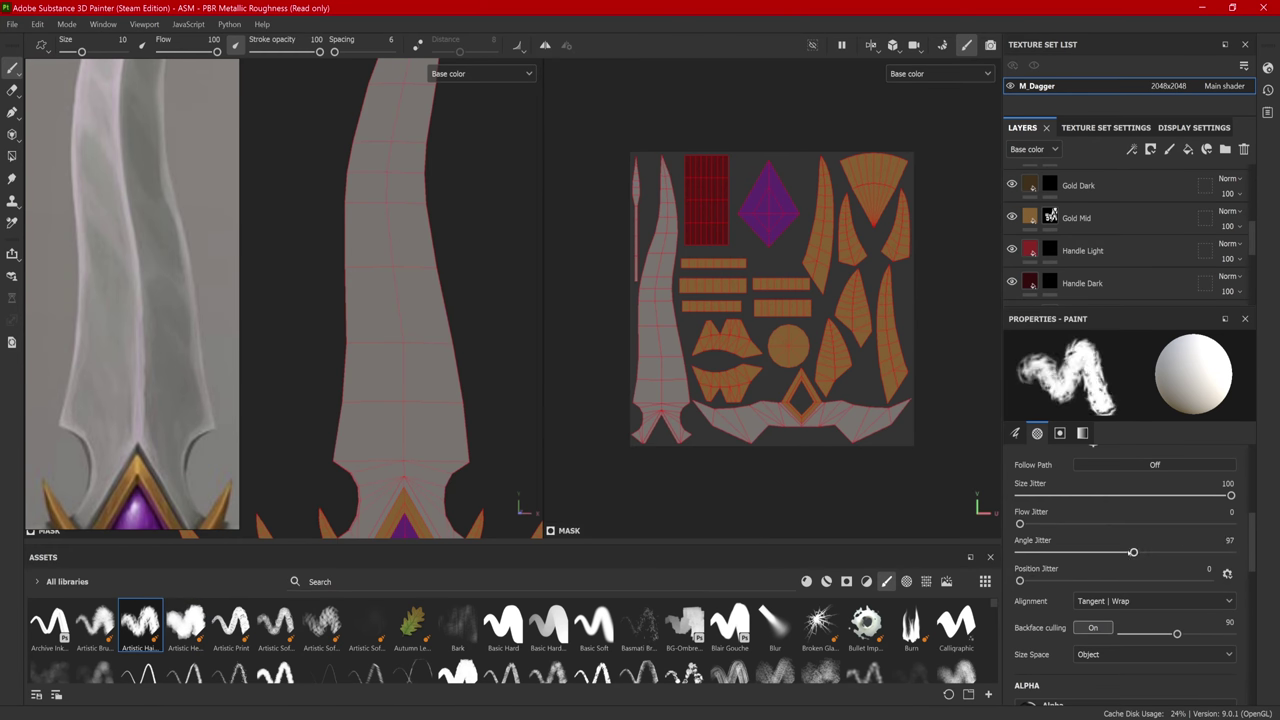
left_click_drag(1123, 553, 1019, 553)
left_click_drag(380, 186, 420, 368)
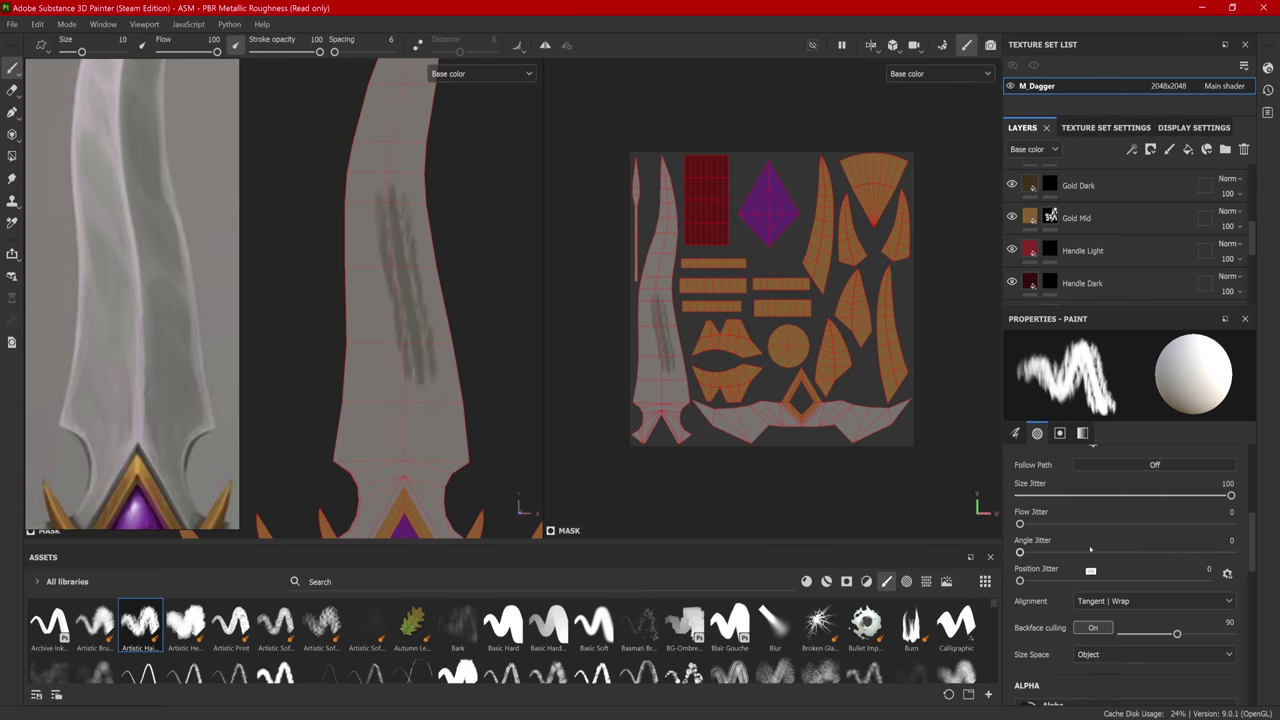
key("ctrl+z")
left_click_drag(1020, 553, 1194, 553)
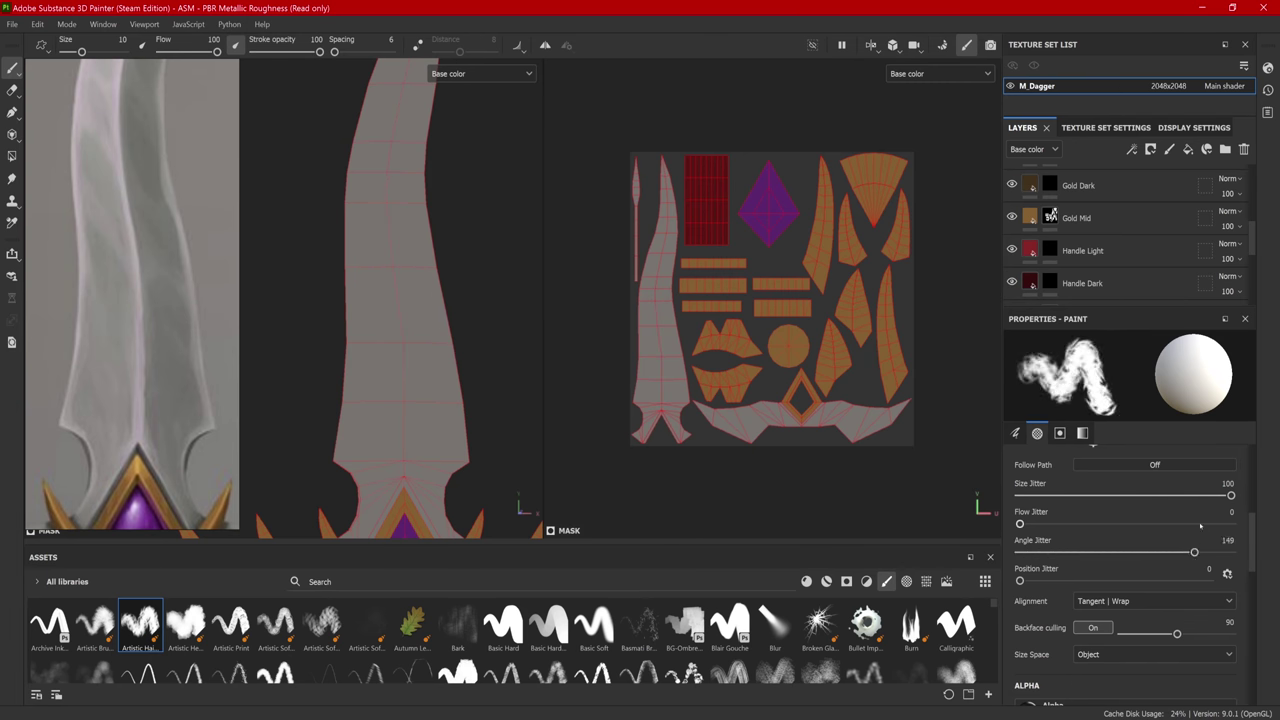
left_click_drag(383, 180, 407, 412)
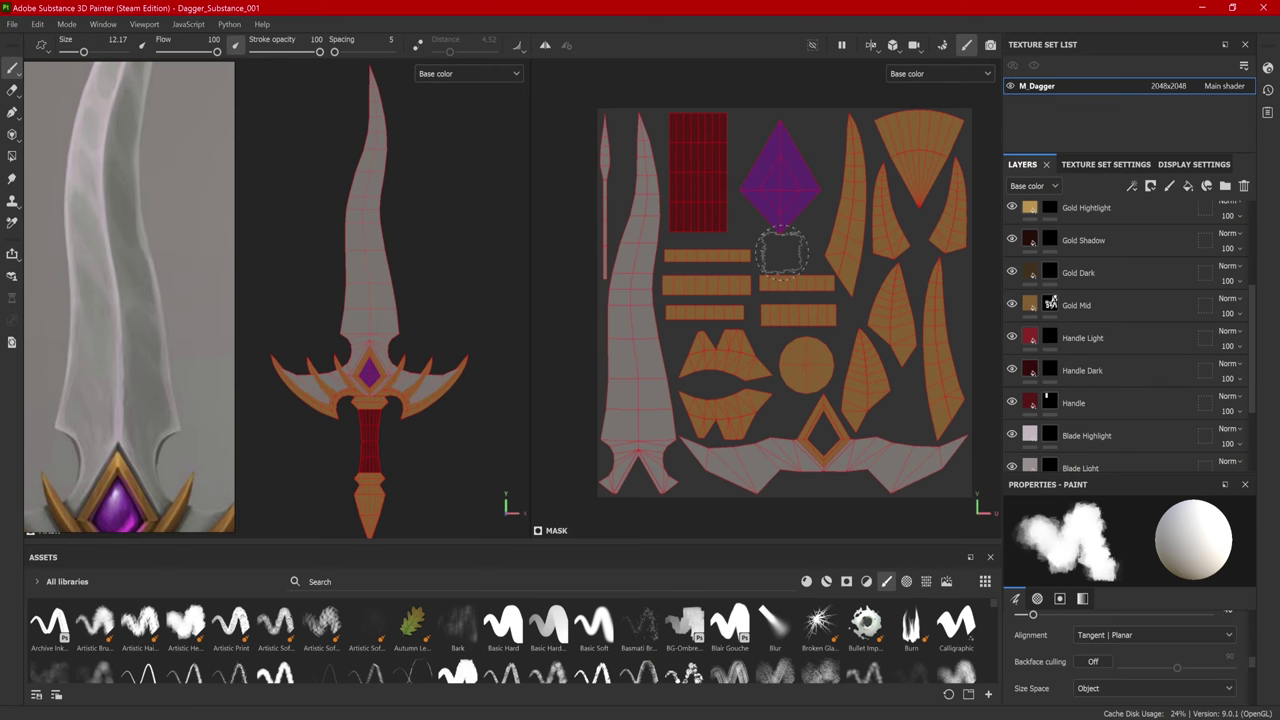
Step: Display the keyboard helper's viewport shortcut lists for the different modifier keys
key("ctrl")
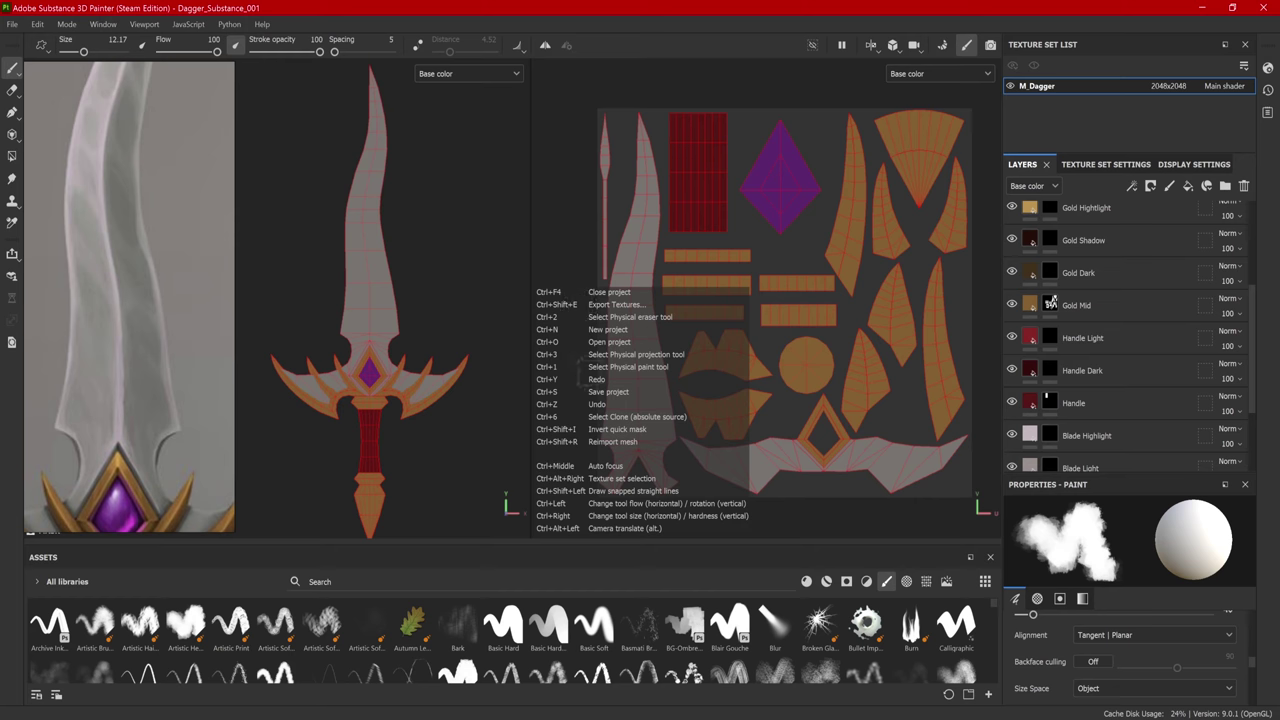
key("shift")
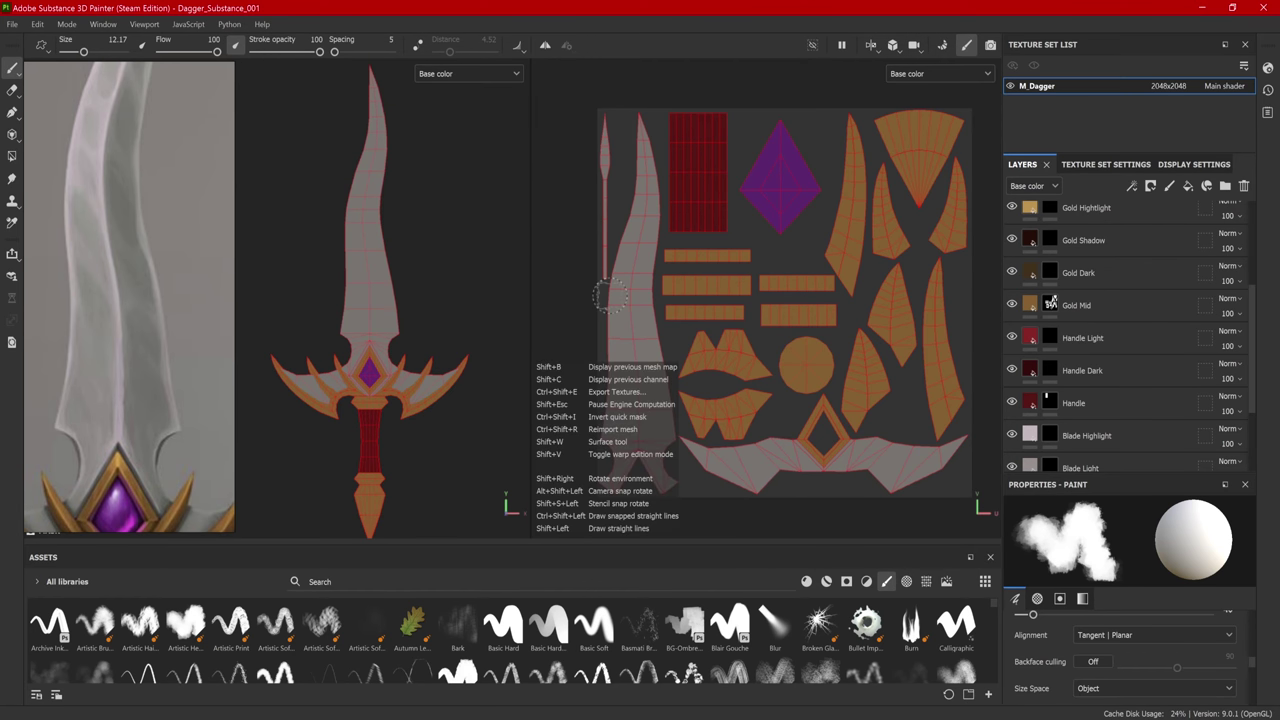
key("alt")
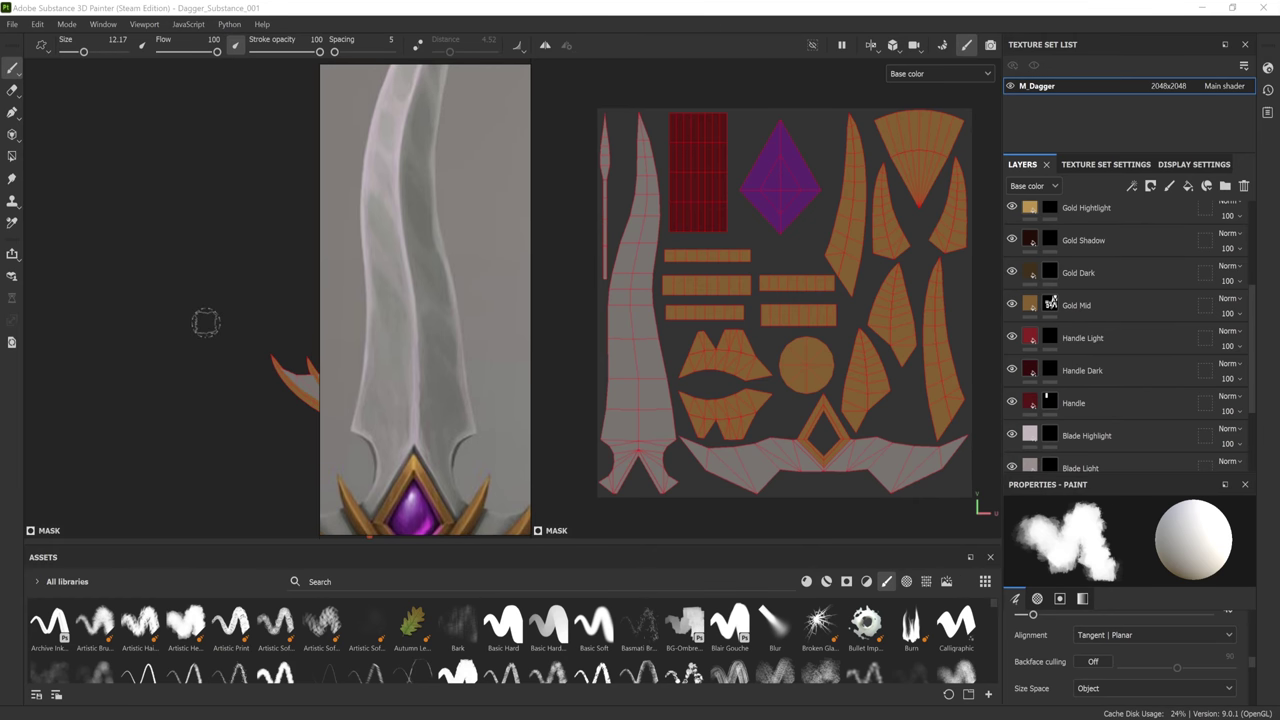
key("ctrl")
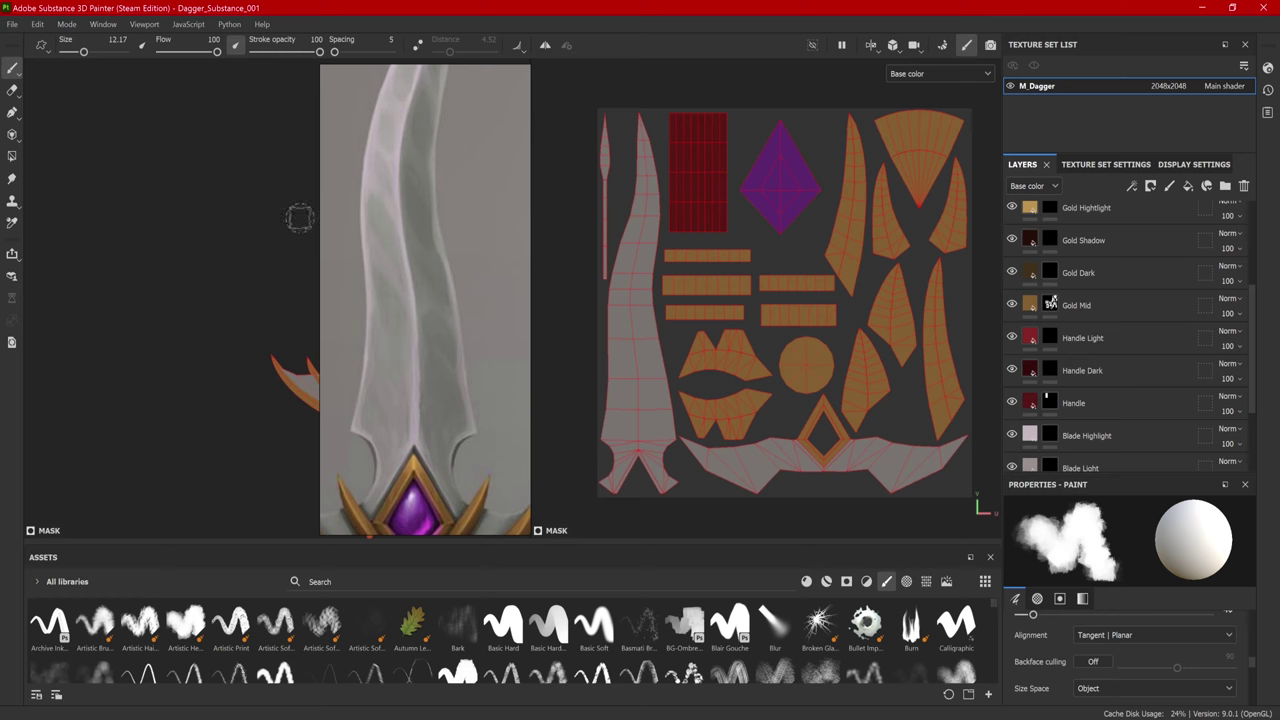
Step: Check the Show keyboard helper option in the general settings and accept the settings with it enabled
left_click(103, 24)
mouse_move(38, 24)
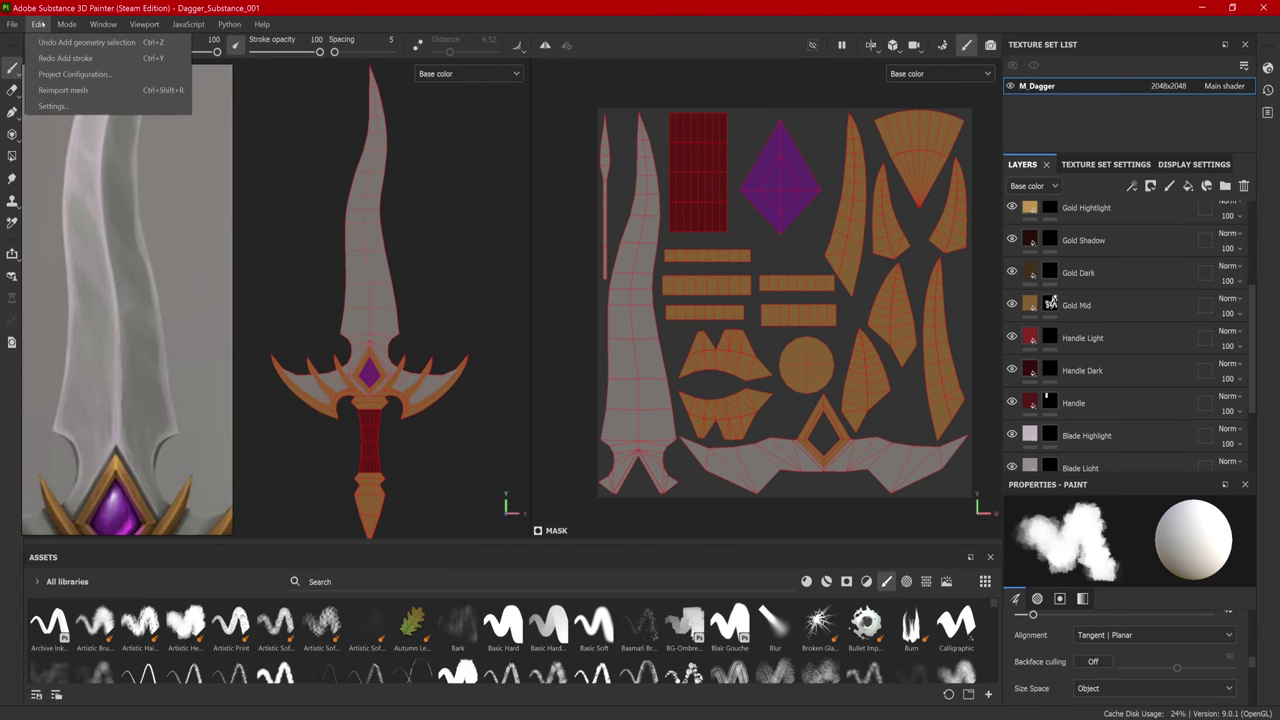
left_click(52, 106)
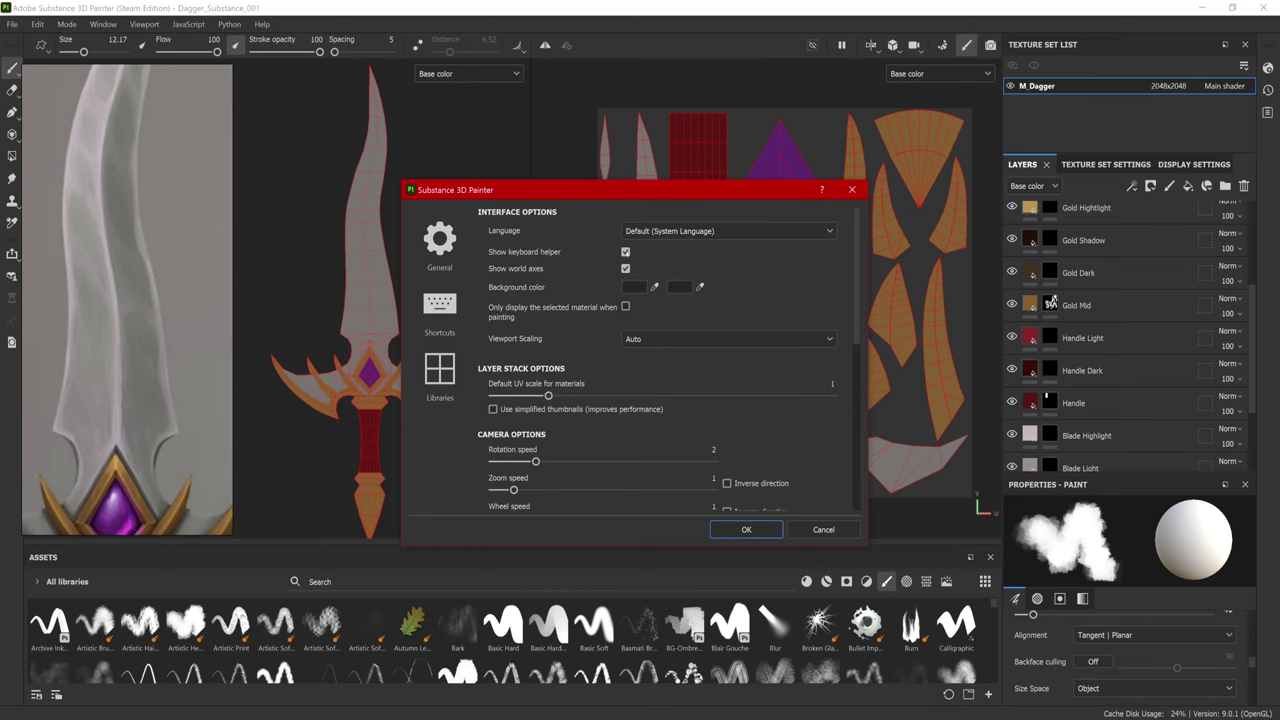
left_click(746, 530)
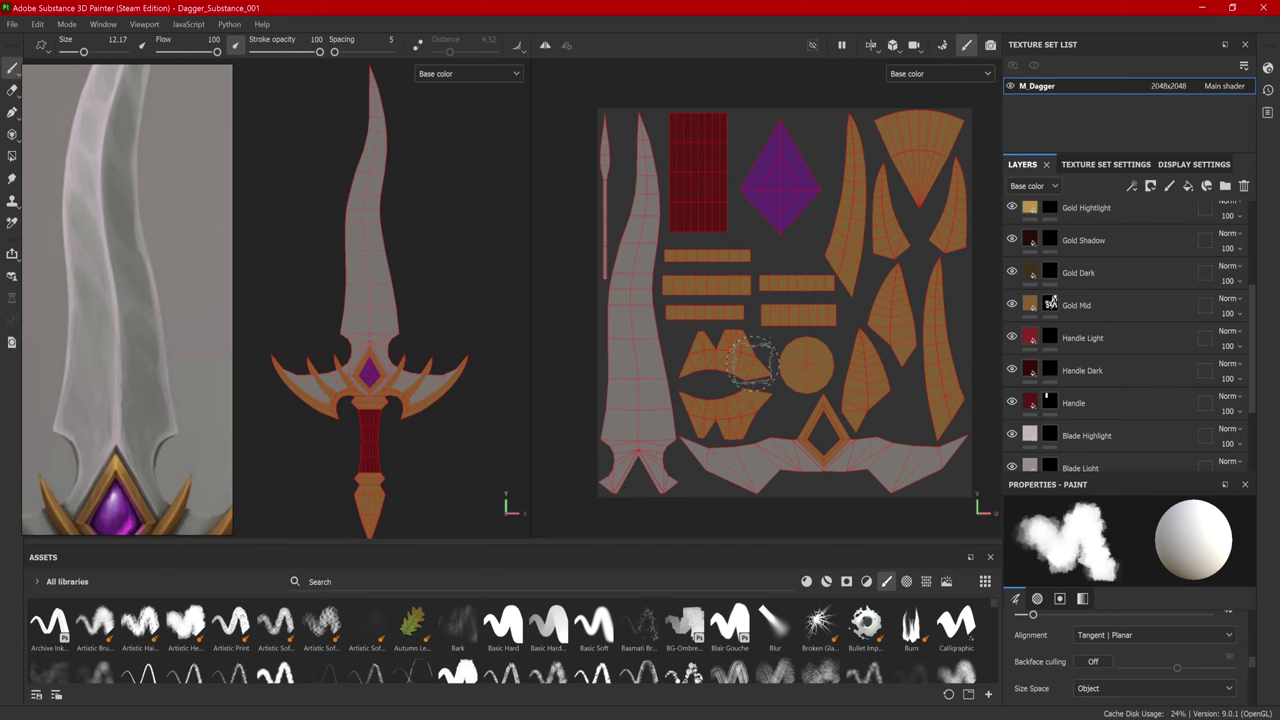
Step: Review the keyboard helper's shortcut lists for the different modifier keys again in the viewport
key("ctrl")
key("alt")
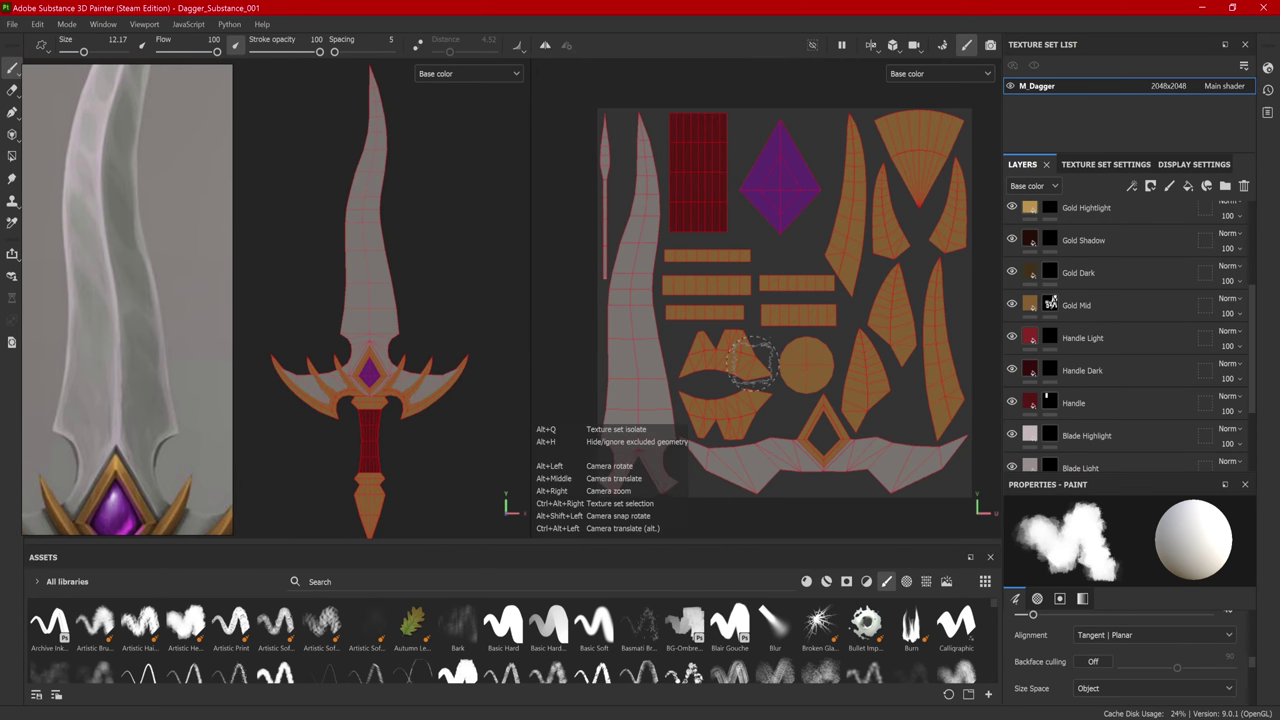
key("shift")
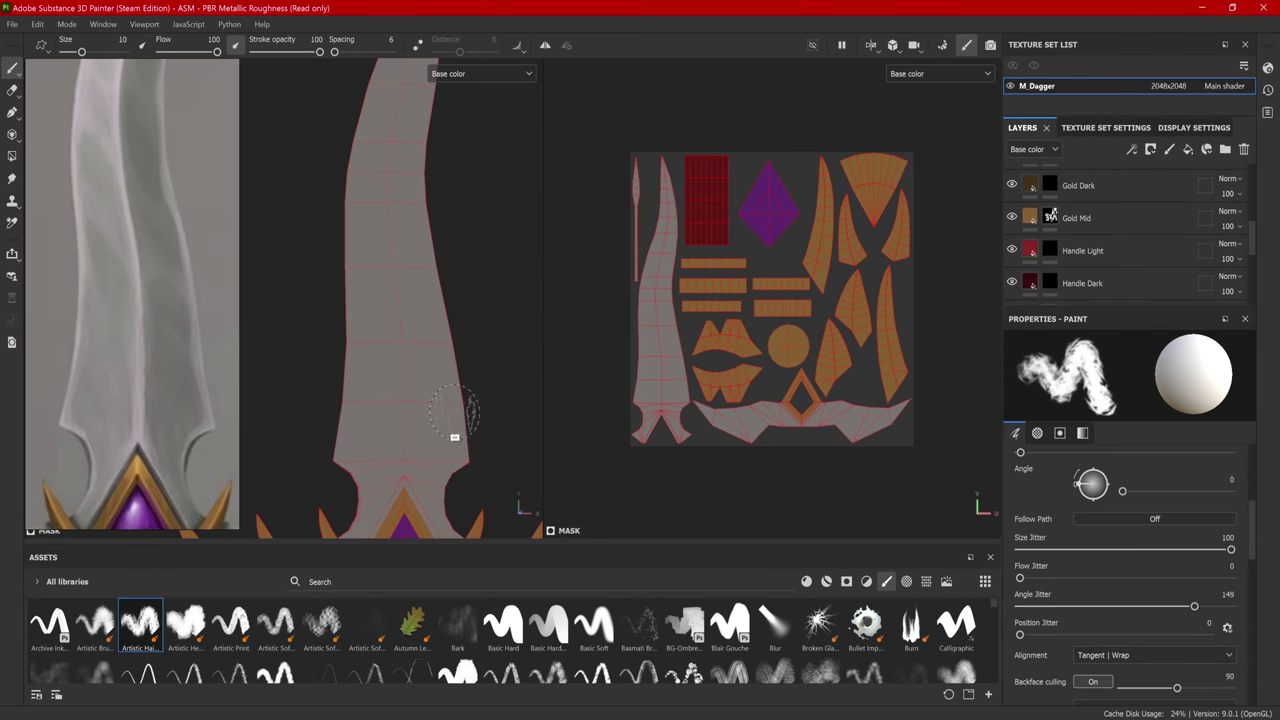
Step: Enable symmetry, test a mirrored stroke on the crossguard with the Artistic He… brush, and undo the stroke
middle_click_drag(457, 437, 457, 220)
right_click_drag(473, 320, 443, 423, "alt")
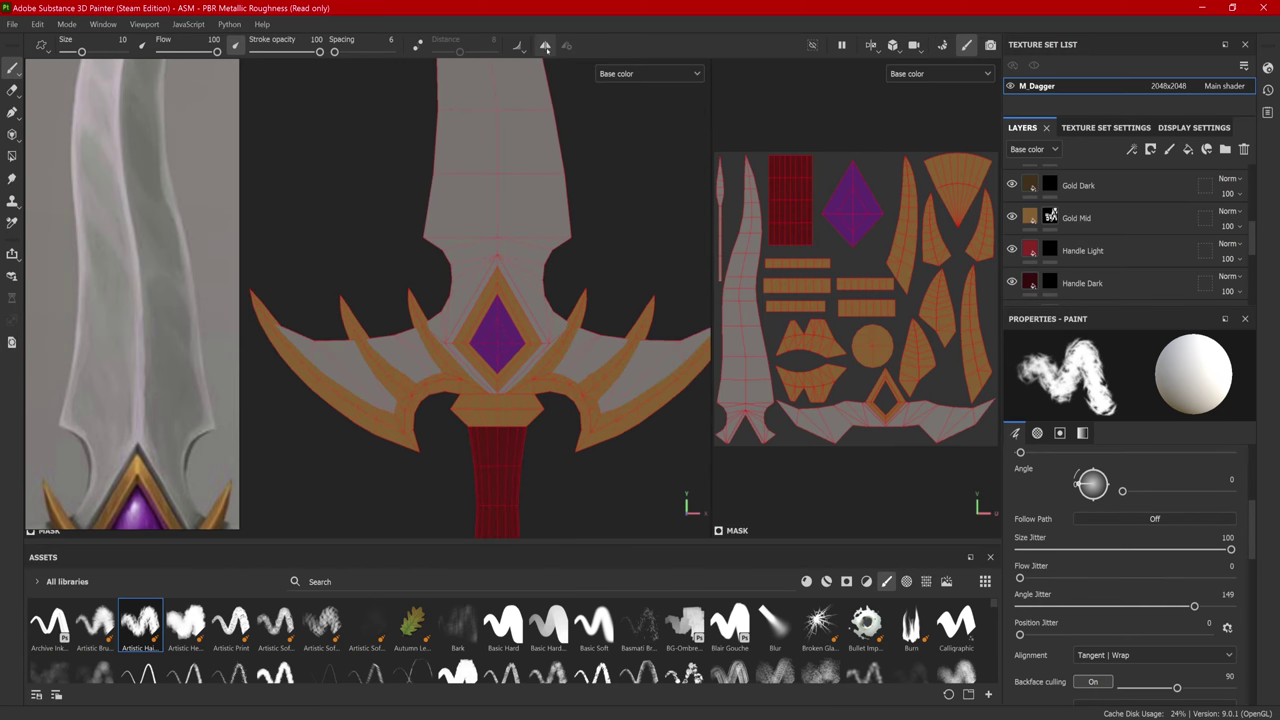
left_click(546, 46)
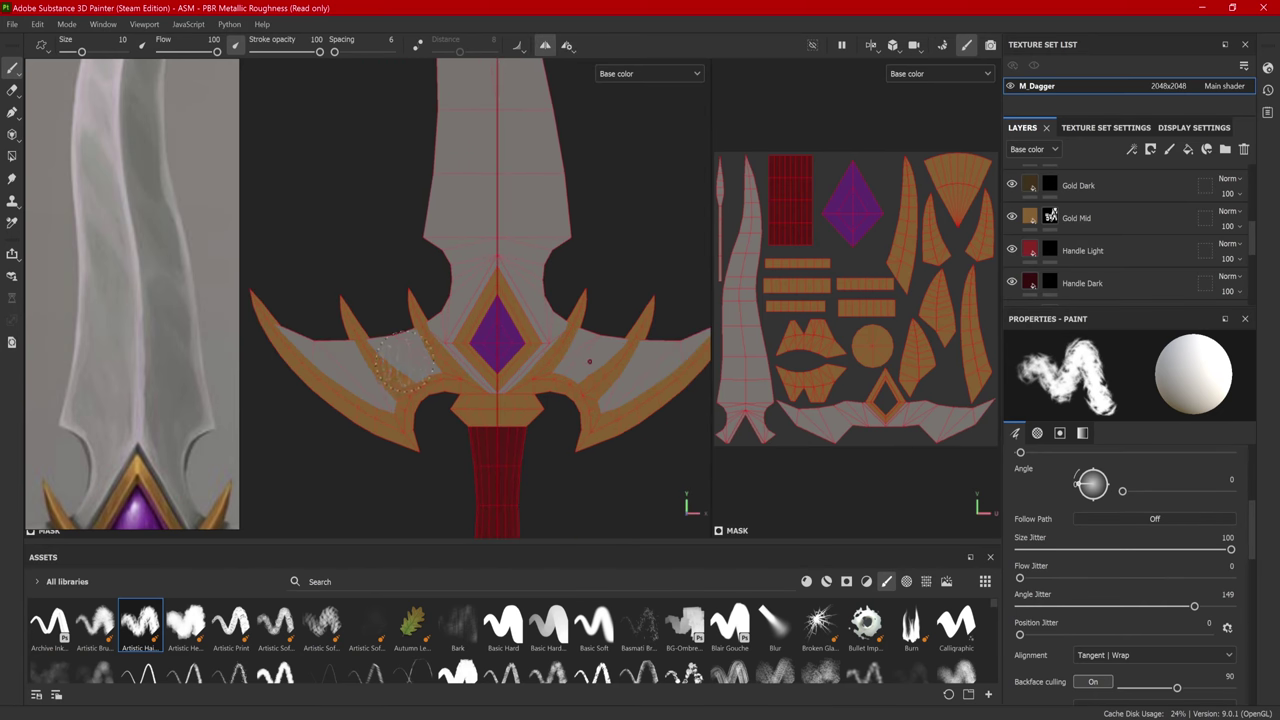
left_click(185, 625)
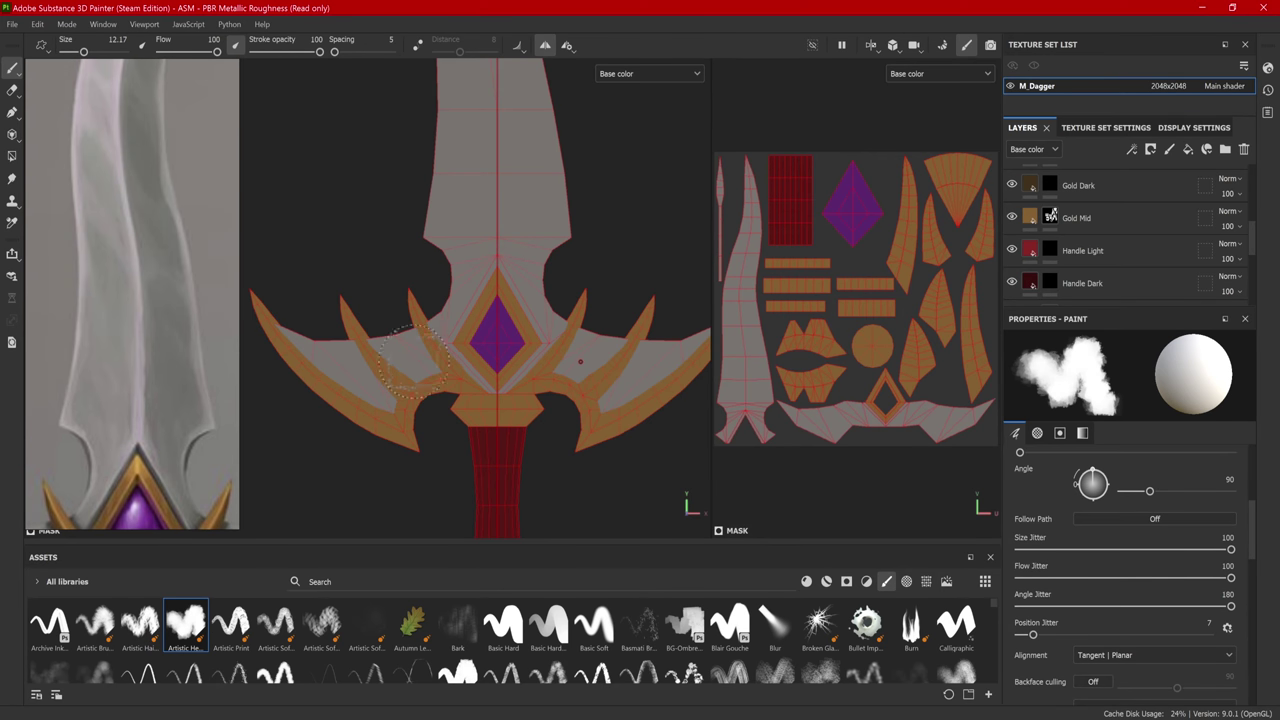
left_click_drag(408, 350, 390, 362)
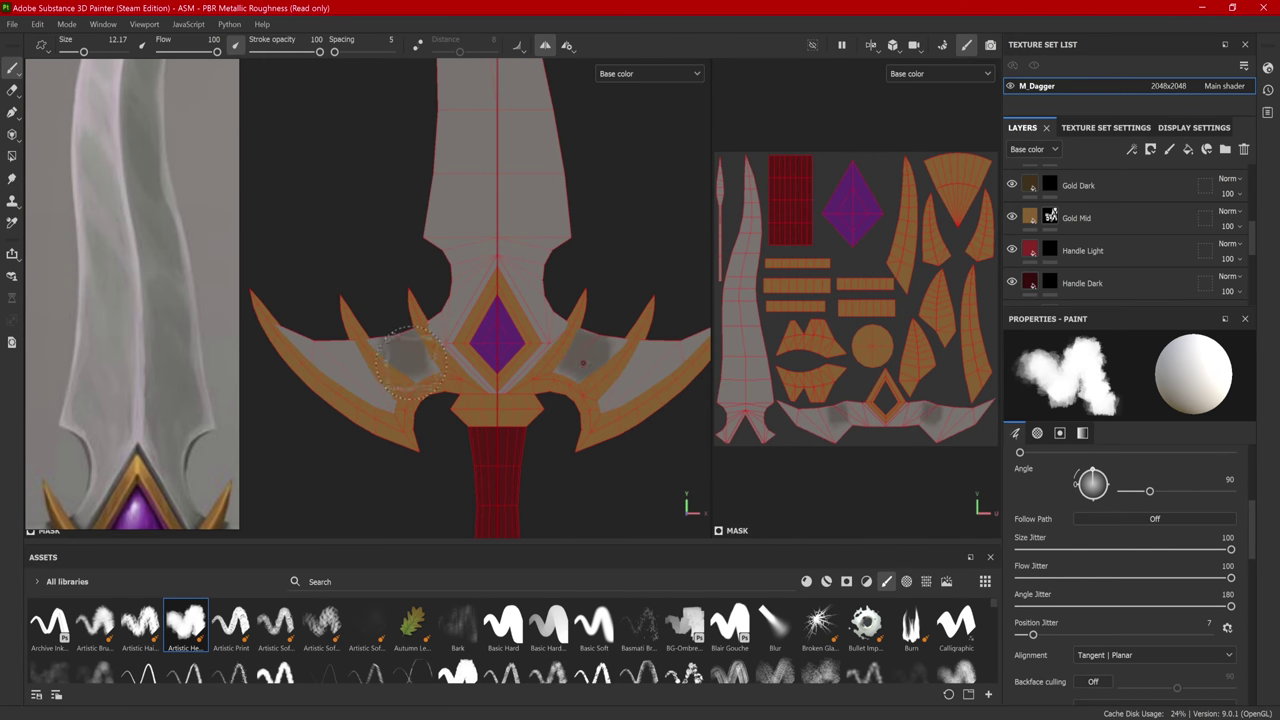
key("ctrl+z")
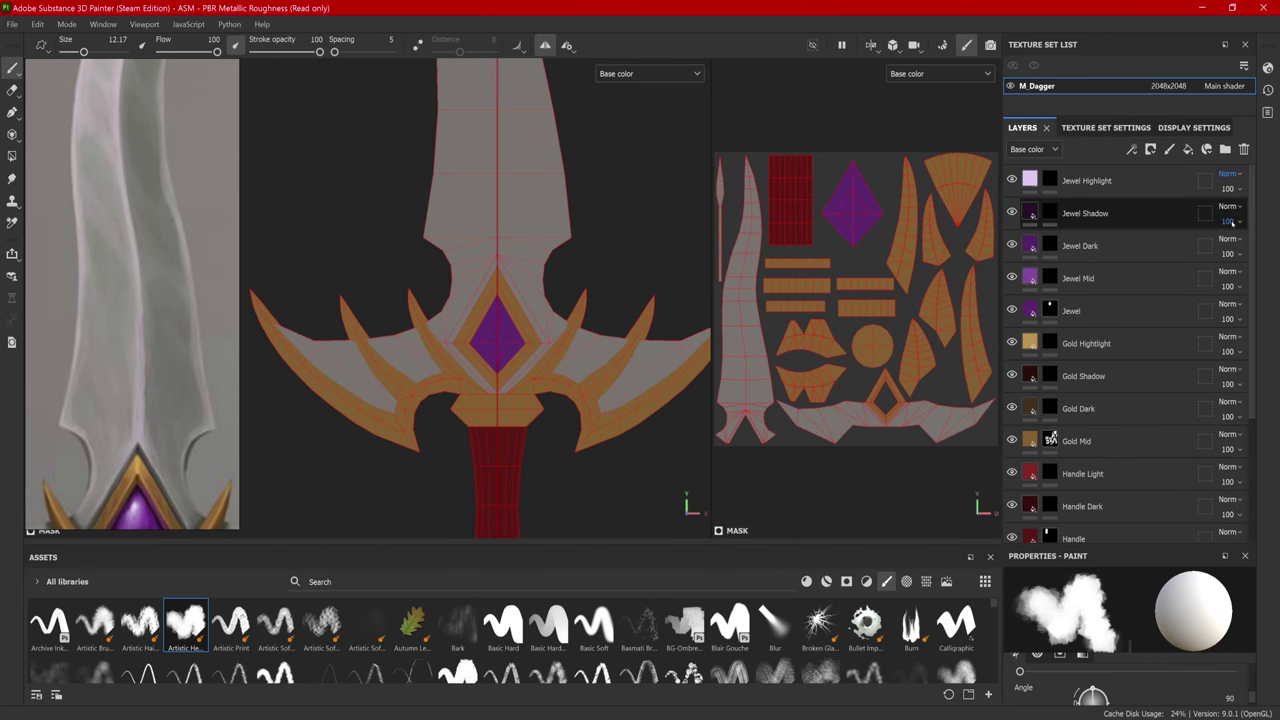
Step: Review the blending modes available for the Jewel Highlight layer and keep it on Normal
left_click(1236, 178)
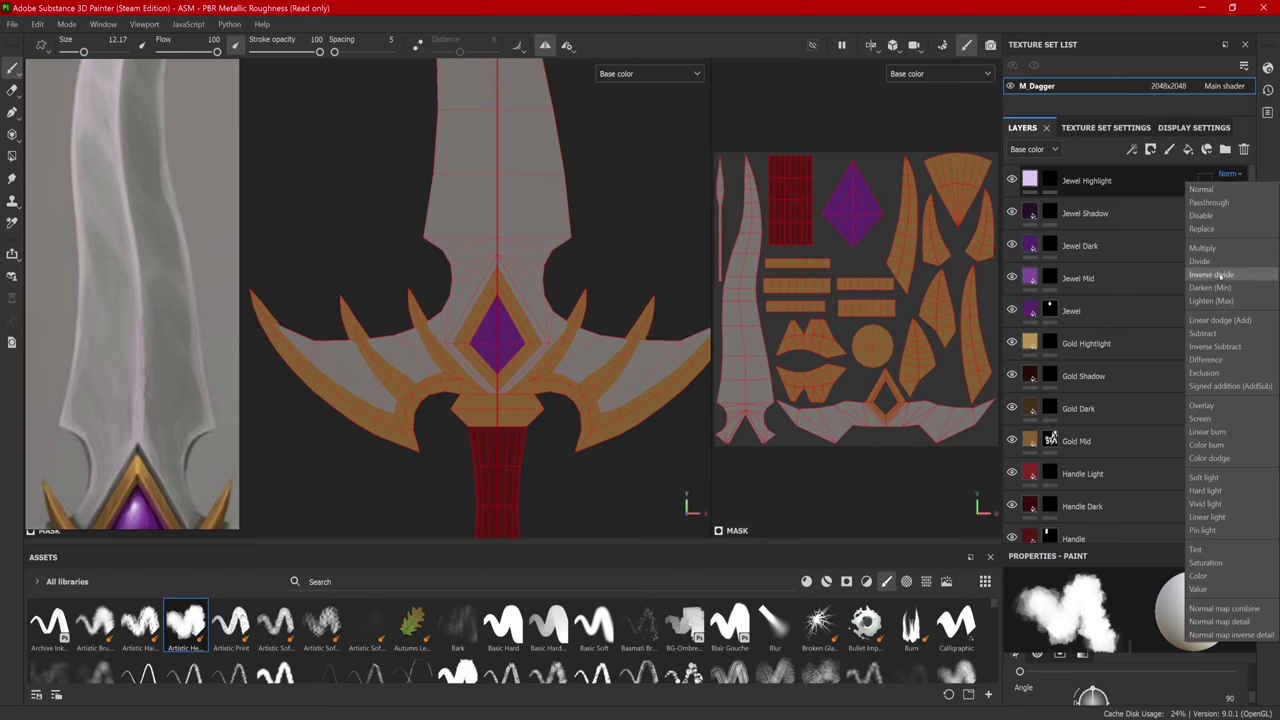
left_click(1226, 189)
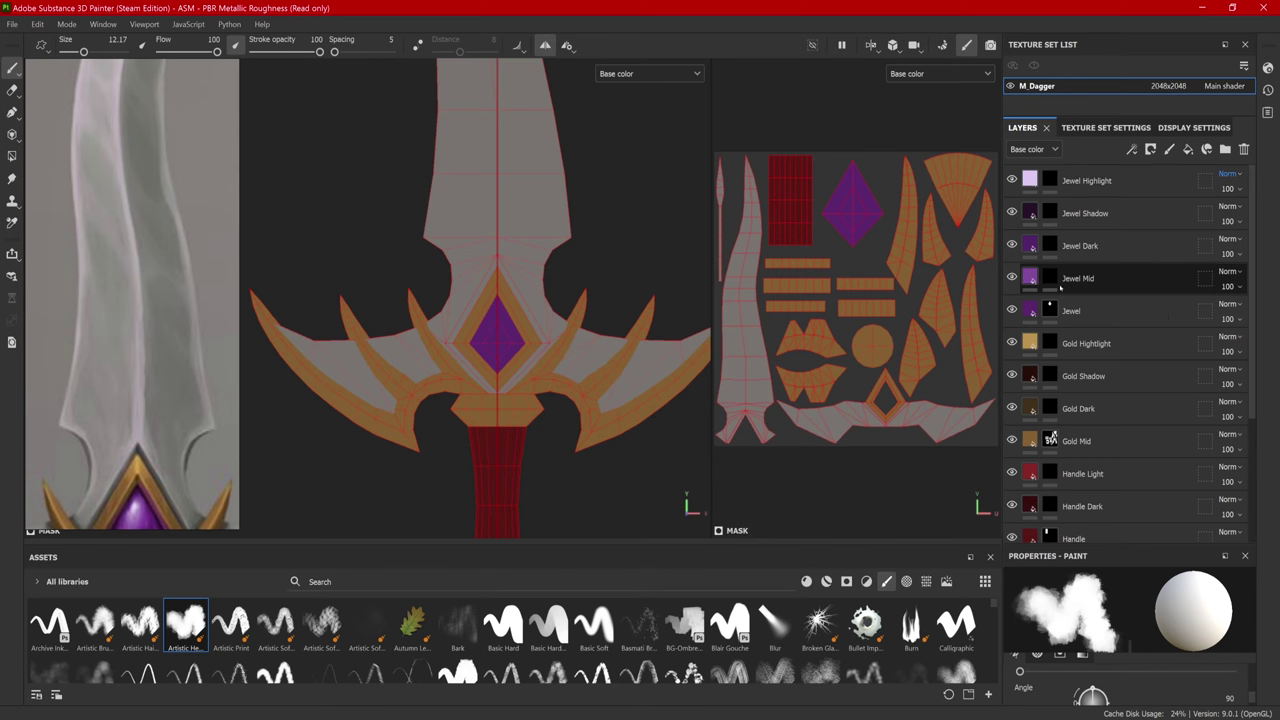
Step: Shade the jewel's edges with mirrored strokes in the Jewel Shadow mask, using the brush at size 2.48
left_click(1048, 211)
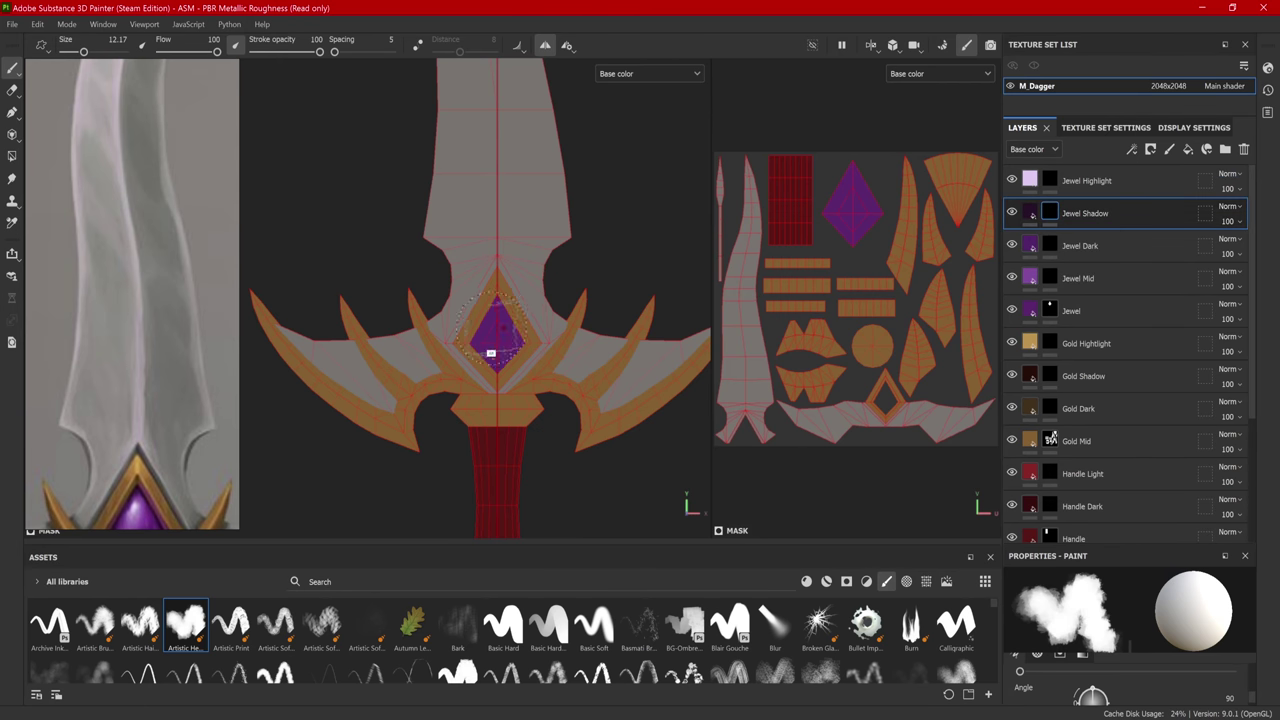
scroll(500, 326, "up", 5)
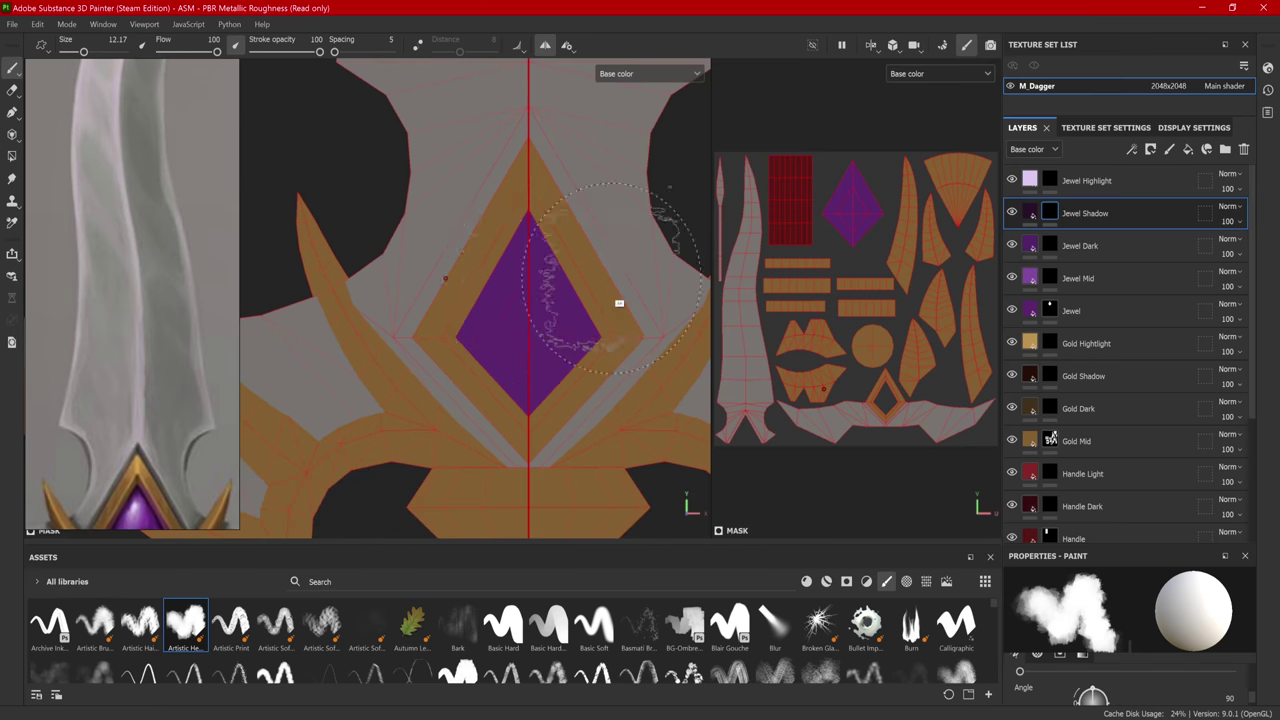
mouse_move(614, 278)
right_mouse_down("alt")
mouse_move(643, 351)
mouse_move(525, 265)
mouse_move(505, 265)
mouse_move(540, 263)
right_mouse_up("alt")
key("[")
key("[")
key("[")
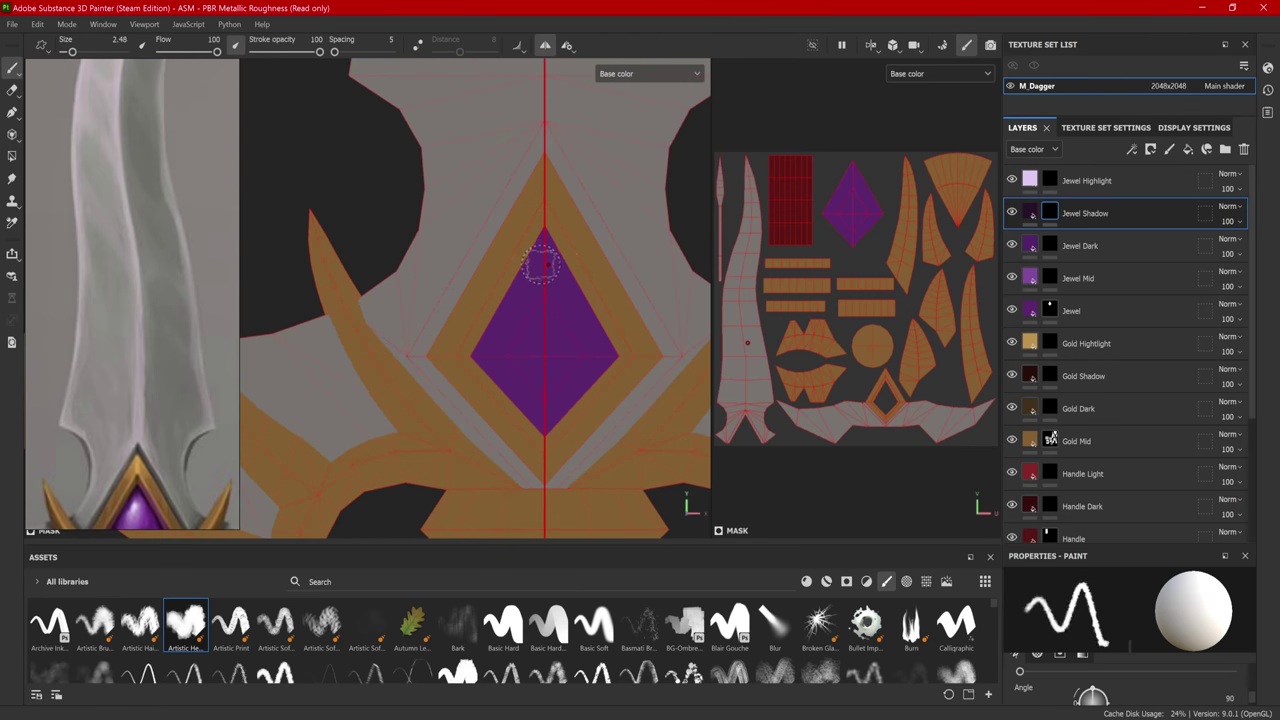
left_click_drag(543, 243, 509, 317)
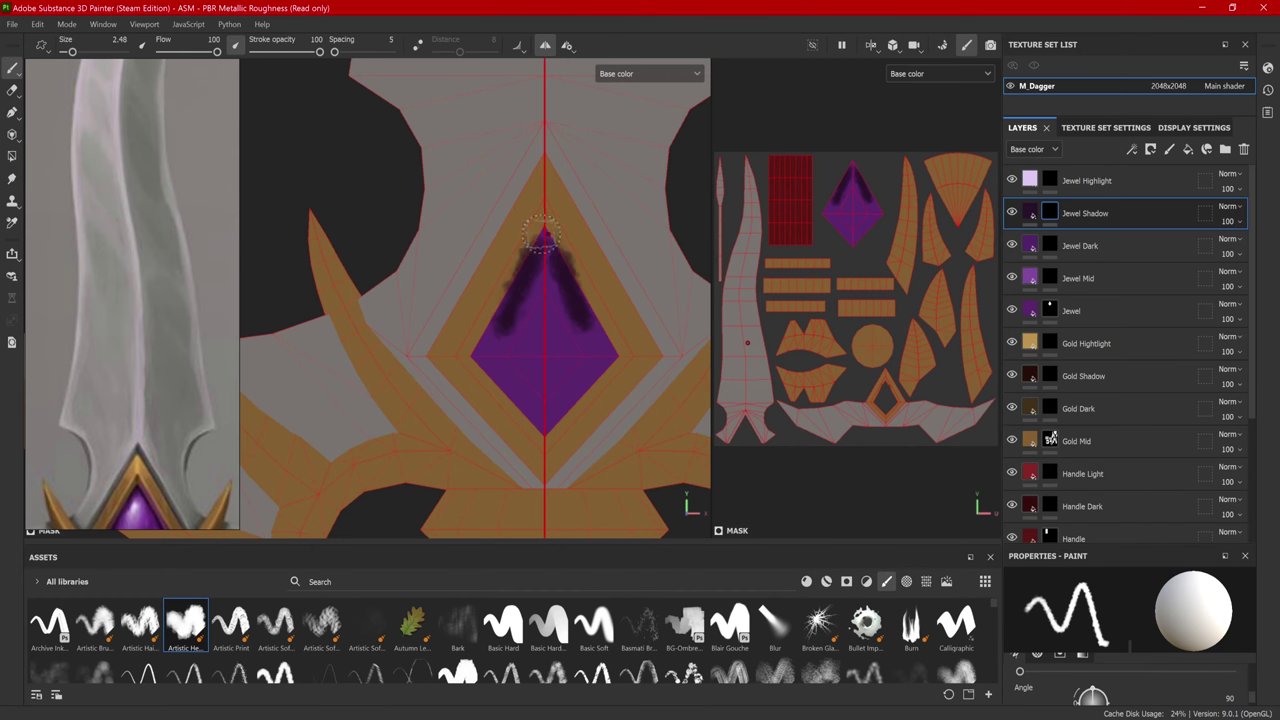
mouse_move(540, 242)
left_mouse_down()
mouse_move(482, 350)
mouse_move(545, 428)
left_mouse_up()
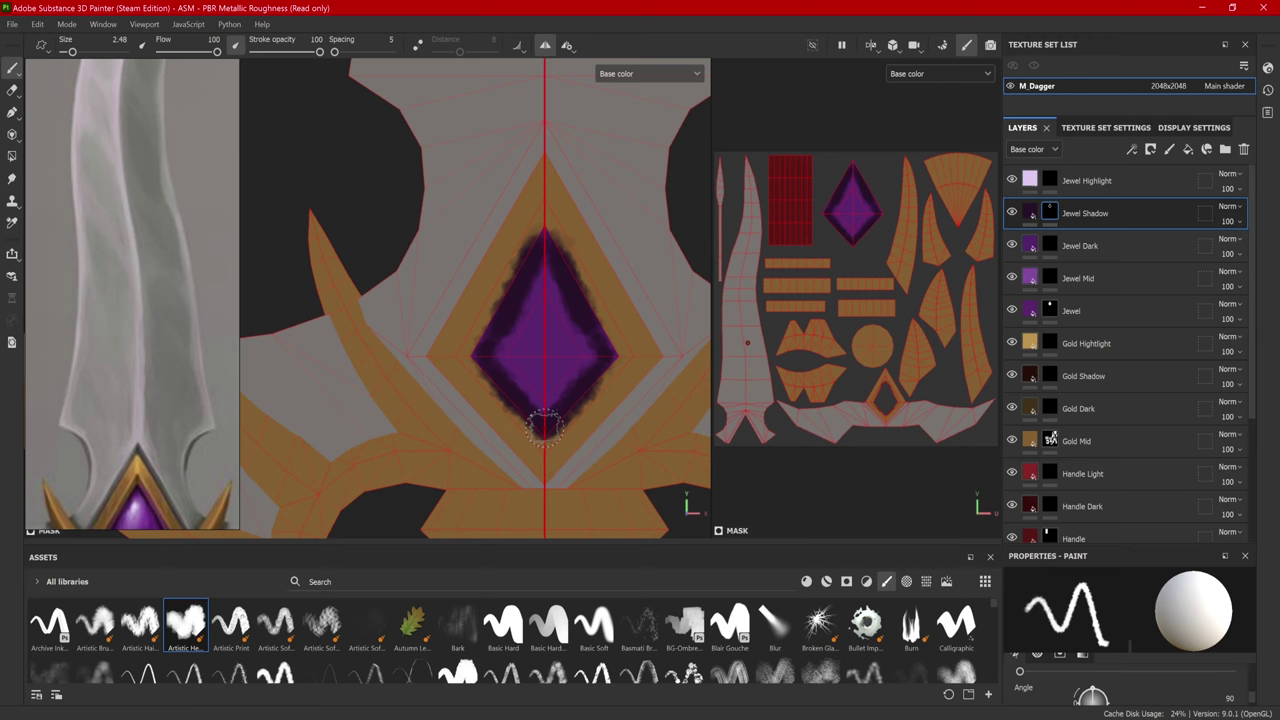
Step: Paint a highlight spot on the jewel in the Jewel Highlight mask and try the Replace blending mode before returning to Normal
left_click(1150, 181)
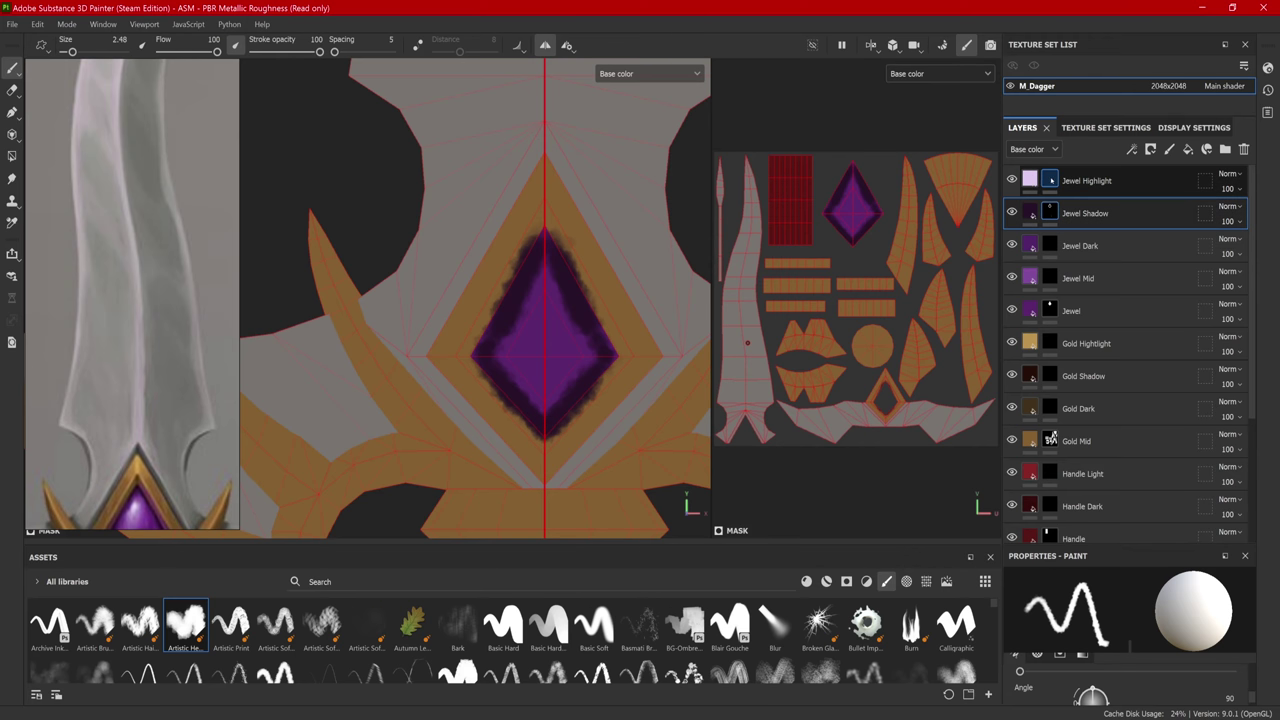
left_click_drag(543, 309, 543, 339)
left_click(1227, 173)
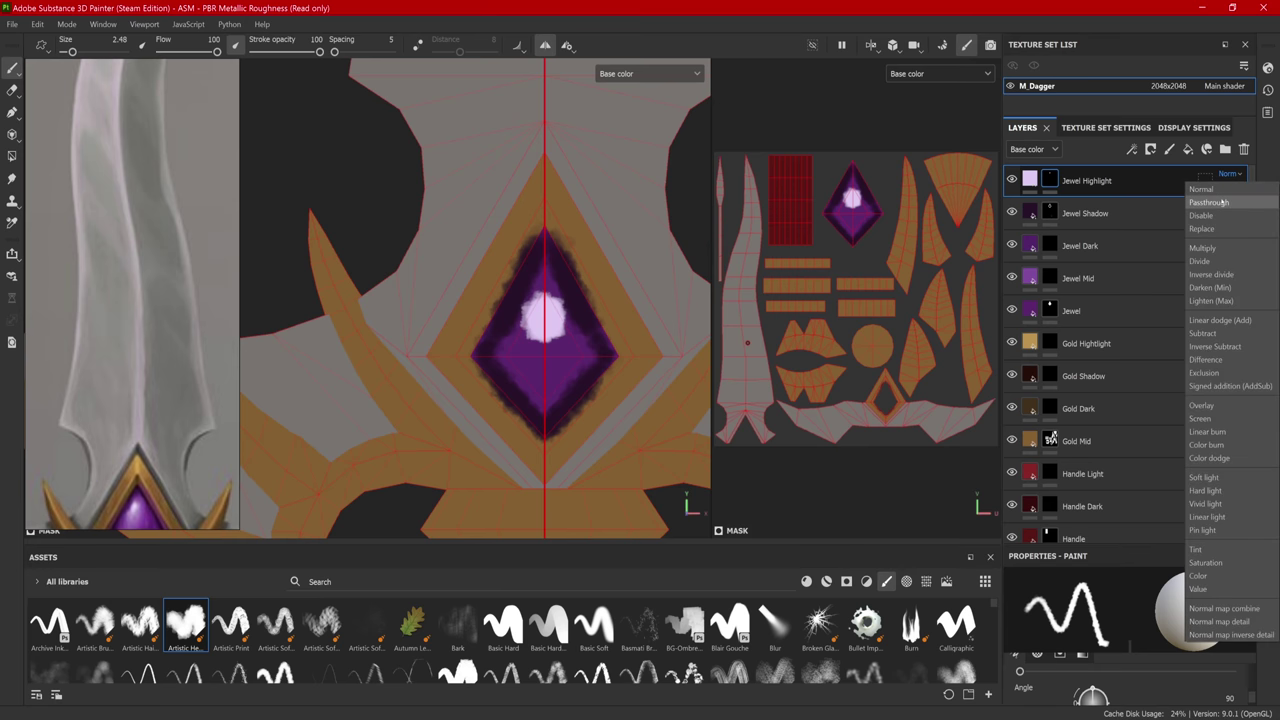
left_click(1220, 200)
left_click(1227, 173)
left_click(1220, 268)
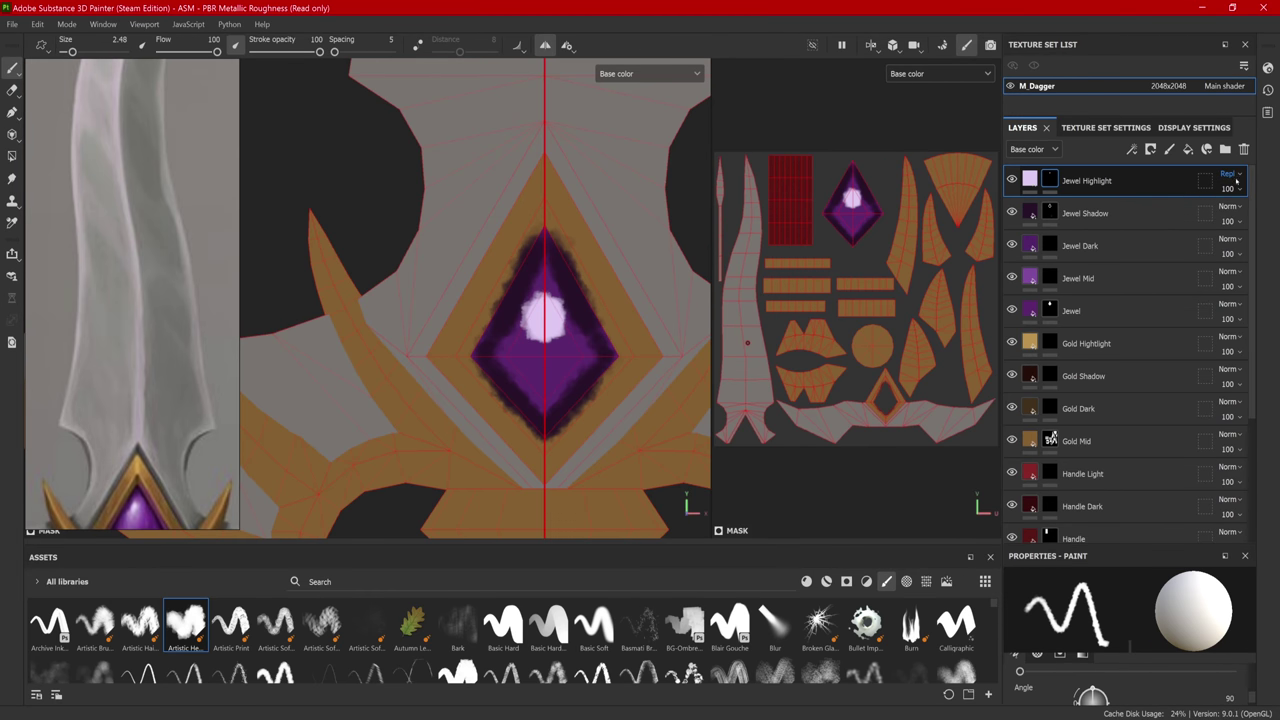
left_click(1227, 173)
left_click(1220, 187)
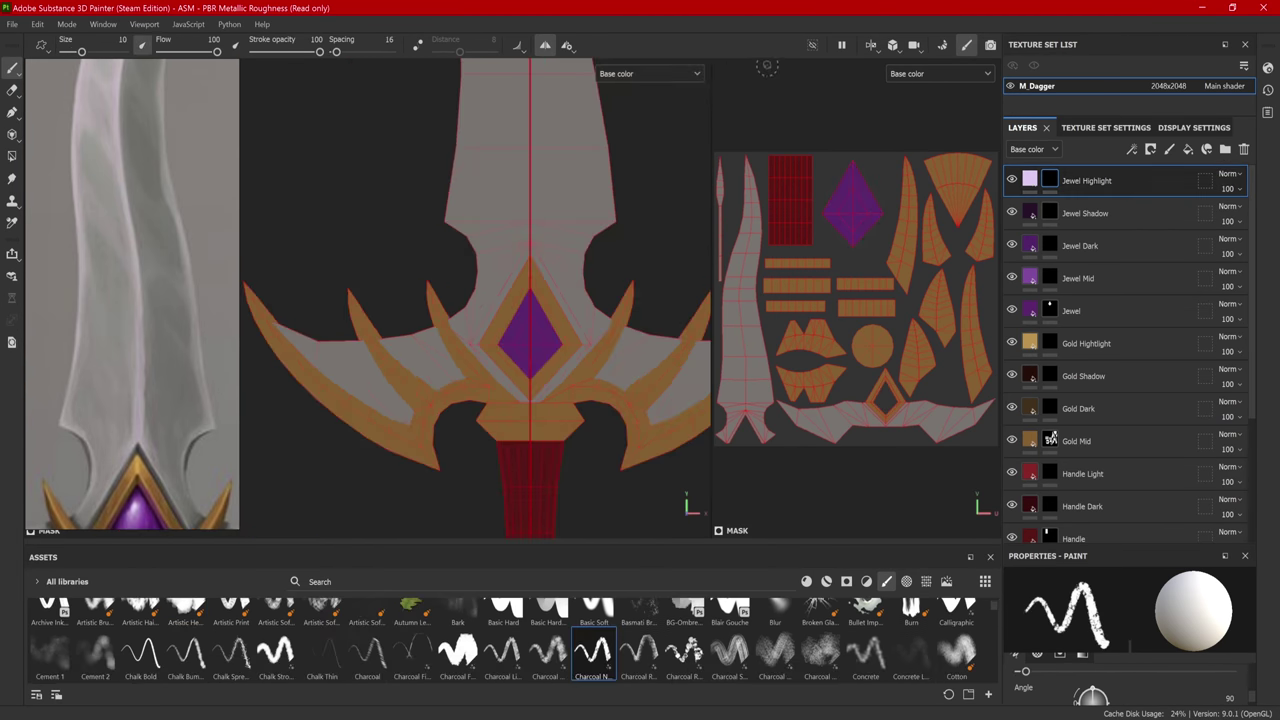
Step: Save the project as Dagger_Substance_001 in the Dagger Substance folder
left_click(12, 24)
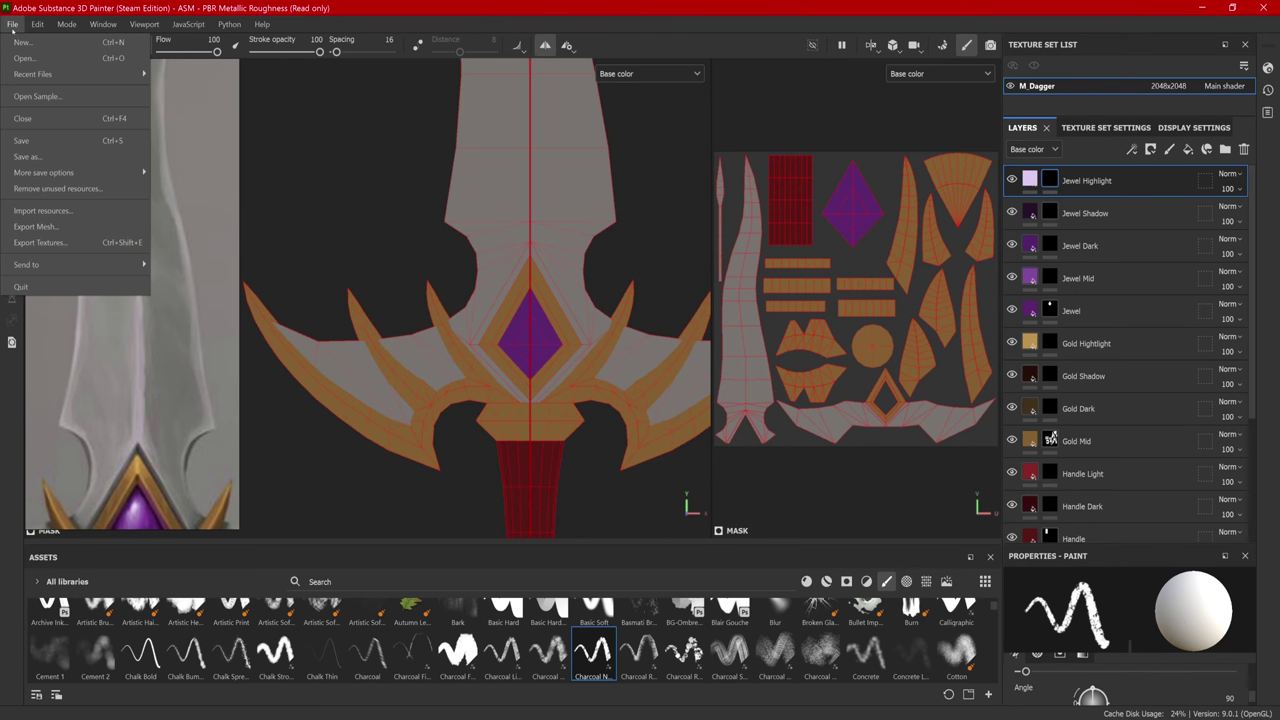
left_click(30, 157)
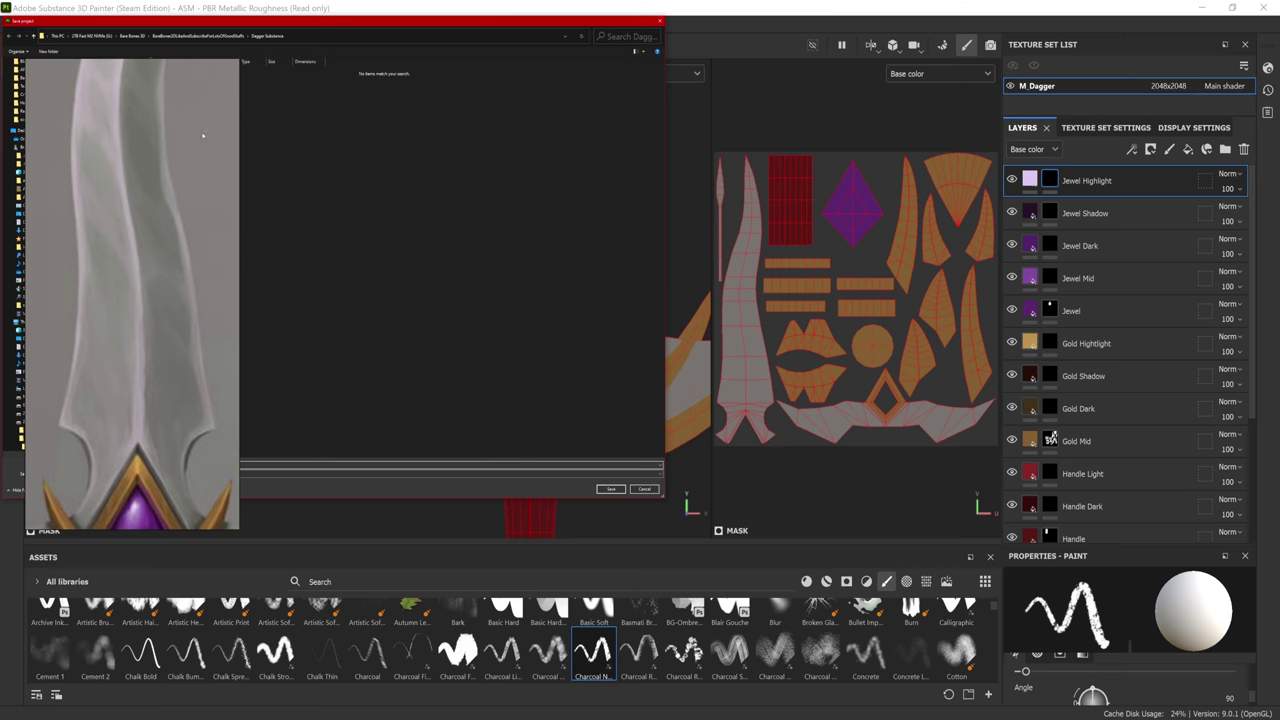
left_click_drag(345, 27, 685, 79)
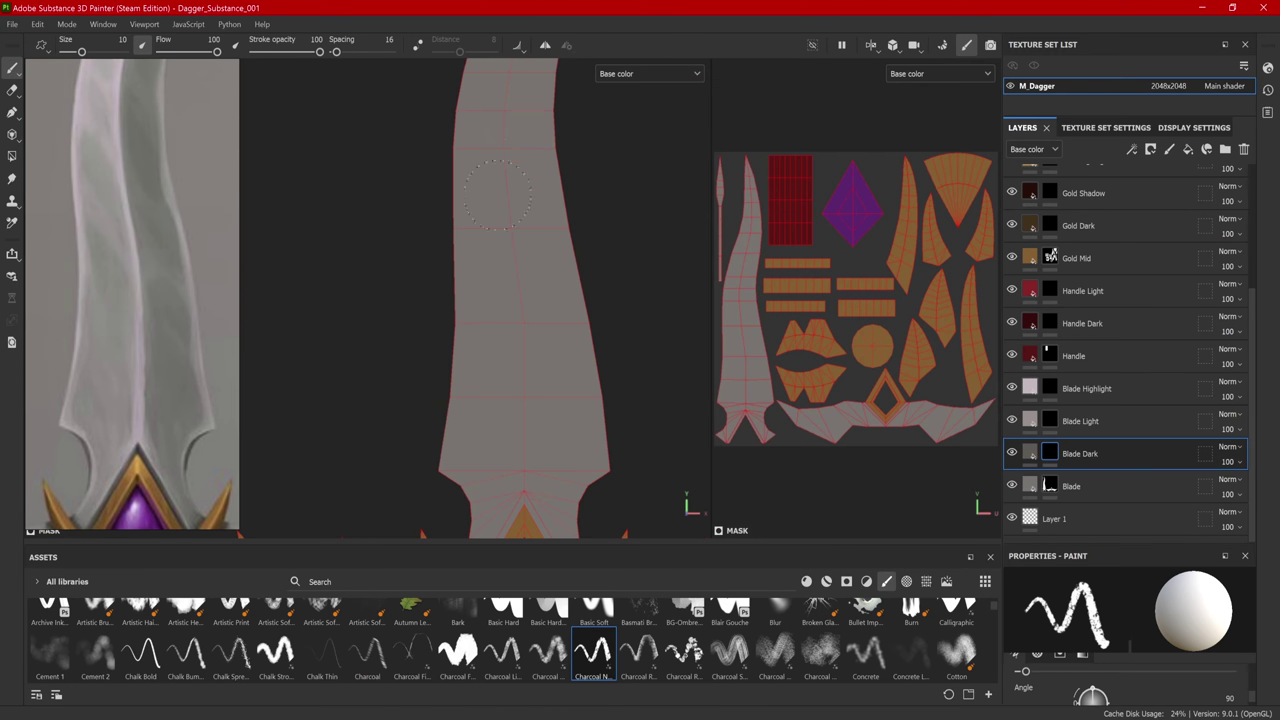
Step: Paint a short vertical stroke on the middle of the blade in the Blade Dark mask with the Charcoal N… brush
left_click_drag(497, 175, 506, 255)
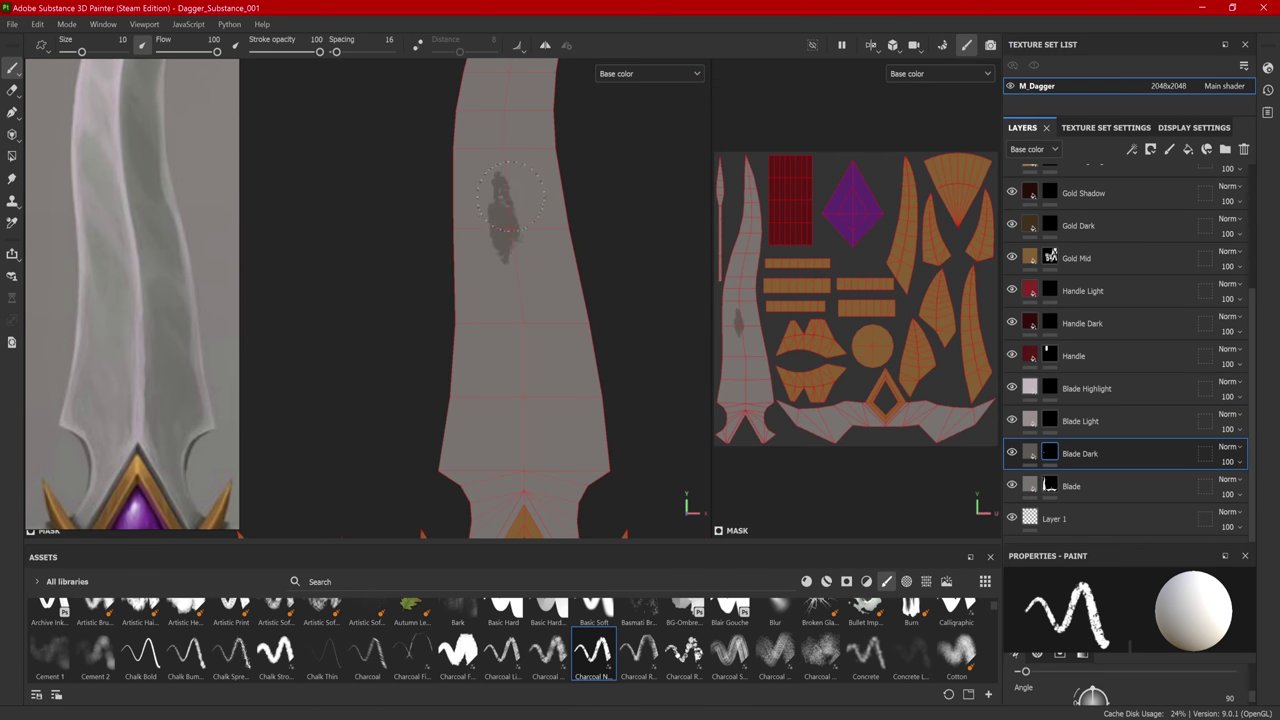
Step: Try several Blade Light strokes next to the dark mark on the blade and undo them
left_click(1080, 421)
mouse_move(495, 205)
left_mouse_down()
mouse_move(522, 182)
mouse_move(508, 173)
left_mouse_up()
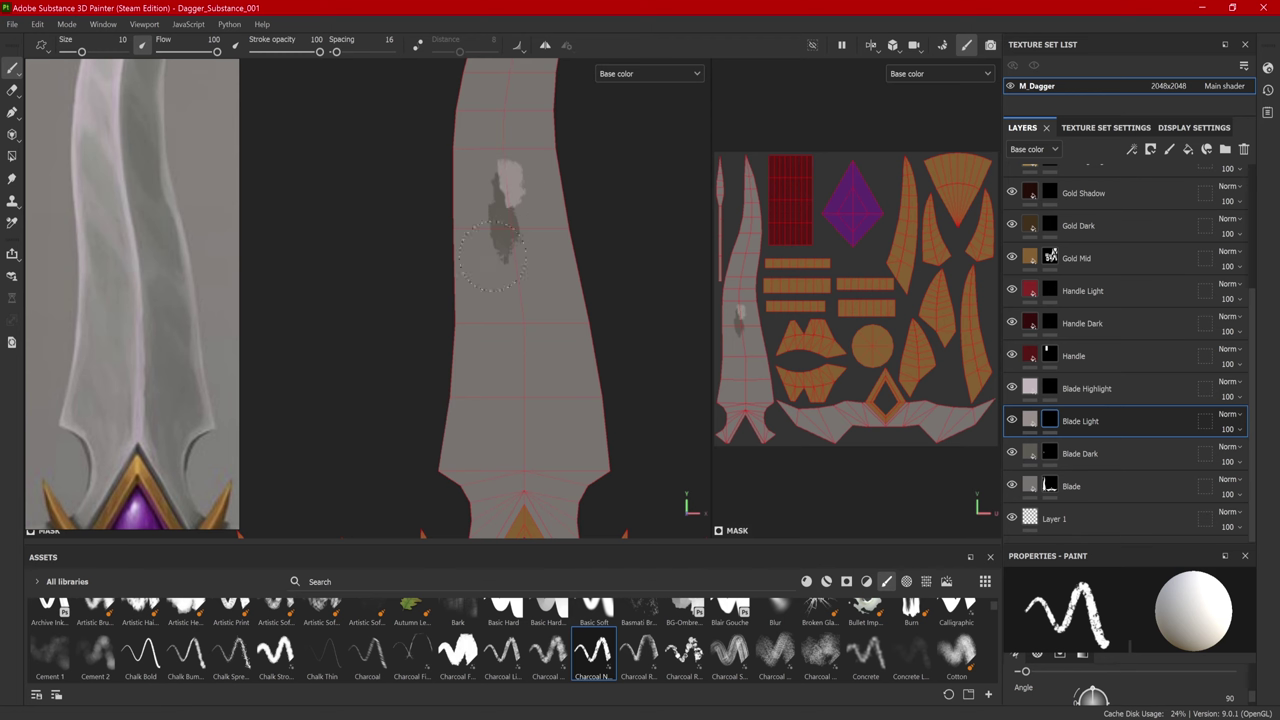
left_click_drag(540, 240, 547, 360)
left_click_drag(508, 285, 533, 400)
key("ctrl+z")
key("ctrl+z")
key("ctrl+z")
key("ctrl+z")
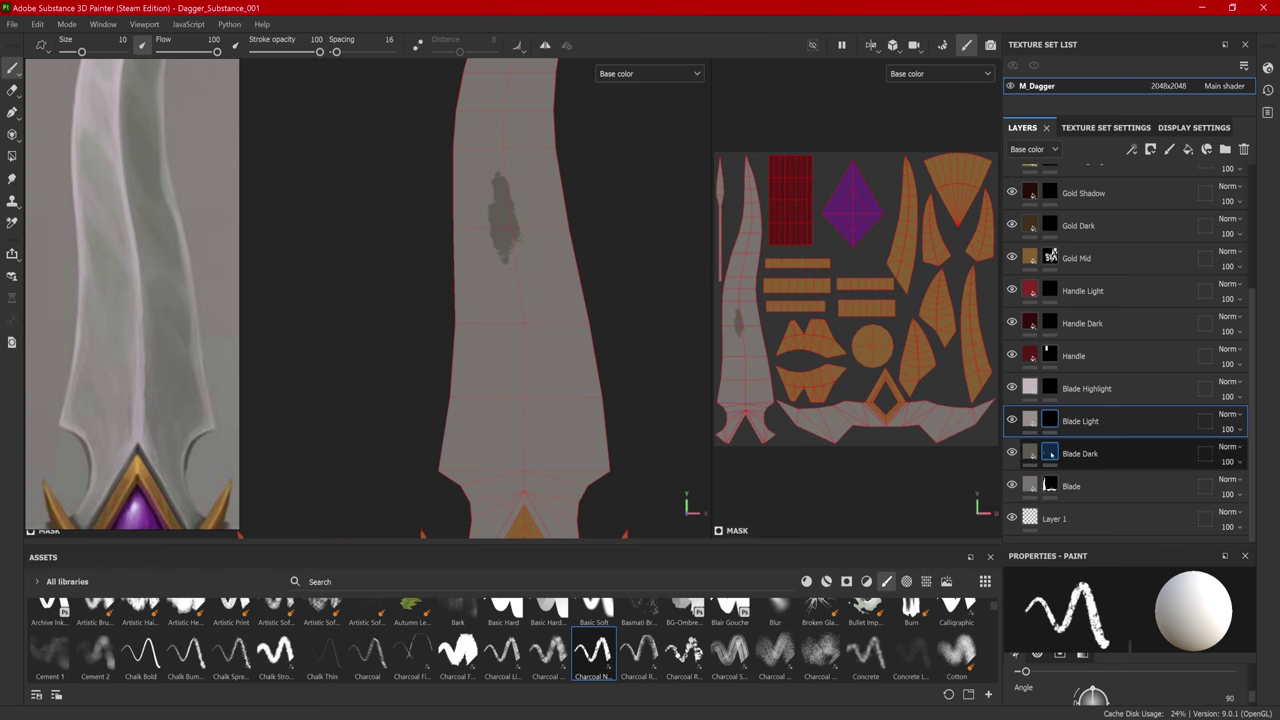
Step: Set the stroke opacity to 37 and paint overlapping strokes on the blade below the dark mark in the Blade Dark mask
left_click(1050, 453)
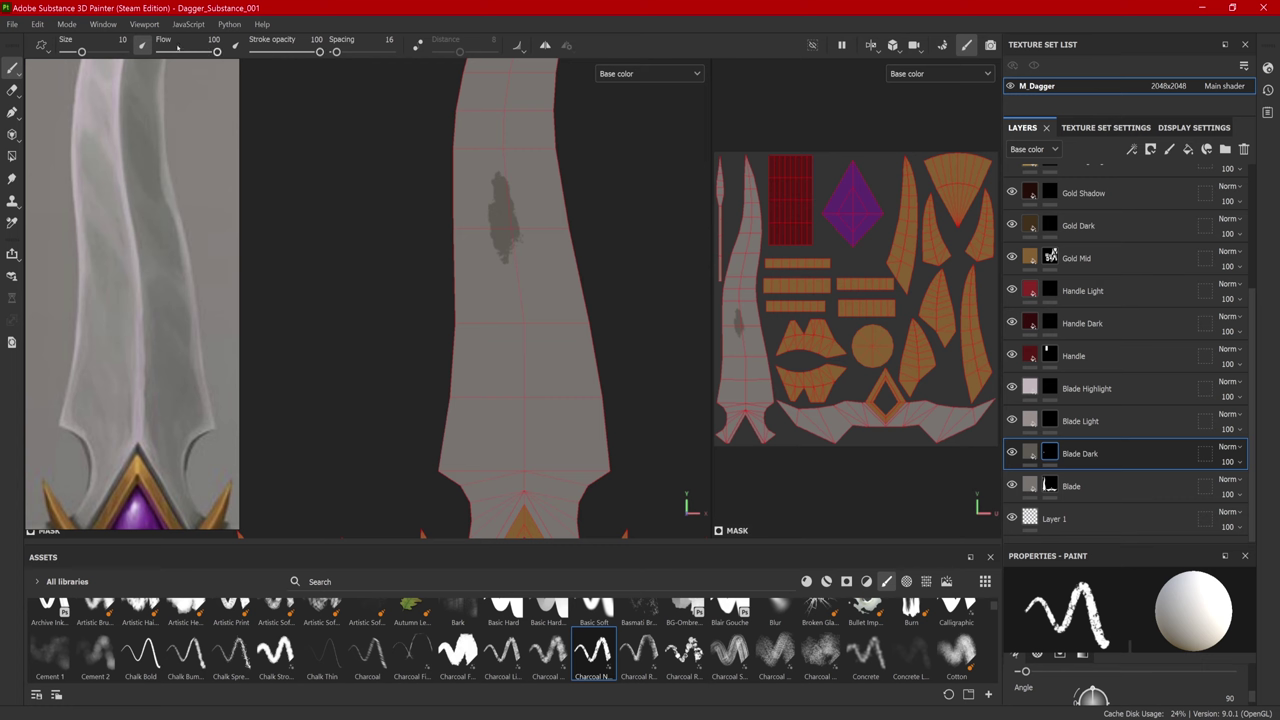
left_click(278, 51)
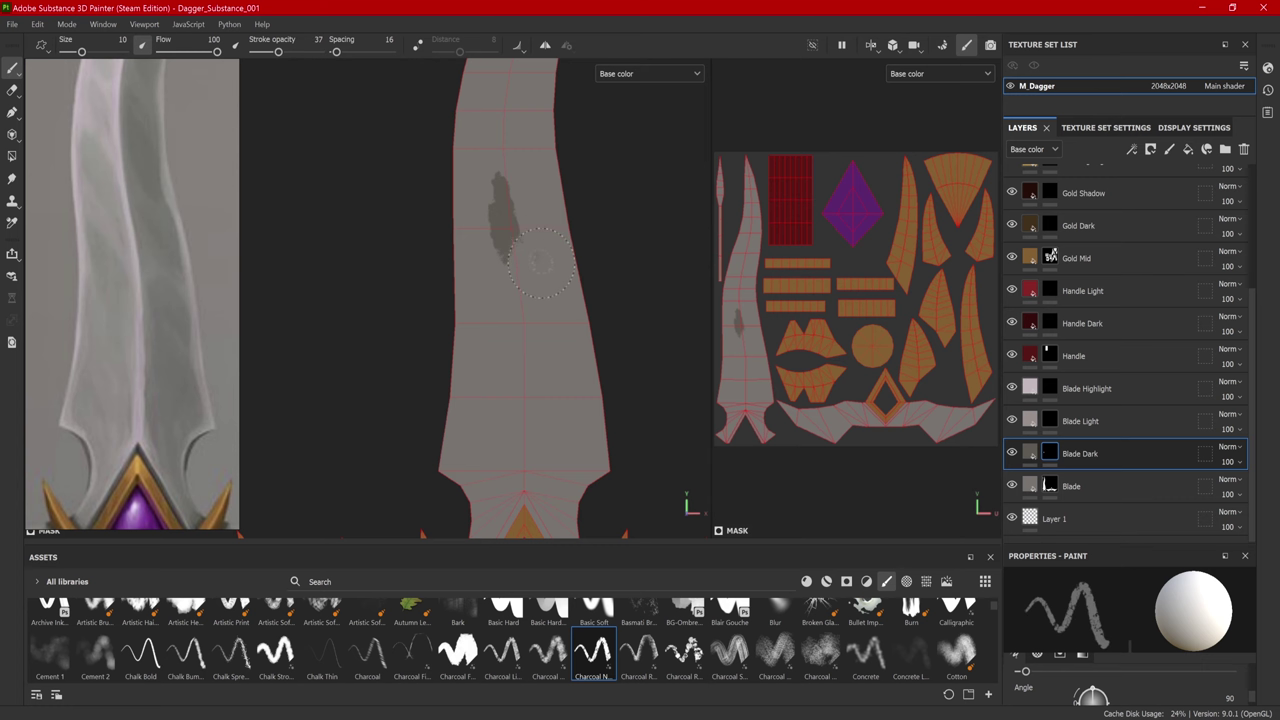
mouse_move(543, 258)
left_mouse_down()
mouse_move(530, 304)
mouse_move(538, 361)
left_mouse_up()
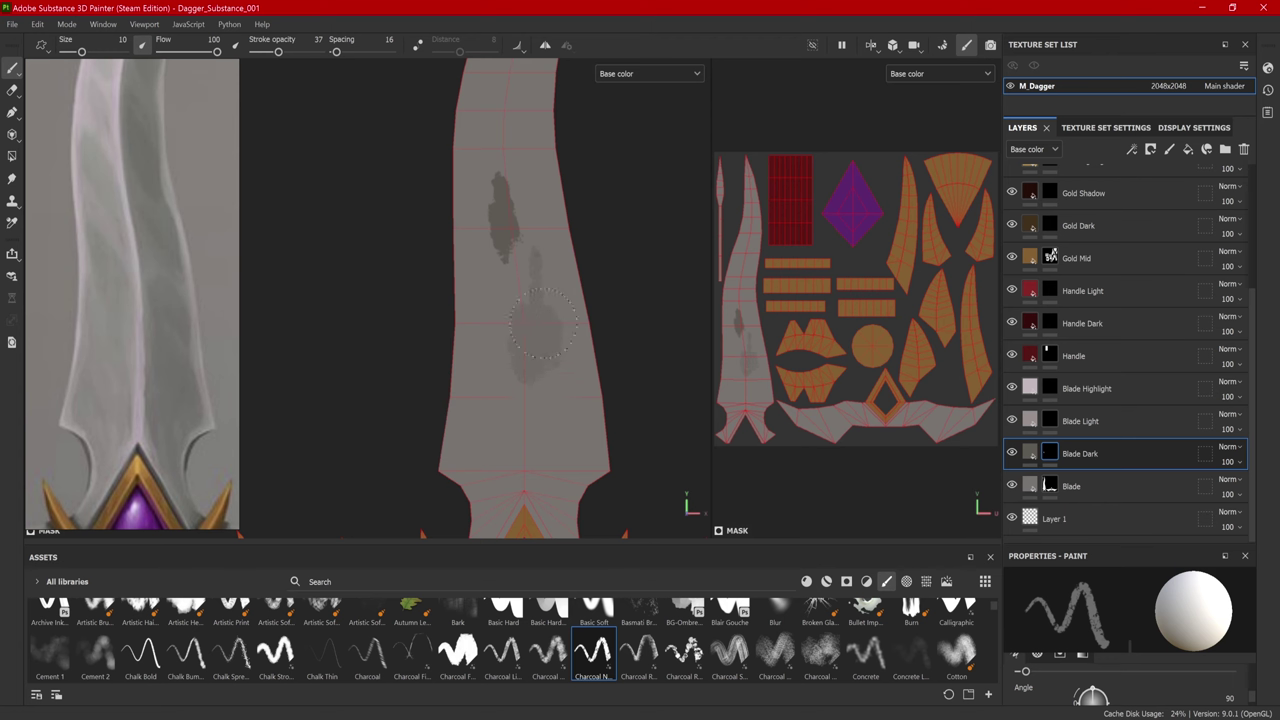
mouse_move(534, 306)
left_mouse_down()
mouse_move(512, 318)
mouse_move(524, 348)
left_mouse_up()
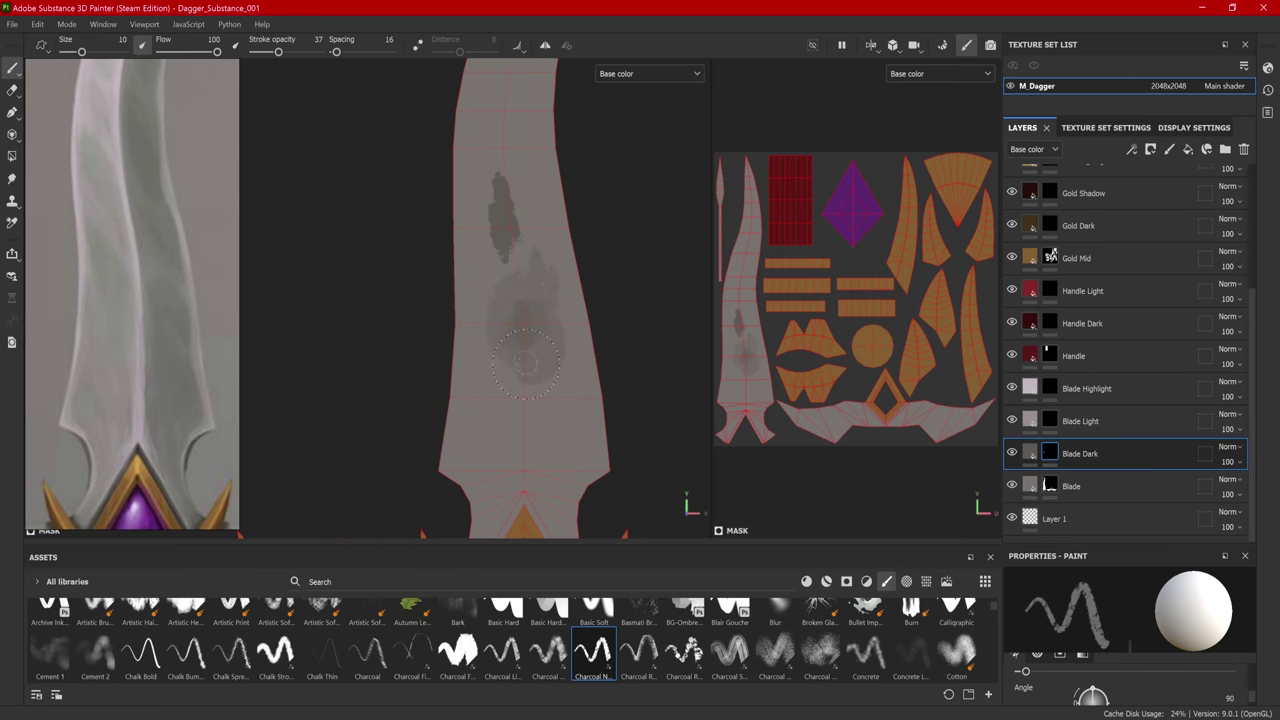
Step: Set stroke opacity to 100 and flow to 39, test Blade Dark strokes on the upper blade, and undo them
left_click_drag(545, 271, 484, 271, "ctrl")
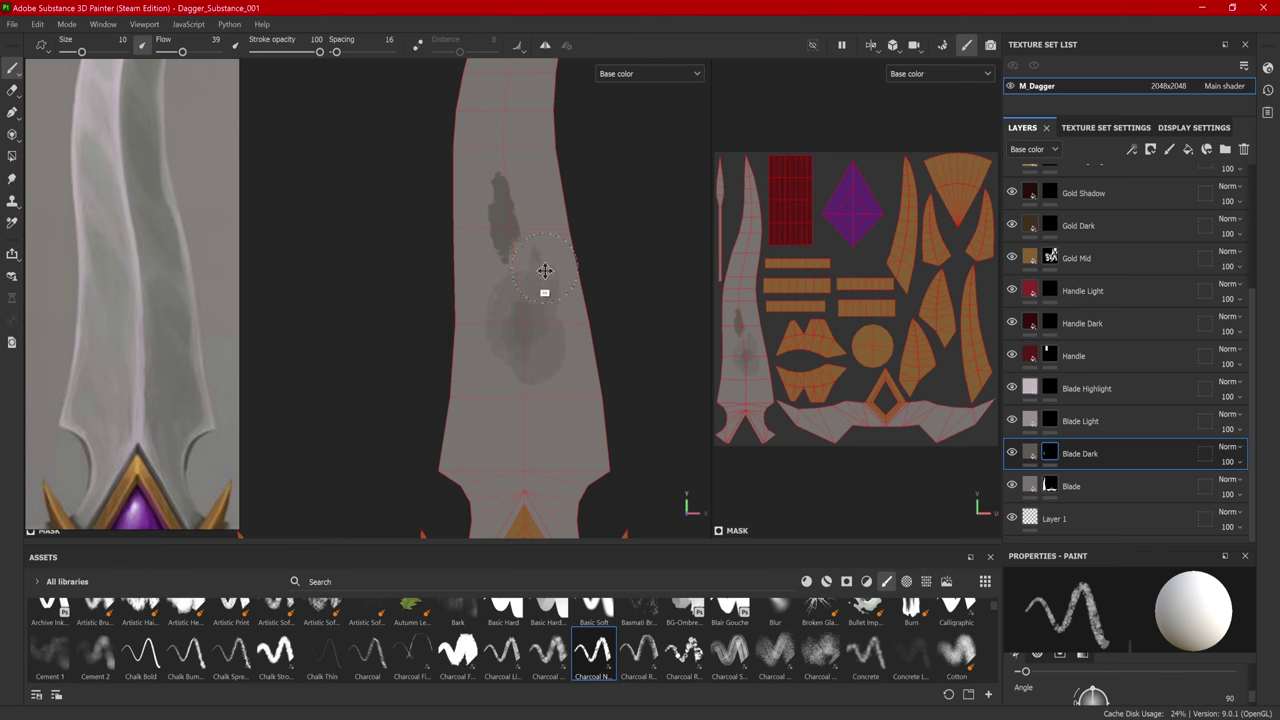
middle_click_drag(544, 270, 548, 348)
left_click_drag(513, 140, 514, 200)
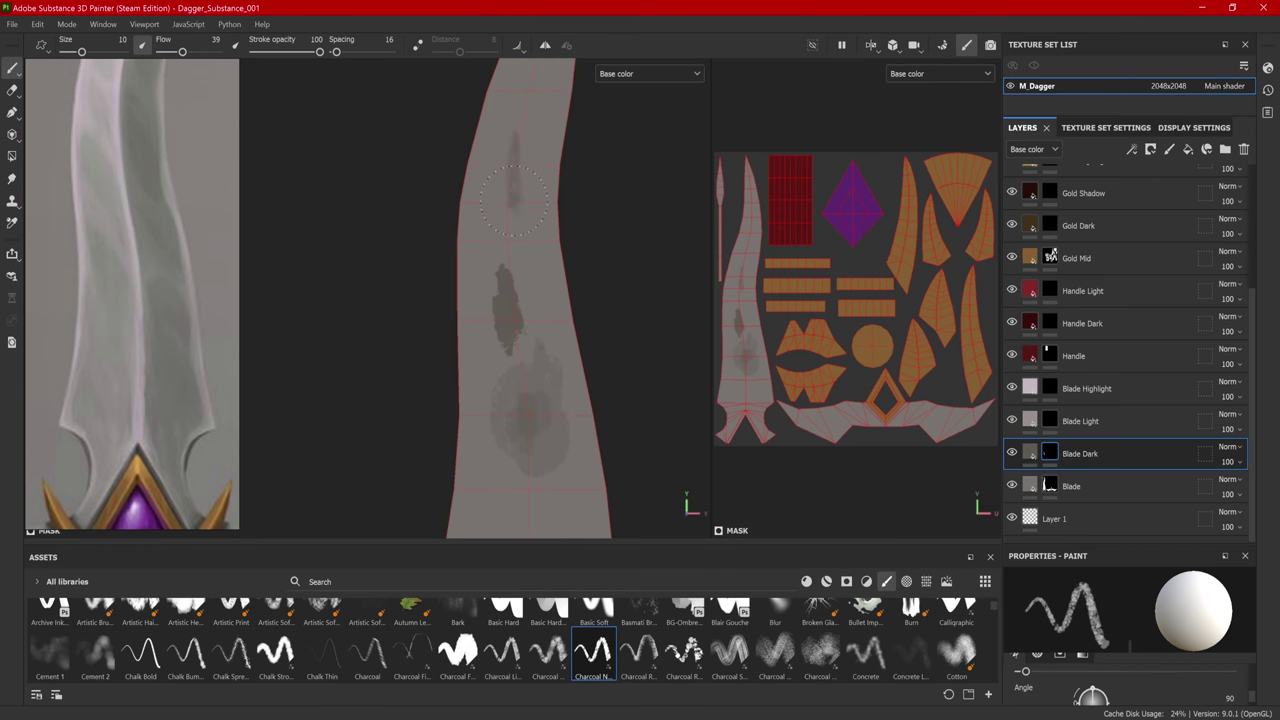
mouse_move(512, 140)
left_mouse_down()
mouse_move(515, 165)
mouse_move(486, 205)
mouse_move(492, 165)
left_mouse_up()
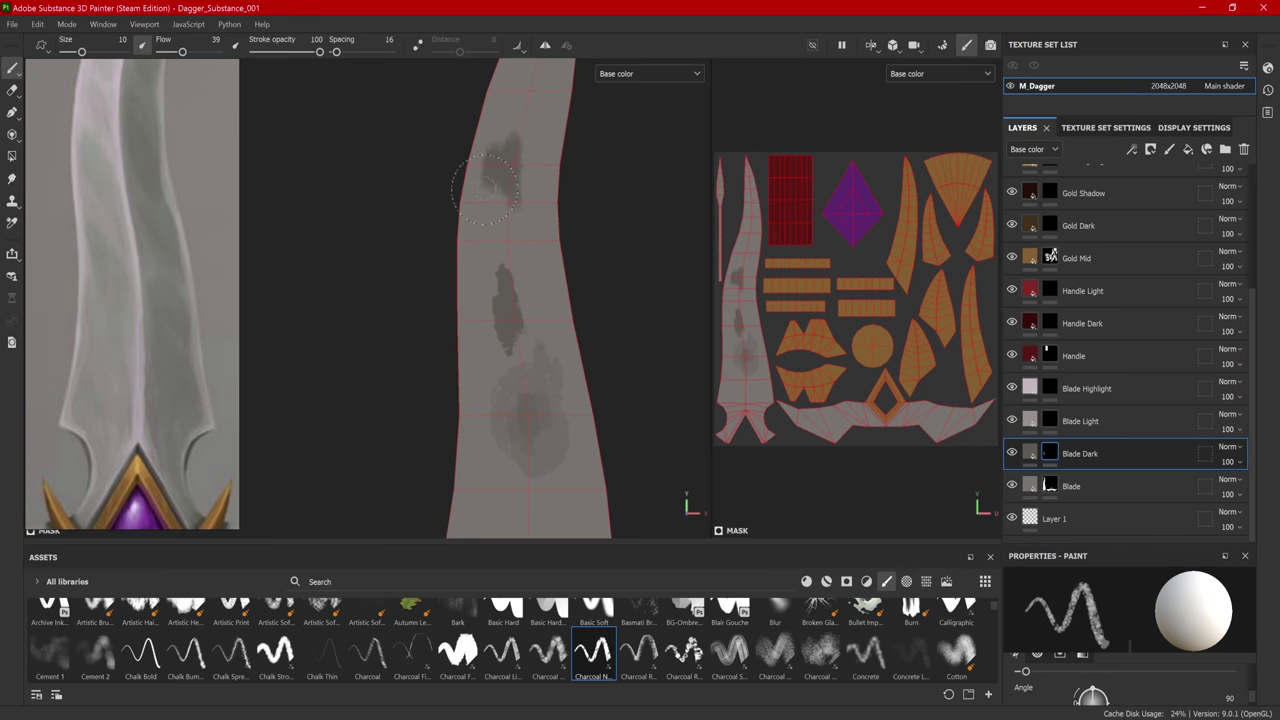
key("ctrl+z")
left_click_drag(528, 102, 519, 167)
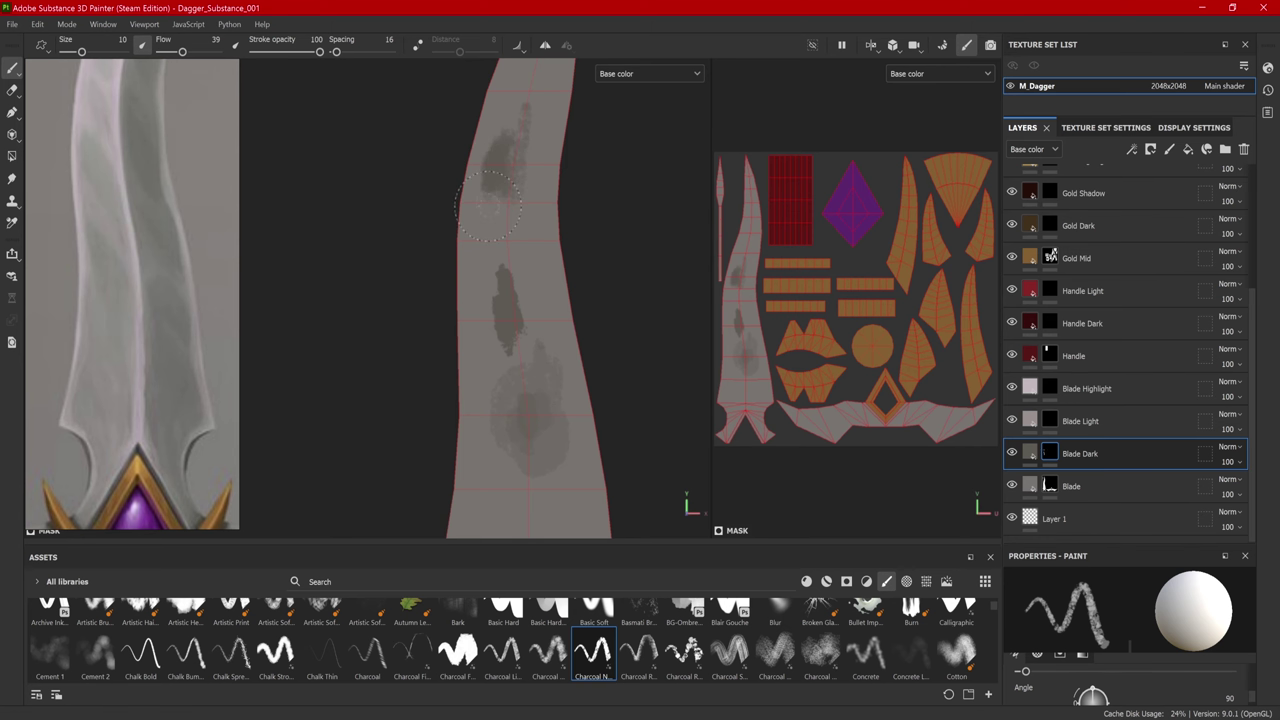
key("ctrl+z")
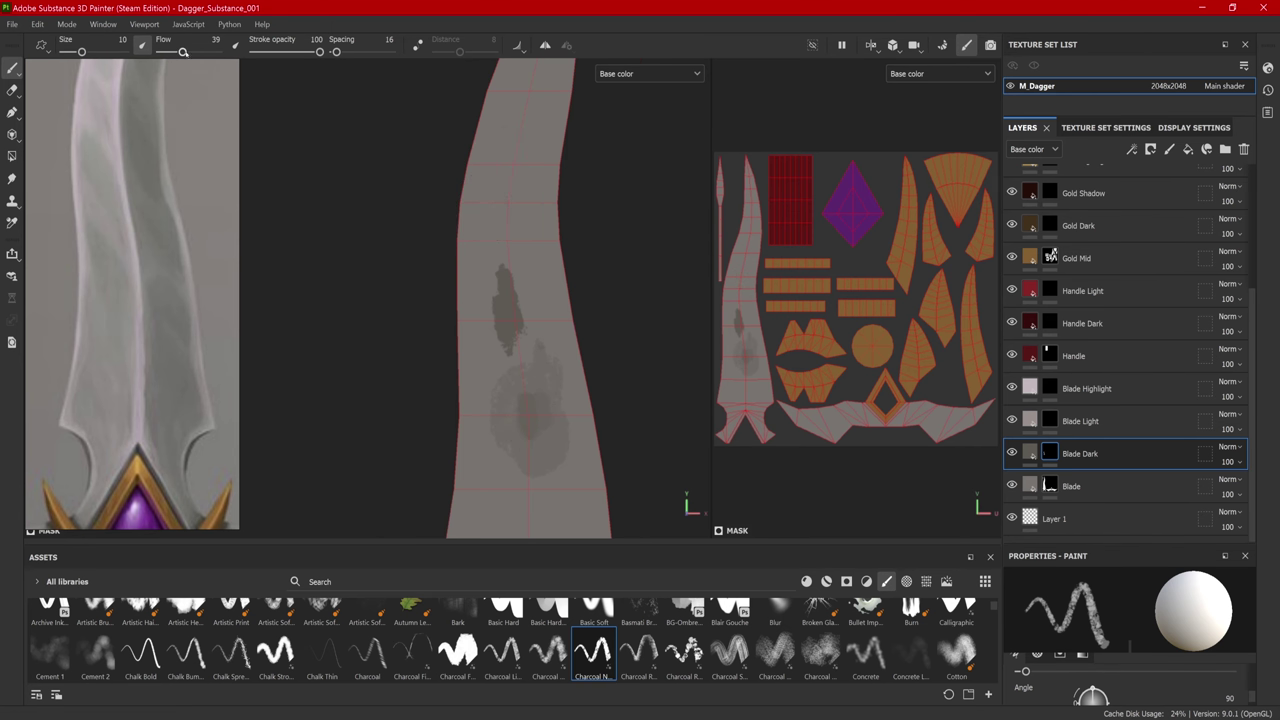
Step: Lower the flow to 13 and build up soft Blade Dark shading on the upper blade with overlapping strokes
left_click_drag(183, 51, 167, 51)
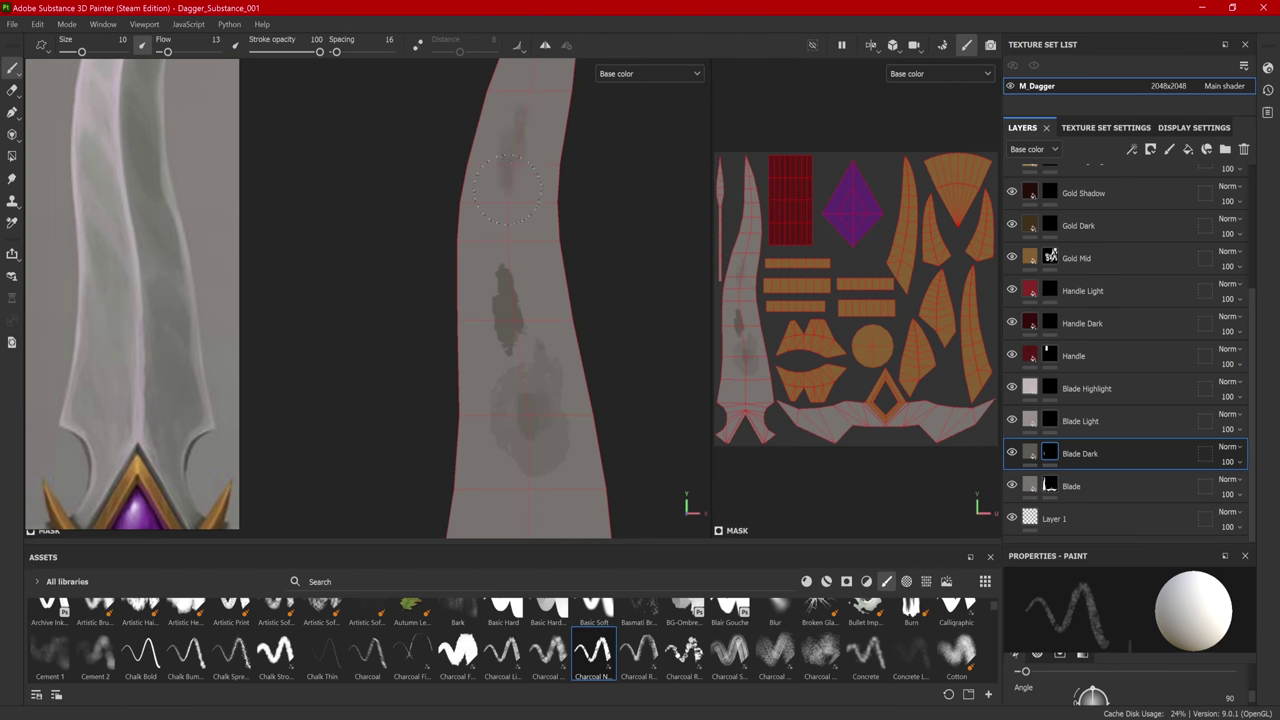
mouse_move(537, 189)
left_mouse_down()
mouse_move(545, 148)
mouse_move(533, 186)
mouse_move(534, 148)
mouse_move(535, 201)
mouse_move(522, 210)
mouse_move(538, 196)
mouse_move(537, 176)
mouse_move(520, 200)
mouse_move(548, 212)
mouse_move(518, 163)
left_mouse_up()
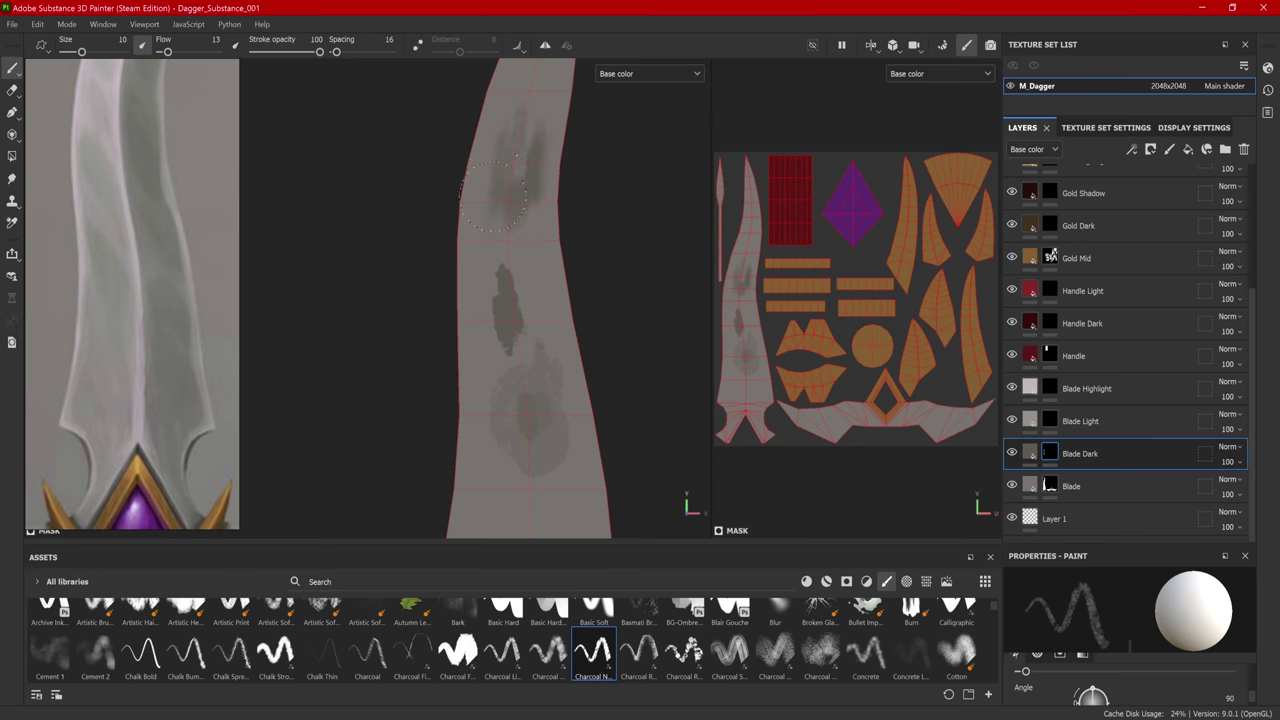
Step: Set the brush flow to 100 and enable Lazy Mouse for steadier strokes
left_click_drag(167, 51, 237, 52)
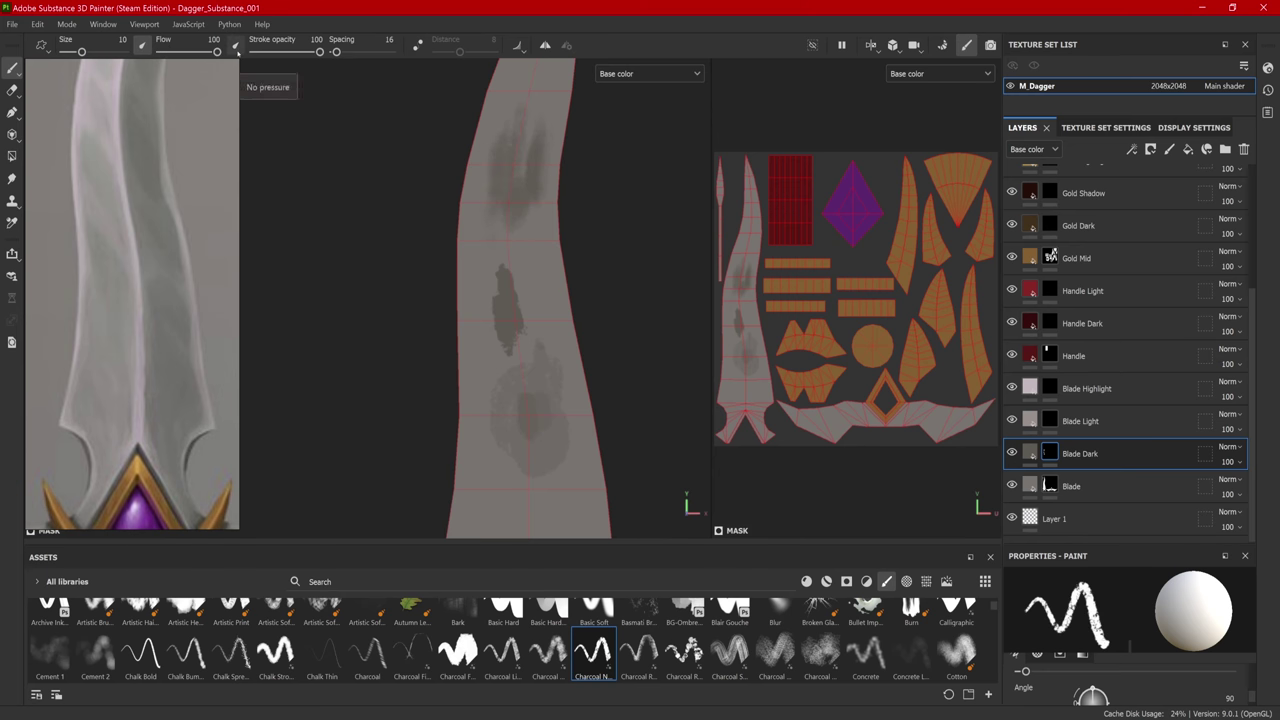
middle_click_drag(560, 398, 562, 326, "alt")
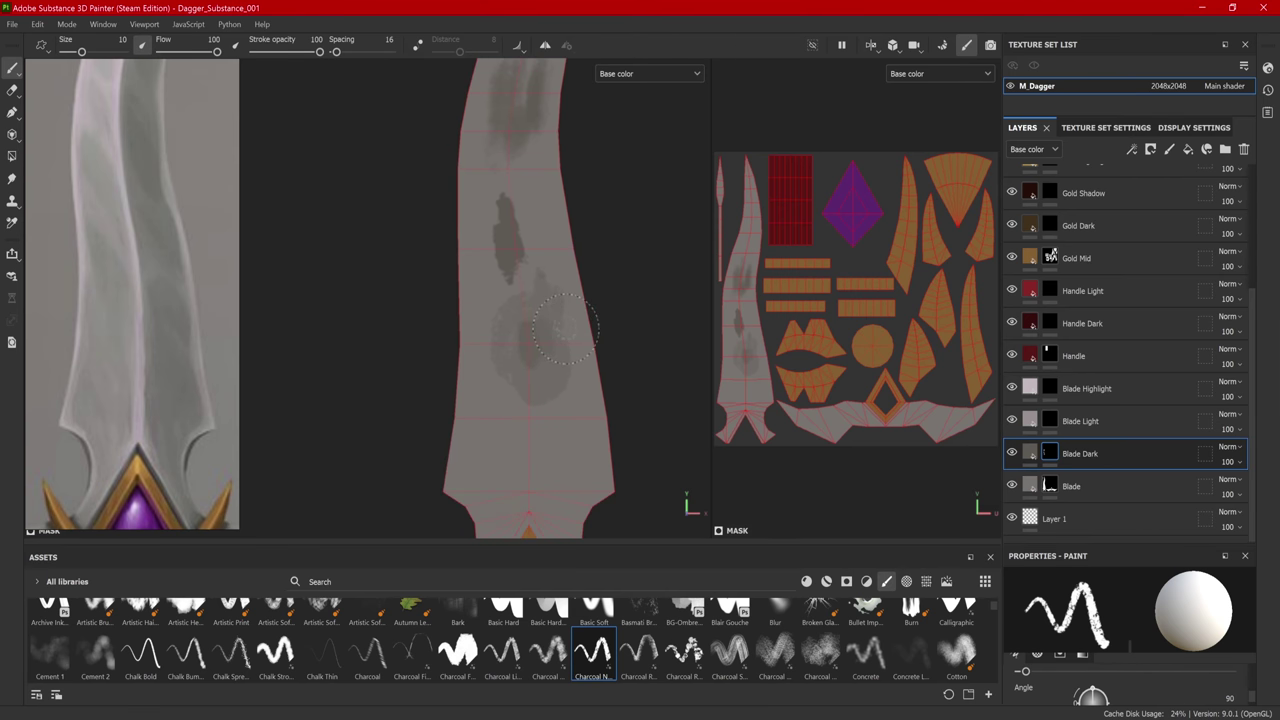
key("d")
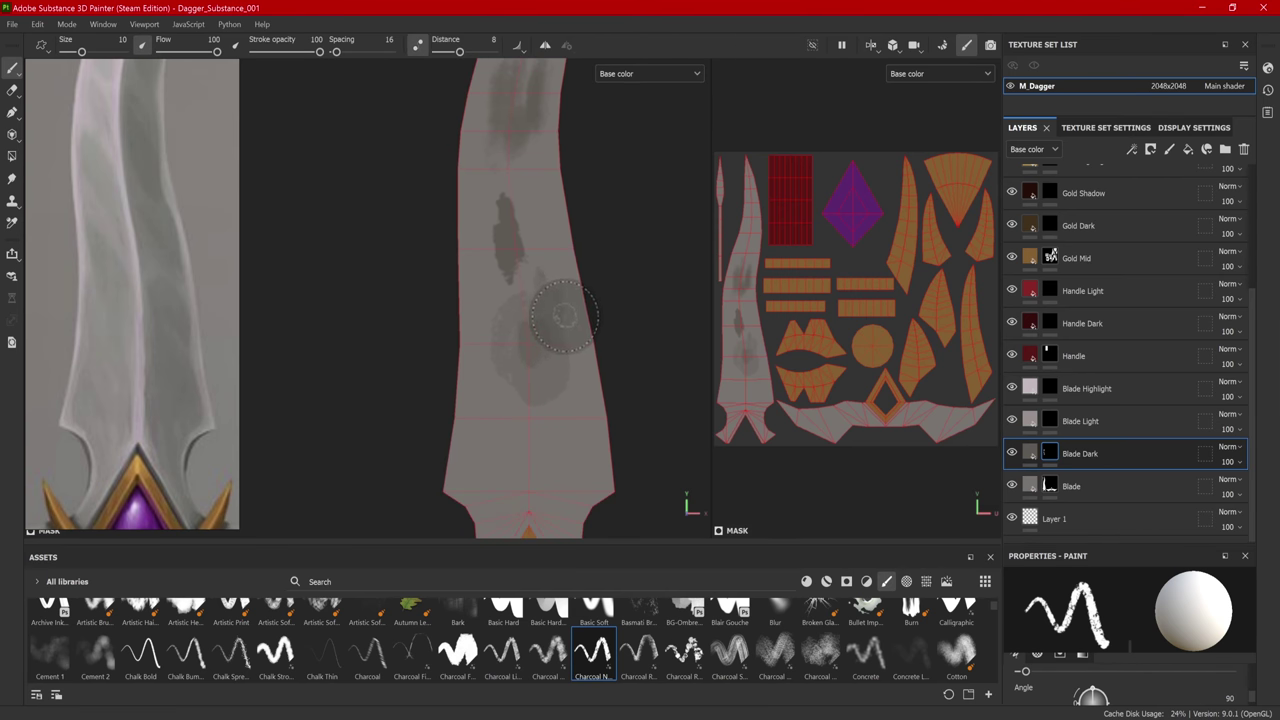
key("l")
left_click(417, 45)
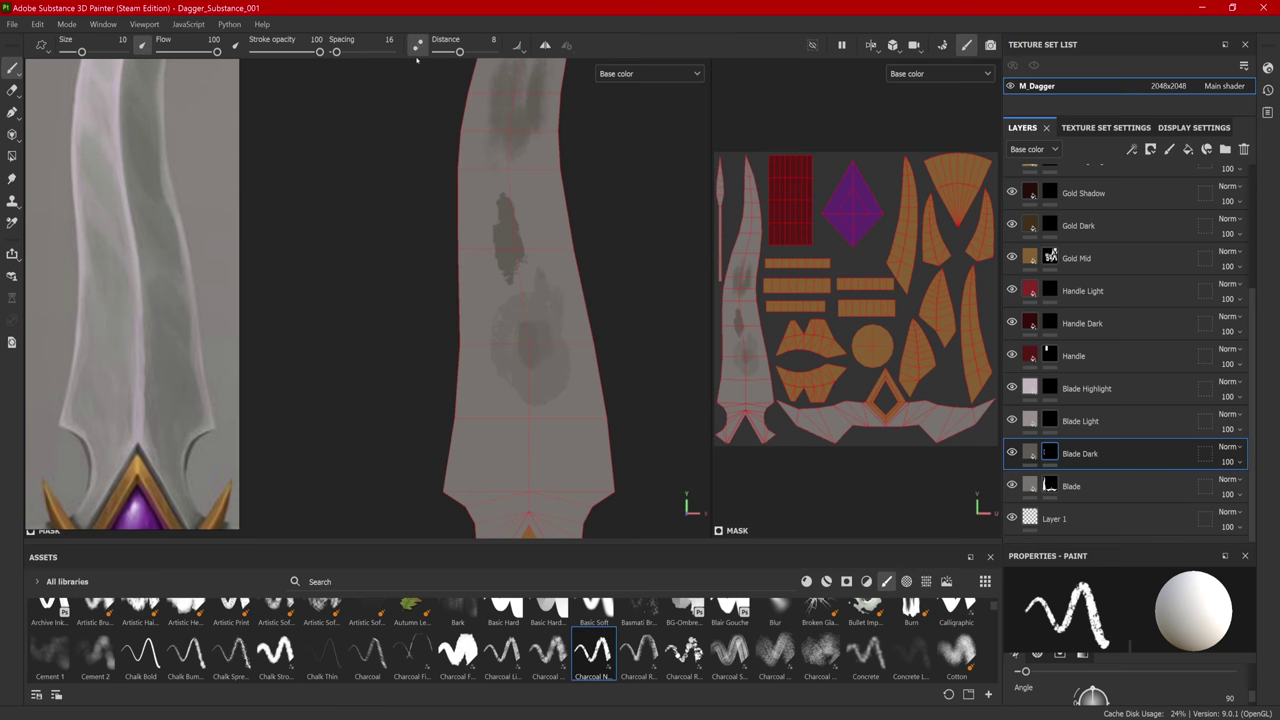
Step: Try a Lazy Mouse stroke on the lower blade and undo it together with the earlier Blade Dark test marks
mouse_move(552, 367)
middle_mouse_down("alt")
mouse_move(557, 297)
mouse_move(540, 359)
middle_mouse_up("alt")
key("ctrl+z")
key("ctrl+z")
key("ctrl+z")
key("ctrl+z")
key("ctrl+z")
Step: Paint a long winding Lazy Mouse stroke down the blade in Blade Dark, and a short curved one with distance 1.9
middle_click_drag(521, 239, 526, 286, "alt")
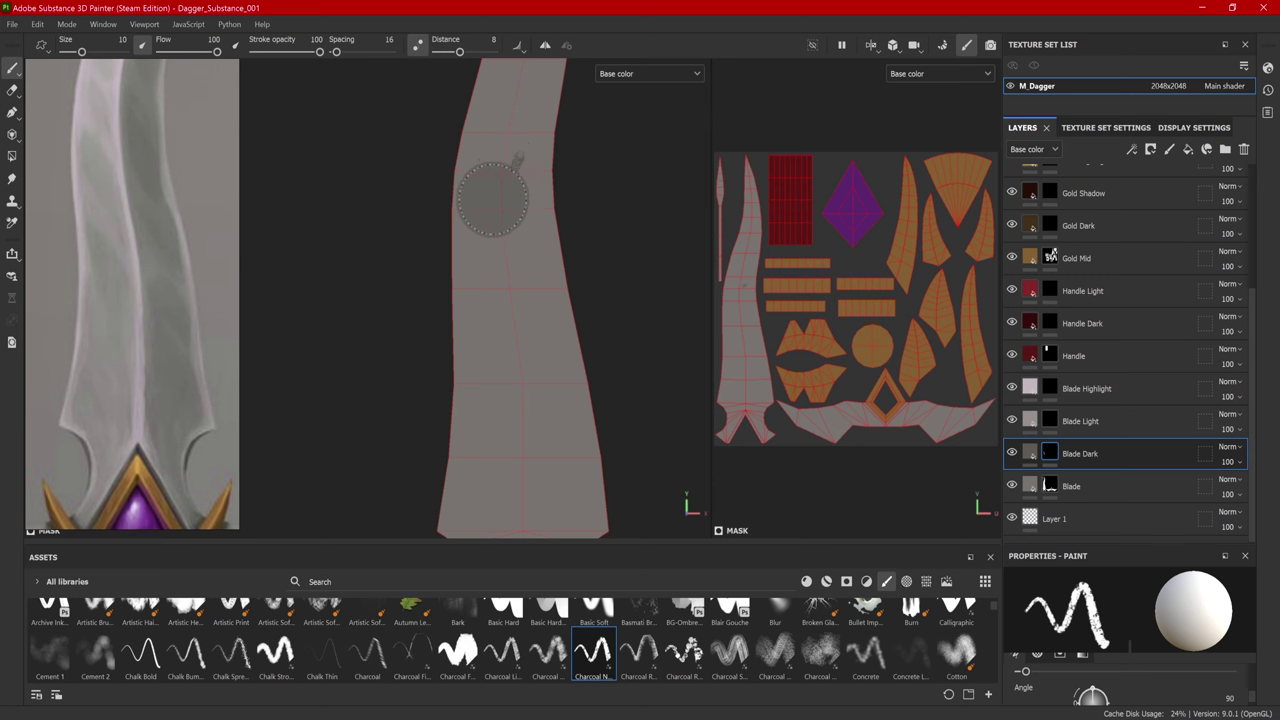
mouse_move(489, 205)
left_mouse_down()
mouse_move(485, 267)
mouse_move(540, 318)
mouse_move(545, 348)
left_mouse_up()
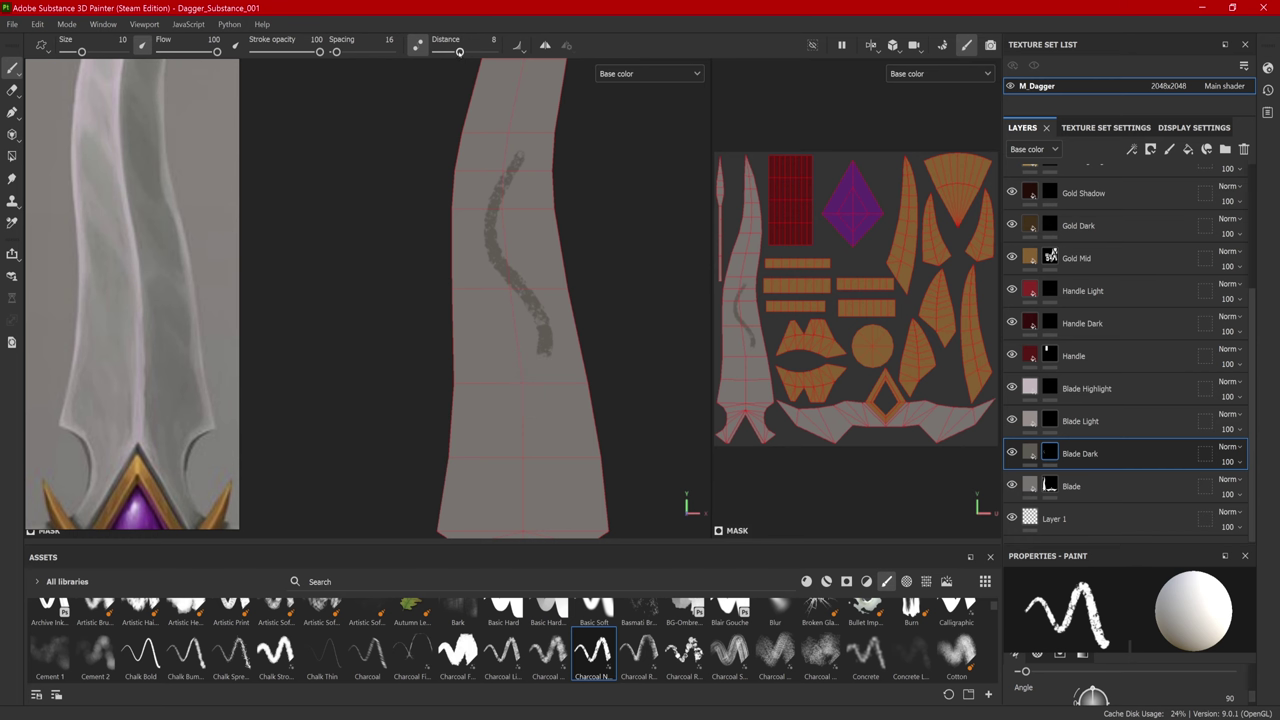
left_click_drag(460, 51, 442, 51)
mouse_move(505, 338)
left_mouse_down()
mouse_move(498, 328)
mouse_move(487, 347)
mouse_move(516, 378)
left_mouse_up()
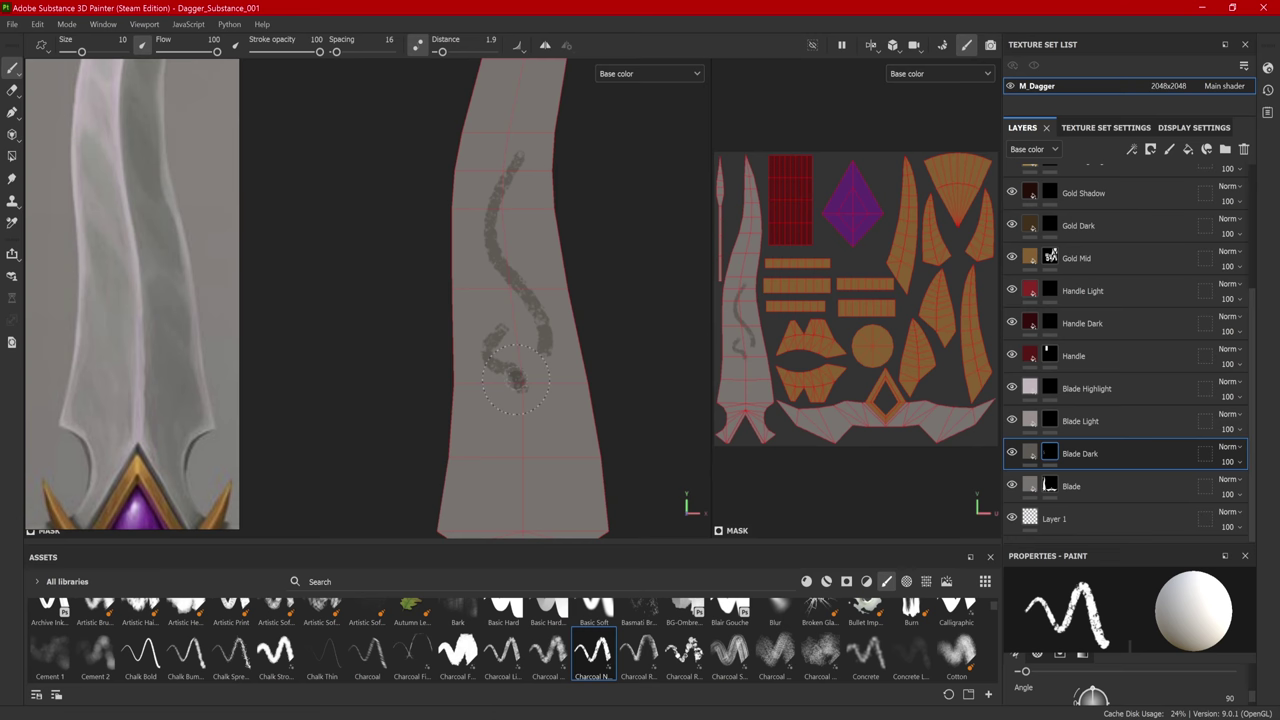
Step: Try a Blade Dark stroke on the upper blade with the Lazy Mouse distance at 16.67 and undo it
left_click_drag(442, 51, 484, 51)
middle_click_drag(527, 300, 528, 484)
mouse_move(550, 115)
left_mouse_down()
mouse_move(520, 217)
mouse_move(541, 326)
left_mouse_up()
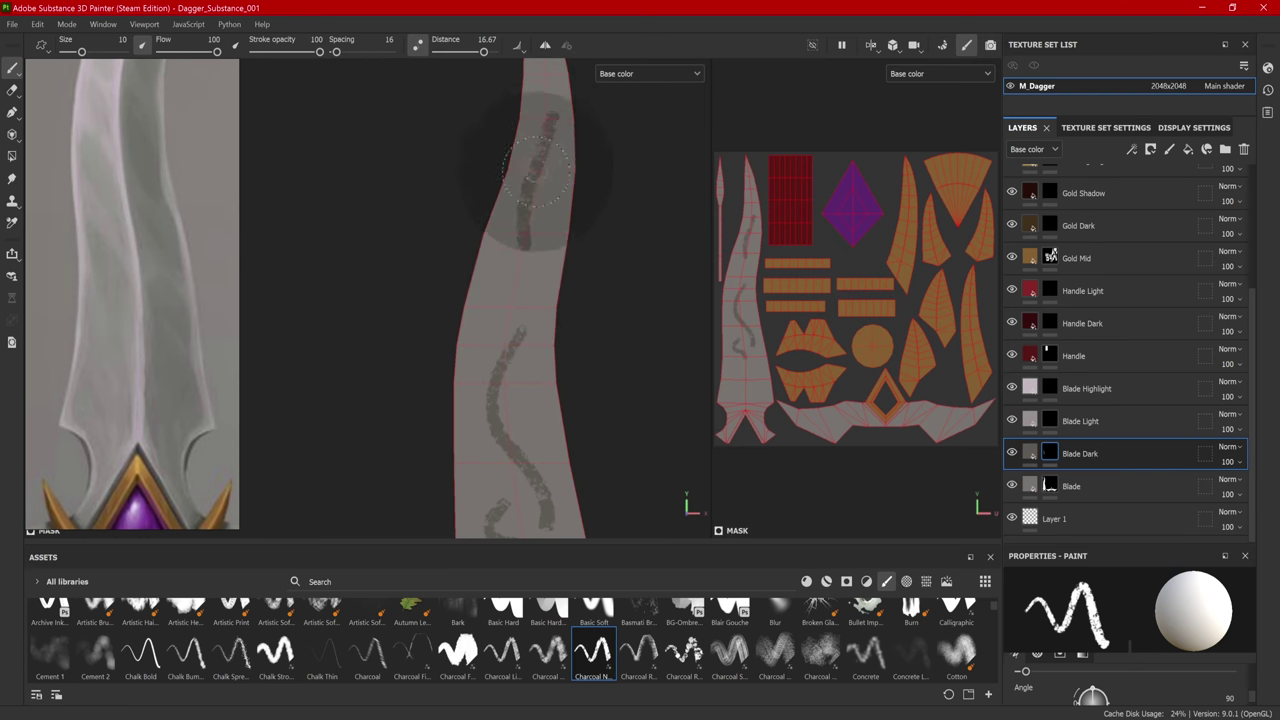
key("ctrl+z")
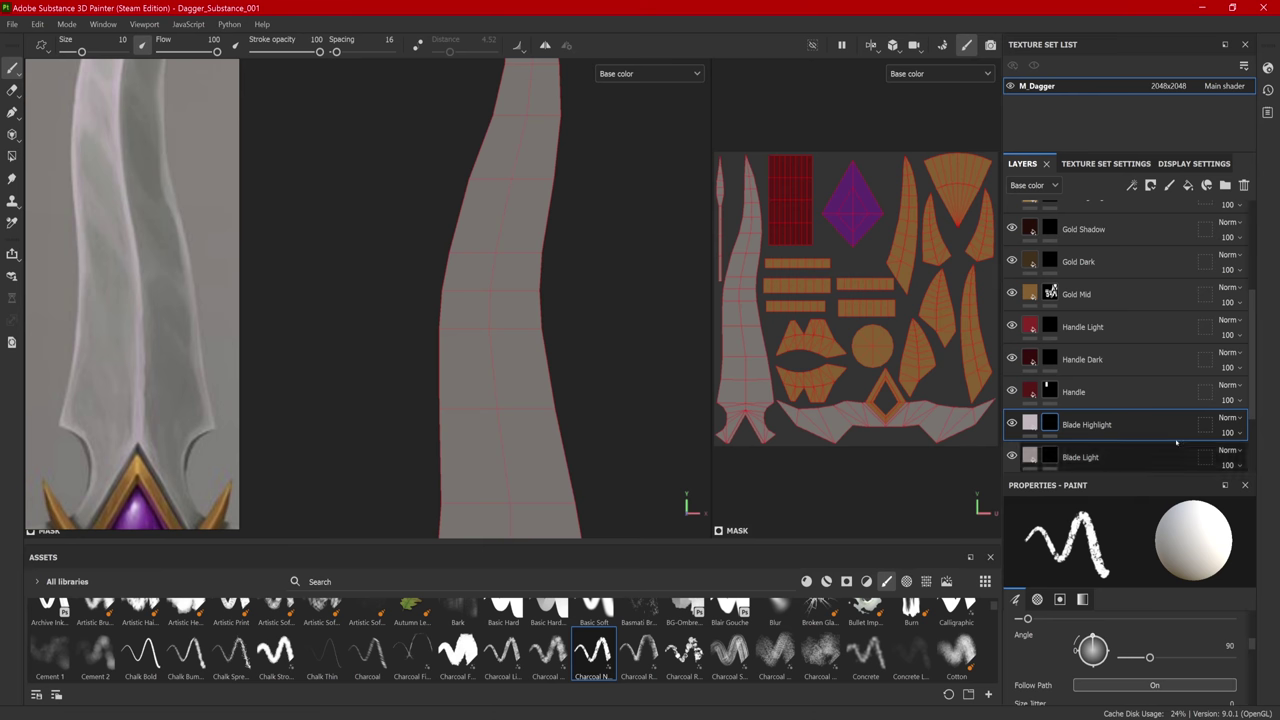
Step: Paint a solid vertical dark patch on the middle of the blade in the Blade Dark mask
scroll(1253, 418, "down", 1)
scroll(1253, 418, "down", 1)
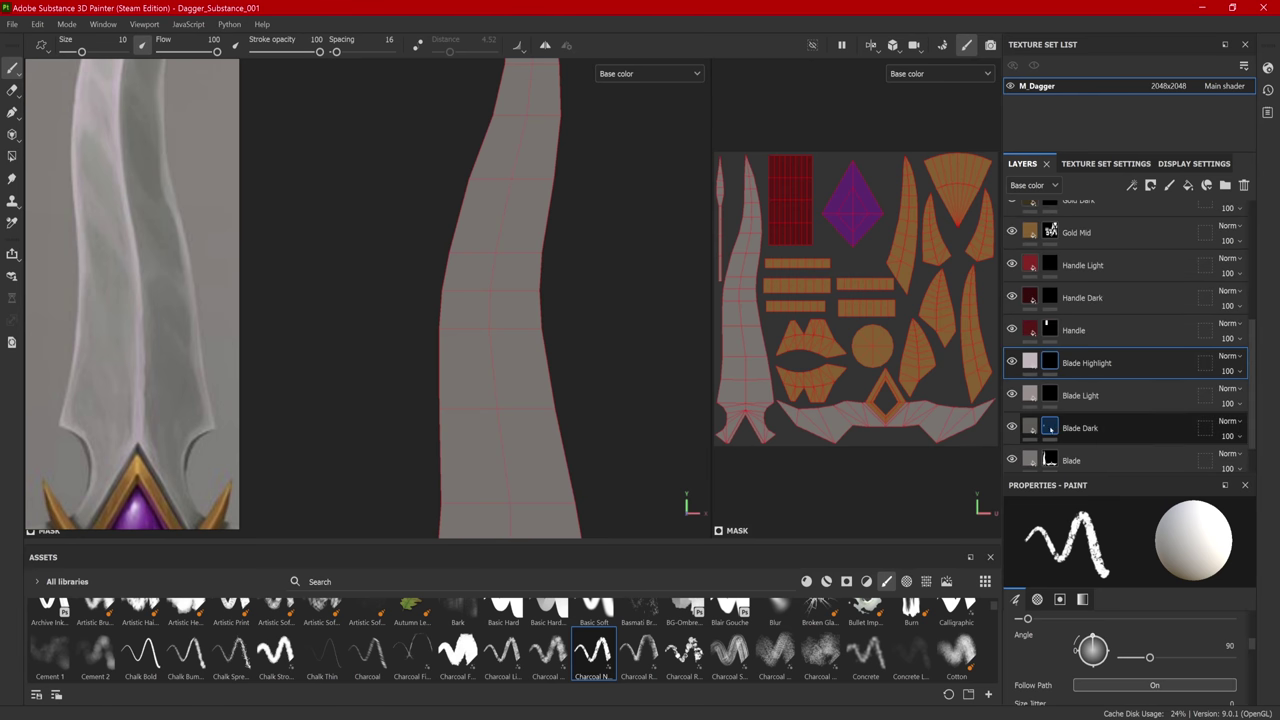
left_click(1059, 431)
left_click_drag(497, 305, 489, 395)
Step: Paint a light patch over the upper part of the dark patch in the Blade Highlight mask
left_click(1053, 394)
left_click(1052, 364)
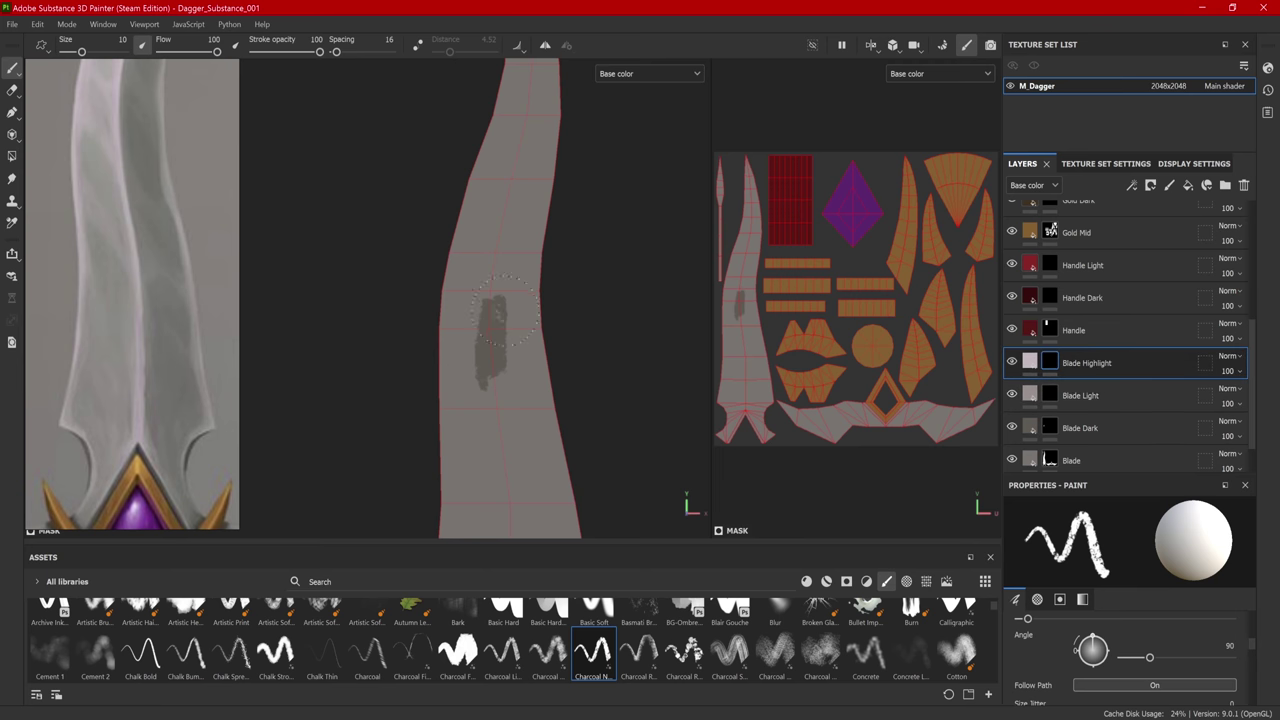
mouse_move(501, 294)
left_mouse_down()
mouse_move(495, 322)
mouse_move(487, 298)
mouse_move(509, 315)
left_mouse_up()
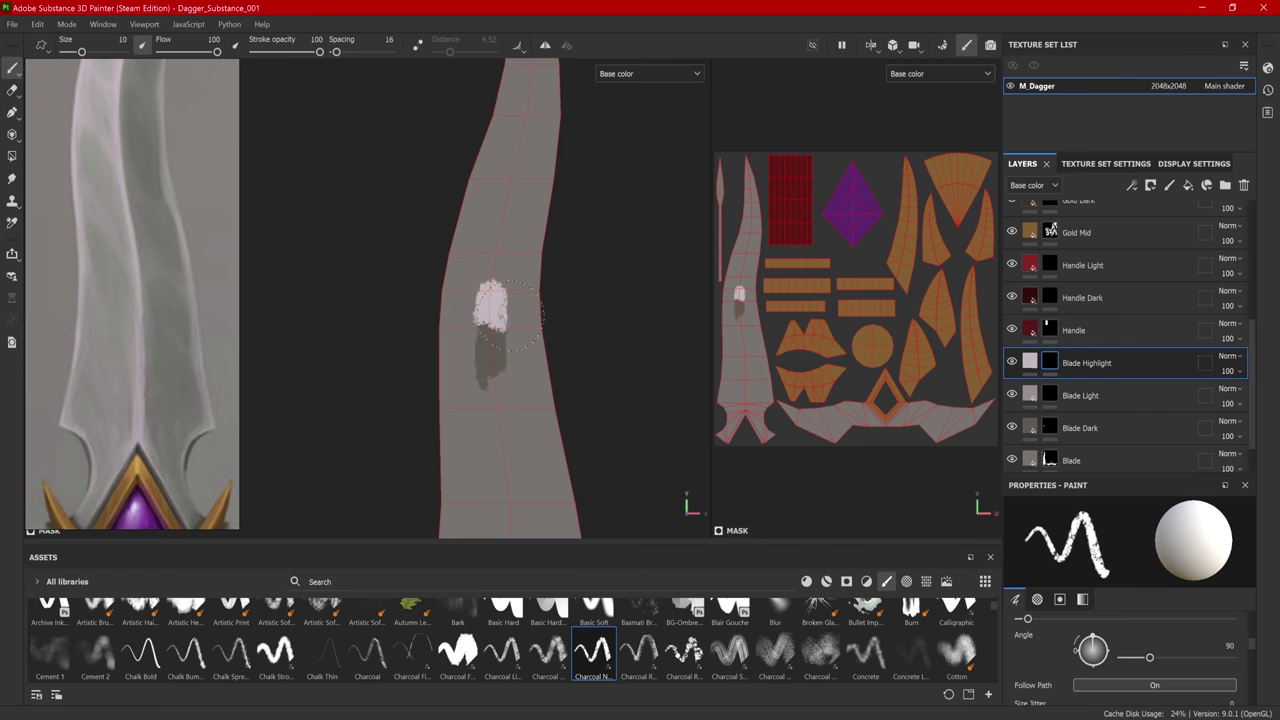
Step: Smudge the lower edge of the Blade Highlight patch into the dark patch, and make the Blade Dark mask active
left_click(12, 178)
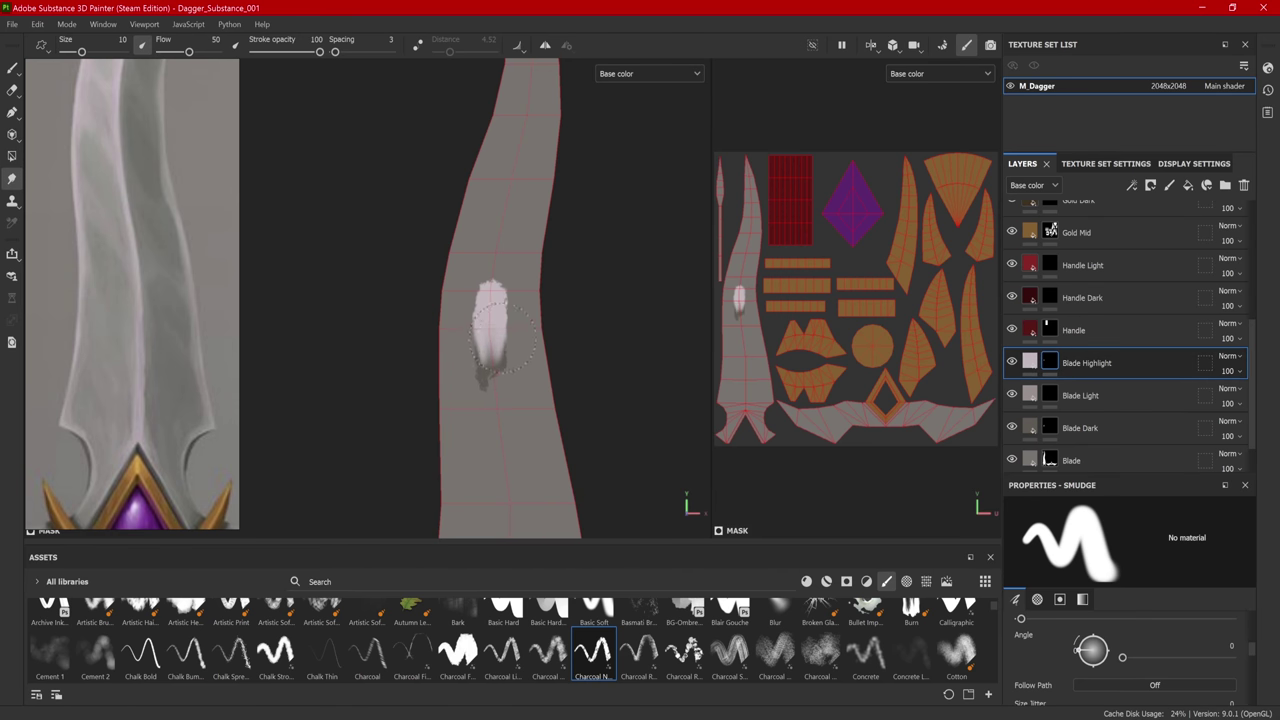
left_click_drag(500, 352, 486, 366)
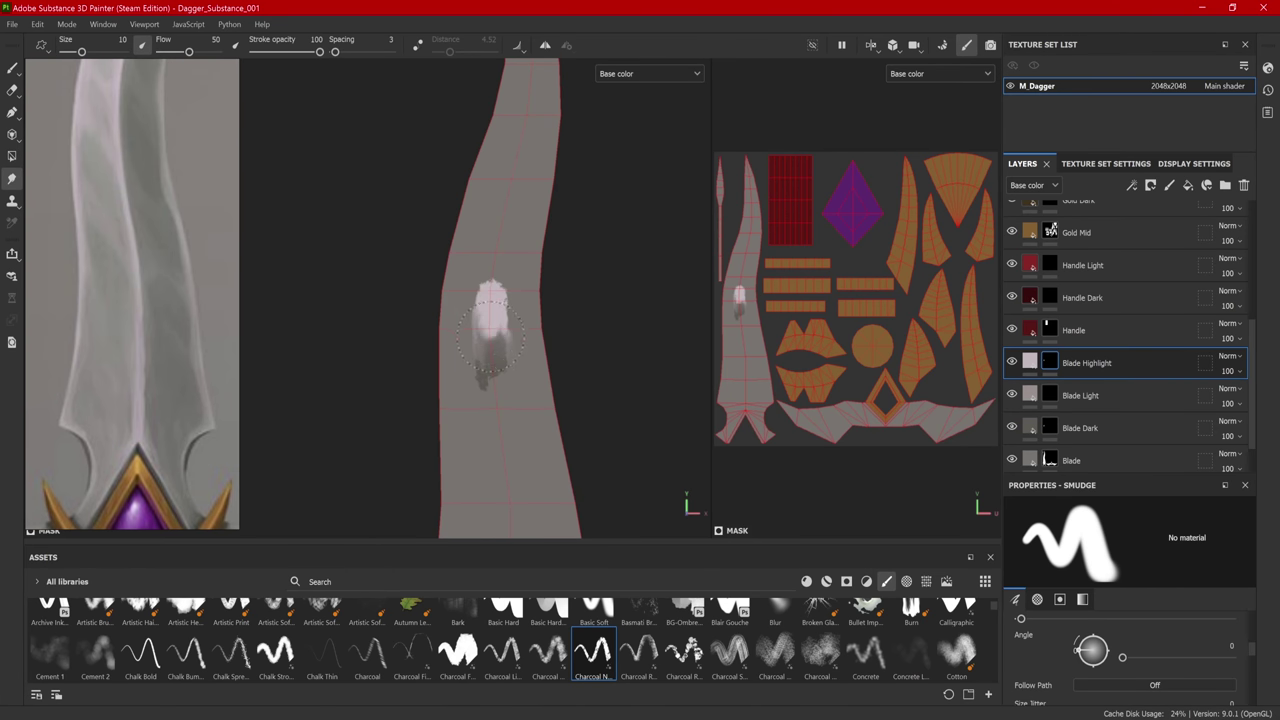
left_click(1053, 420)
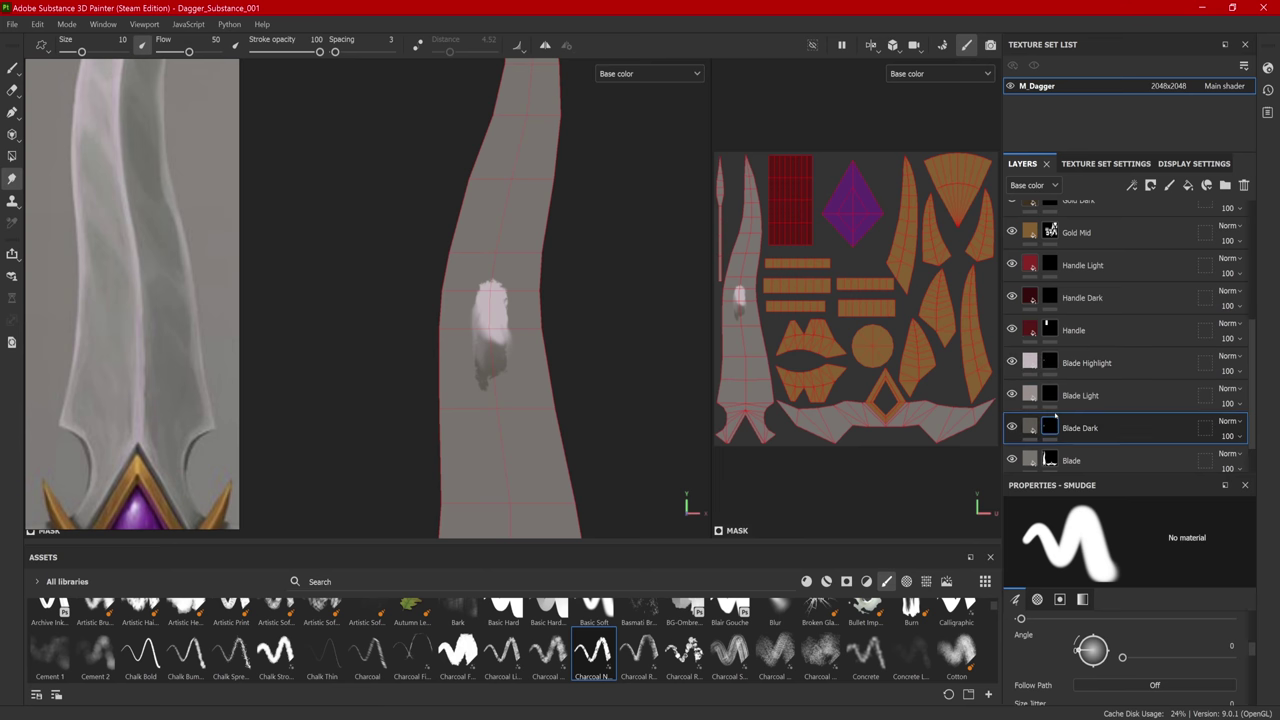
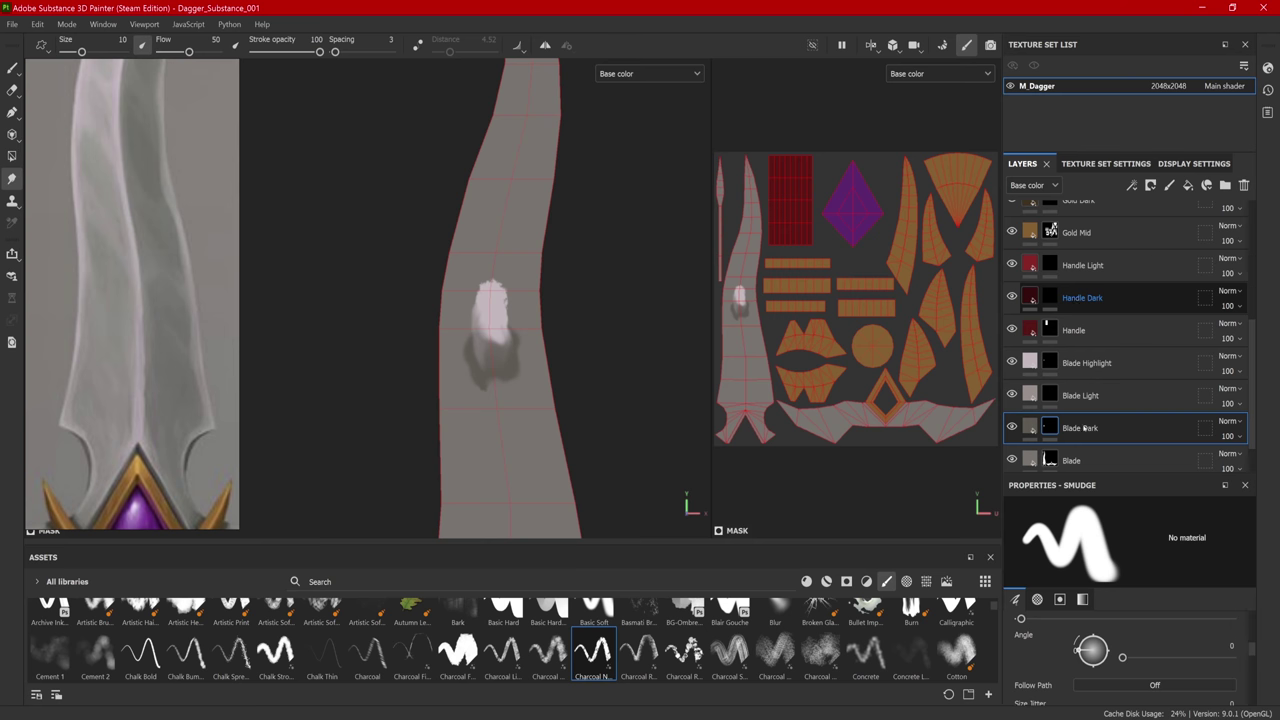
Step: Smudge the top of the Blade Highlight patch upward along the blade in the Blade Highlight mask
left_click(1060, 362)
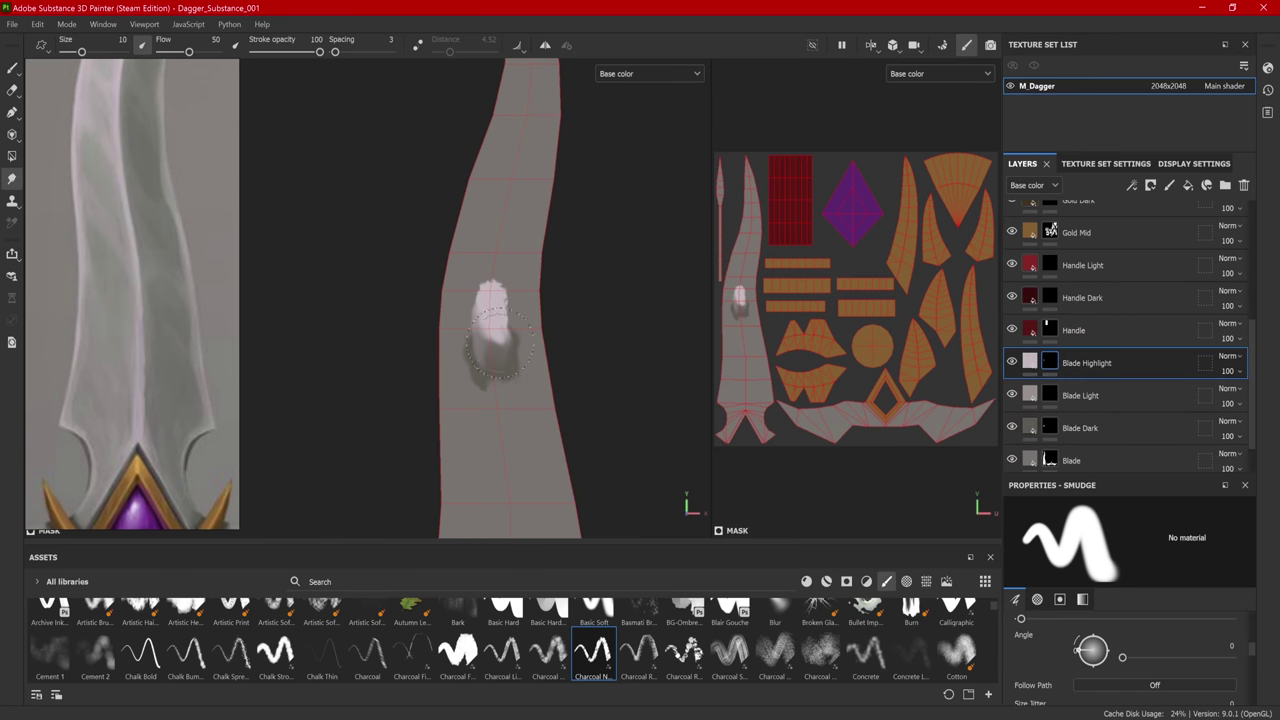
mouse_move(506, 295)
left_mouse_down()
mouse_move(513, 213)
mouse_move(501, 268)
mouse_move(506, 228)
left_mouse_up()
mouse_move(490, 301)
left_mouse_down()
mouse_move(494, 240)
mouse_move(487, 249)
mouse_move(484, 262)
mouse_move(535, 232)
mouse_move(521, 245)
mouse_move(516, 210)
left_mouse_up()
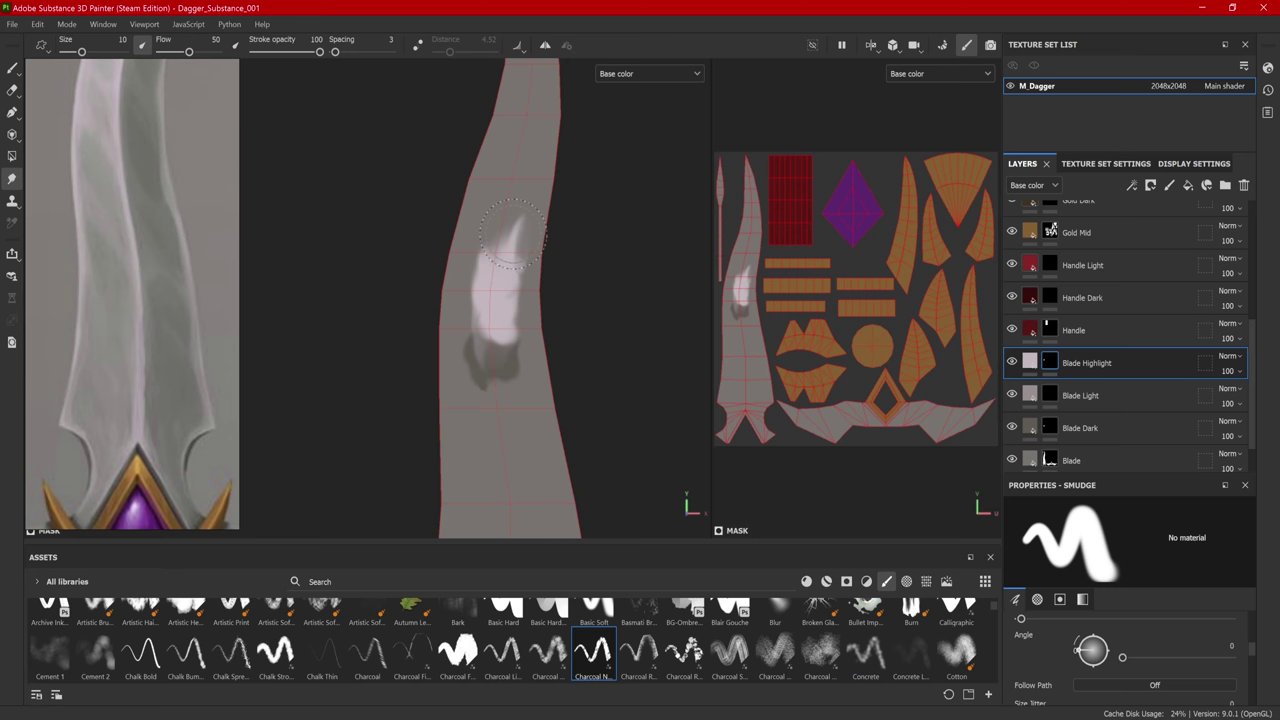
Step: Erase the upper part of the highlight patch softly with the Eraser at flow 9
left_click(12, 67)
left_click(12, 89)
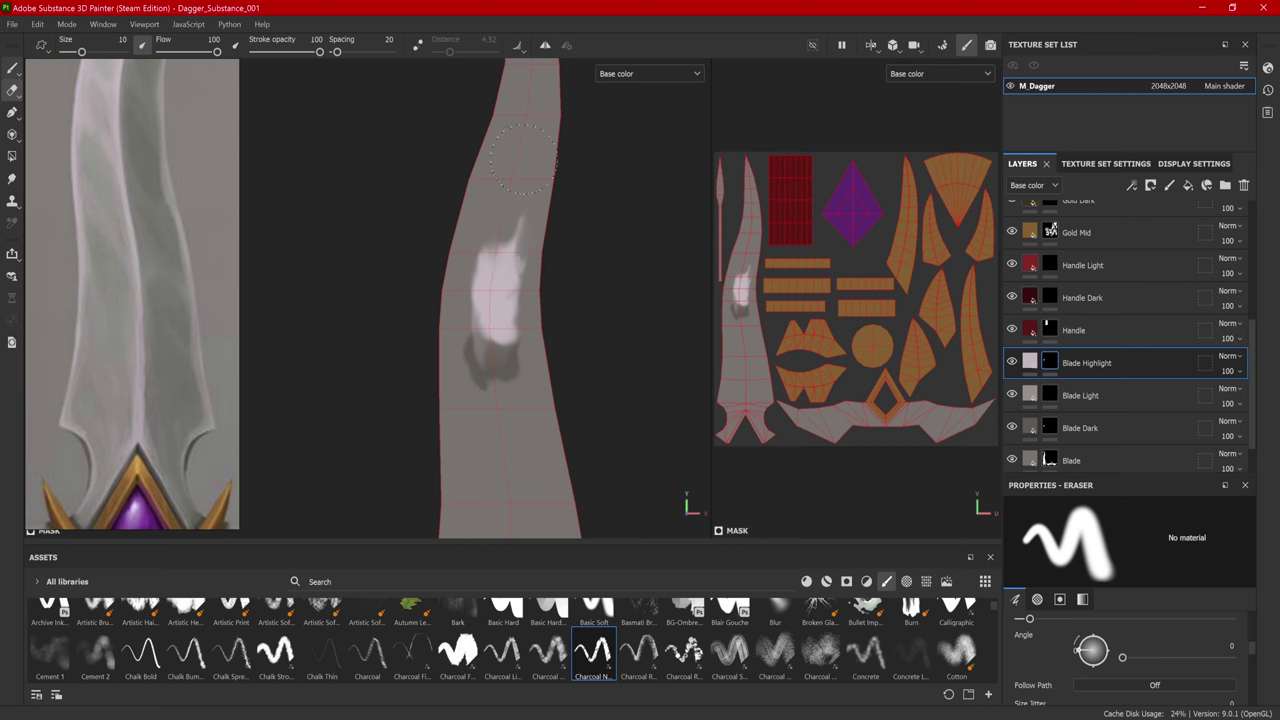
left_click_drag(217, 51, 165, 51)
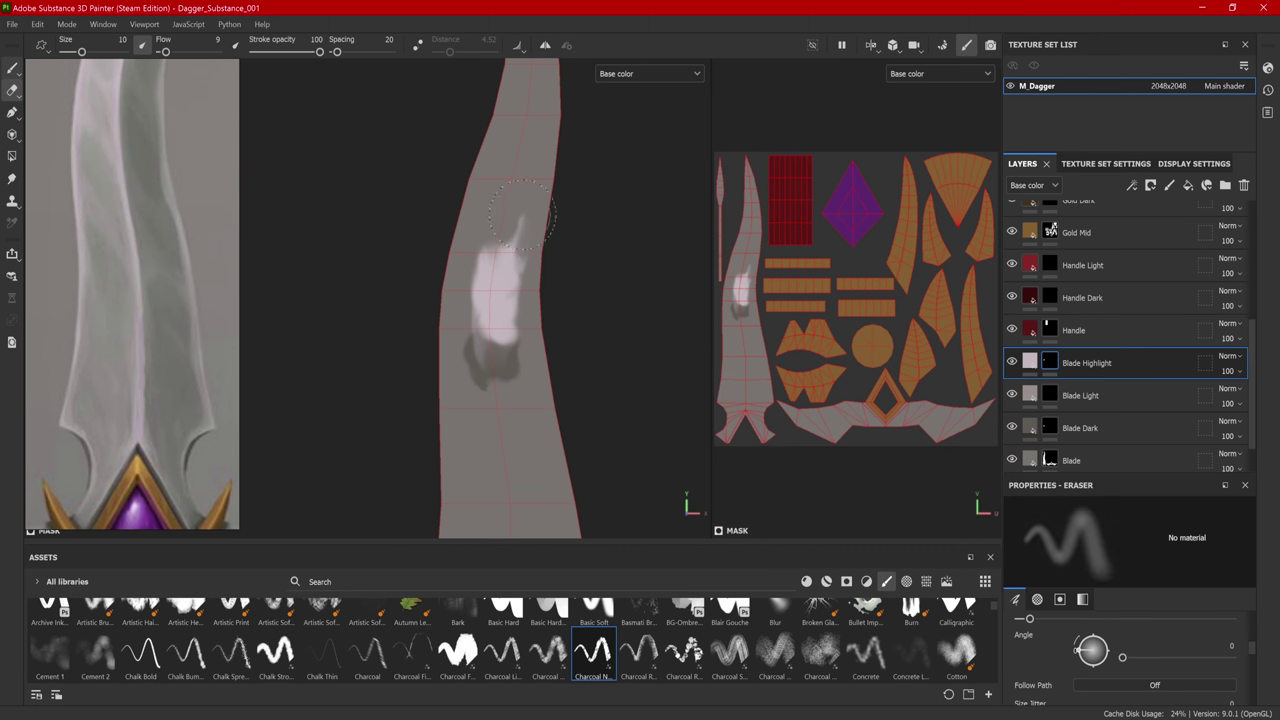
mouse_move(522, 214)
left_mouse_down()
mouse_move(526, 289)
mouse_move(512, 238)
mouse_move(516, 283)
mouse_move(513, 258)
left_mouse_up()
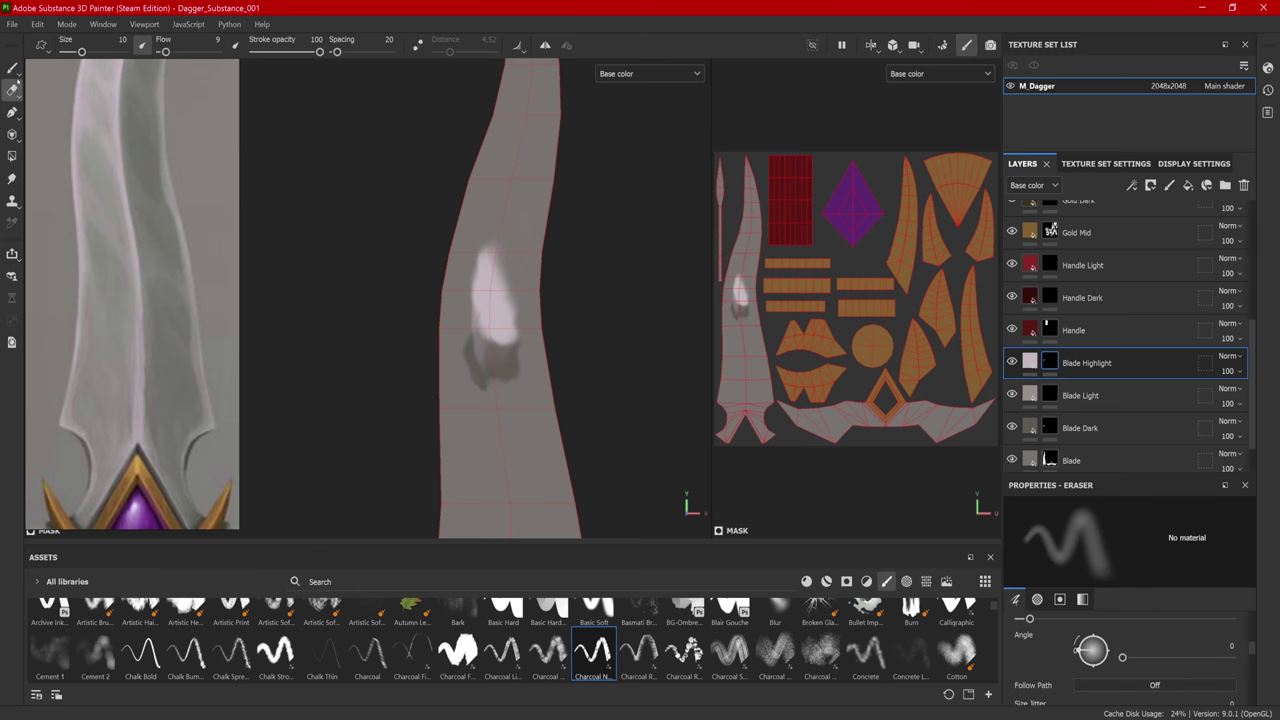
Step: Paint white onto the top of the highlight patch, and partly mask it out with black at flow 13
left_click(12, 67)
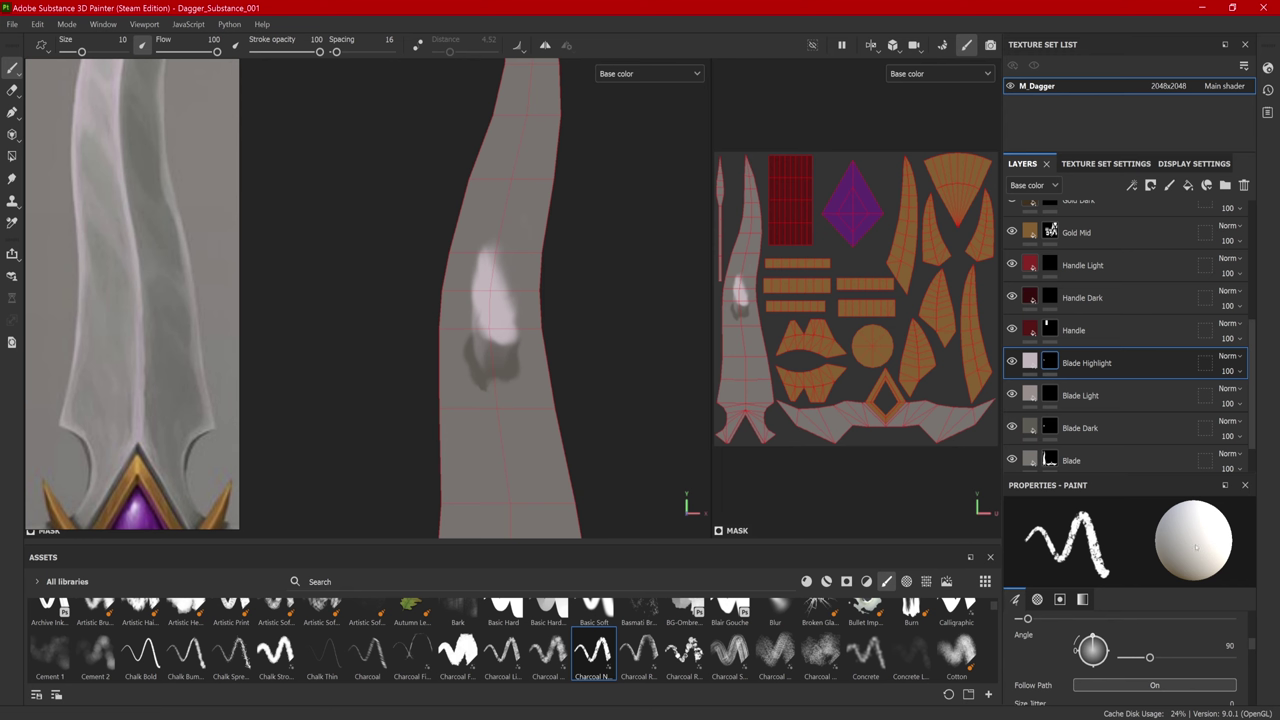
left_click_drag(501, 241, 497, 250)
key("x")
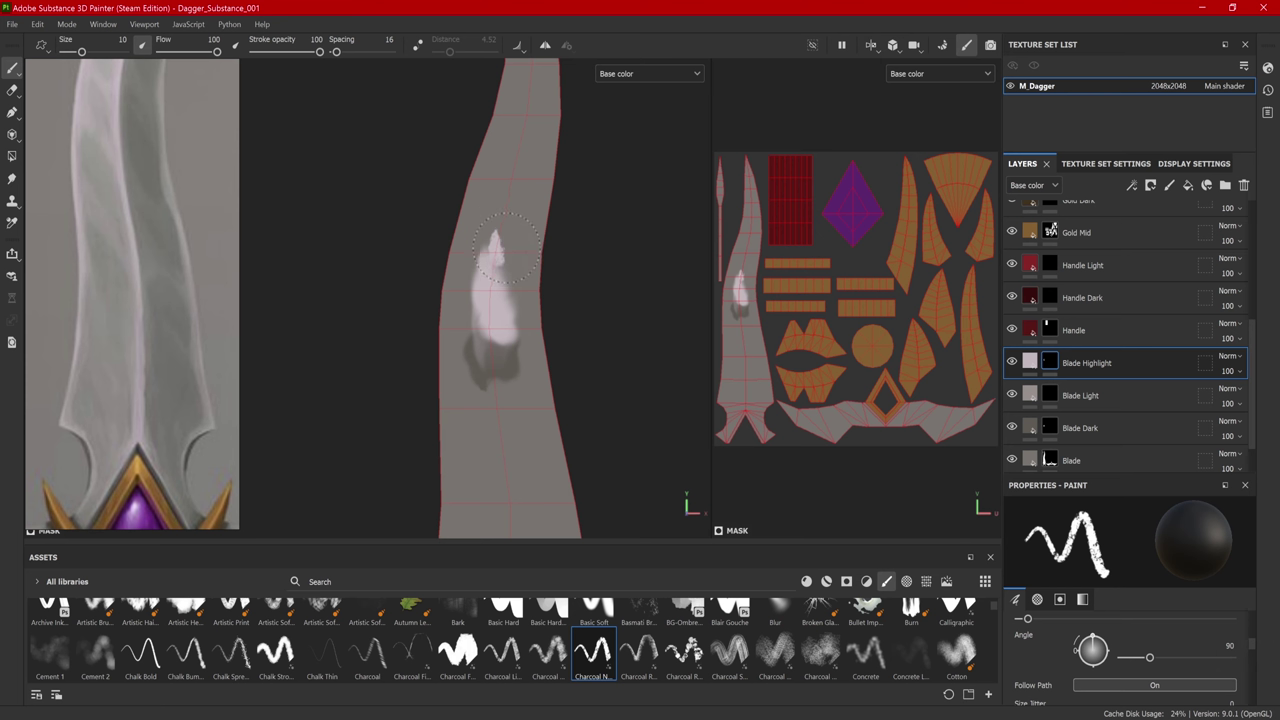
left_click_drag(217, 52, 168, 52)
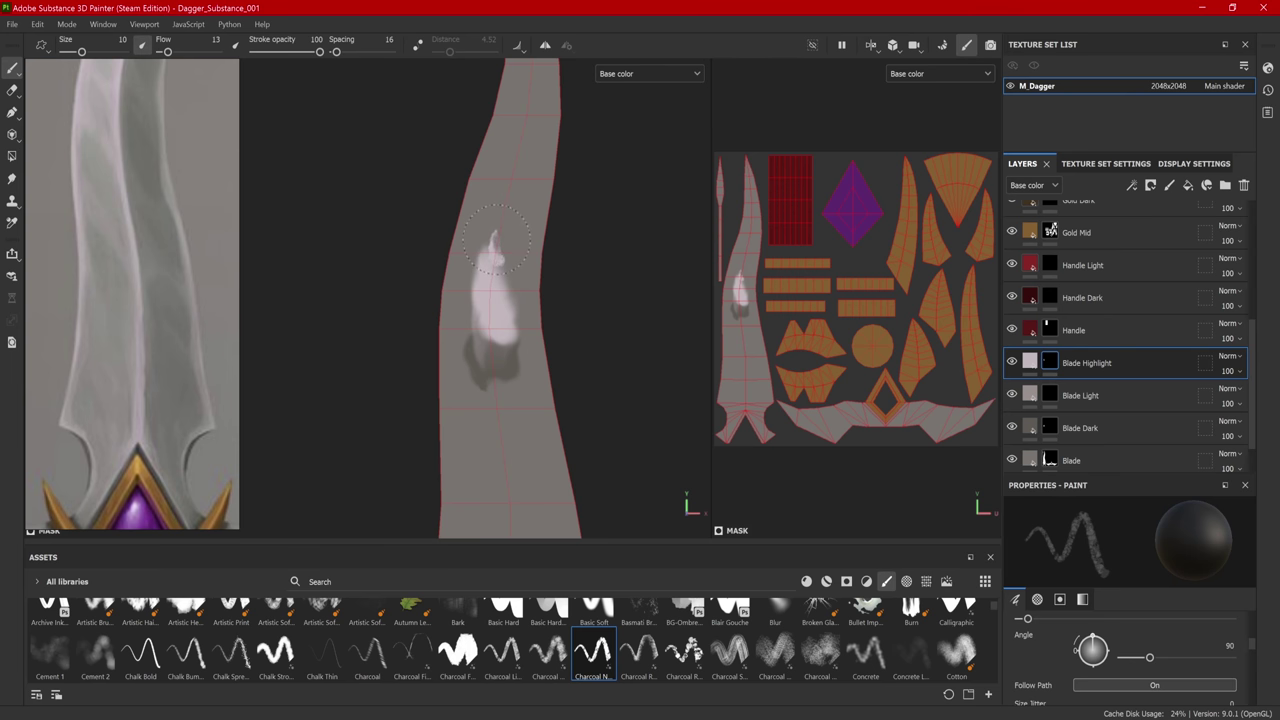
Step: Restore the brush flow to 100 and choose Tangent | Wrap as the brush alignment
left_click_drag(167, 51, 265, 55)
middle_click_drag(595, 424, 606, 191, "alt")
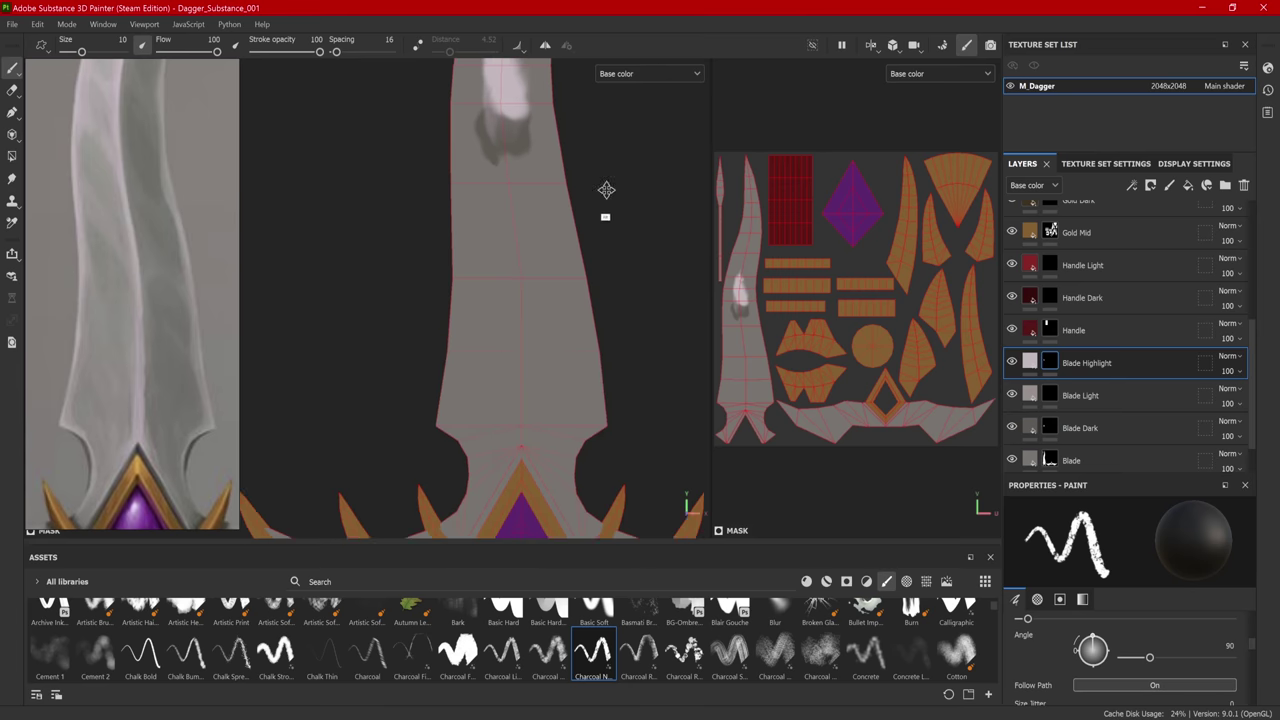
right_click_drag(590, 328, 531, 252, "alt")
mouse_move(565, 380)
middle_mouse_down("alt")
mouse_move(563, 354)
mouse_move(555, 379)
mouse_move(550, 369)
middle_mouse_up("alt")
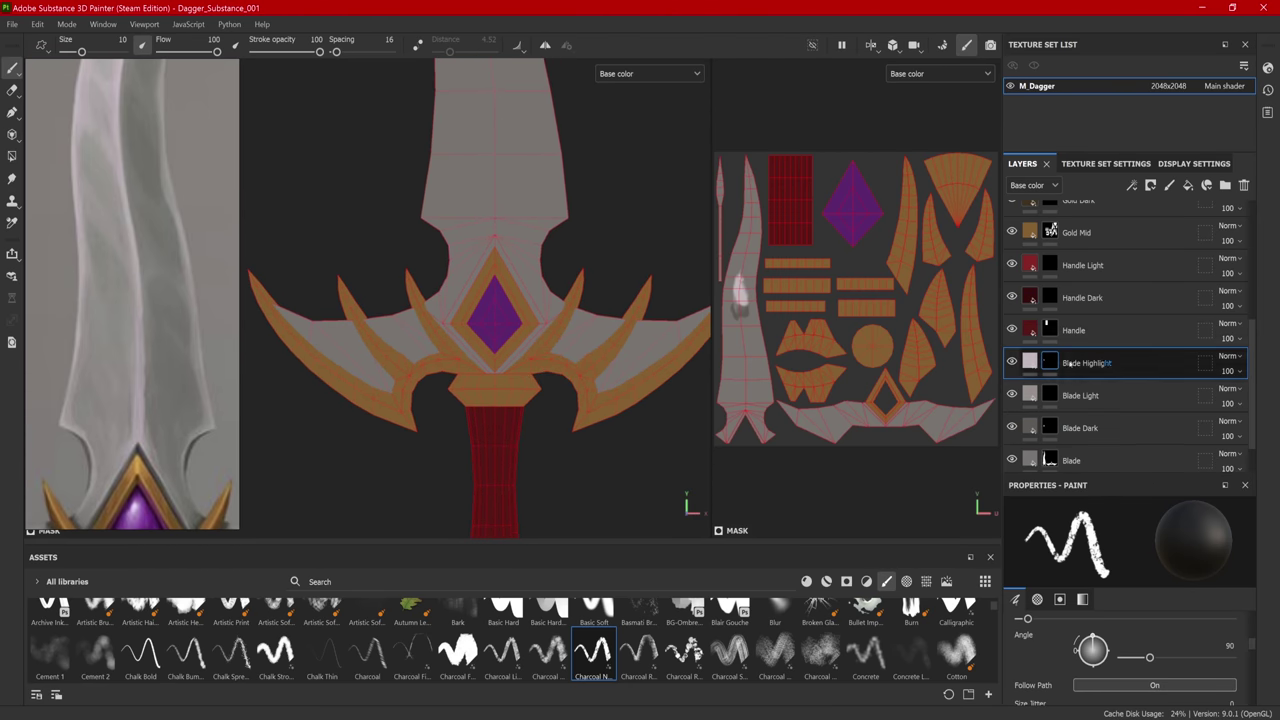
left_click_drag(1131, 476, 1131, 342)
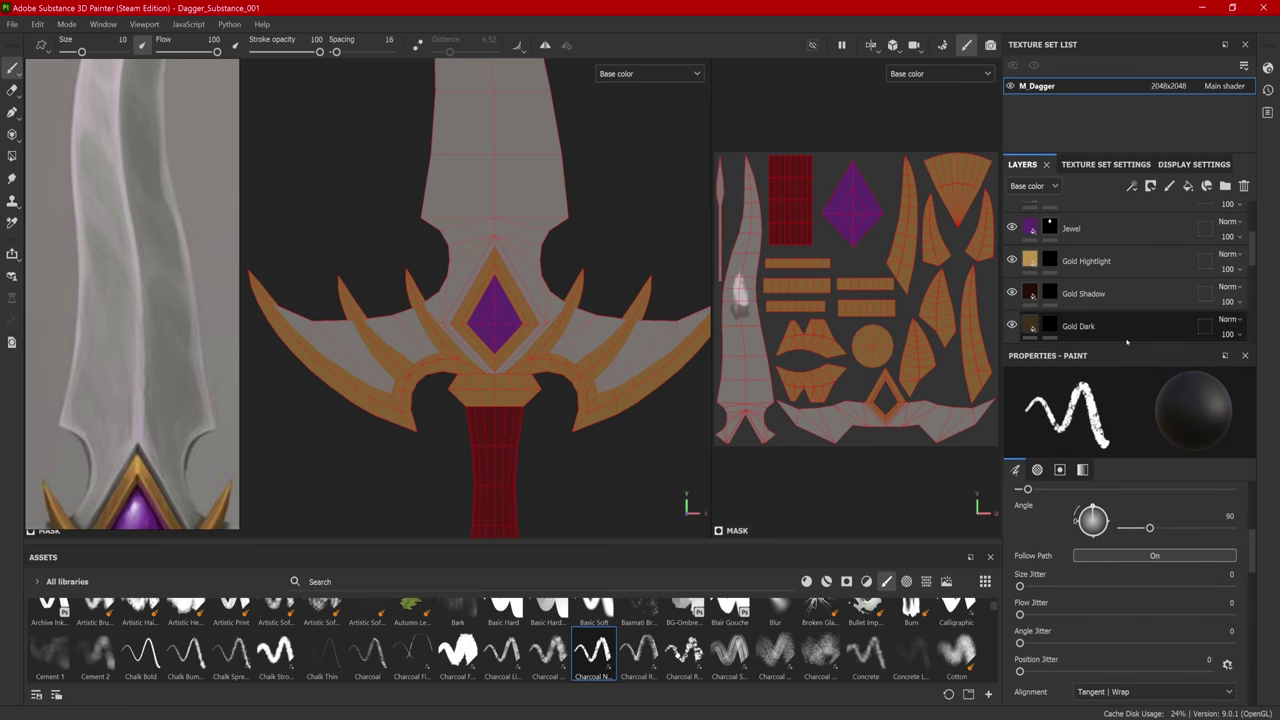
left_click_drag(1252, 544, 1252, 577)
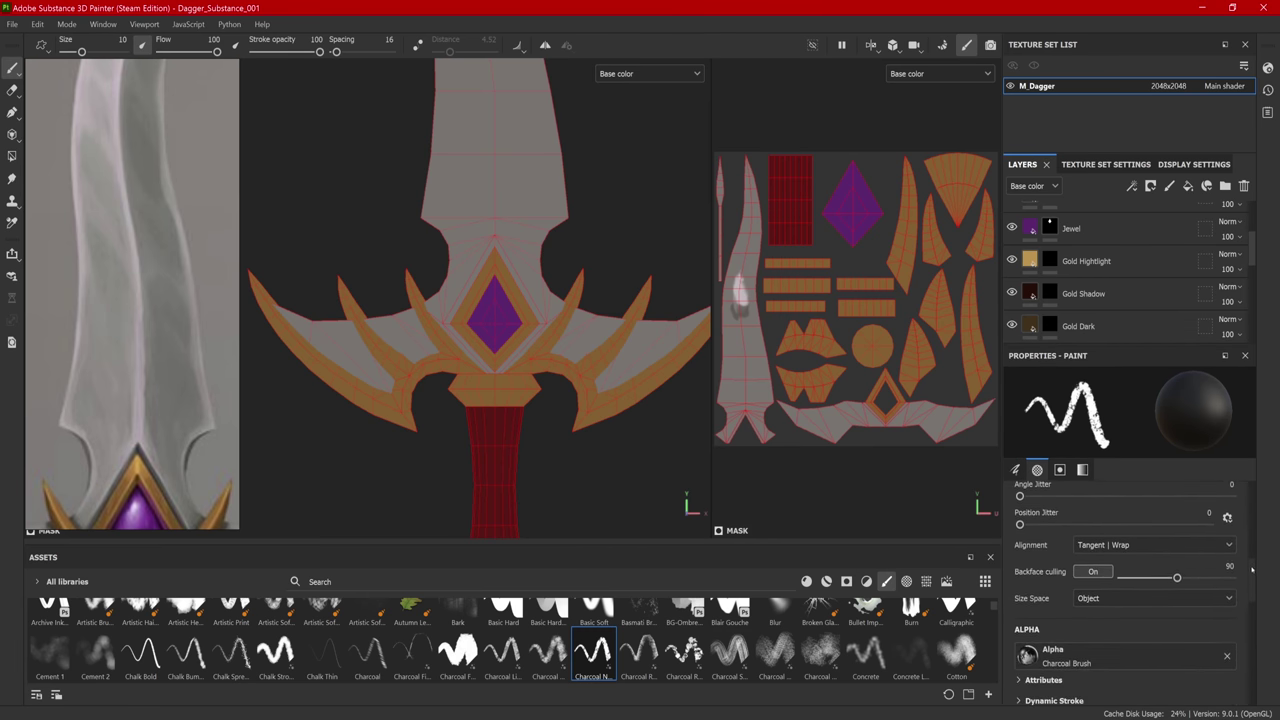
left_click(1150, 546)
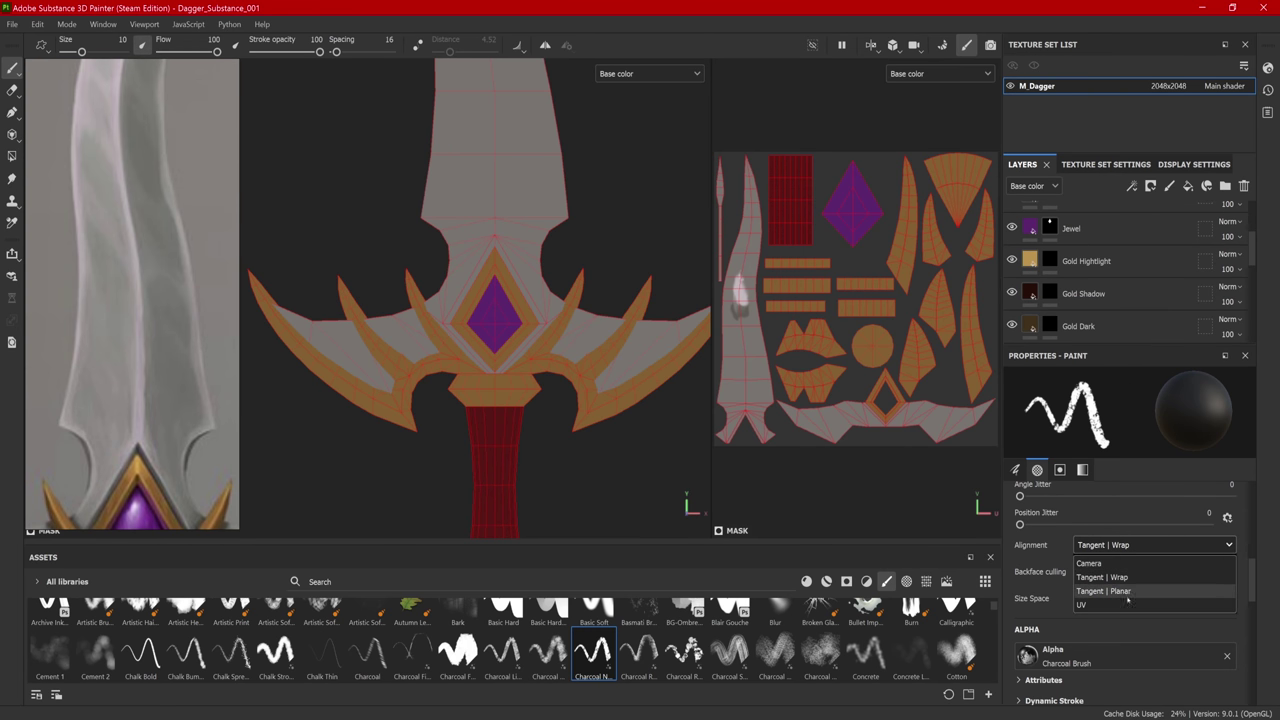
left_click(1127, 578)
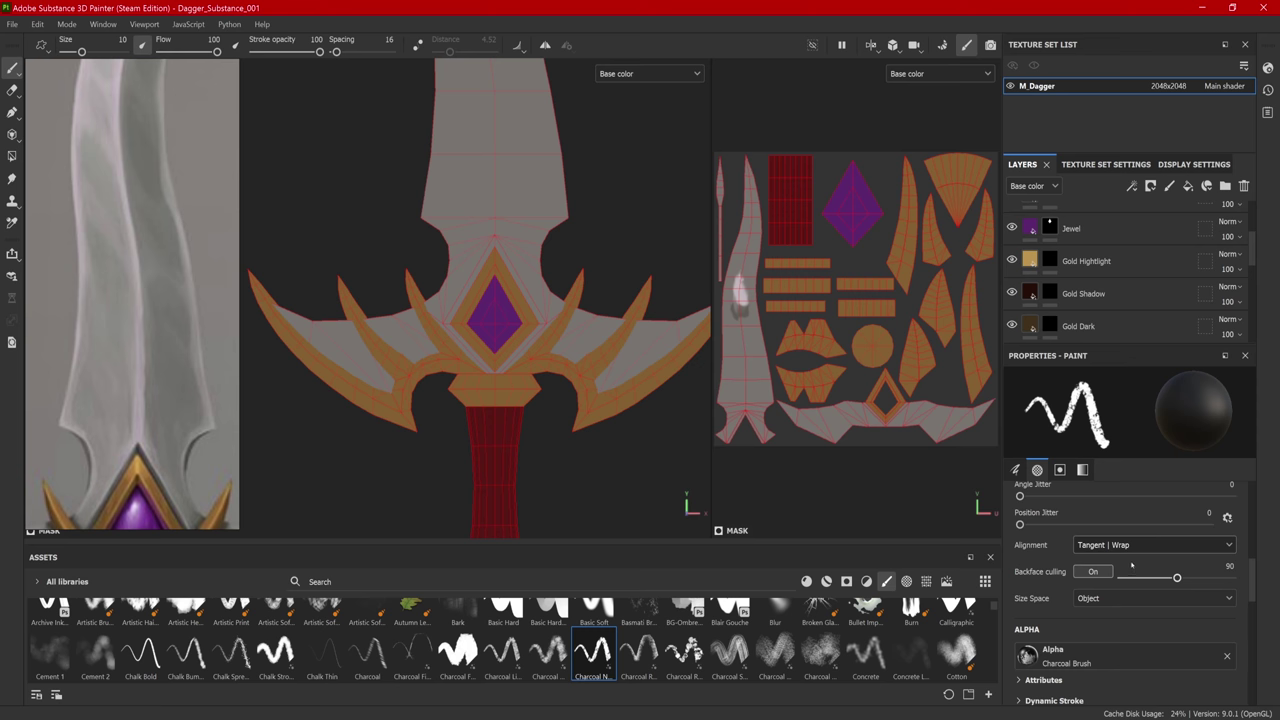
Step: Try a Blade Highlight stroke near the notch at the blade's base, undo it, and switch to the Basic Soft brush
mouse_move(507, 414)
left_mouse_down("alt")
mouse_move(549, 434)
mouse_move(520, 431)
mouse_move(645, 438)
mouse_move(549, 343)
left_mouse_up("alt")
middle_click_drag(549, 343, 577, 354, "alt")
right_click_drag(577, 354, 592, 404, "alt")
mouse_move(592, 404)
middle_mouse_down("alt")
mouse_move(584, 290)
mouse_move(601, 417)
middle_mouse_up("alt")
middle_click_drag(509, 384, 517, 412, "alt")
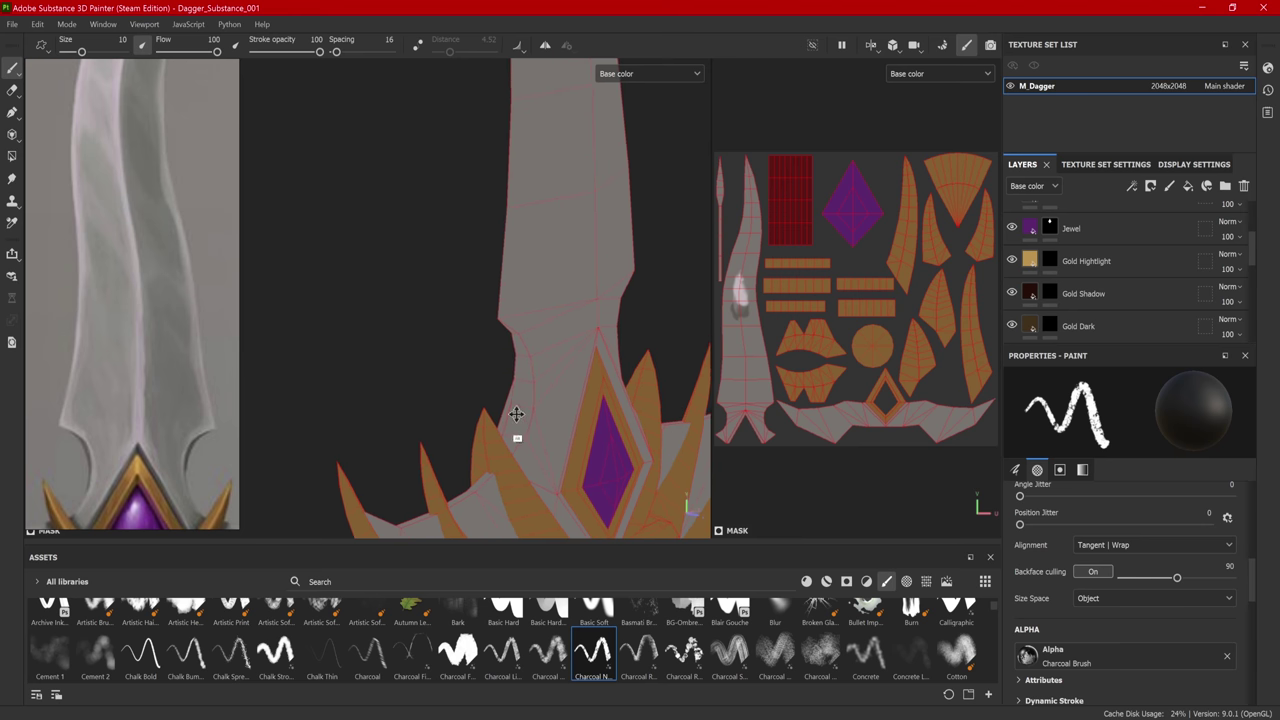
right_click_drag(517, 412, 626, 411, "alt")
middle_click_drag(626, 411, 590, 315, "alt")
mouse_move(551, 341)
left_mouse_down("alt")
mouse_move(563, 337)
mouse_move(550, 300)
left_mouse_up("alt")
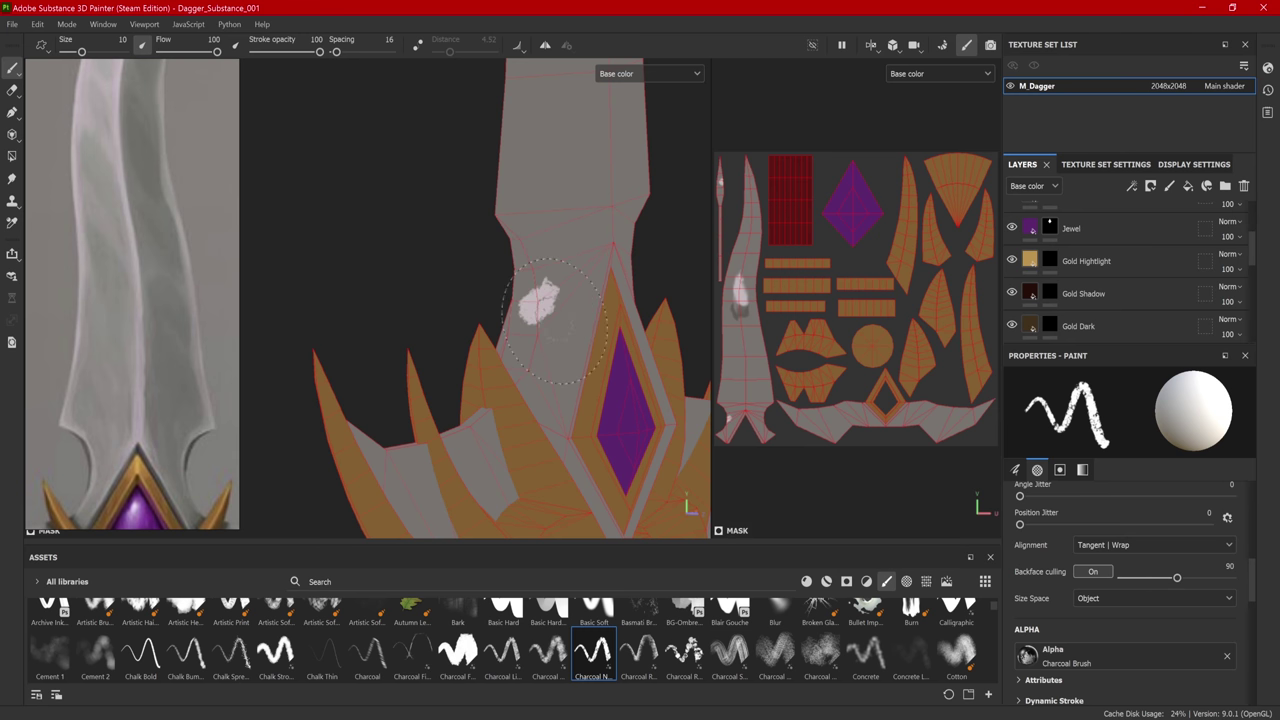
left_click(595, 611)
middle_click_drag(549, 297, 551, 306, "alt")
key("ctrl+z")
key("ctrl+z")
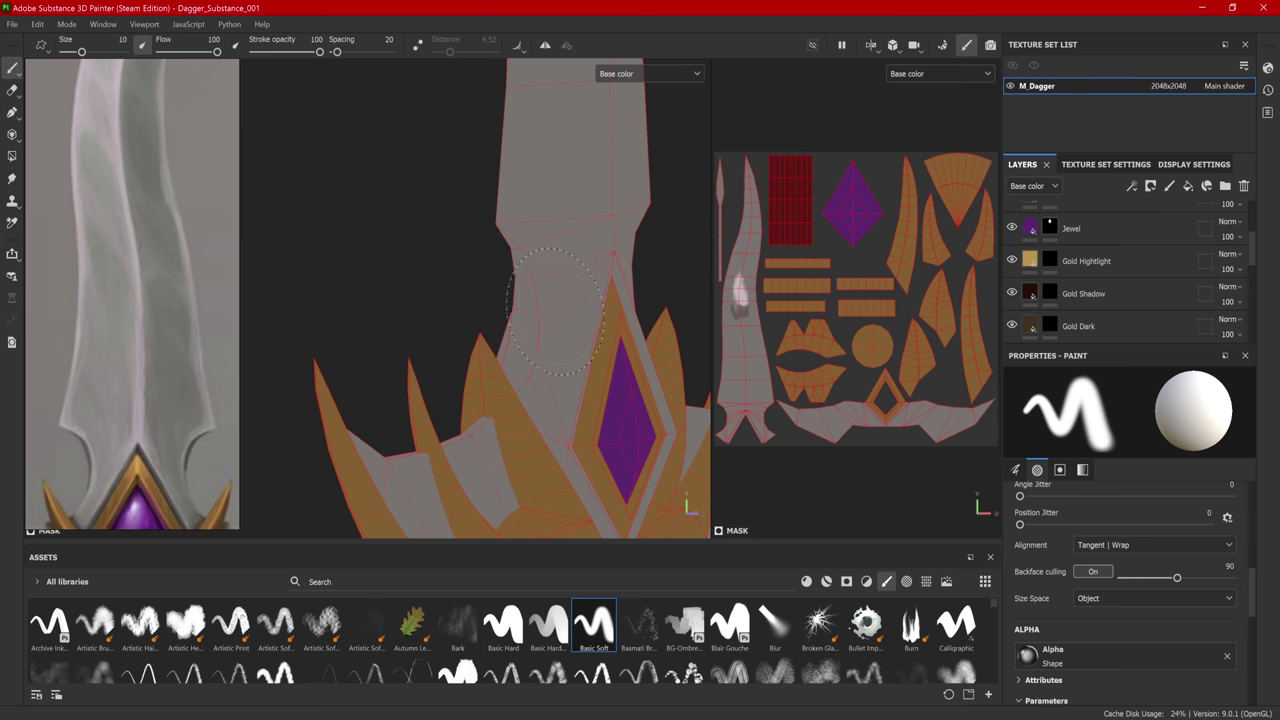
Step: Reduce the brush size to 4.57, try soft highlight strokes over the notch edge at the blade's base, and undo them
mouse_move(556, 311)
right_mouse_down("ctrl")
mouse_move(508, 312)
mouse_move(532, 305)
right_mouse_up("ctrl")
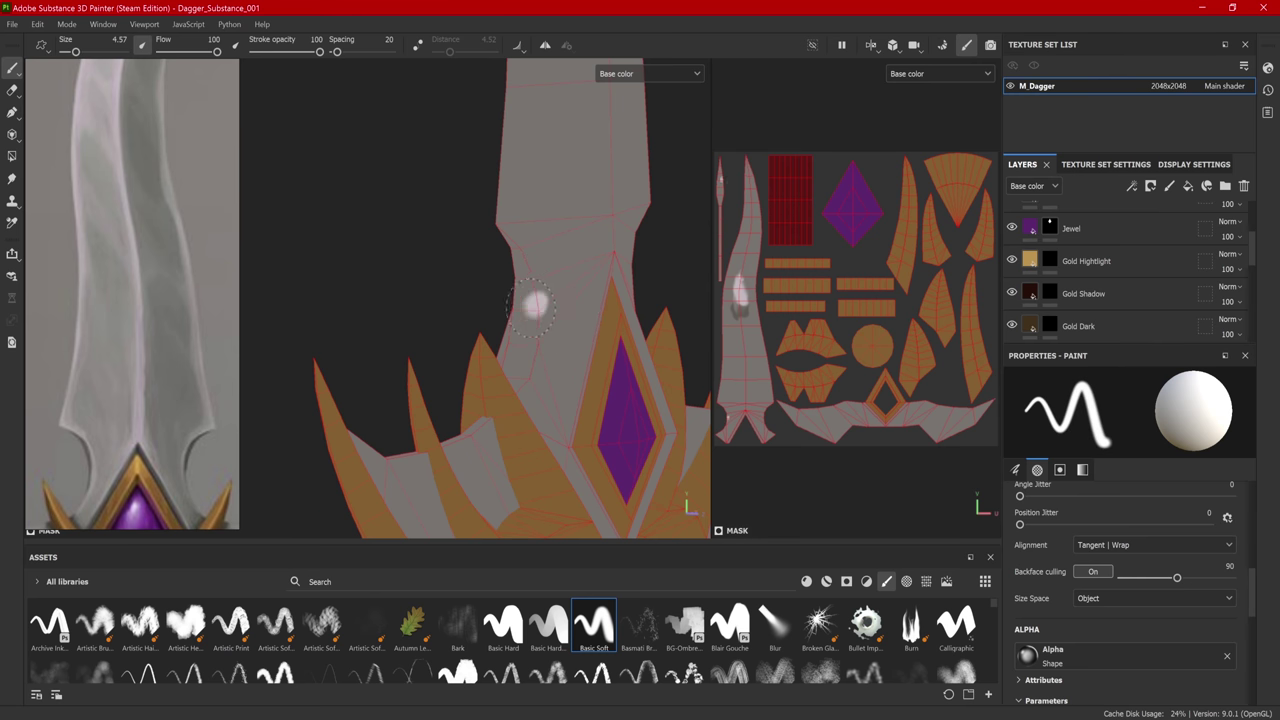
left_click_drag(532, 305, 541, 298)
mouse_move(551, 346)
left_mouse_down()
mouse_move(537, 345)
mouse_move(536, 306)
left_mouse_up()
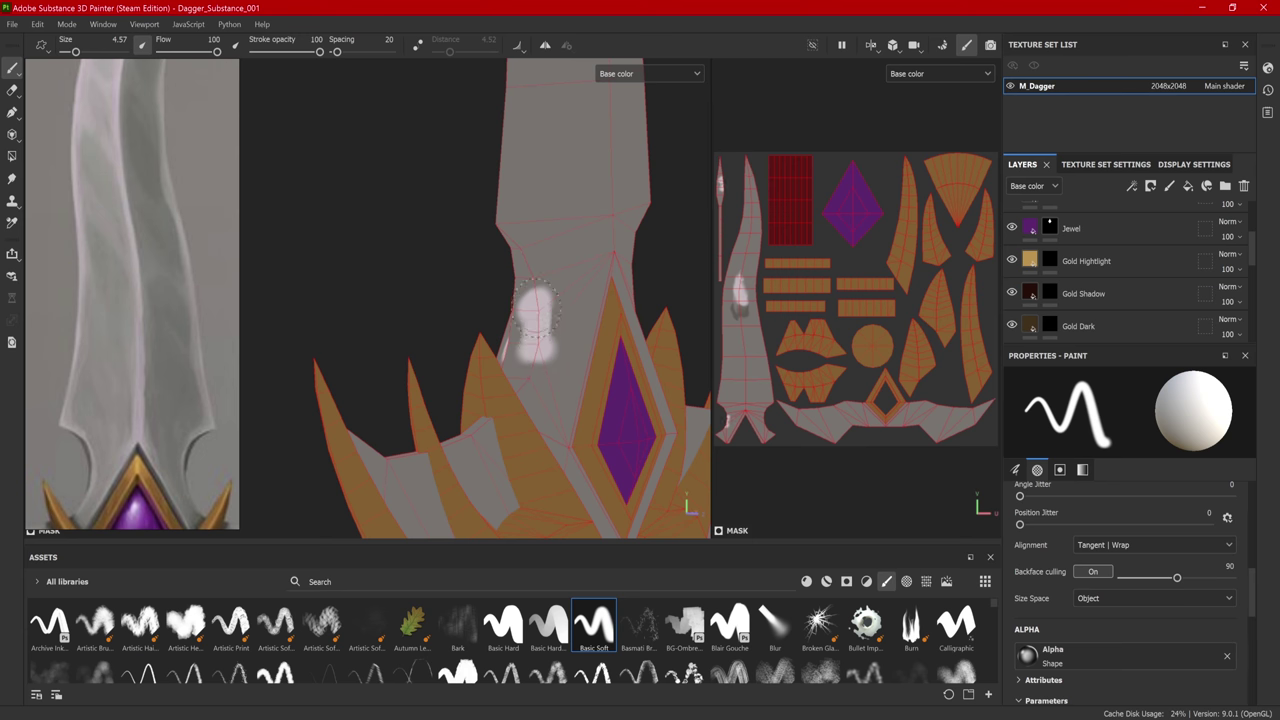
key("ctrl+z")
key("ctrl+z")
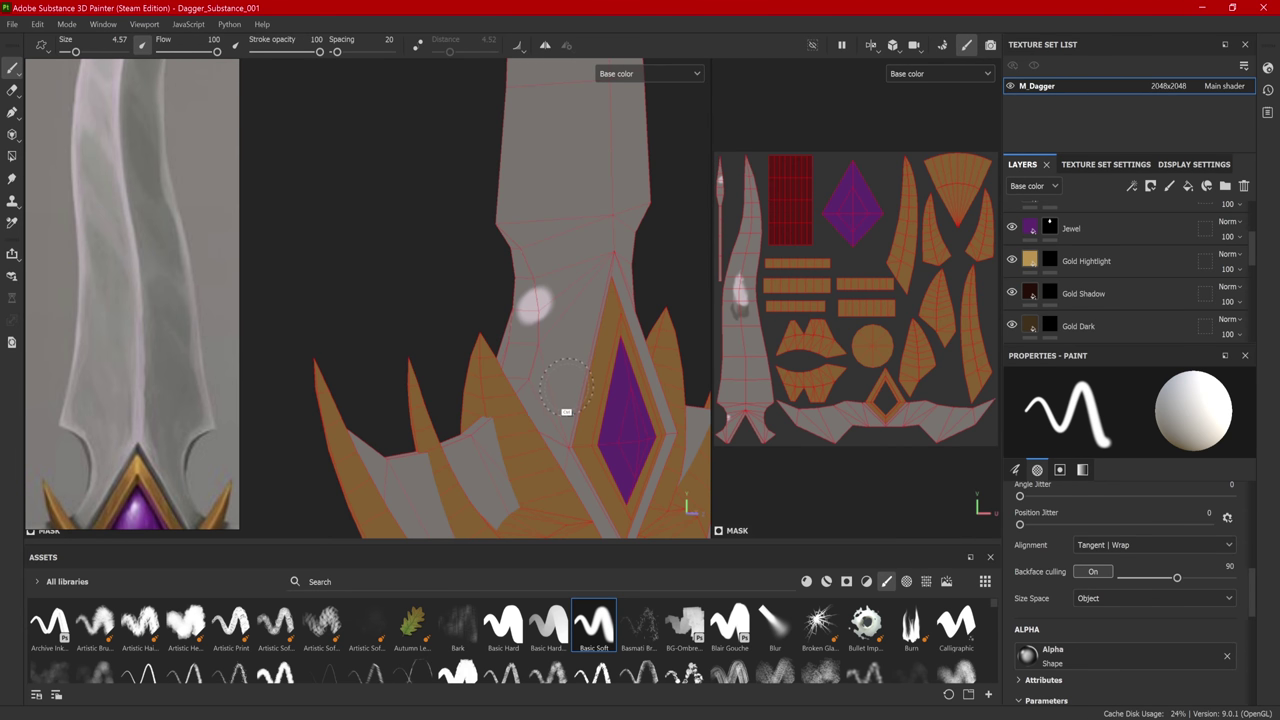
key("ctrl+z")
Step: Set the brush alignment to UV and paint a soft highlight dab beside the notch edge
left_click(1153, 545)
left_click(1103, 579)
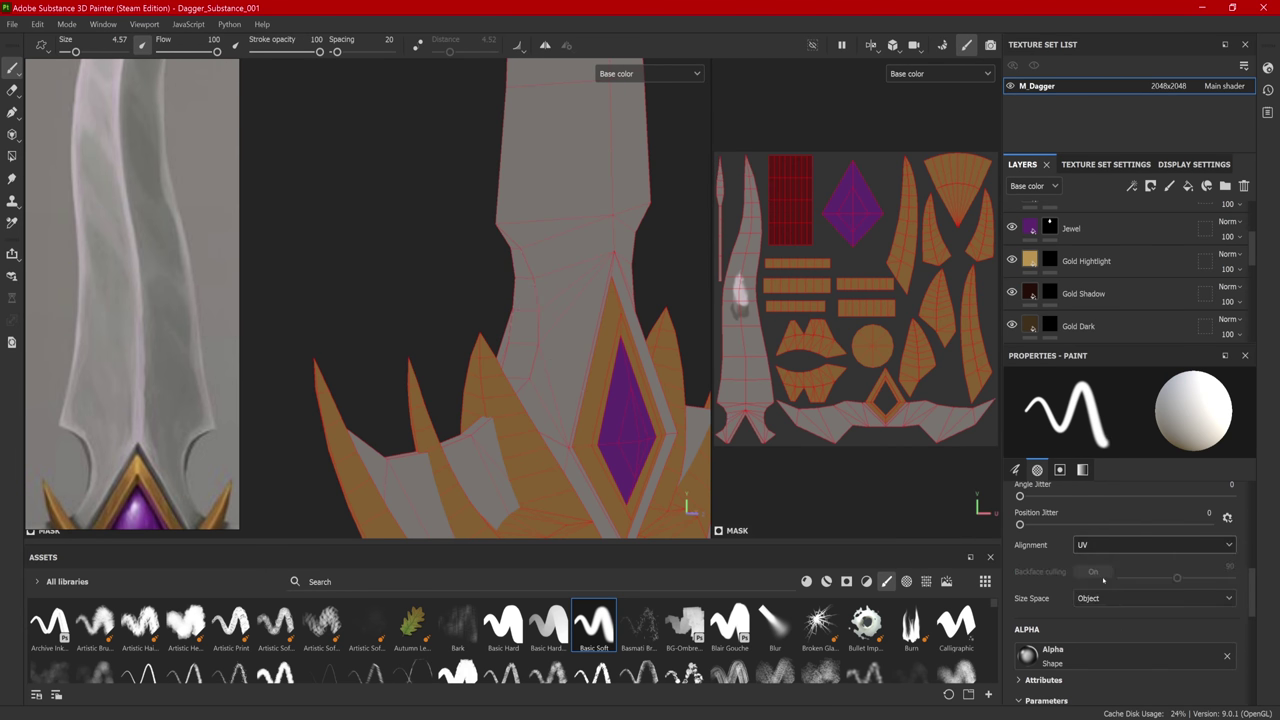
left_click_drag(541, 300, 533, 305)
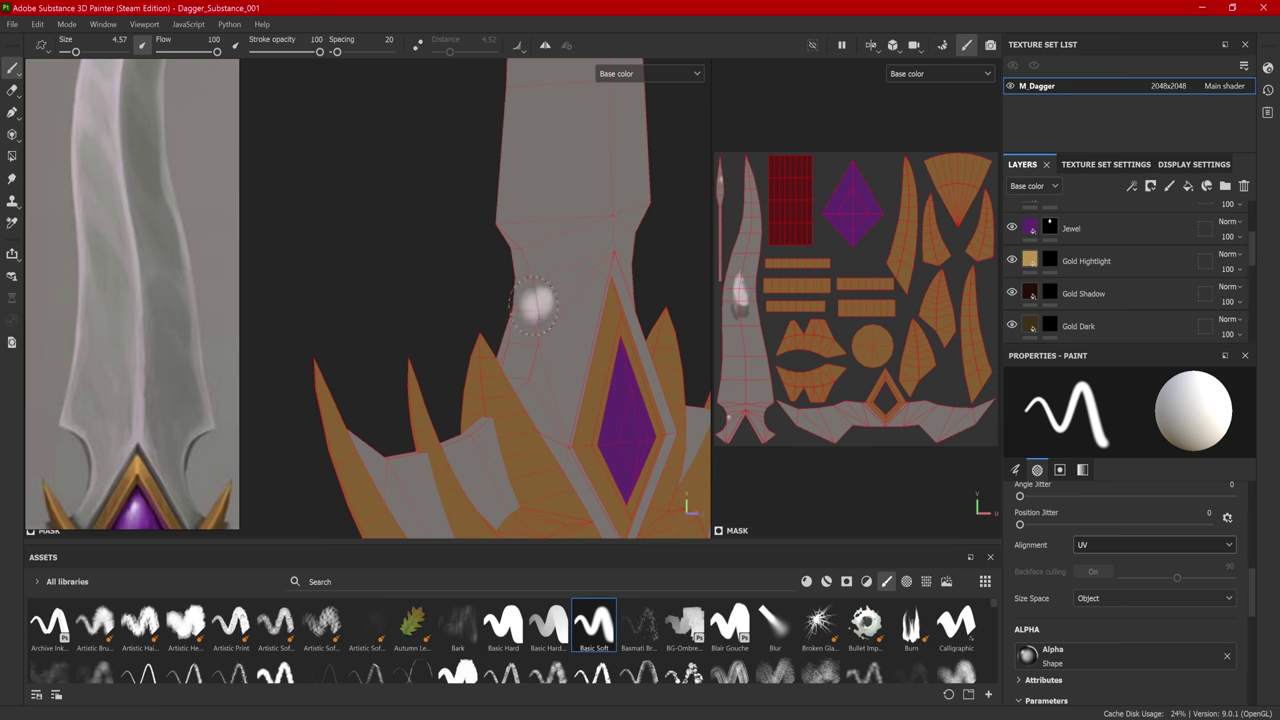
mouse_move(564, 363)
left_mouse_down("alt")
mouse_move(515, 369)
mouse_move(540, 366)
left_mouse_up("alt")
left_click_drag(531, 303, 518, 370, "alt")
Step: Make the Gold Dark mask active, try UV-aligned dark strokes along the gold spike nearest the jewel, and undo them
scroll(1256, 254, "down", 2)
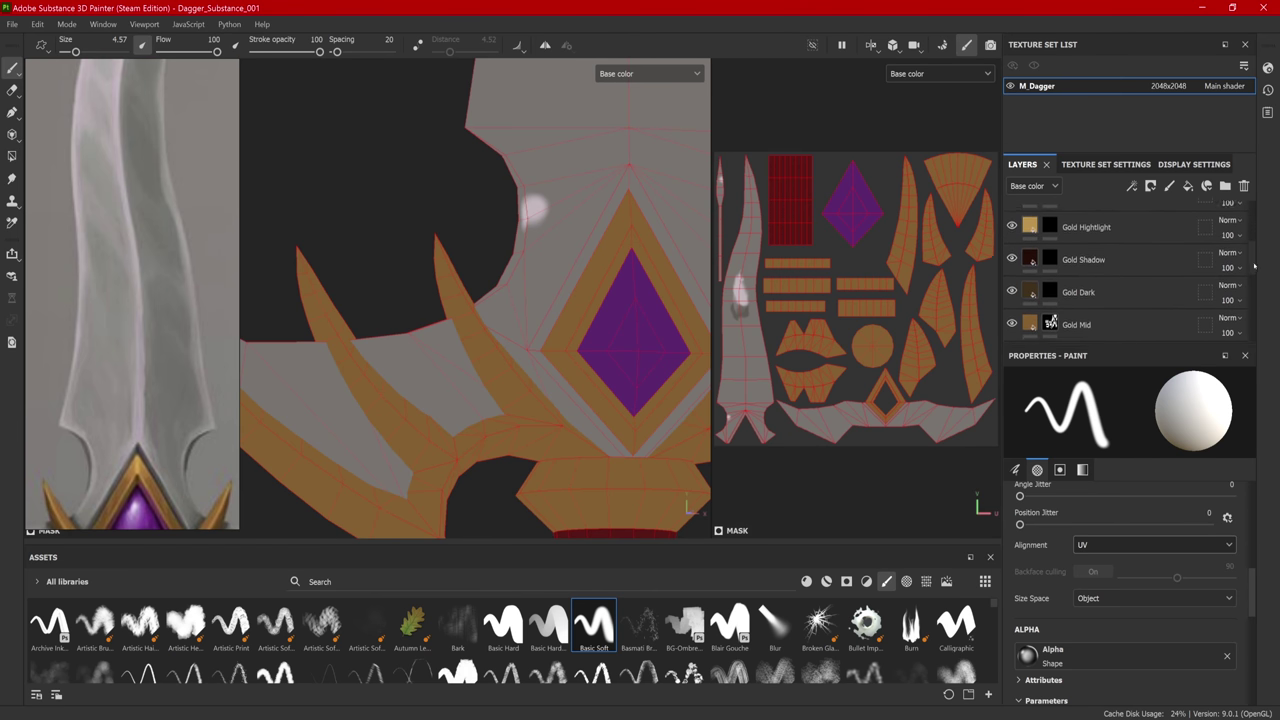
left_click(1049, 295)
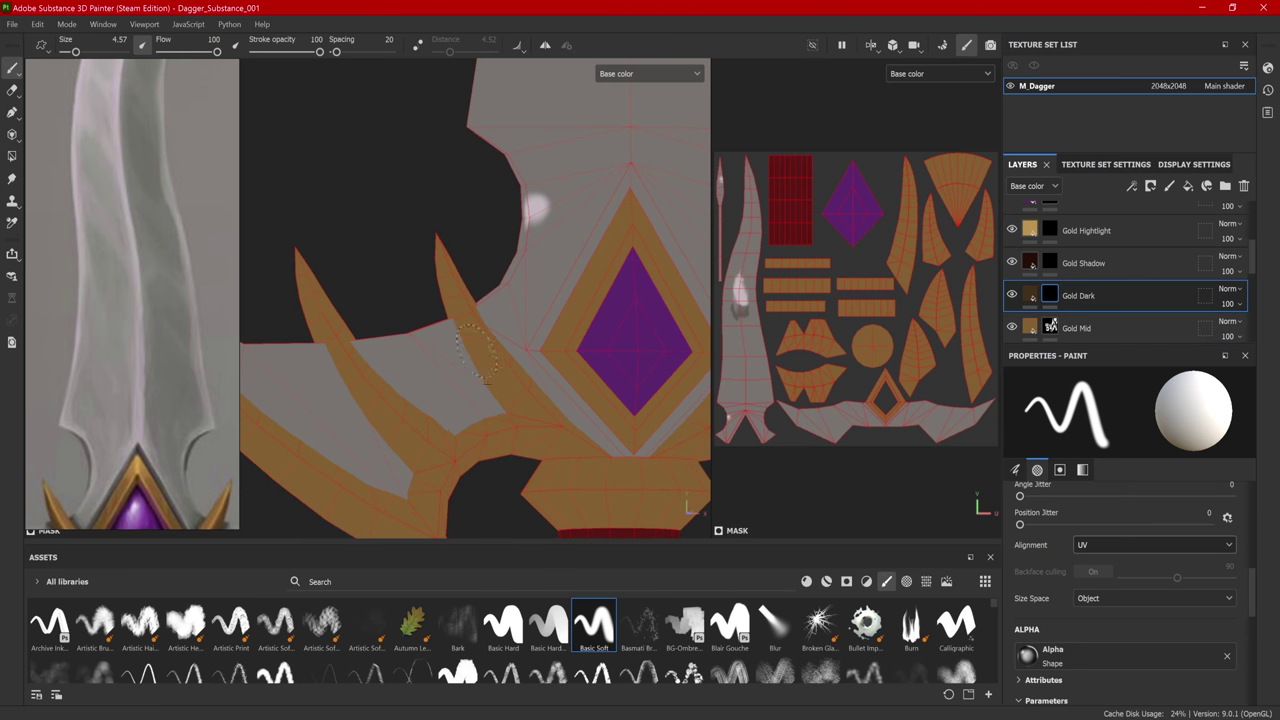
left_click_drag(475, 349, 508, 402)
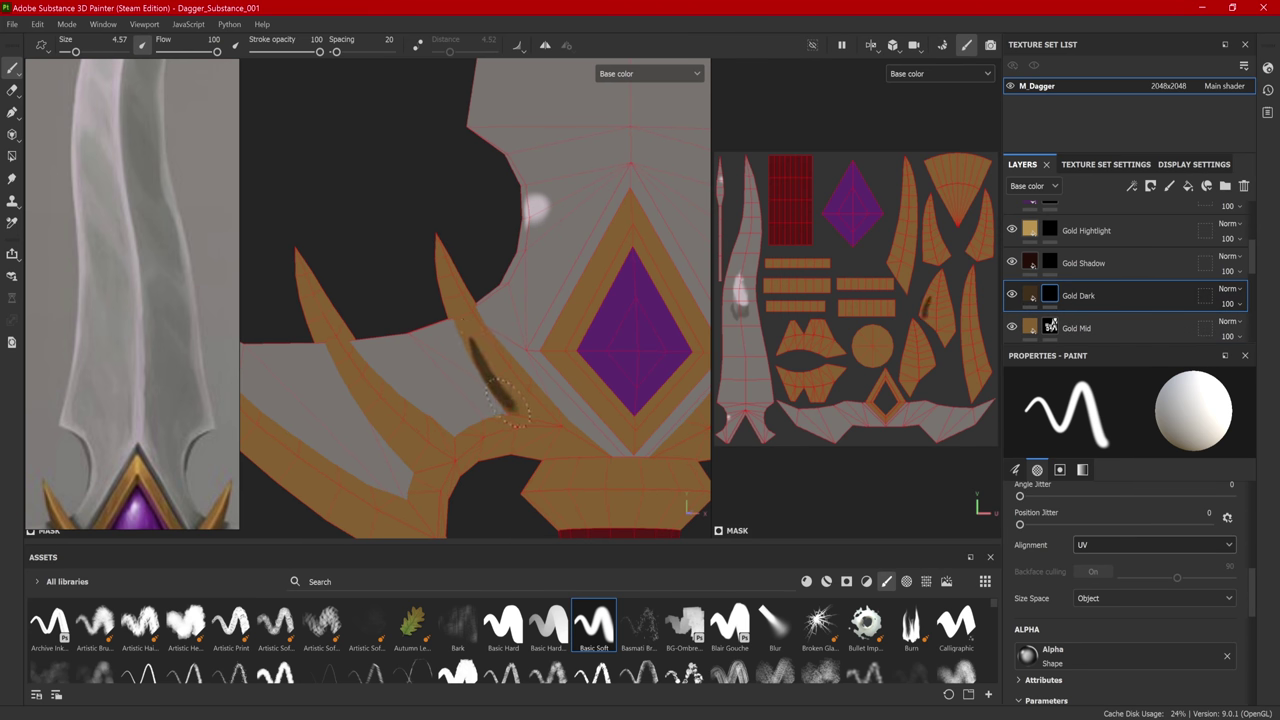
key("ctrl+z")
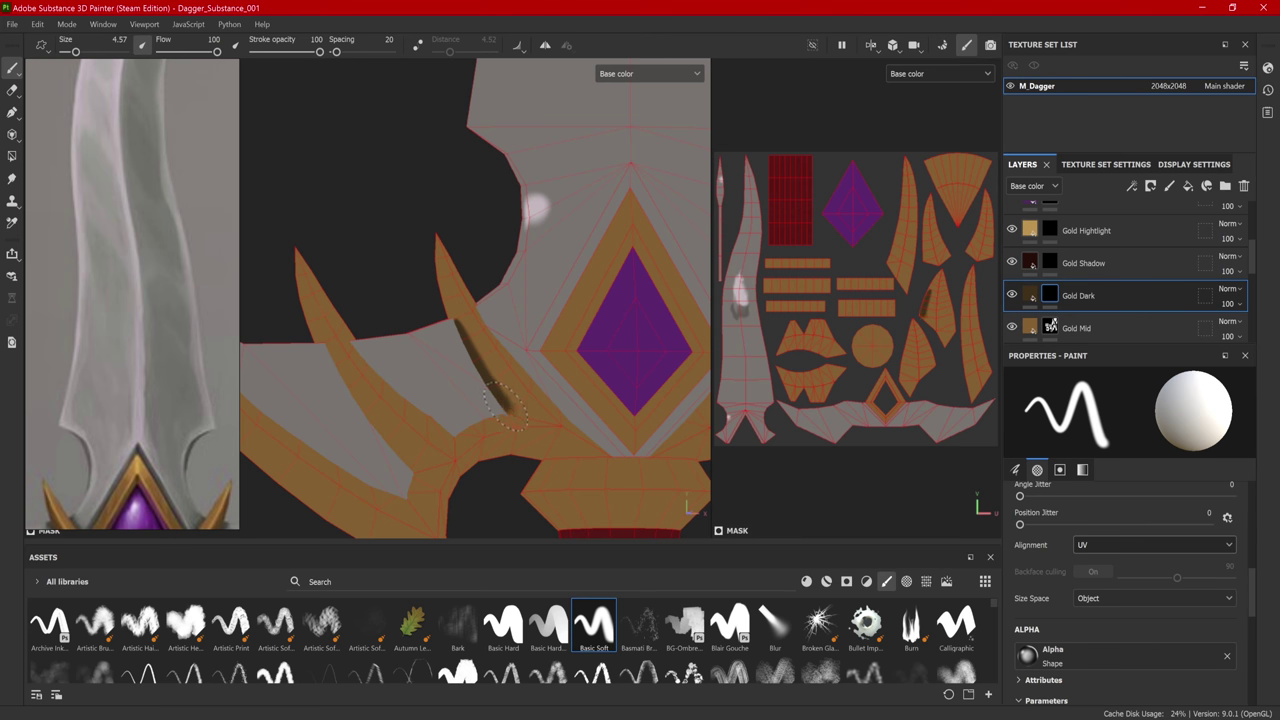
mouse_move(503, 381)
left_mouse_down("alt")
mouse_move(479, 391)
mouse_move(507, 374)
left_mouse_up("alt")
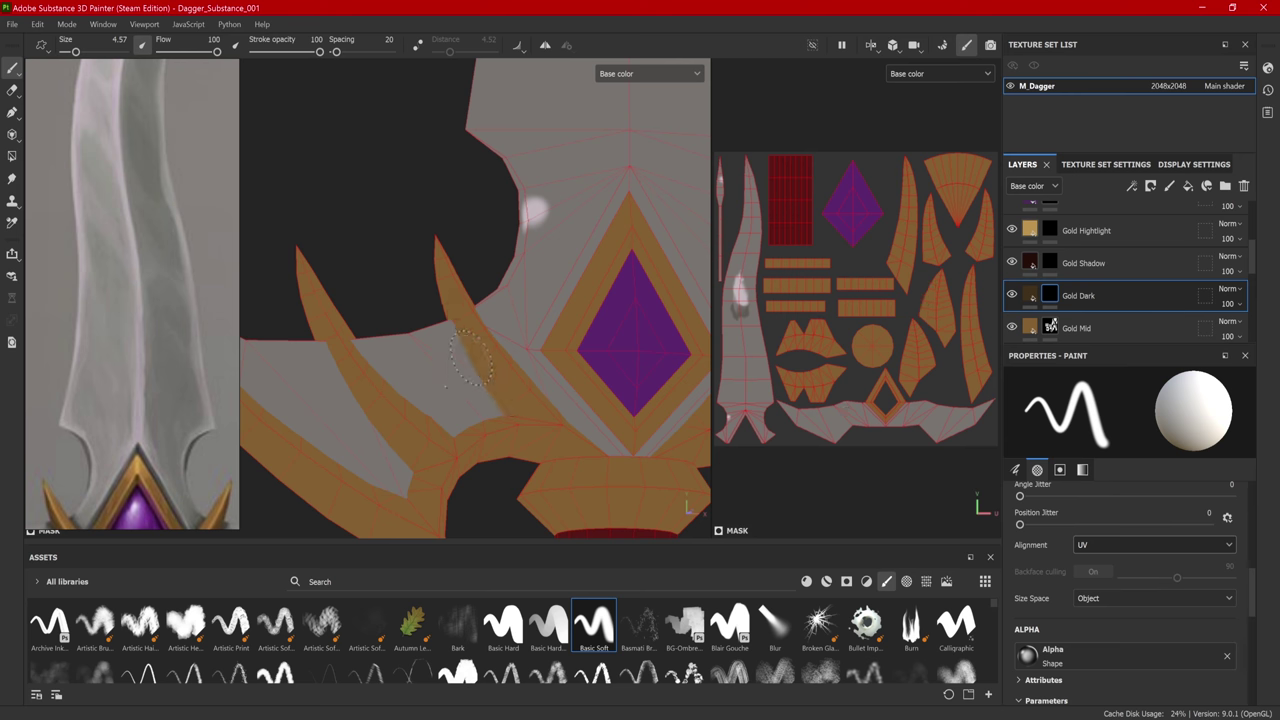
Step: Set the alignment to Tangent | Wrap and paint Gold Dark strokes across the edges of the two gold spikes onto the guard
left_click(1120, 545)
left_click(1112, 567)
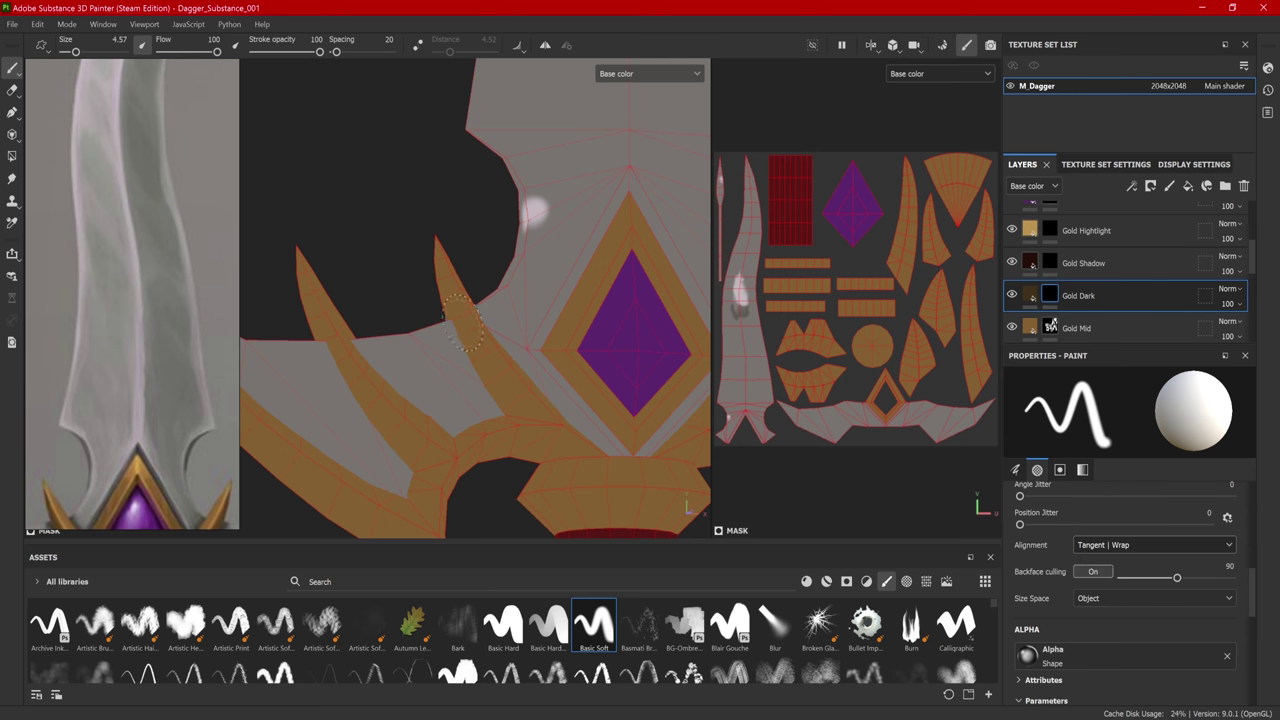
left_click_drag(484, 375, 498, 424)
middle_click_drag(528, 420, 566, 382, "alt")
left_click_drag(566, 382, 544, 378, "alt")
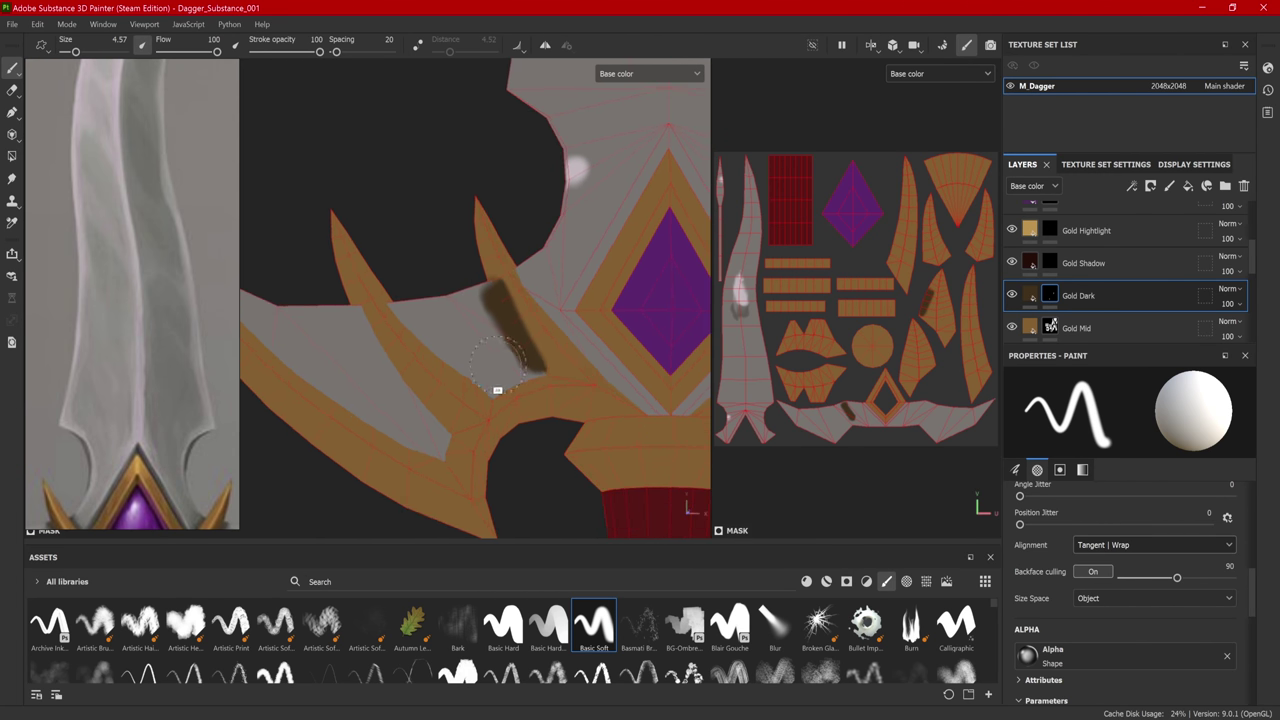
left_click_drag(425, 328, 476, 376)
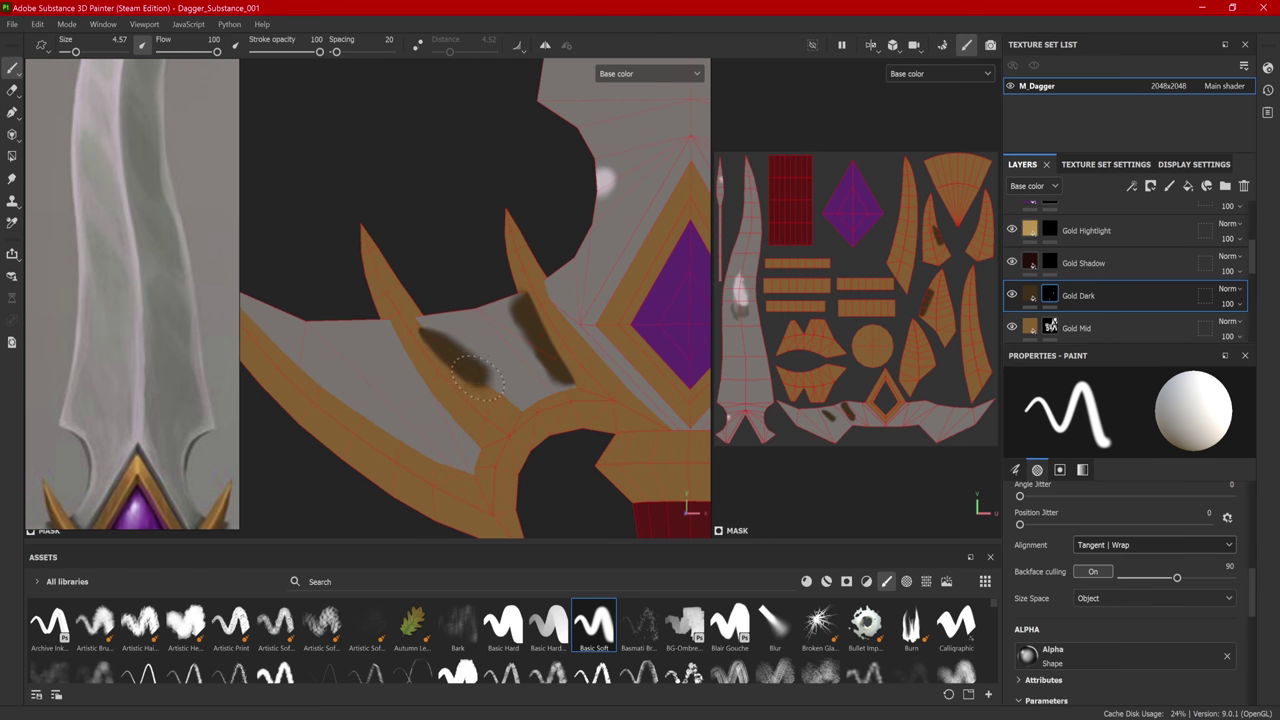
Step: Set the alignment back to UV and paint a Gold Dark stroke down the outer gold spike
left_click(1123, 547)
left_click(1109, 605)
left_click_drag(577, 376, 557, 398, "alt")
mouse_move(388, 314)
left_mouse_down()
mouse_move(440, 410)
mouse_move(407, 355)
mouse_move(440, 457)
mouse_move(509, 434)
mouse_move(485, 436)
left_mouse_up()
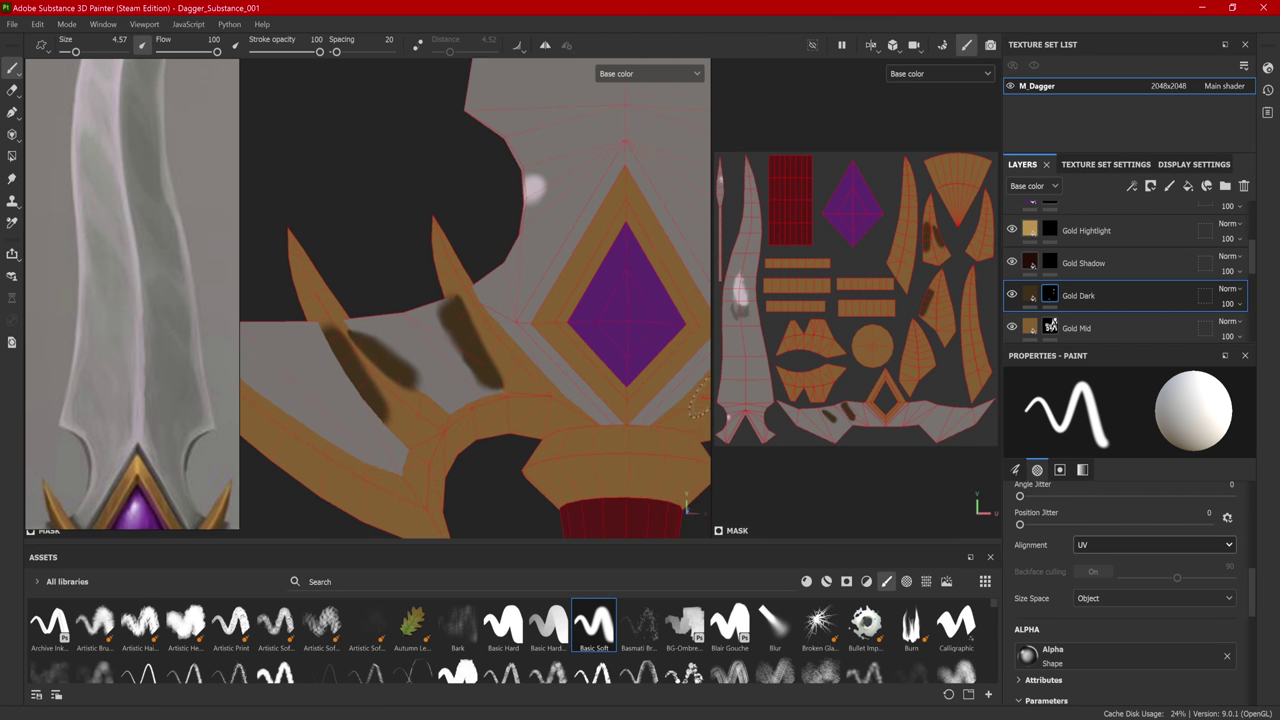
Step: Widen the 2D view and examine where the painted strokes fall on the UV islands
left_click_drag(698, 400, 530, 402)
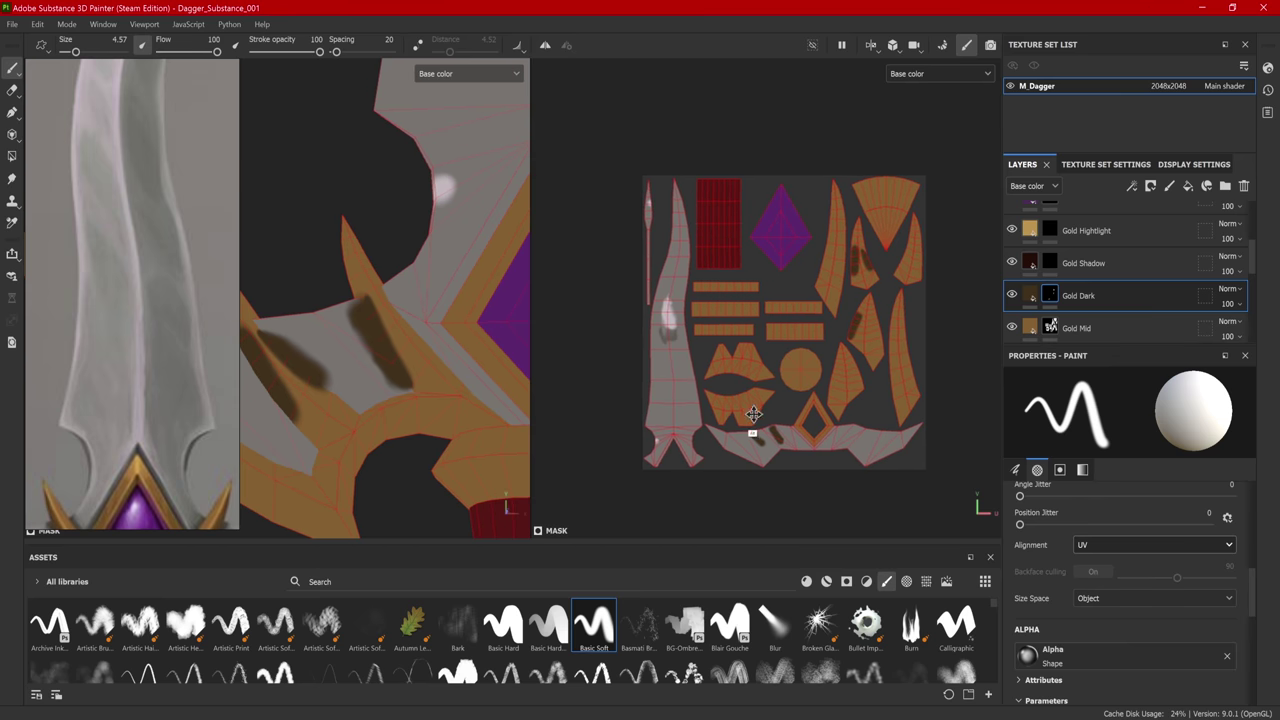
middle_click_drag(753, 414, 753, 433, "alt")
right_click_drag(712, 412, 950, 410, "alt")
middle_click_drag(857, 390, 711, 431, "alt")
mouse_move(830, 411)
middle_mouse_down("alt")
mouse_move(843, 383)
mouse_move(828, 391)
middle_mouse_up("alt")
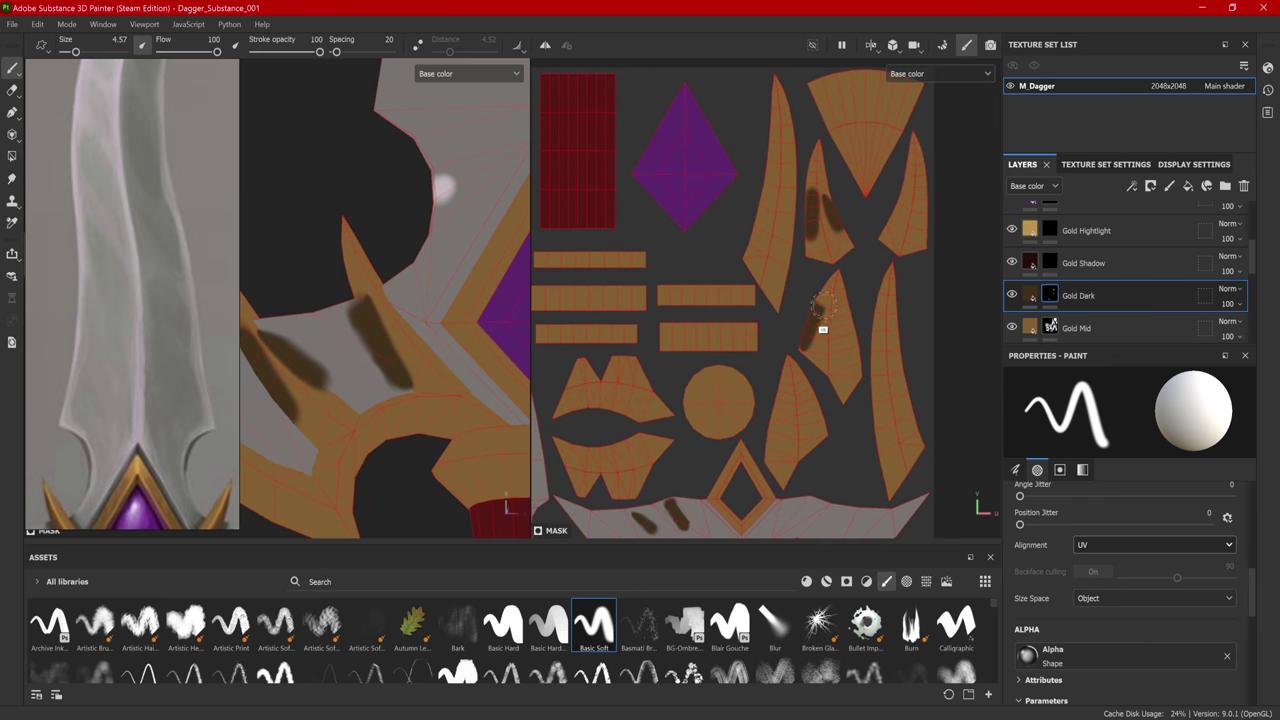
middle_click_drag(822, 315, 858, 363)
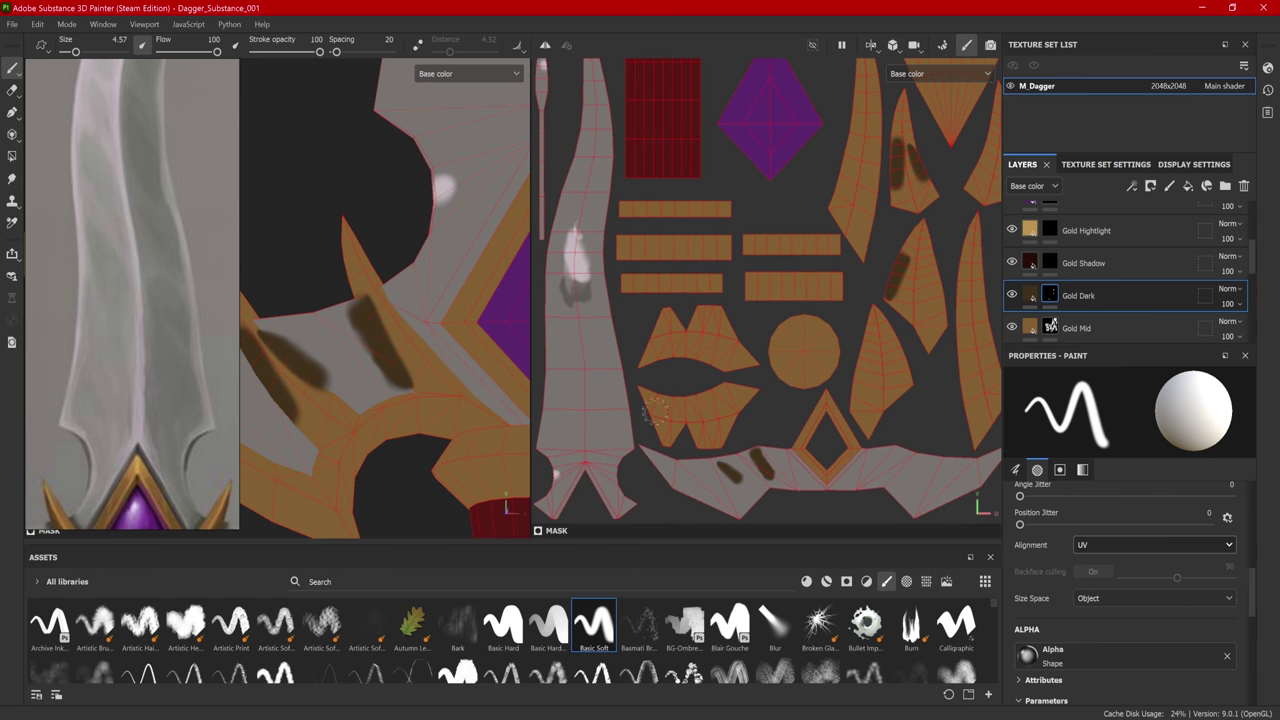
middle_click_drag(689, 458, 718, 411)
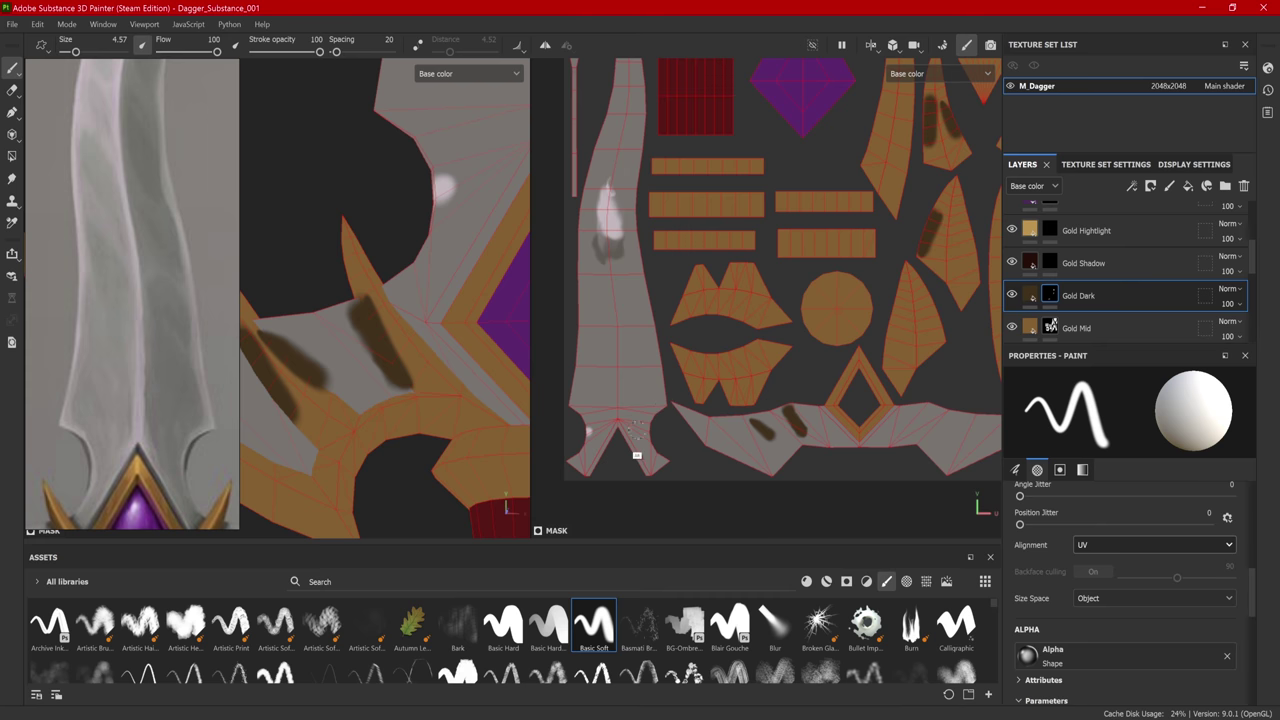
Step: Undo the Gold Dark test strokes on the gold spikes and guard
scroll(650, 450, "up", 5)
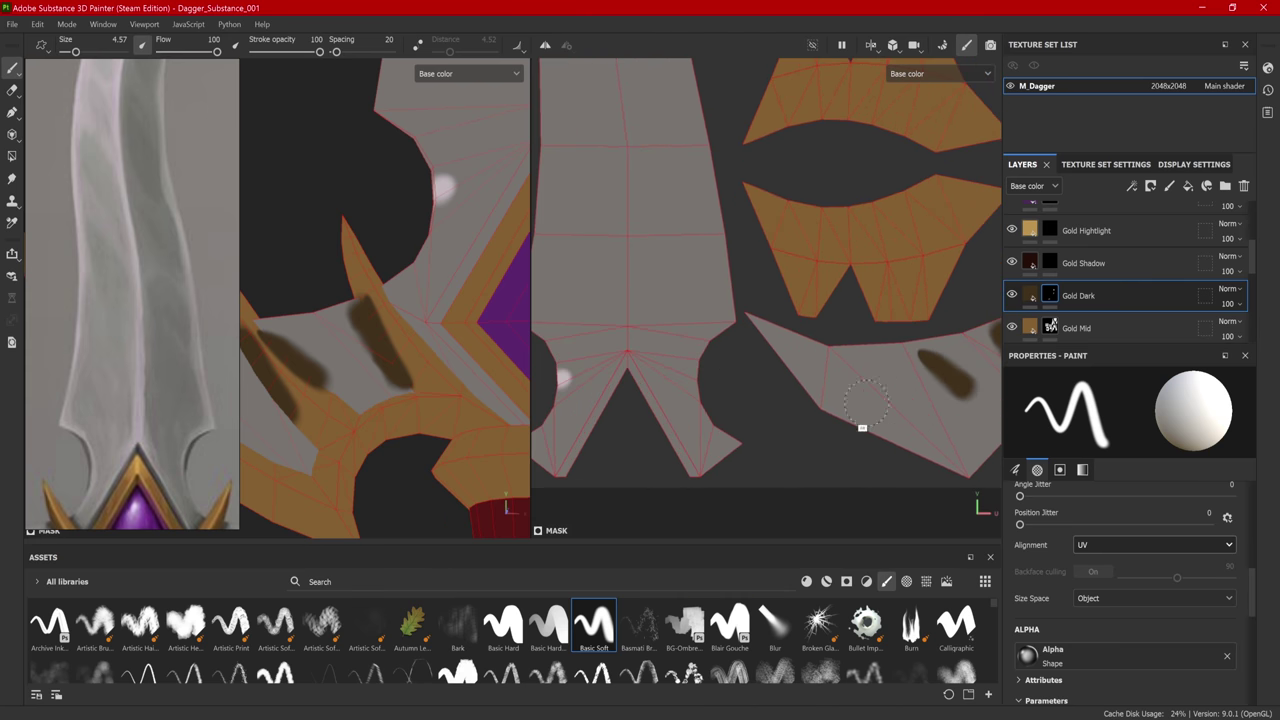
middle_click_drag(734, 410, 748, 448, "alt")
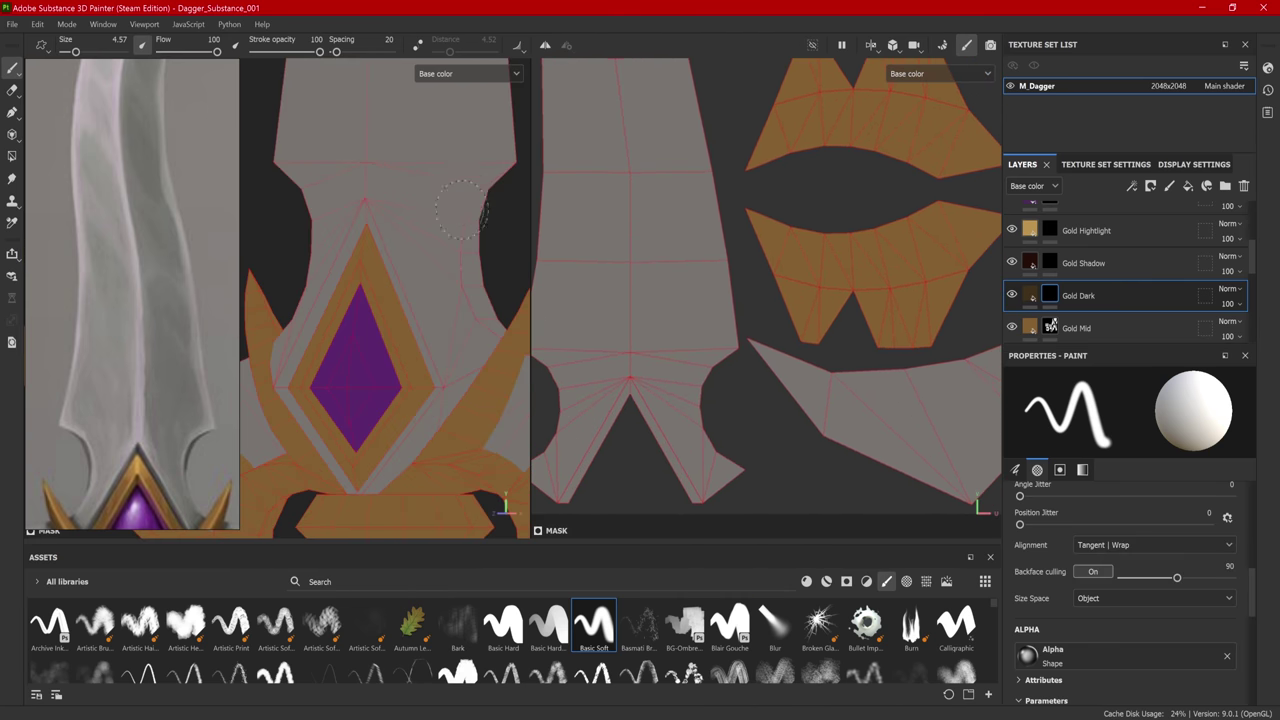
mouse_move(465, 192)
left_mouse_down()
mouse_move(463, 216)
mouse_move(461, 192)
left_mouse_up()
key("ctrl+z")
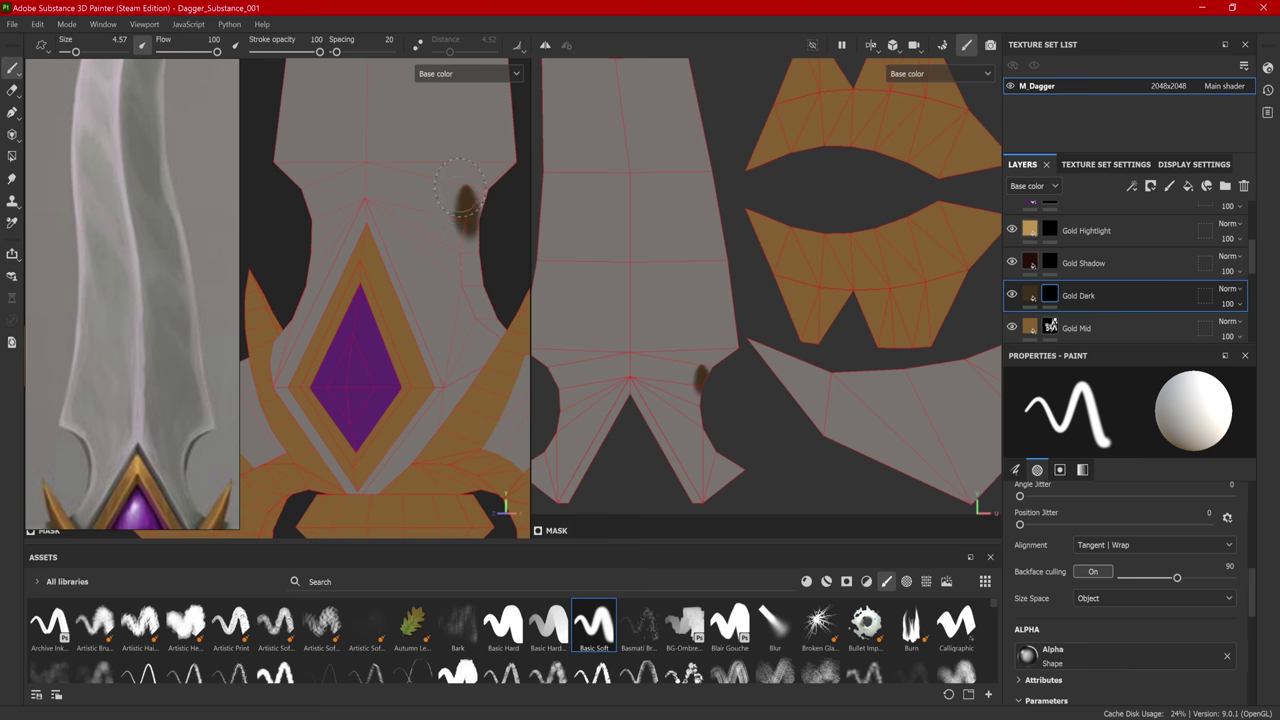
Step: Try a Gold Dark stroke along the blade's right notch in the 2D view with Tangent | Wrap alignment
middle_click_drag(728, 443, 691, 380)
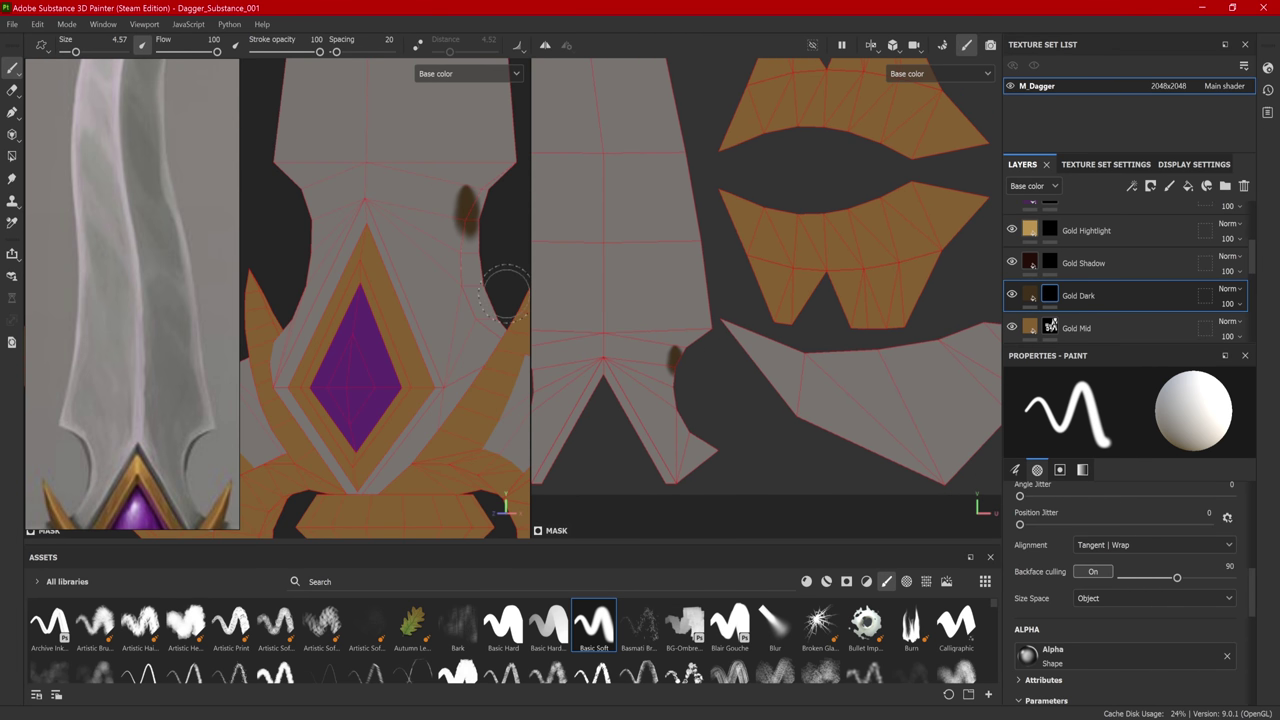
key("ctrl+z")
left_click_drag(686, 341, 675, 394)
left_click_drag(469, 323, 418, 330, "alt")
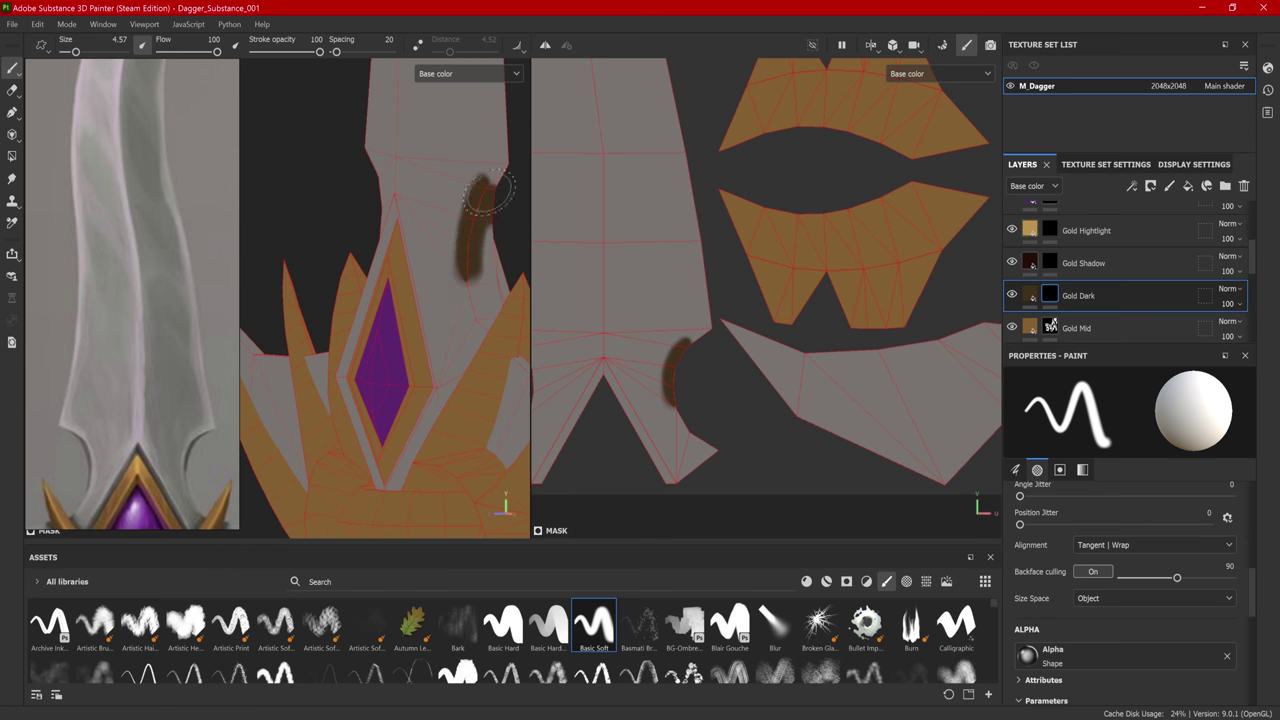
left_click_drag(685, 349, 697, 340)
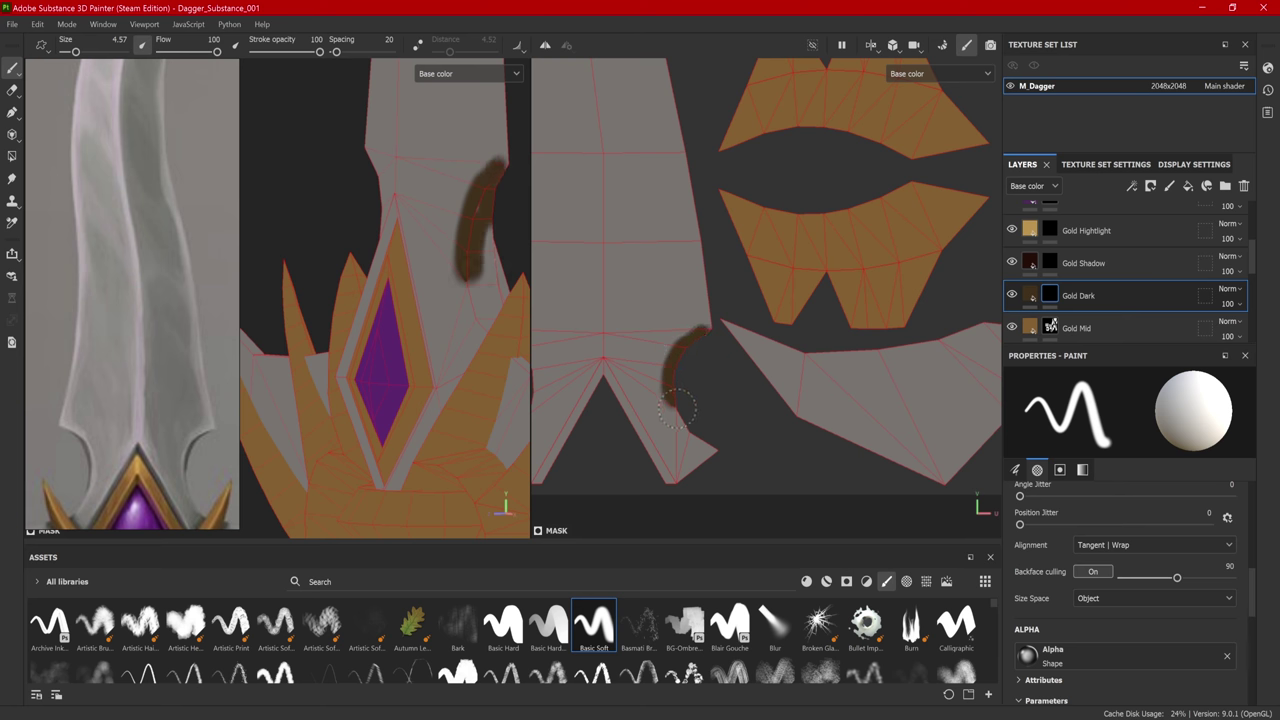
Step: Set the brush alignment to UV
left_click(1108, 548)
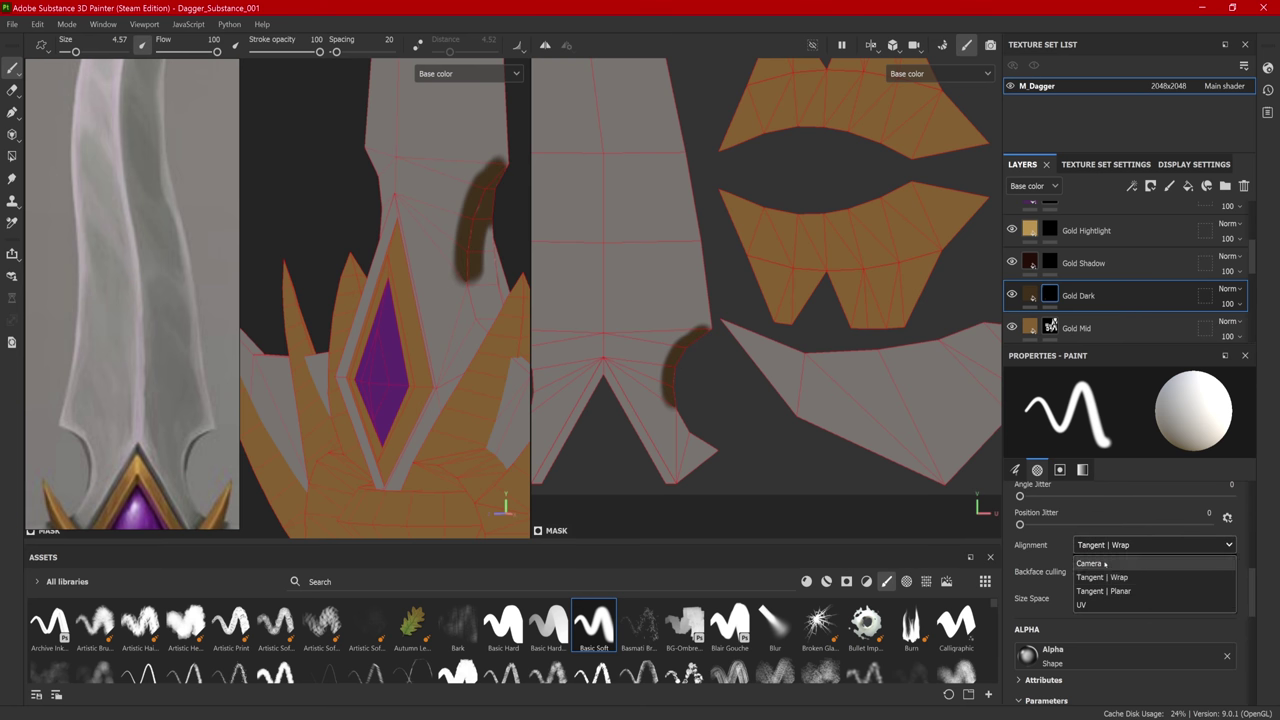
left_click(1110, 584)
middle_click_drag(694, 383, 789, 374)
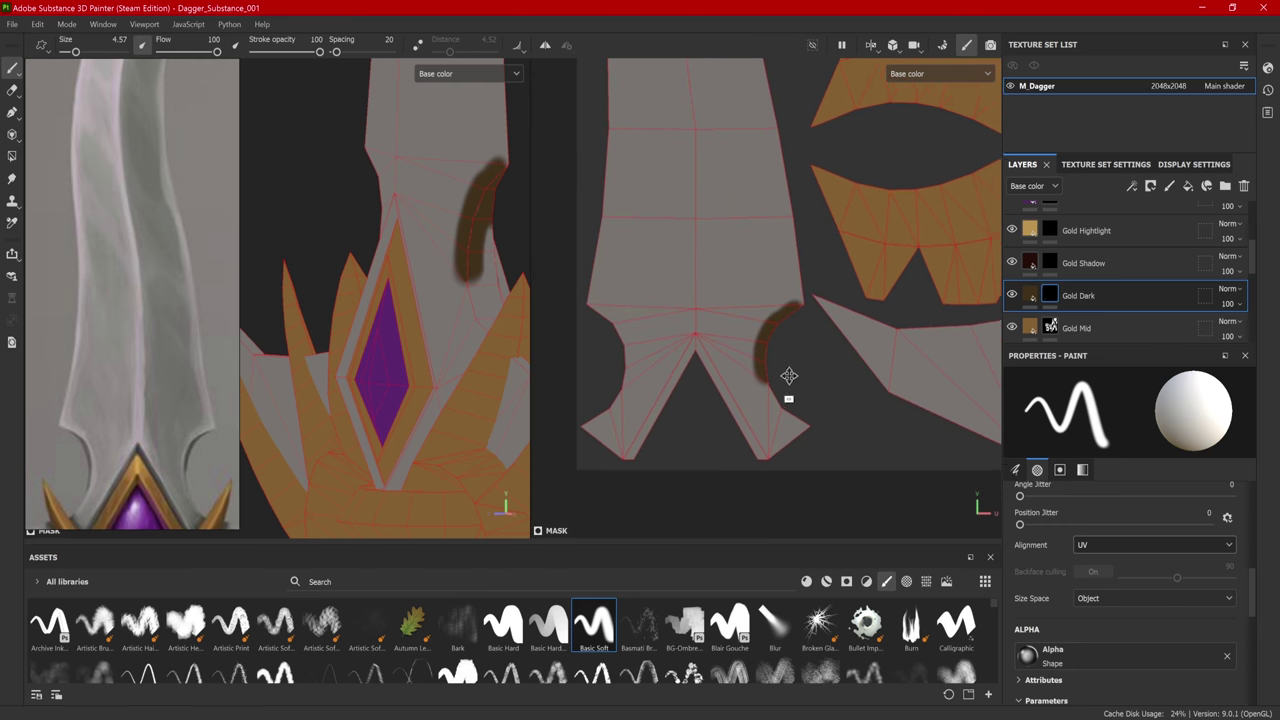
Step: Try a UV-aligned Gold Dark stroke along the blade's left notch, check it on the model, and undo the strokes in both notches
left_click_drag(620, 340, 631, 372)
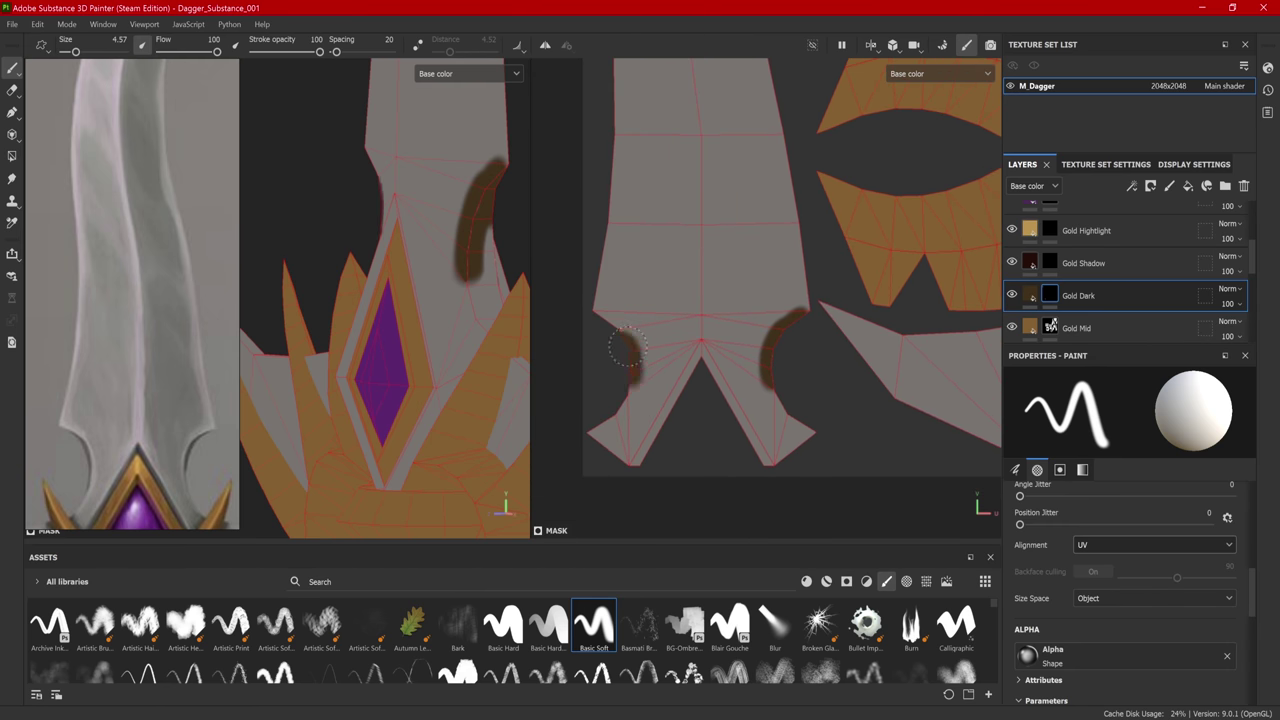
left_click_drag(384, 345, 574, 338, "alt")
middle_click_drag(378, 348, 389, 346, "alt")
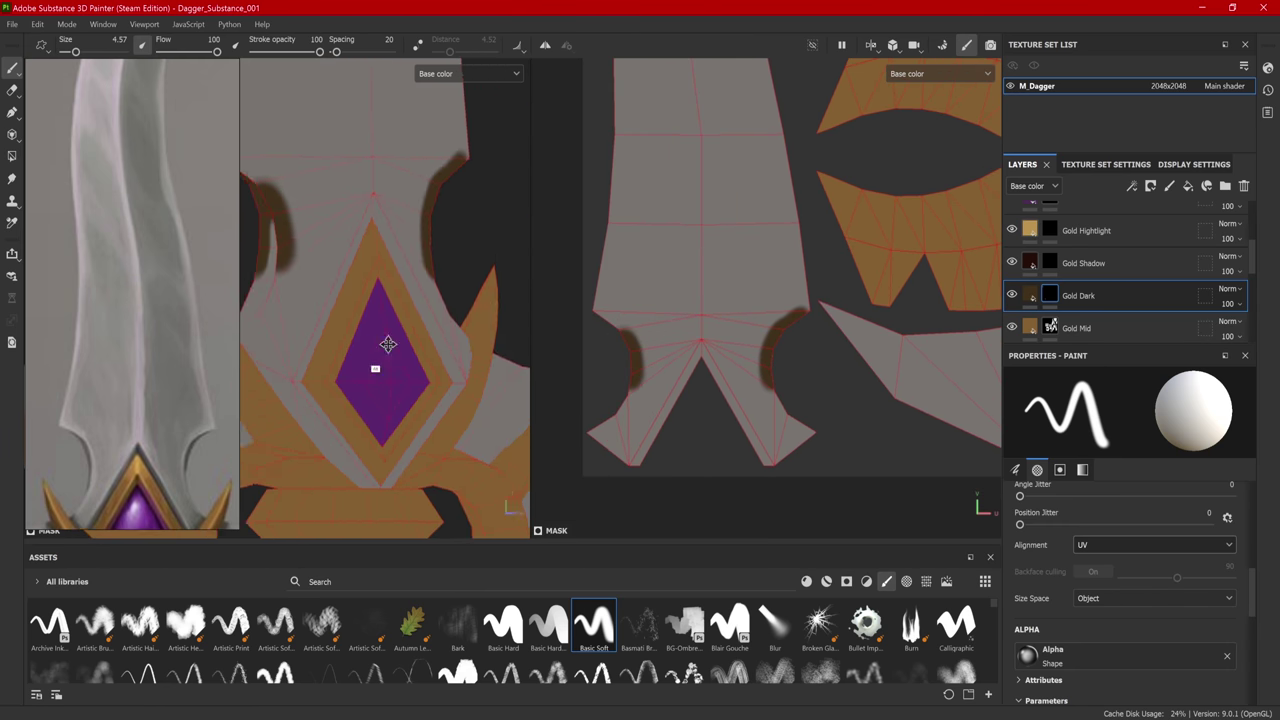
left_click_drag(389, 346, 496, 387, "alt")
key("ctrl+z")
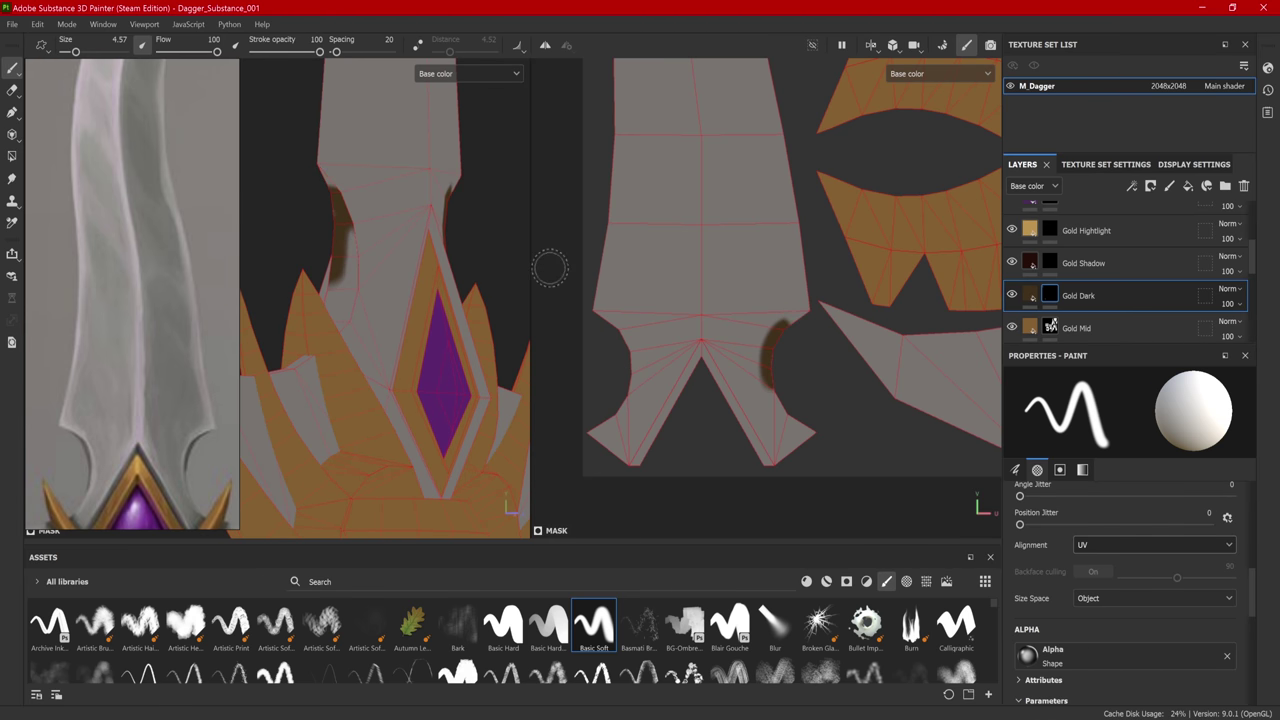
key("ctrl+z")
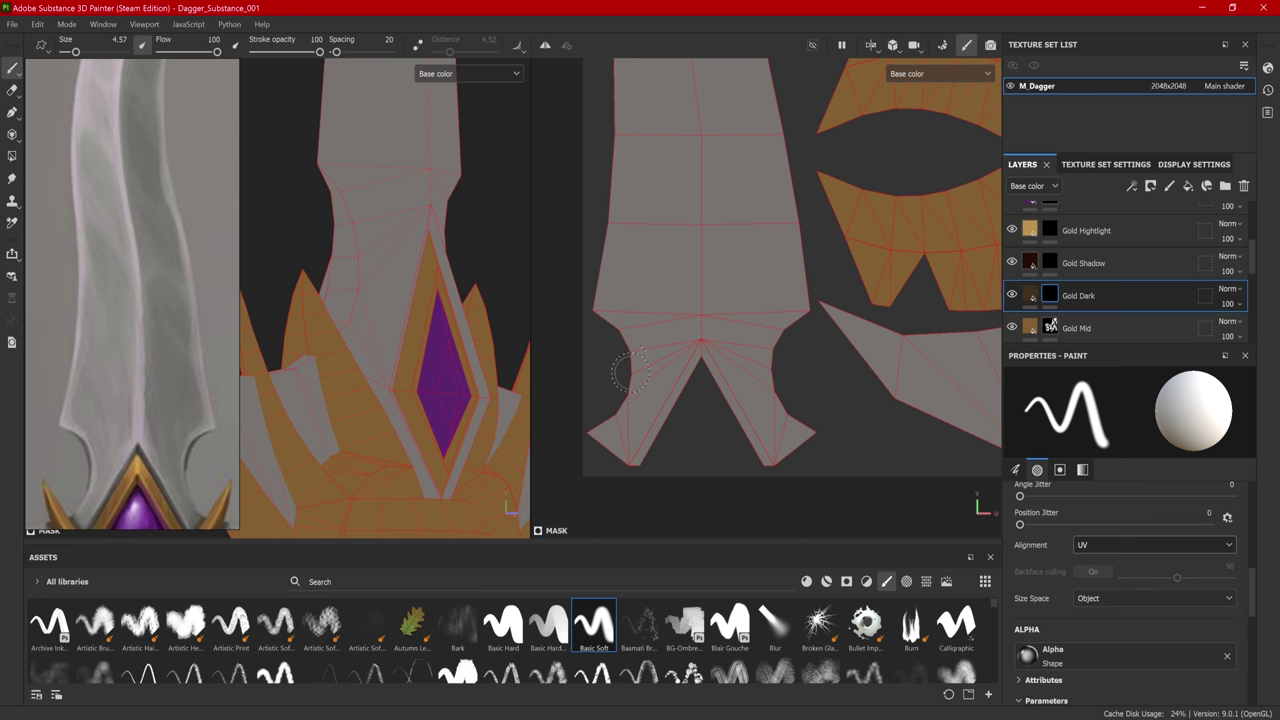
Step: Paint a UV-aligned Gold Dark stroke down the blade's left notch in the 2D view and check it on the model
mouse_move(628, 342)
left_mouse_down()
mouse_move(633, 400)
mouse_move(624, 325)
mouse_move(622, 370)
left_mouse_up()
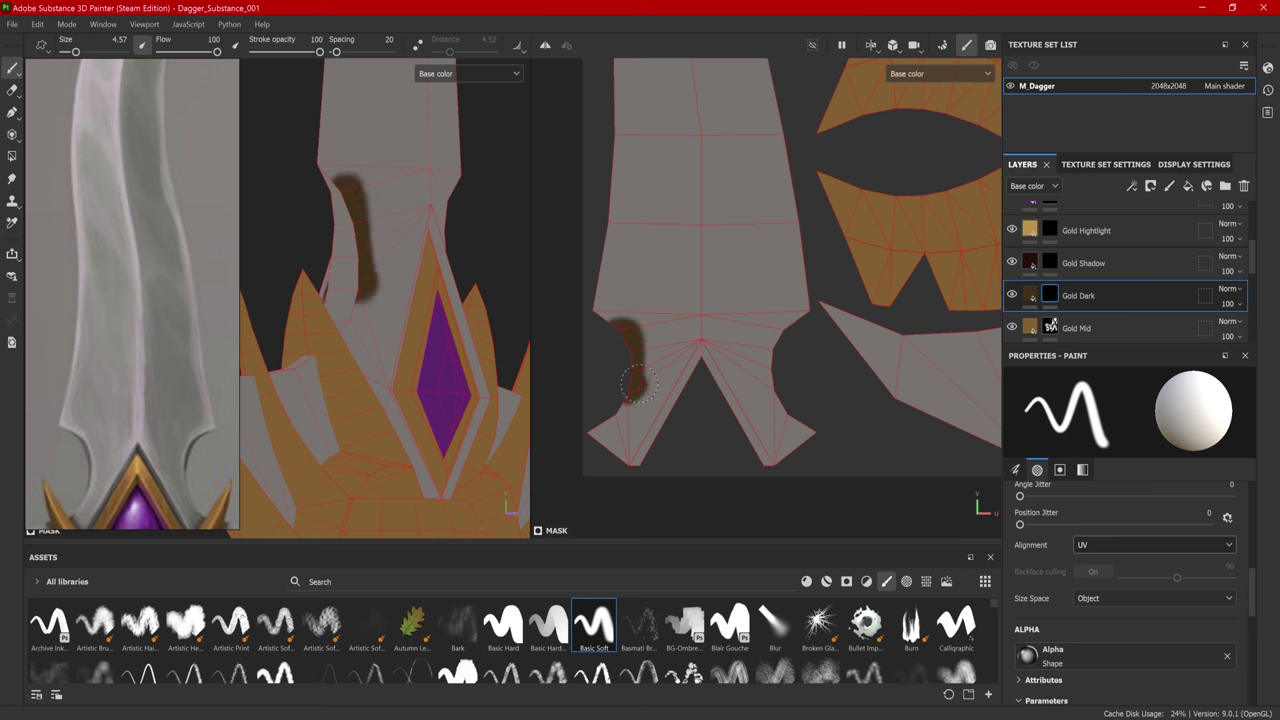
left_click_drag(466, 350, 418, 337, "alt")
left_click_drag(340, 352, 408, 360, "alt")
left_click_drag(423, 409, 400, 402, "alt")
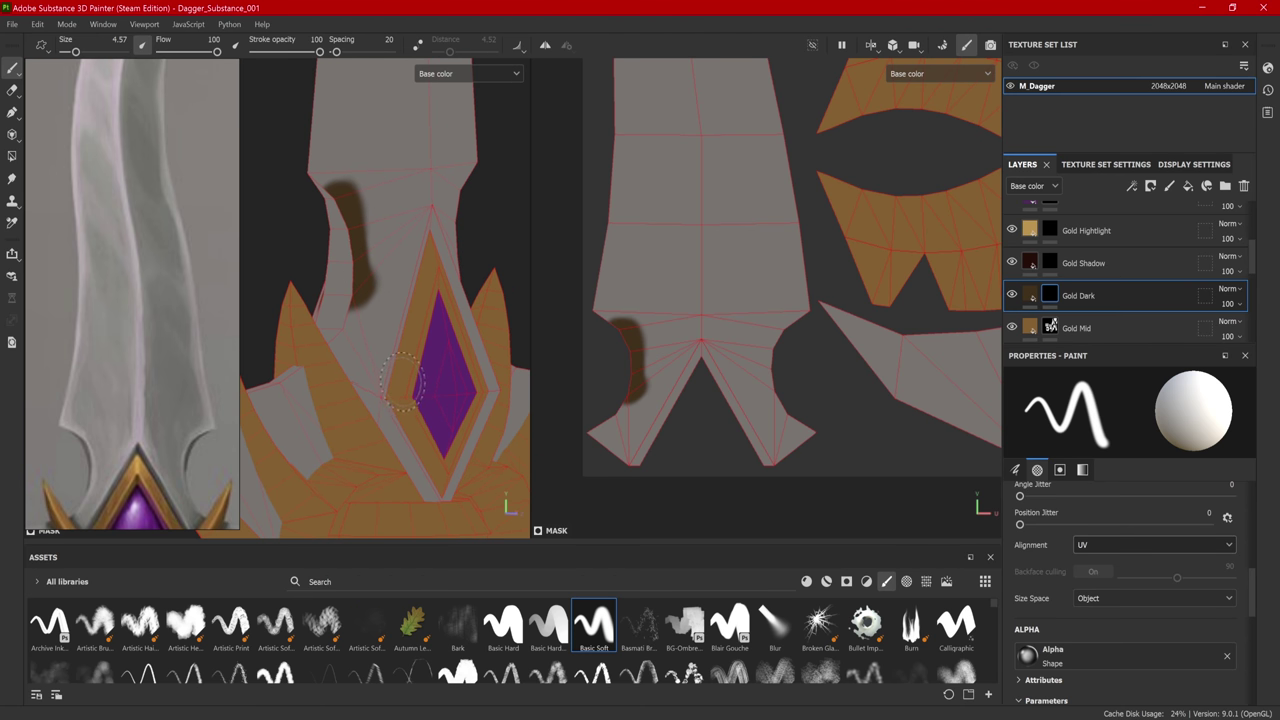
right_click_drag(426, 367, 423, 343, "alt")
Step: Examine how the notch stroke sits on the blade's UV island and on the model, and look over the alignment options
right_click_drag(711, 373, 694, 318, "alt")
scroll(690, 318, "down", 3)
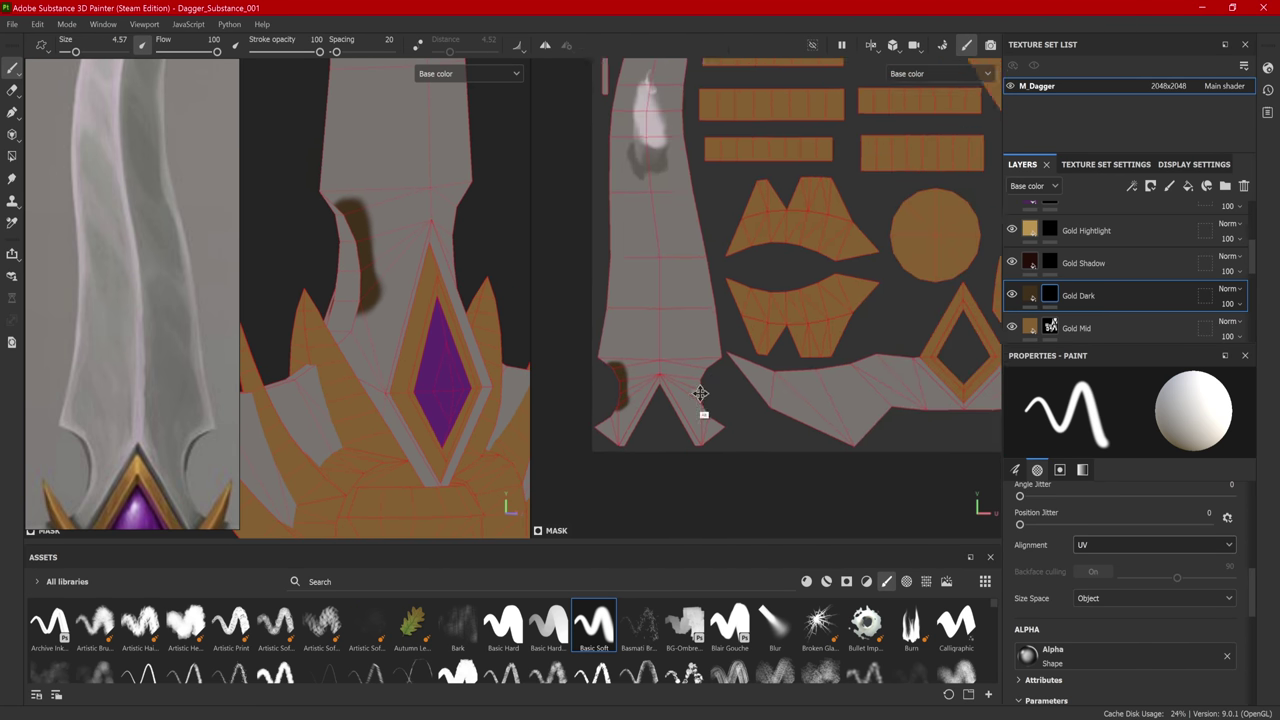
scroll(760, 458, "up", 1)
scroll(760, 458, "up", 1)
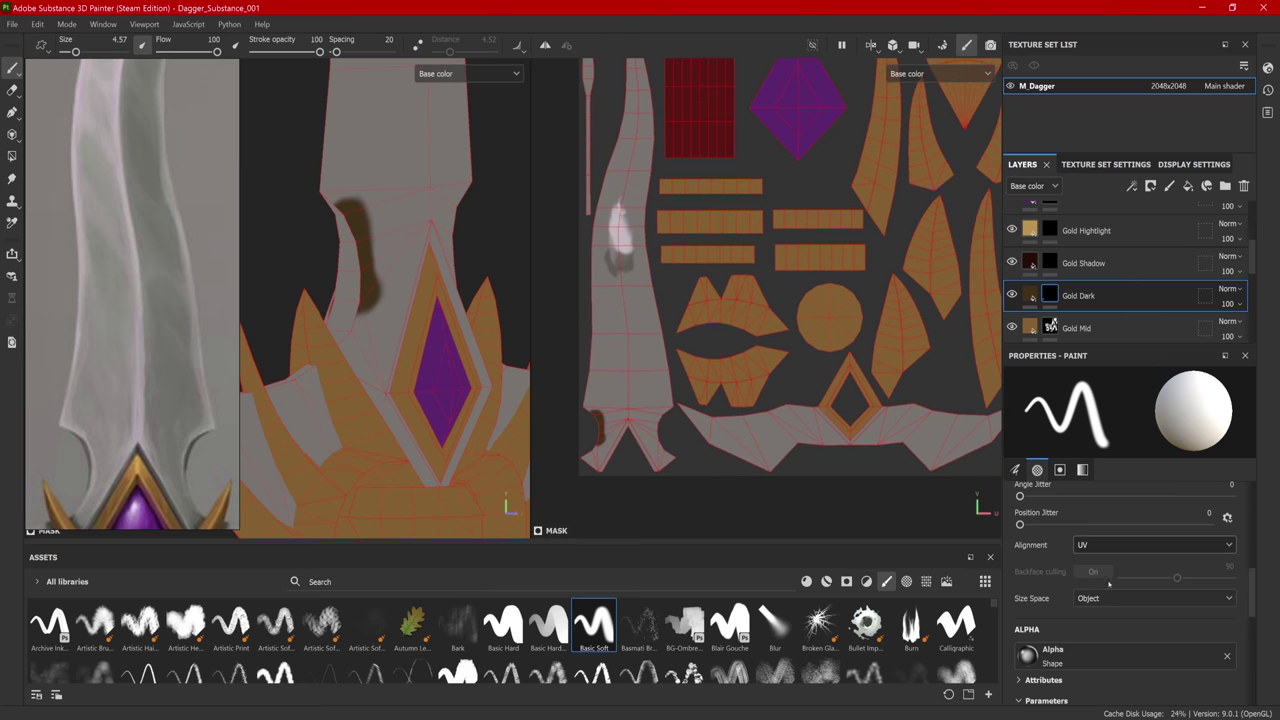
left_click(1150, 545)
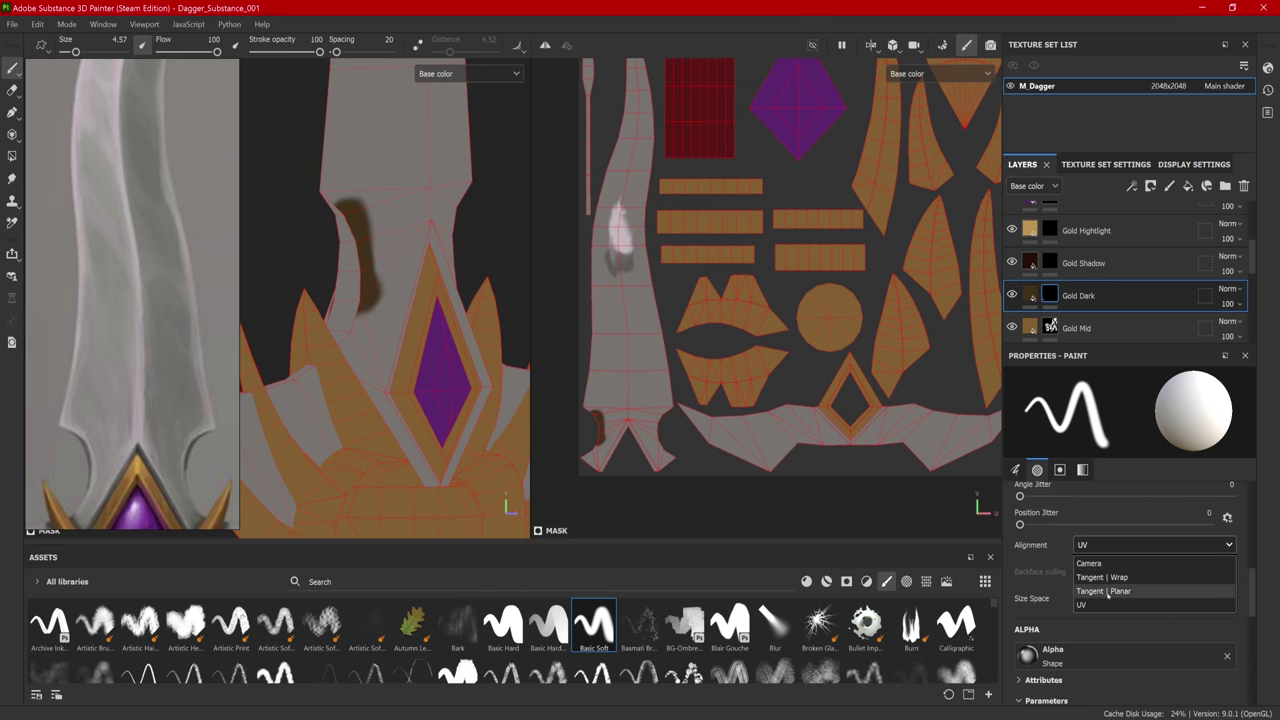
left_click_drag(432, 377, 311, 399, "alt")
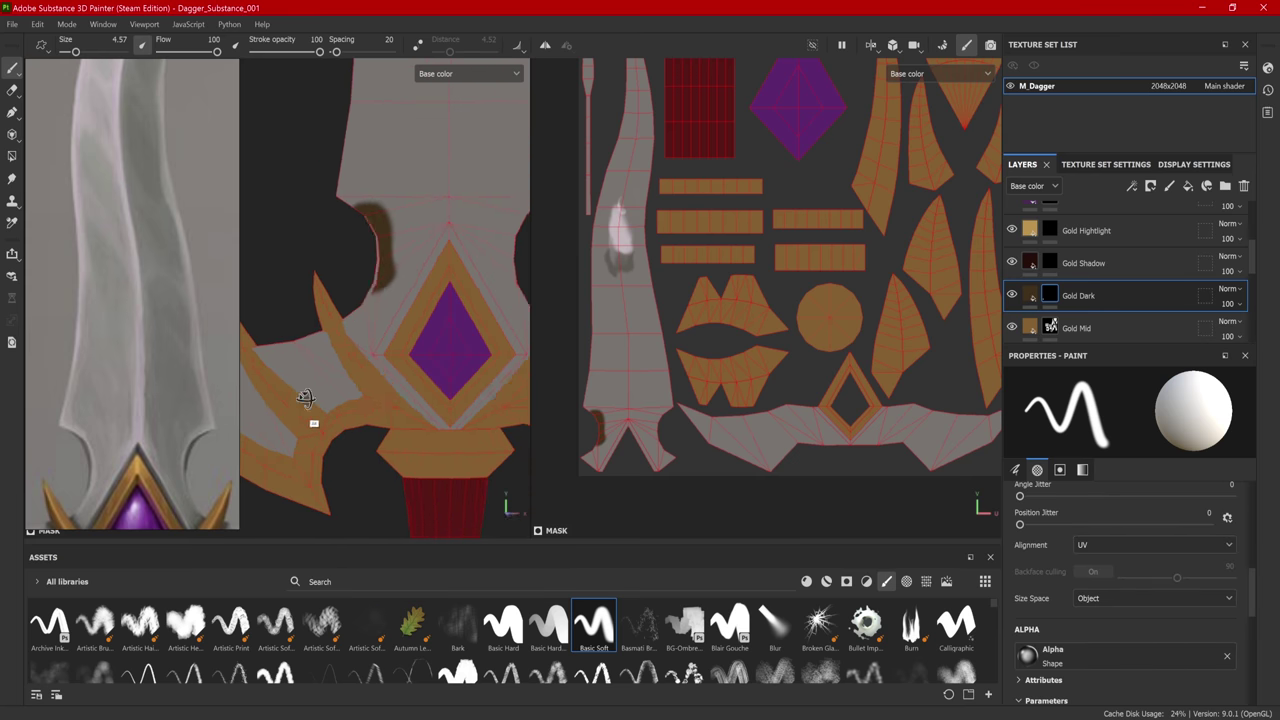
middle_click_drag(384, 389, 344, 387, "alt")
right_click_drag(344, 387, 515, 346, "alt")
middle_click_drag(400, 354, 396, 392, "alt")
right_click_drag(396, 392, 425, 388, "alt")
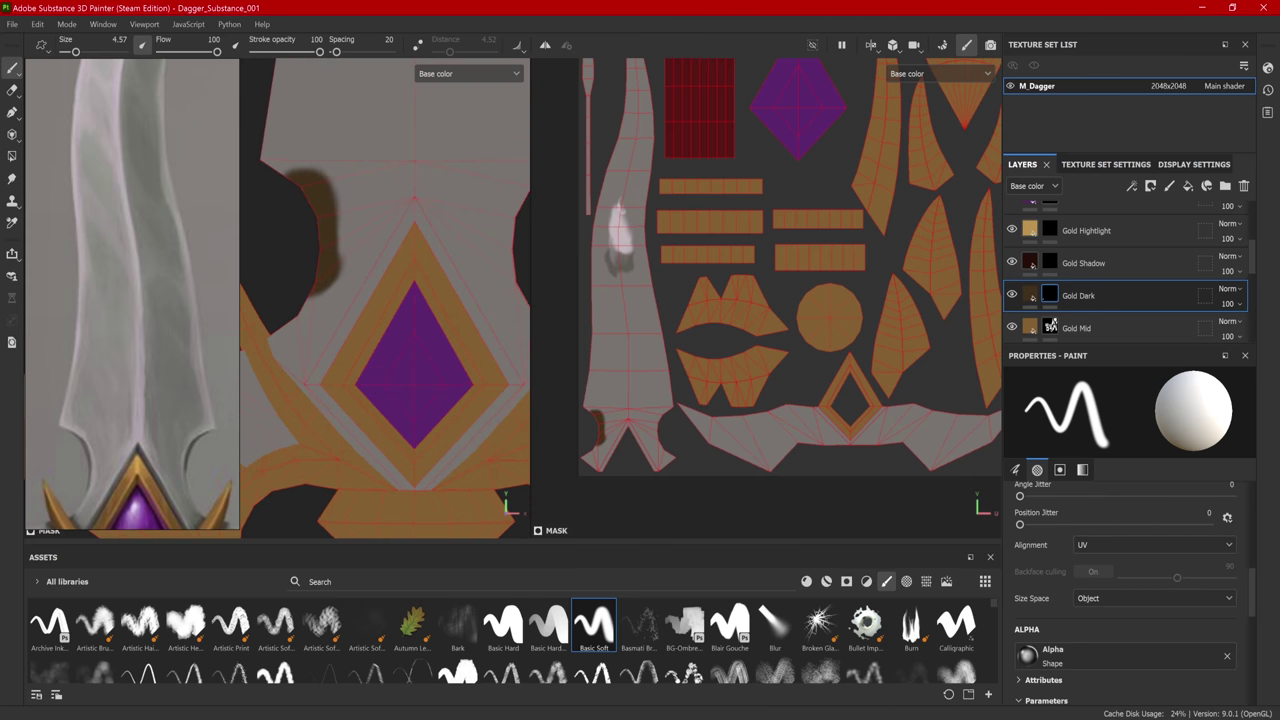
Step: Make the Jewel Shadow mask active and set the brush alignment to Tangent | Wrap
scroll(1249, 262, "up", 6)
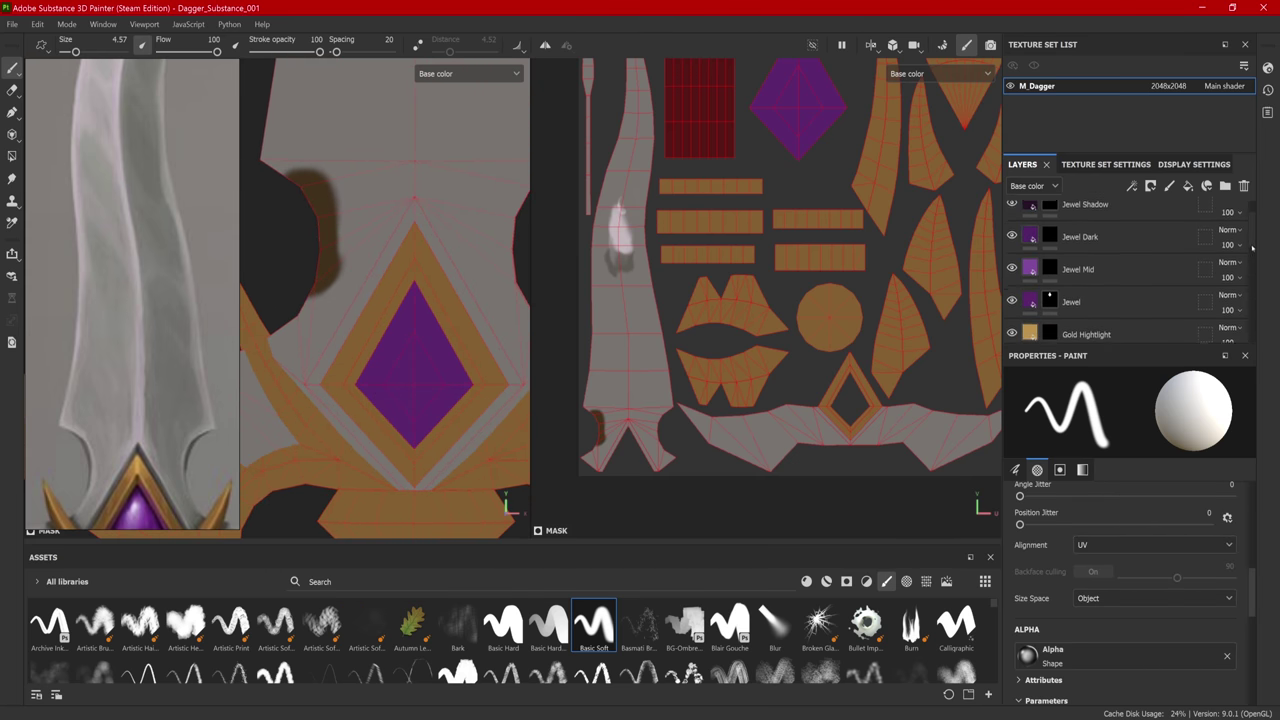
left_click(1050, 248)
right_click_drag(378, 385, 440, 417, "alt")
left_click_drag(440, 417, 454, 440, "alt")
left_click(1152, 545)
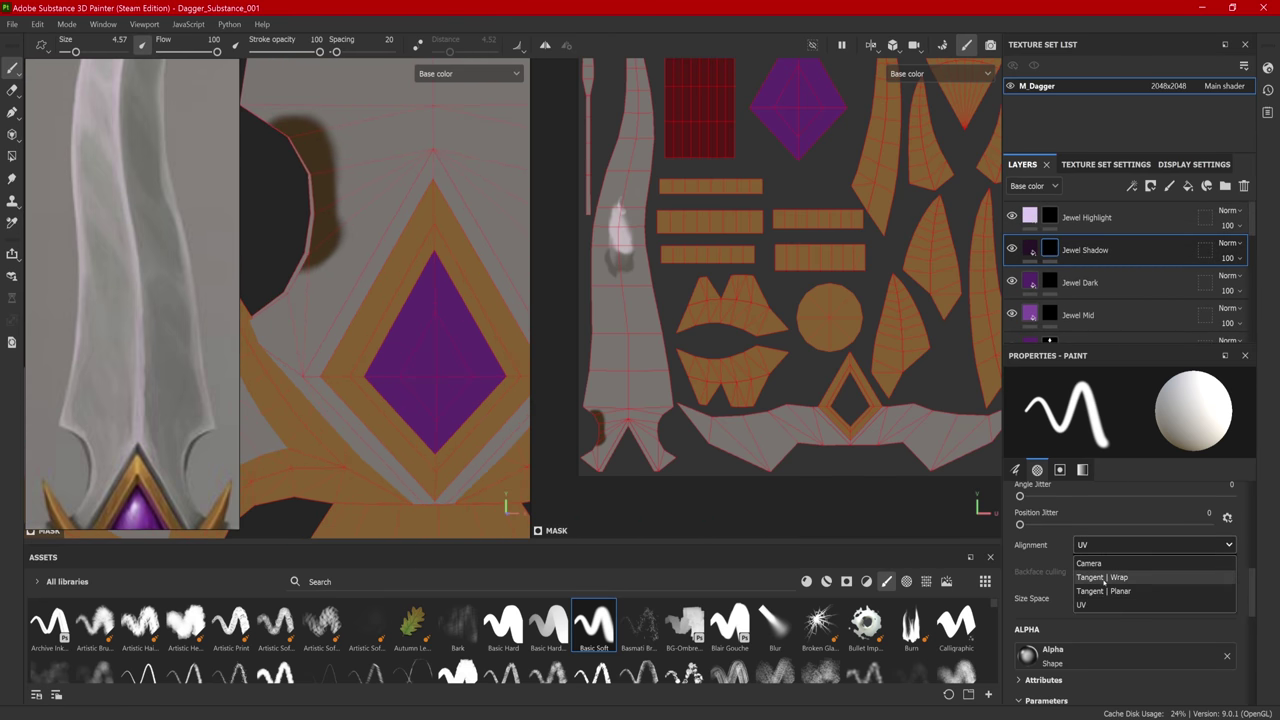
left_click(1110, 561)
Step: Paint Jewel Shadow strokes along the two upper edges of the purple jewel
left_click_drag(428, 258, 366, 380)
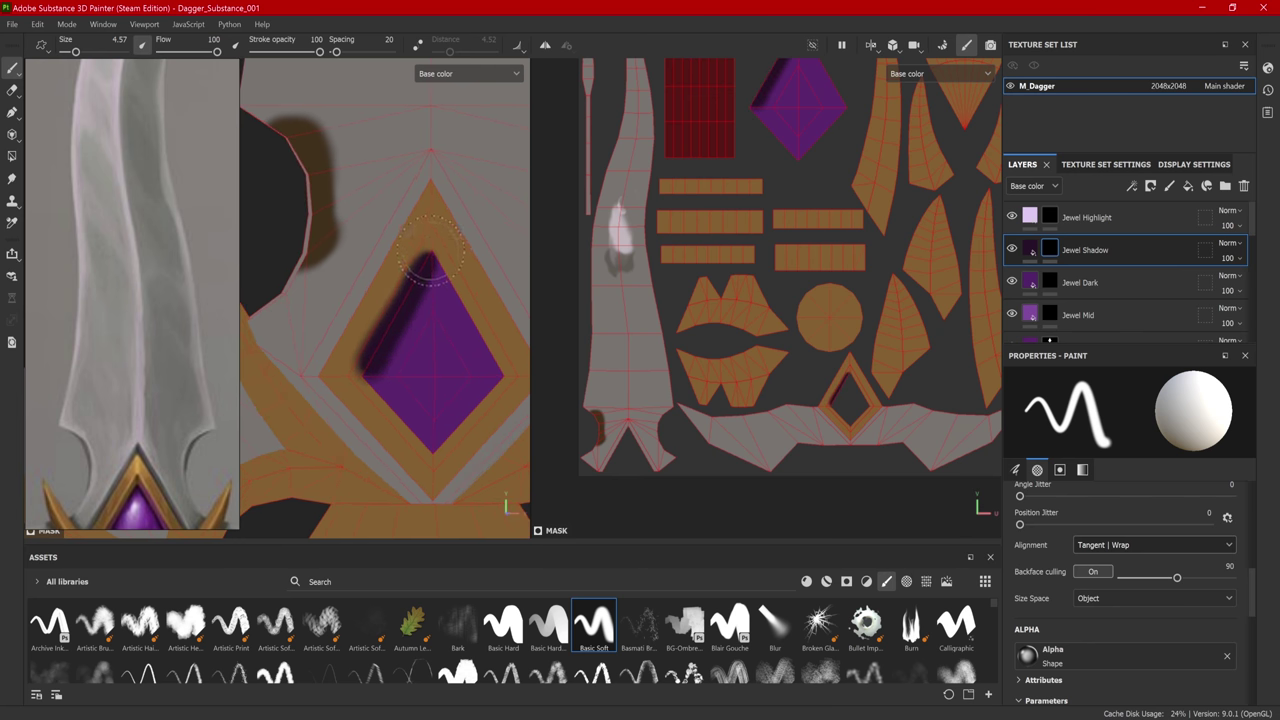
left_click_drag(432, 256, 490, 368)
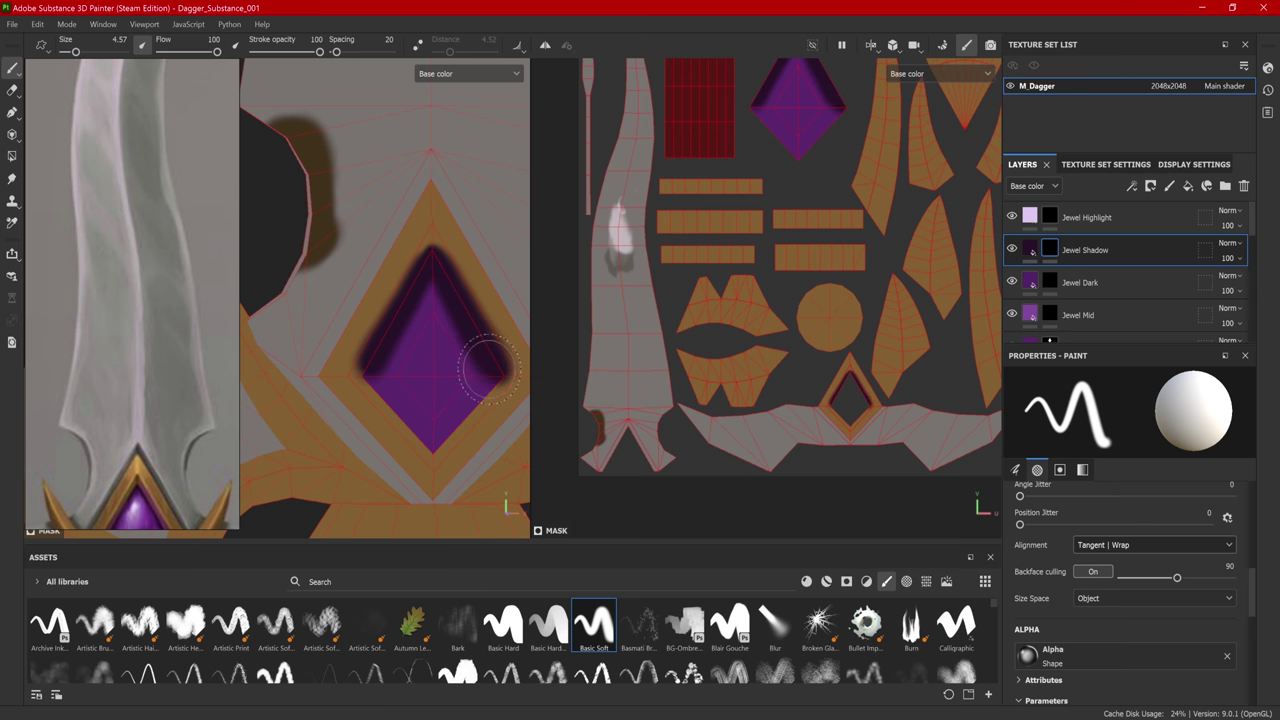
scroll(710, 371, "down", 2)
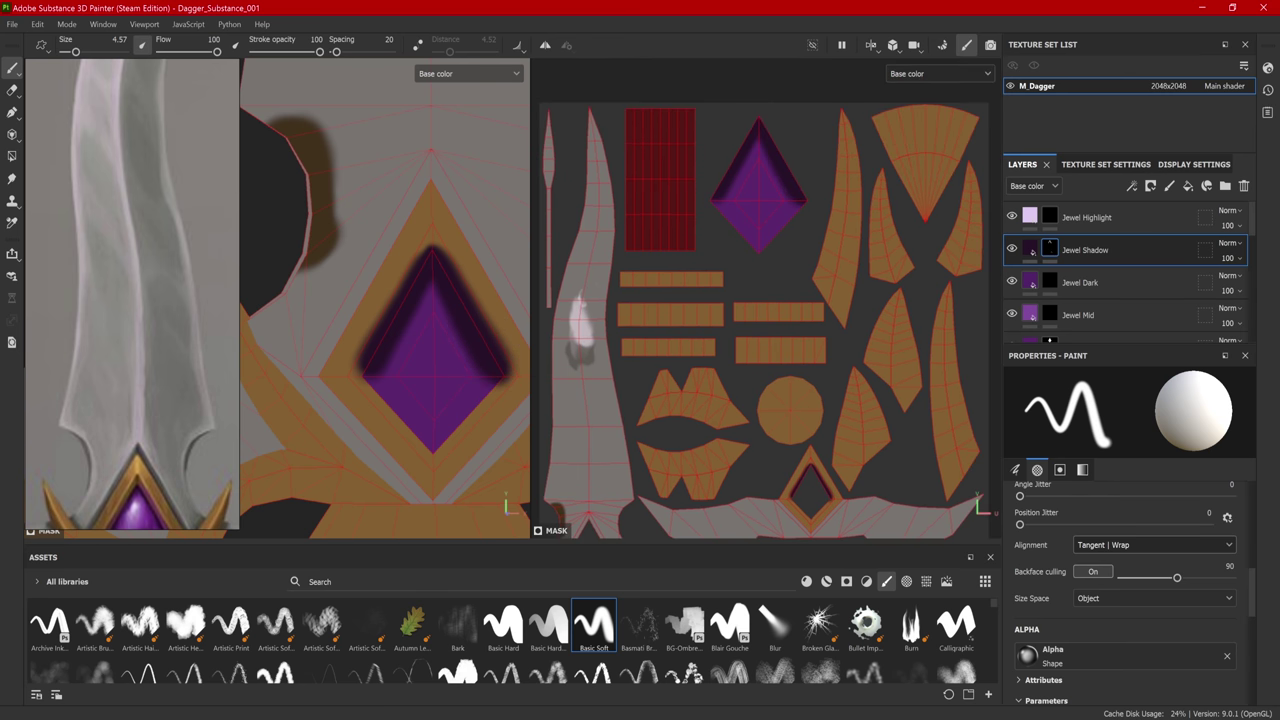
Step: Clear the Jewel Shadow spill from the gold diamond frame's UV island using Polygon Fill with the color set to 0
left_click(12, 156)
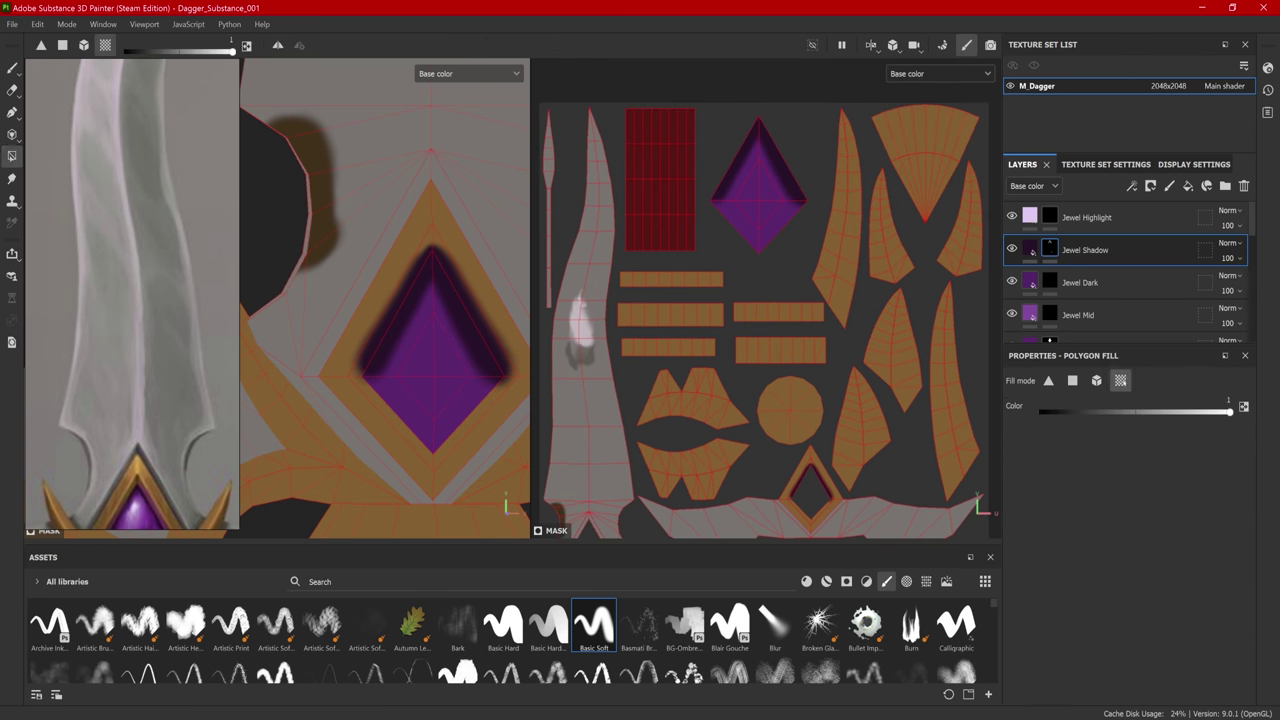
left_click_drag(1049, 412, 1033, 418)
left_click(486, 295)
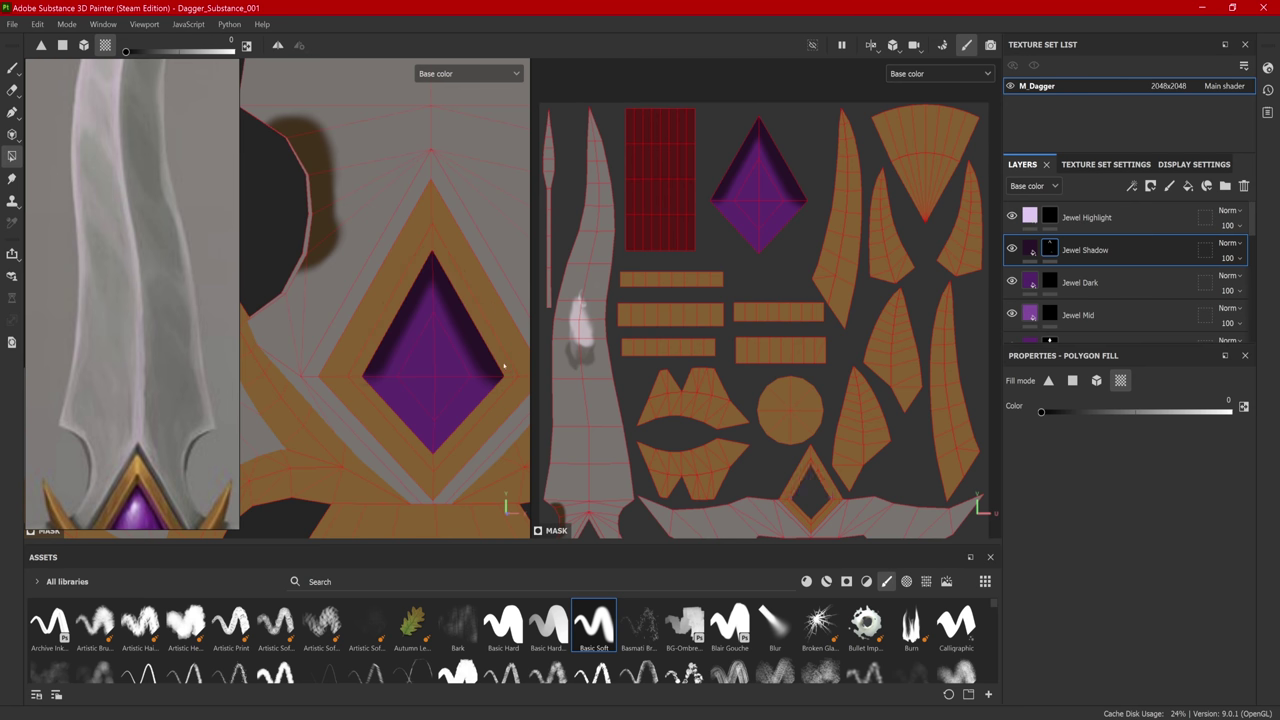
middle_click_drag(492, 316, 477, 344)
middle_click_drag(757, 413, 764, 375)
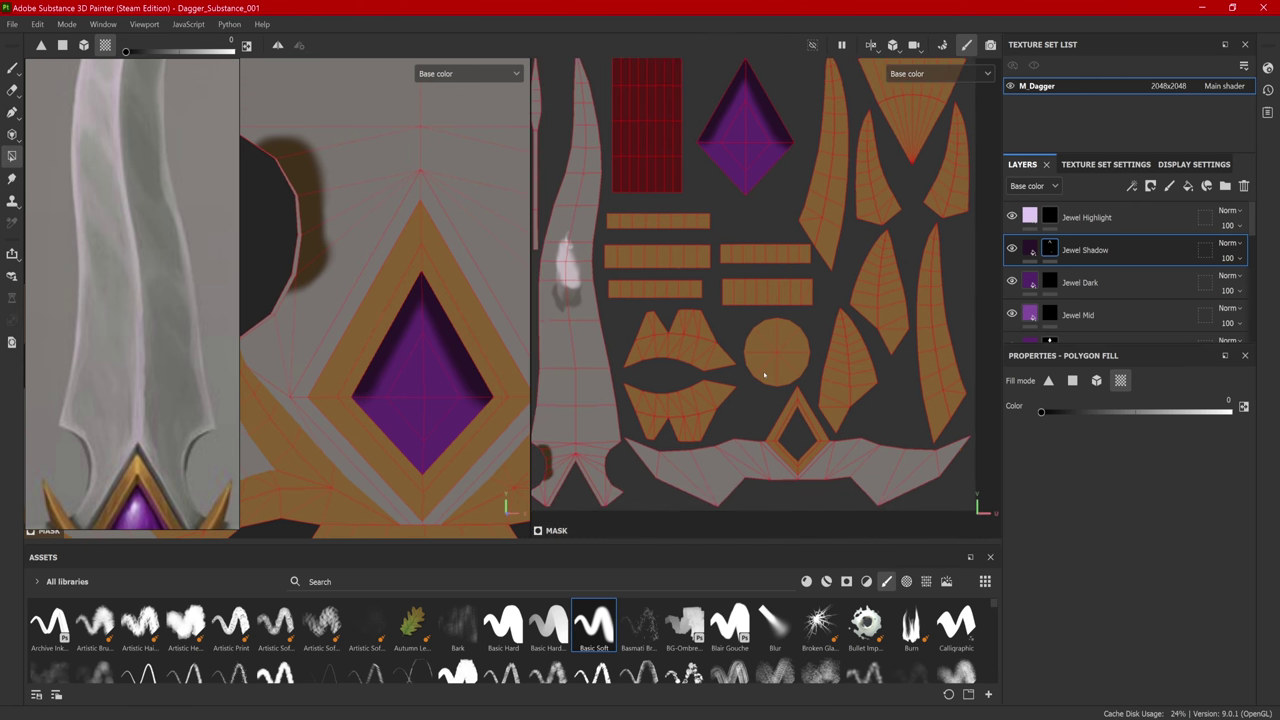
left_click(825, 430)
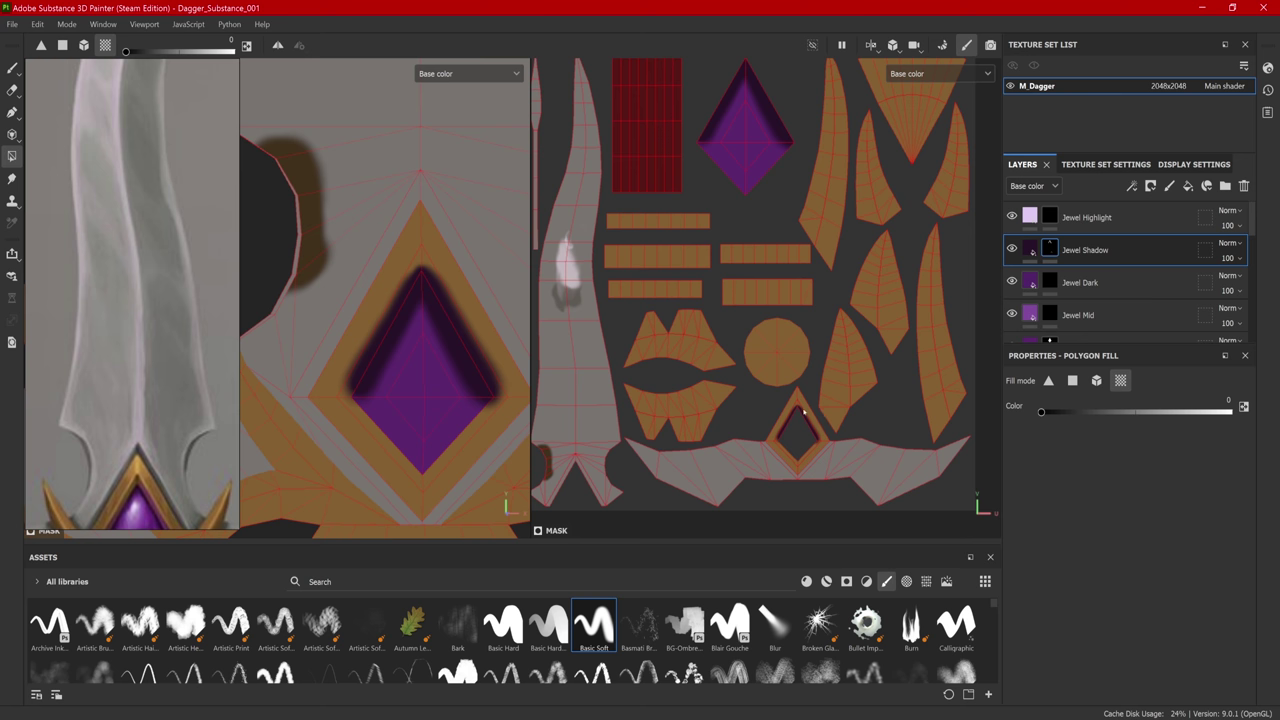
left_click(805, 410)
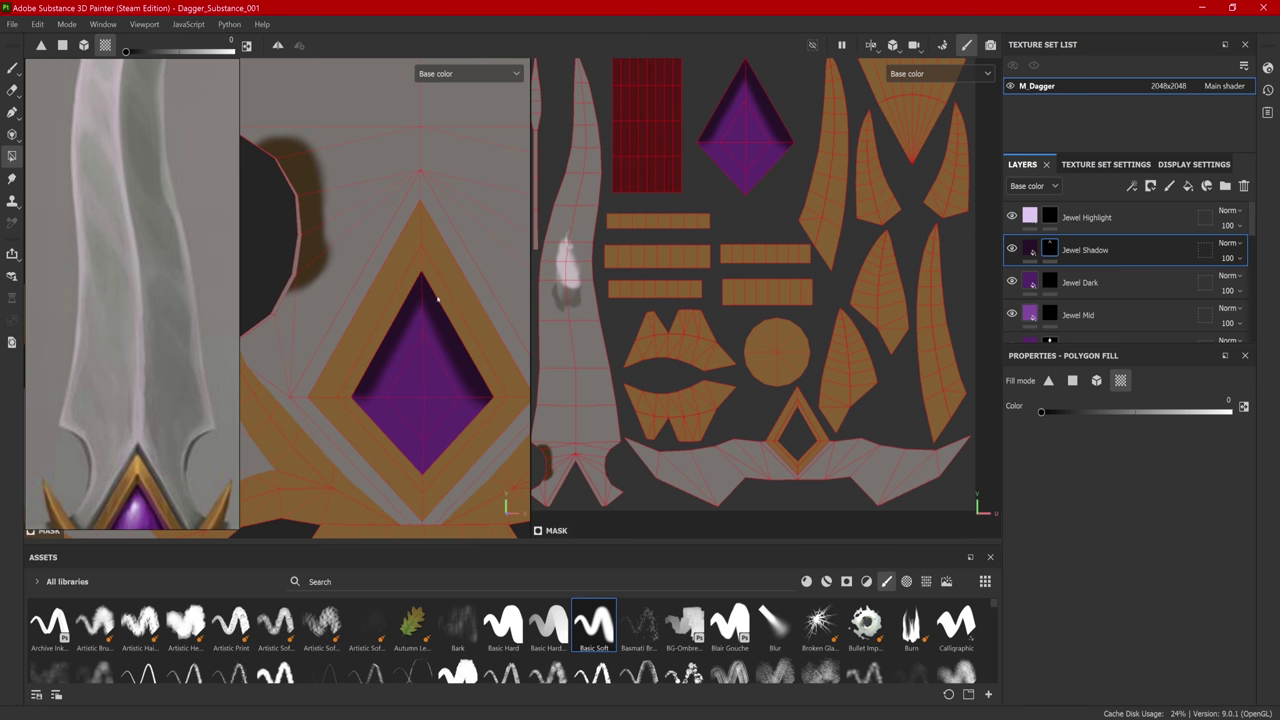
left_click_drag(434, 396, 468, 438, "alt")
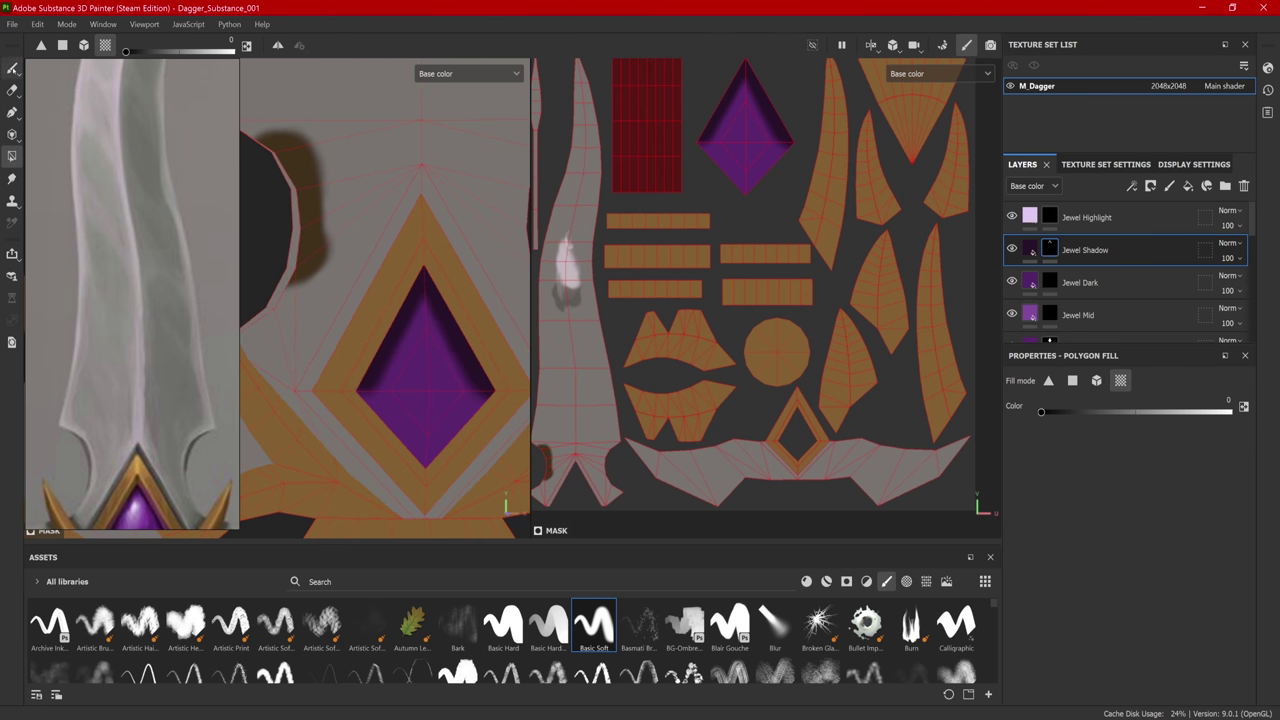
Step: Return to the Paint tool and set its alignment to UV
key("1")
left_click(1150, 545)
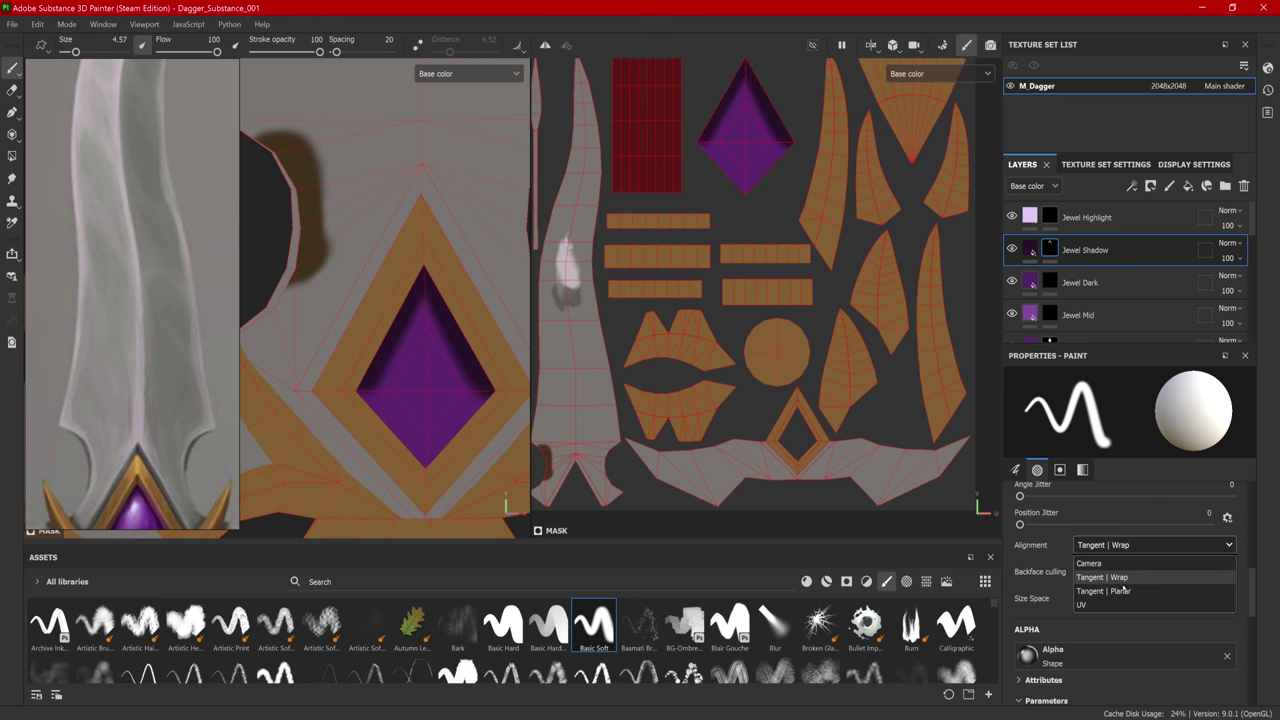
left_click(1122, 572)
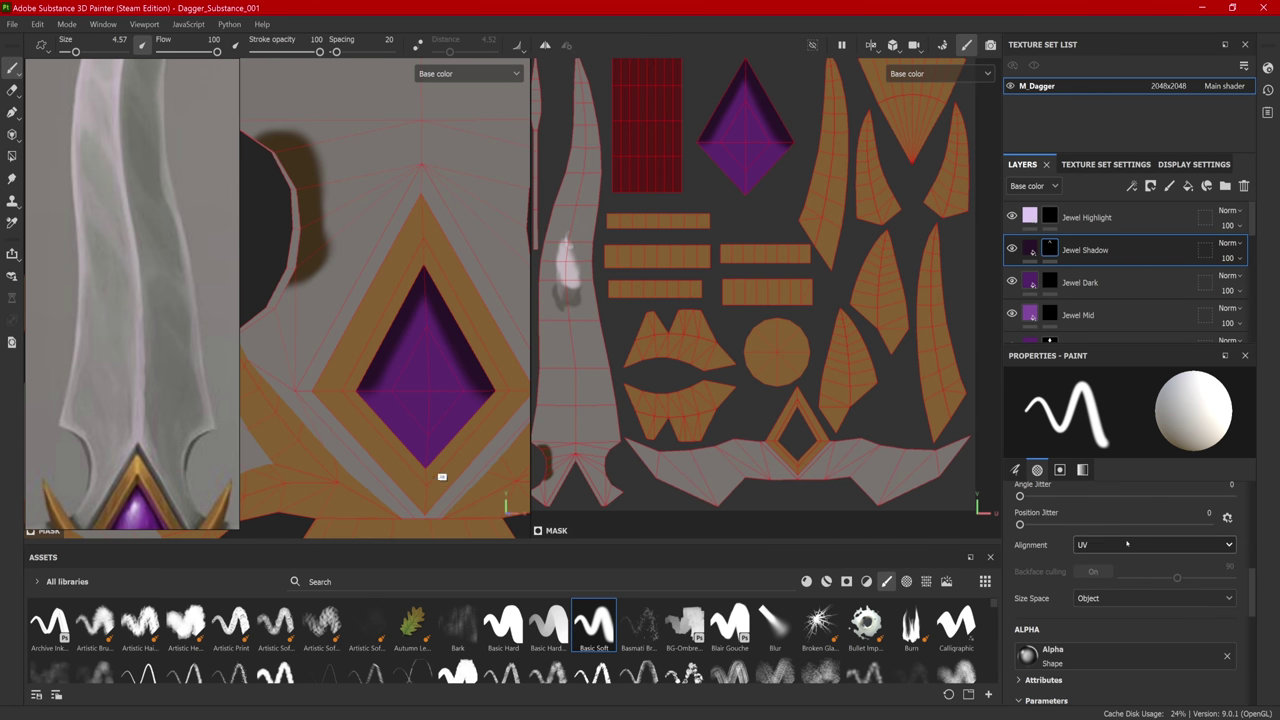
Step: Try a UV-aligned Jewel Shadow stroke along the jewel's lower right edge and undo it
middle_click_drag(442, 477, 454, 414, "alt")
left_click_drag(459, 348, 410, 415)
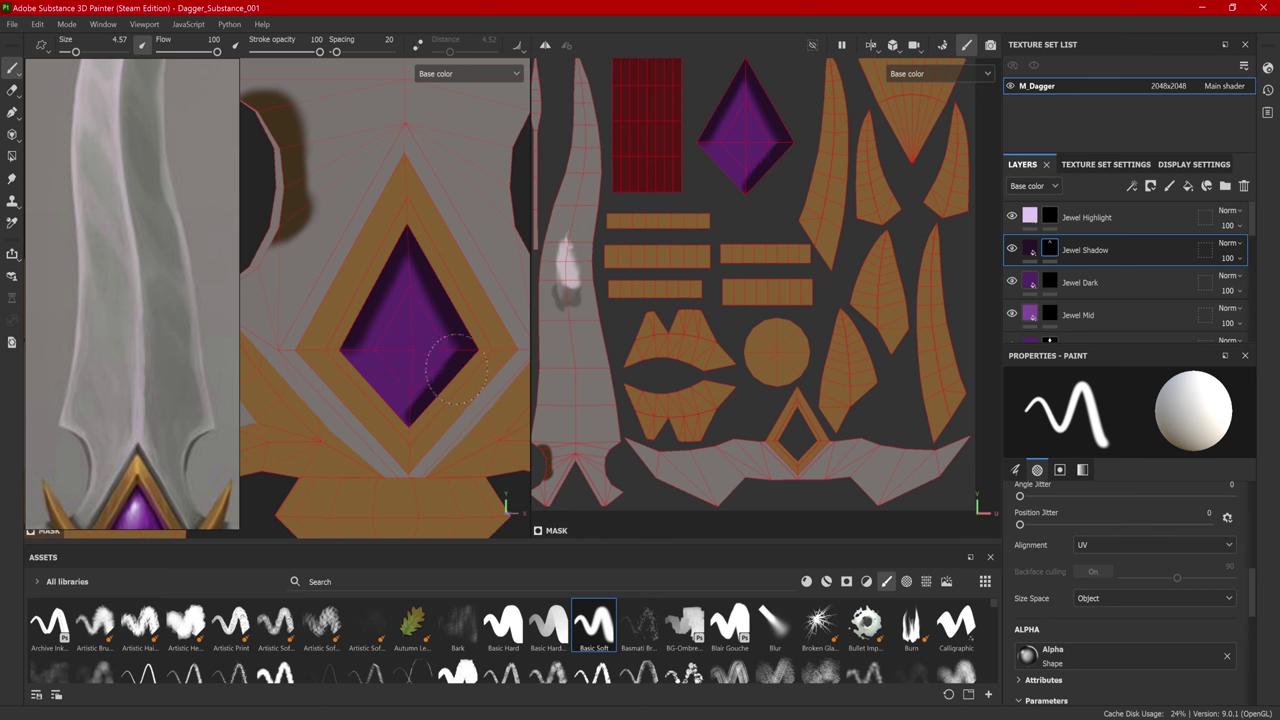
mouse_move(466, 363)
left_mouse_down()
mouse_move(412, 432)
mouse_move(477, 350)
left_mouse_up()
key("ctrl+z")
middle_click_drag(446, 358, 437, 368, "alt")
right_click_drag(437, 368, 369, 318, "alt")
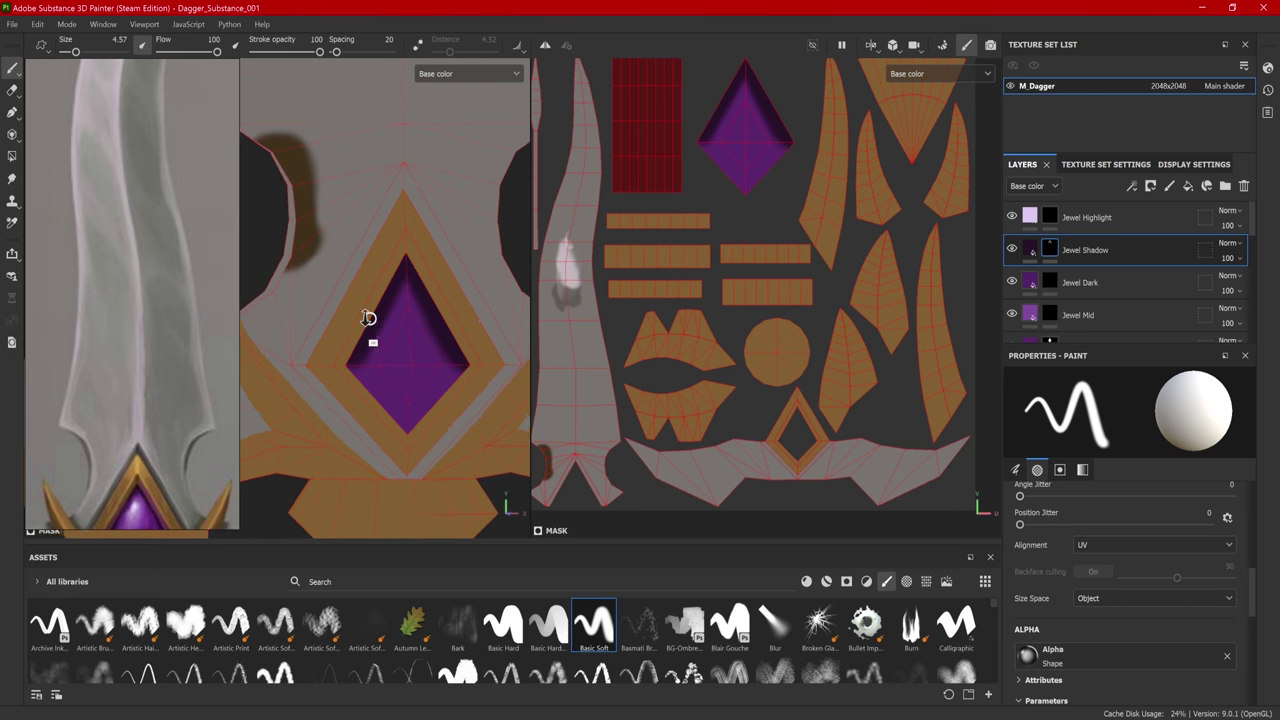
middle_click_drag(369, 318, 380, 360, "alt")
scroll(415, 405, "down", 4)
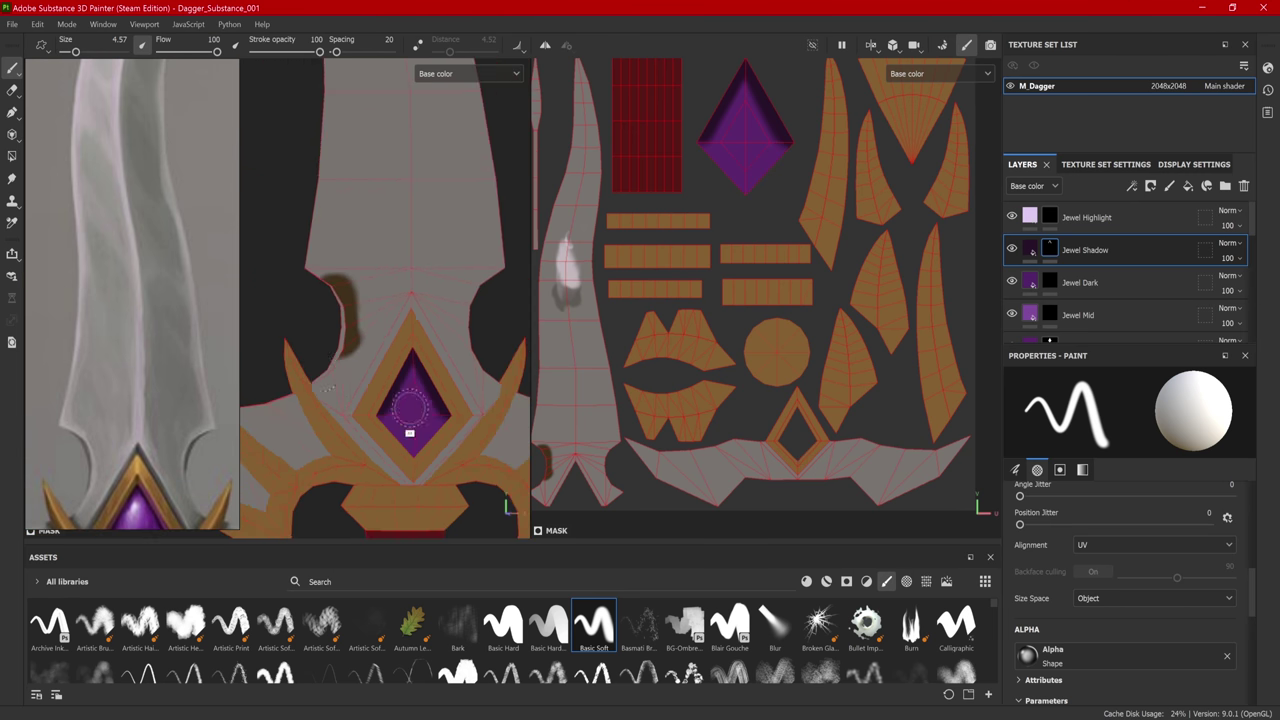
middle_click_drag(450, 380, 430, 418, "alt")
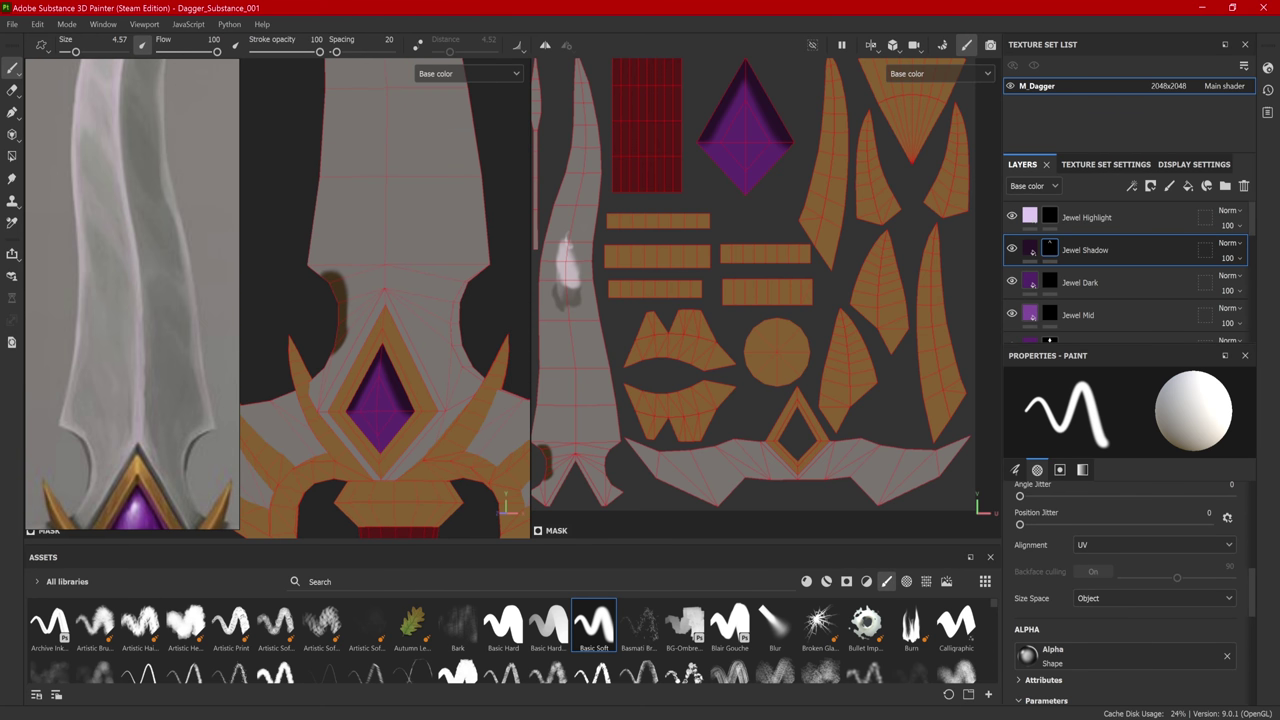
Step: Try the Tangent | Wrap brush alignment and return the alignment to UV
left_click(1106, 545)
left_click(1120, 577)
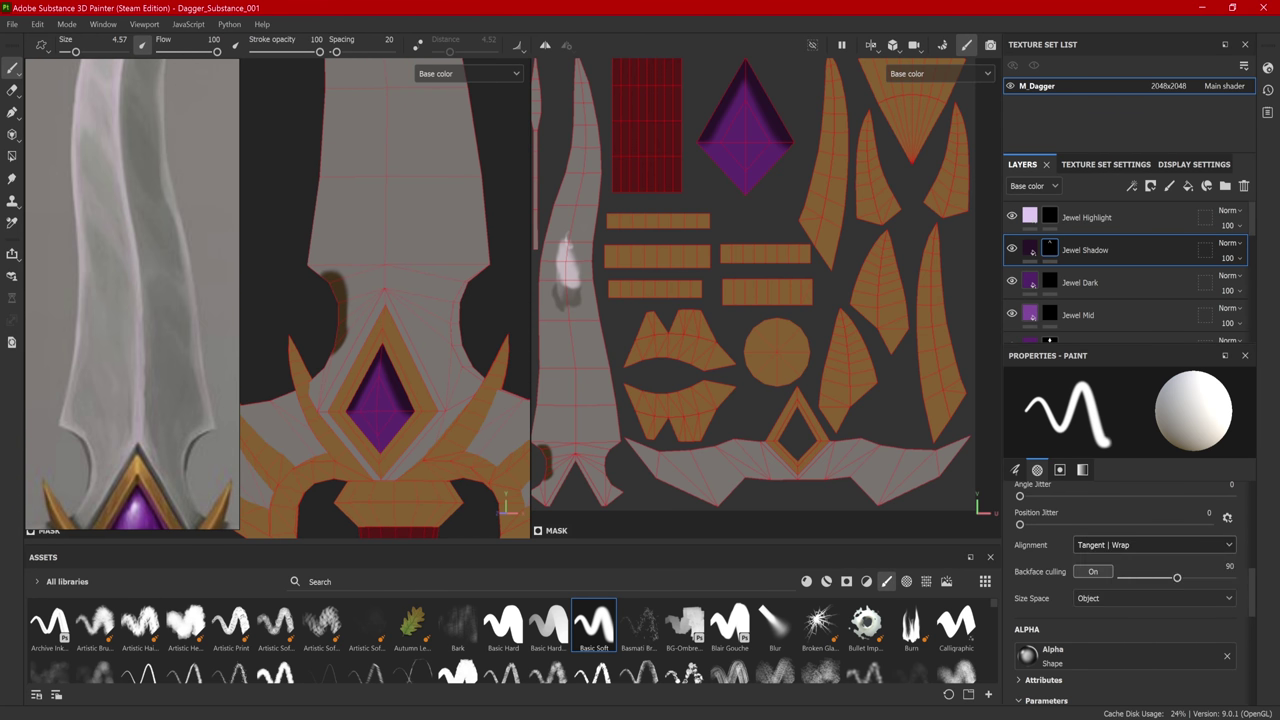
middle_click_drag(642, 345, 700, 371)
middle_click_drag(457, 401, 457, 434, "alt")
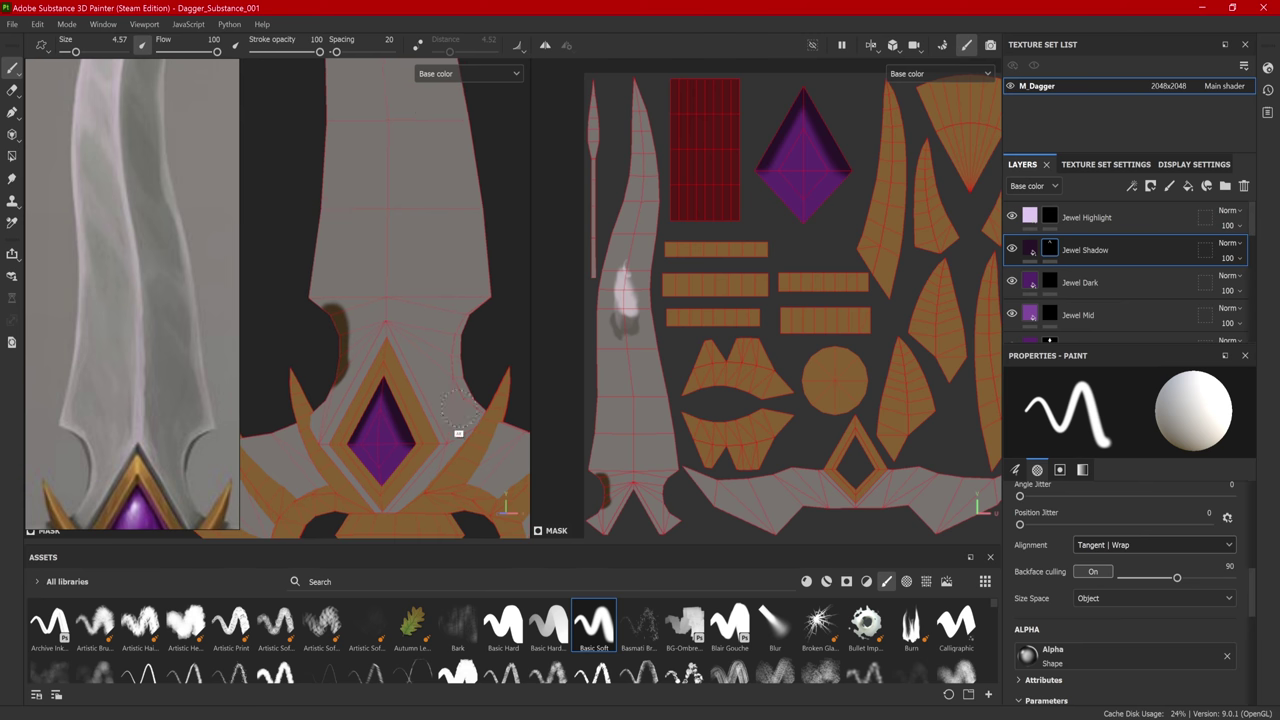
left_click_drag(457, 434, 478, 467, "alt")
left_click(1119, 550)
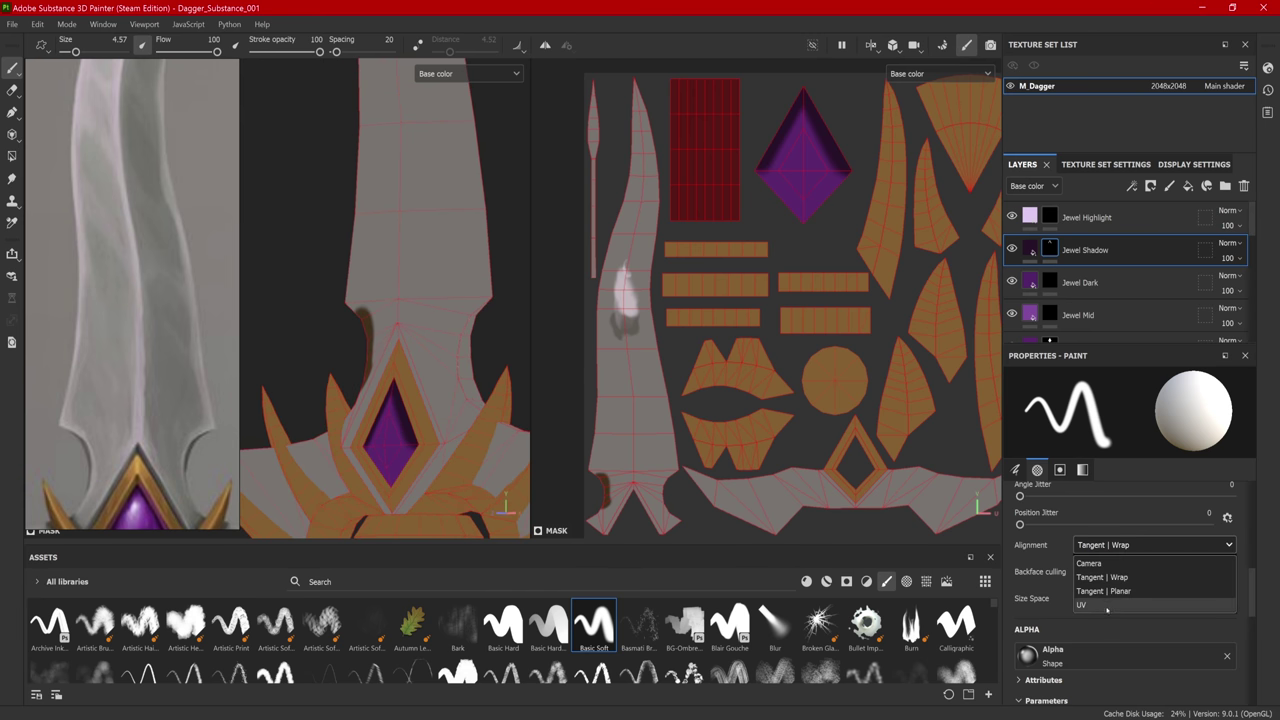
left_click(1108, 606)
Step: Set the brush alignment to Tangent | Planar and undo the Jewel Shadow test strokes on the jewel and blade notch
left_click(1104, 547)
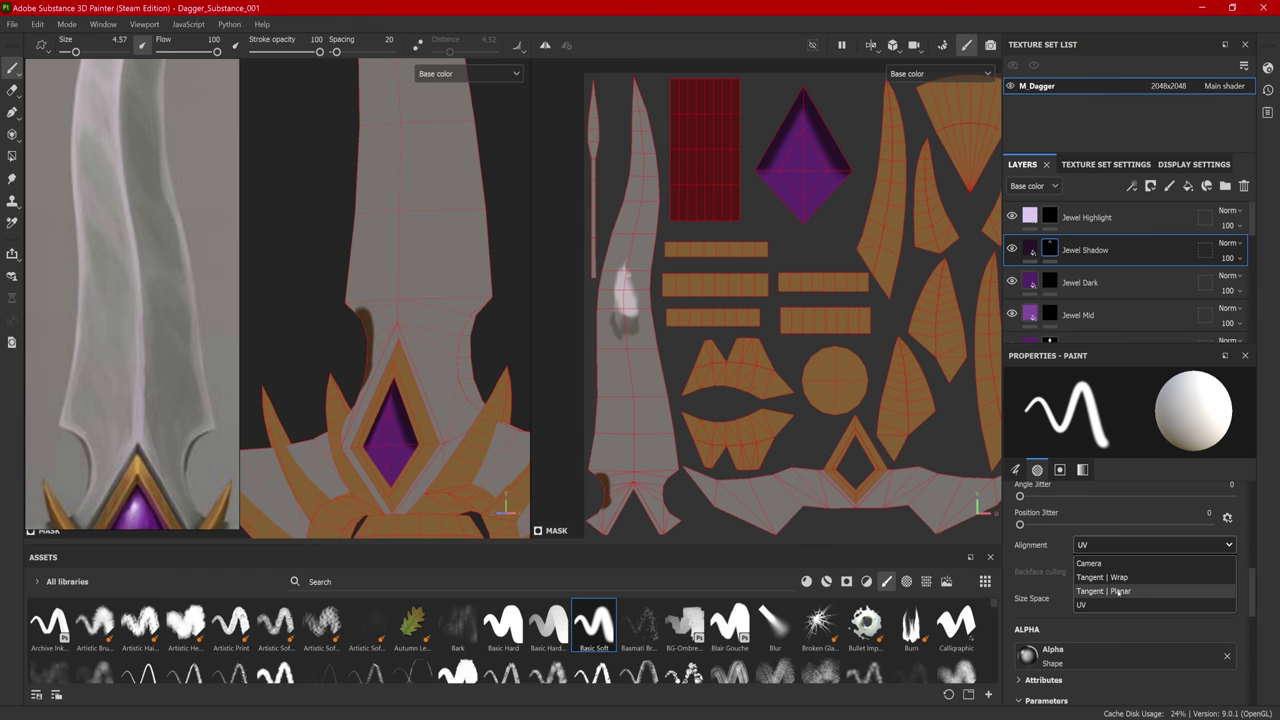
left_click(1104, 591)
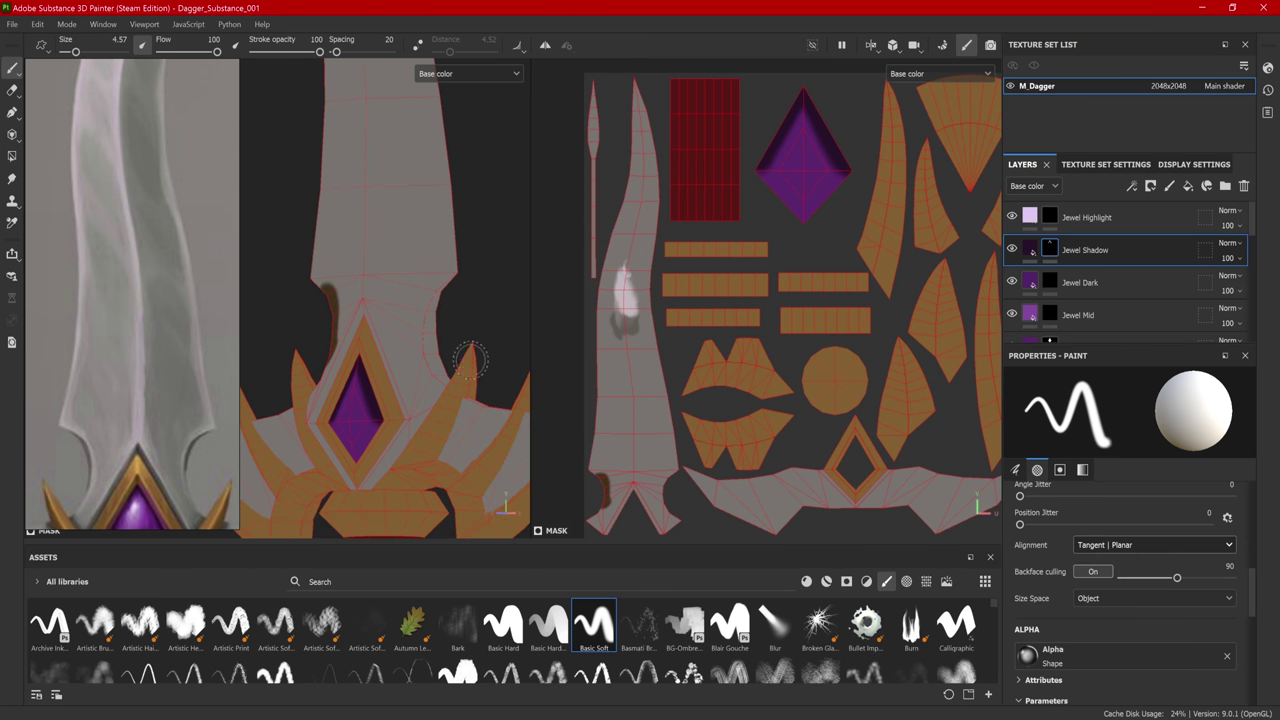
scroll(420, 400, "down", 5)
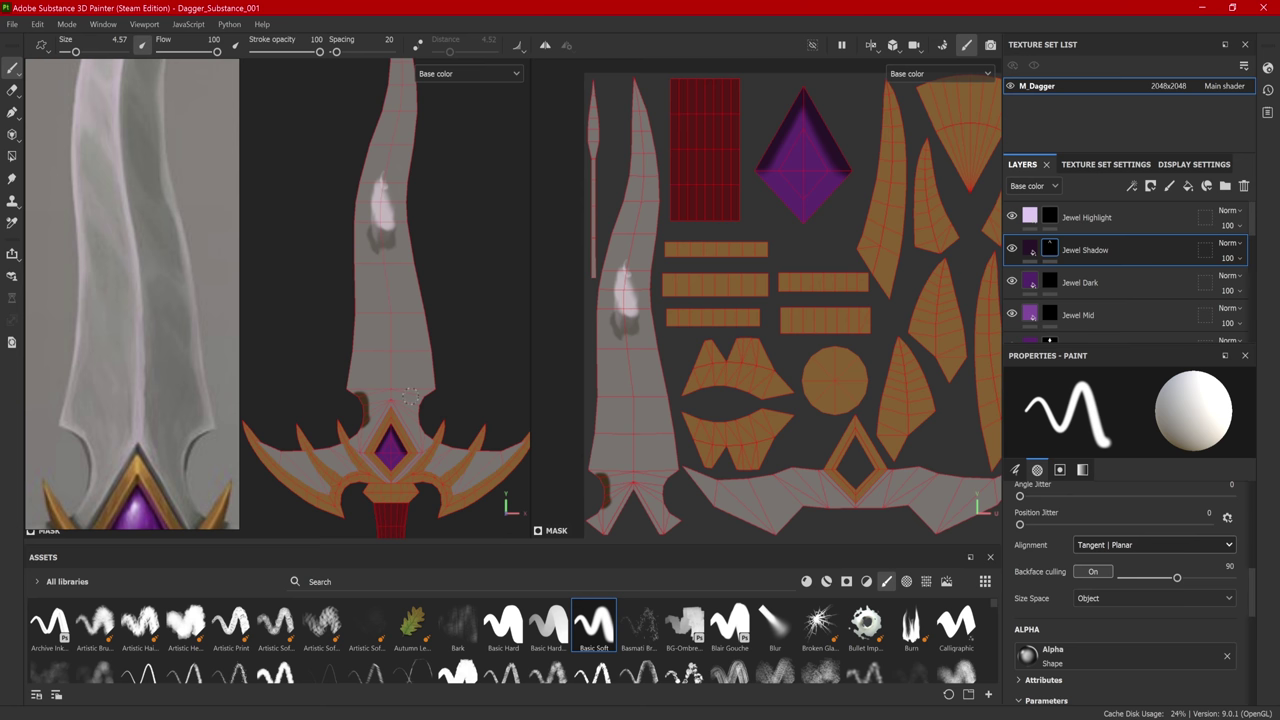
middle_click_drag(410, 397, 416, 417, "alt")
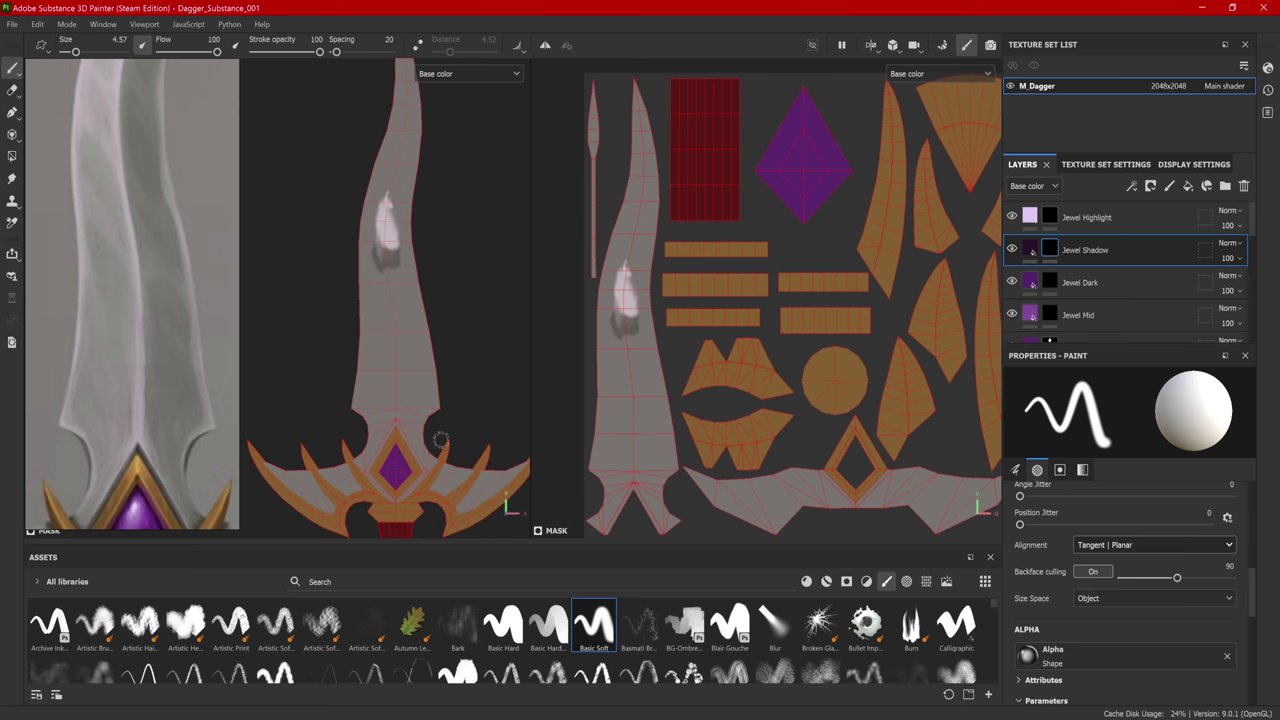
Step: Enlarge the layer stack area by shrinking the brush properties and texture set list areas
left_click_drag(1187, 344, 1179, 557)
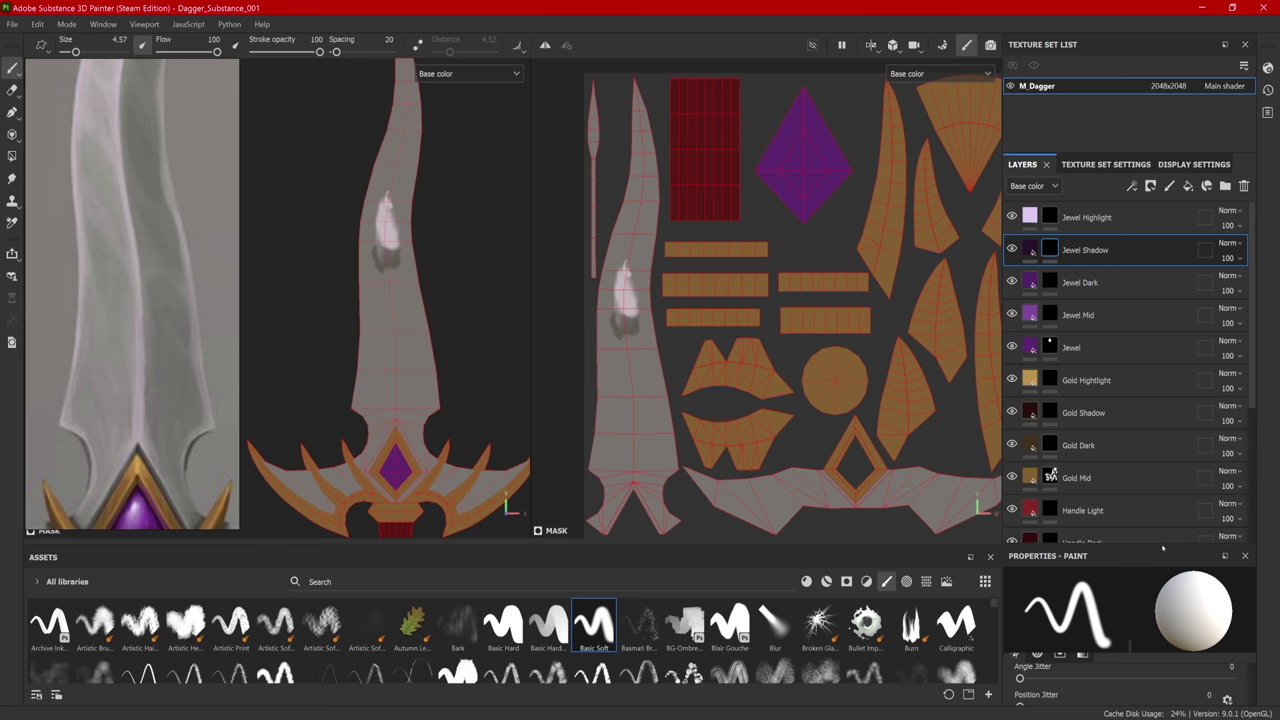
left_click_drag(1163, 548, 1163, 521)
left_click_drag(1253, 698, 1254, 709)
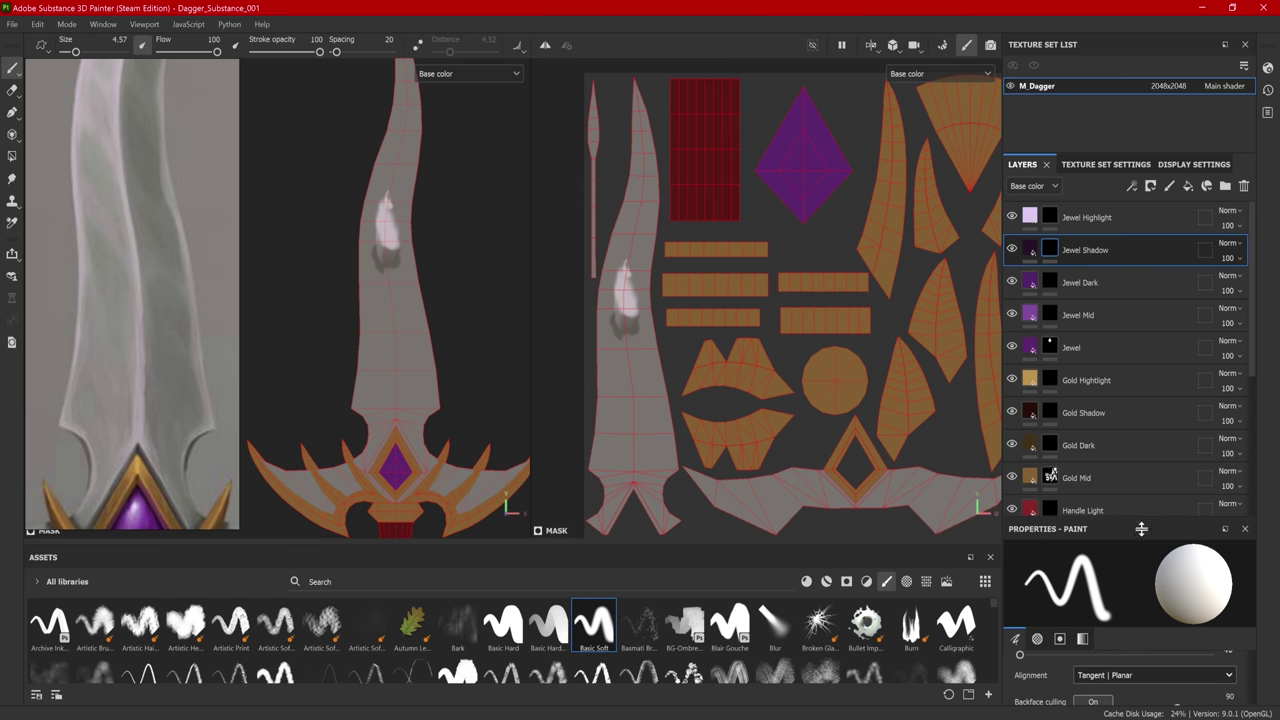
left_click_drag(1141, 529, 1141, 548)
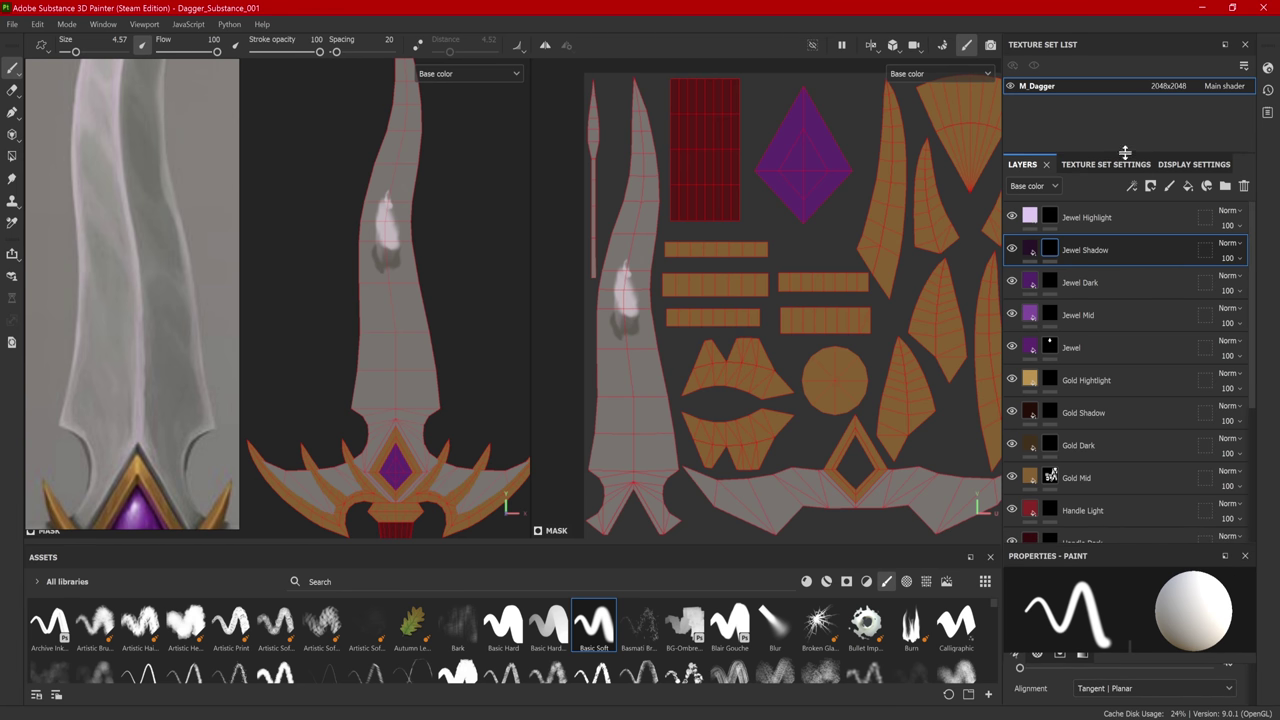
left_click_drag(1125, 152, 1125, 115)
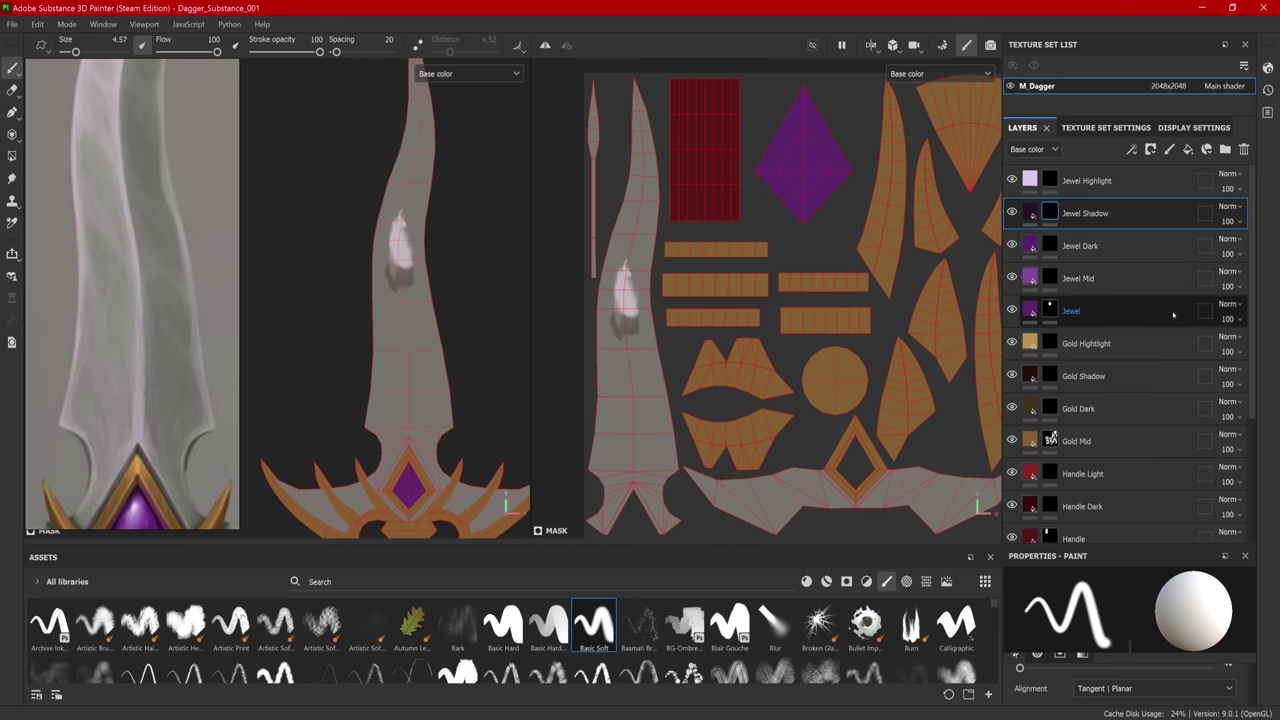
Step: Paint Blade Highlight strokes on the middle of the blade with the brush size set to 8.06
scroll(1256, 453, "down", 1)
scroll(1256, 453, "down", 2)
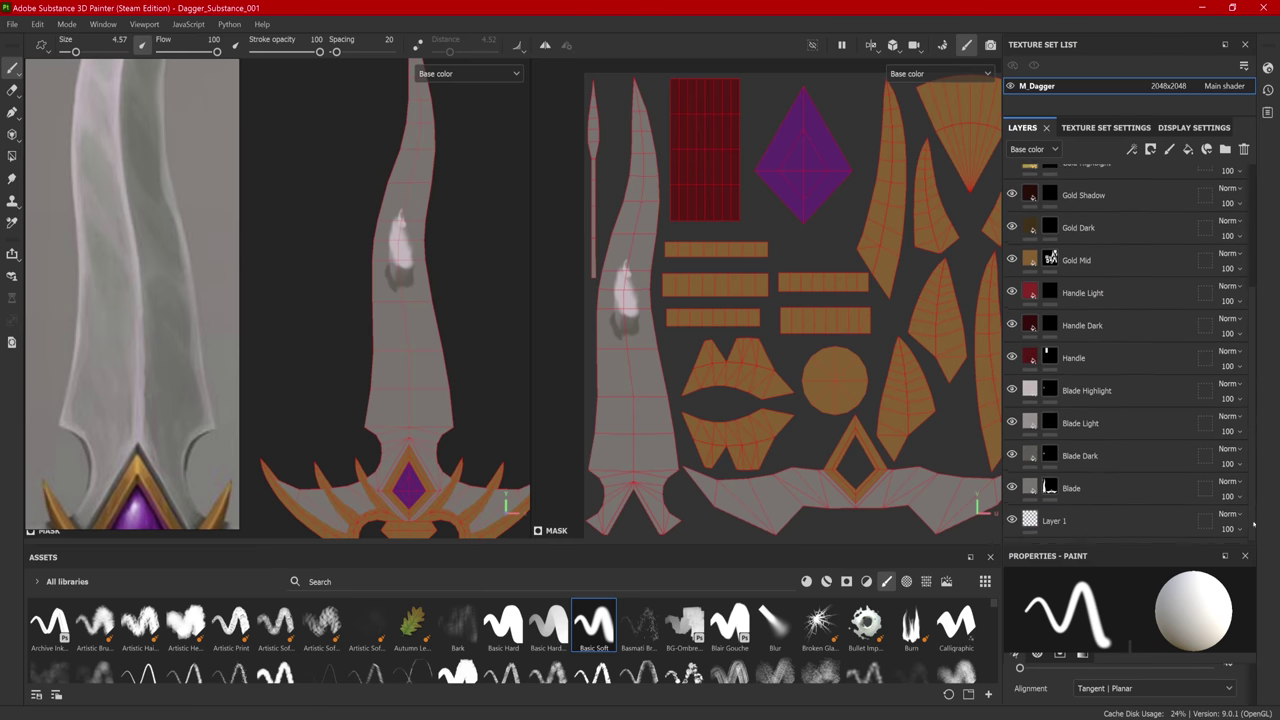
left_click(1058, 380)
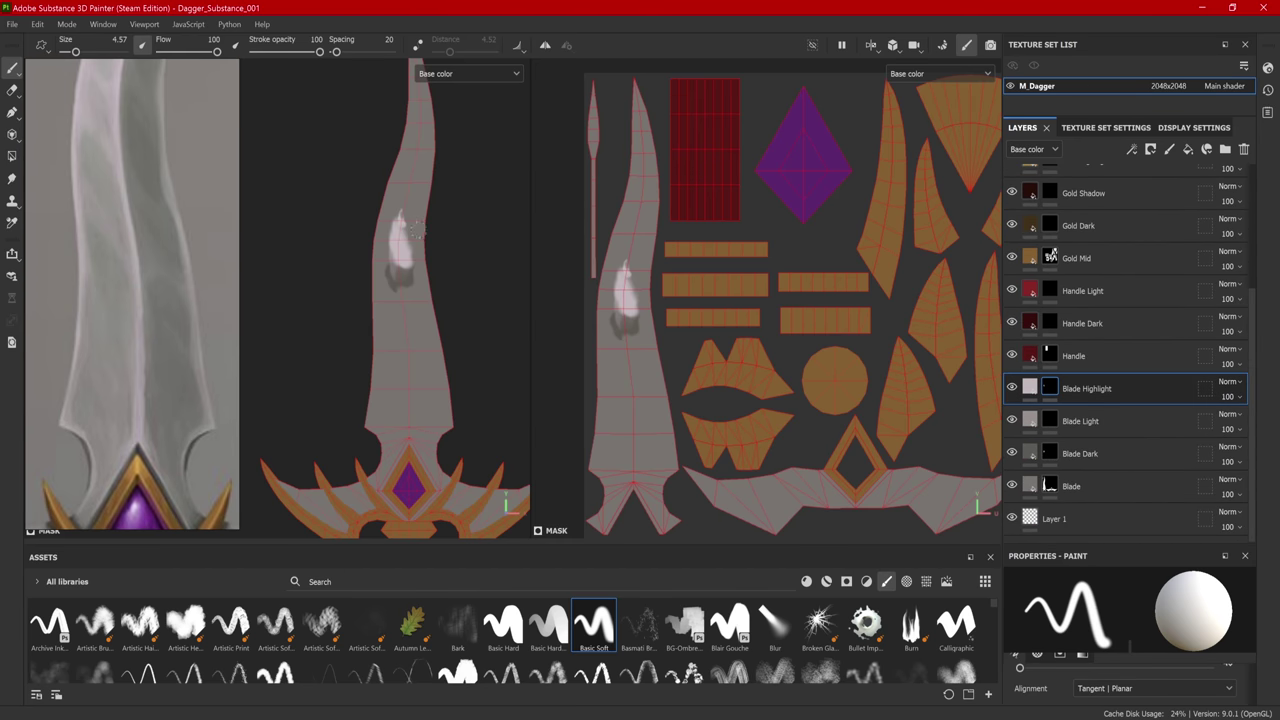
middle_click_drag(406, 238, 414, 276)
right_click_drag(407, 260, 420, 260, "ctrl")
left_click_drag(411, 262, 411, 246)
Step: Paint Blade Dark shading around the upper part of the highlight patch on the blade
left_click(1070, 422)
left_click(1085, 454)
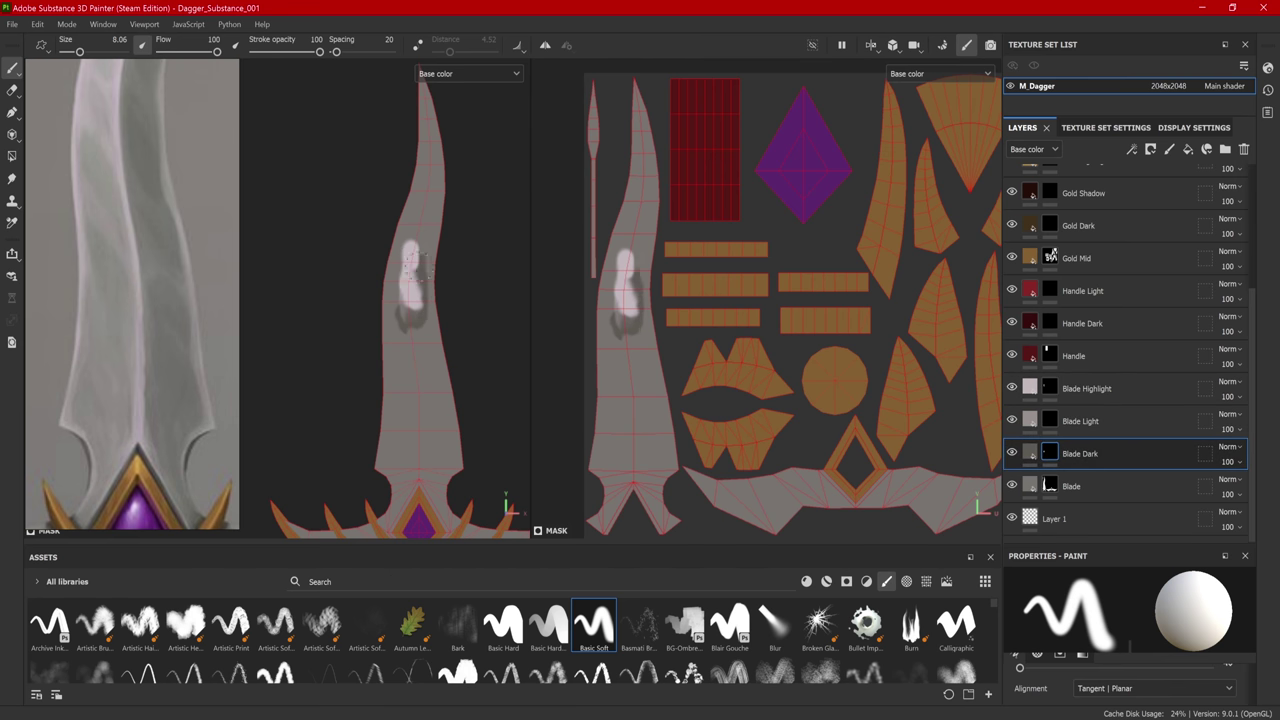
mouse_move(1092, 456)
left_mouse_down()
mouse_move(1099, 380)
mouse_move(1166, 463)
left_mouse_up()
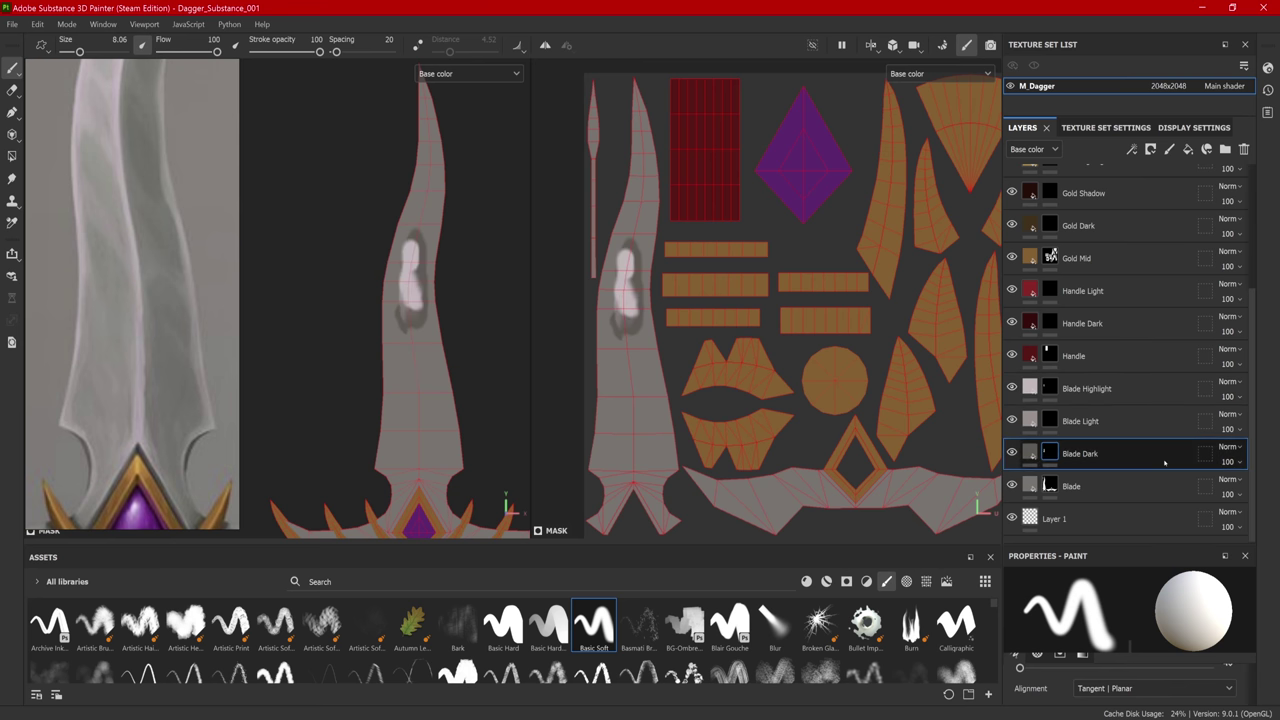
scroll(409, 440, "down", 1)
middle_click_drag(408, 457, 411, 383, "alt")
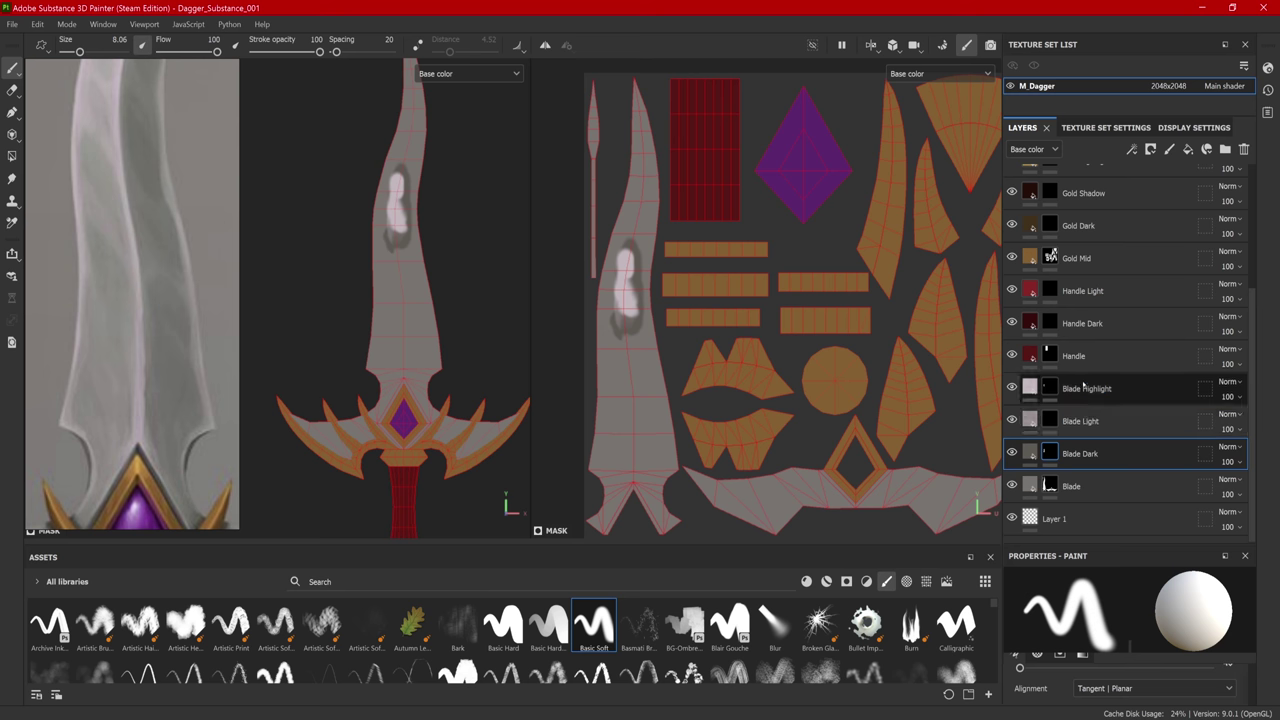
scroll(443, 406, "up", 3)
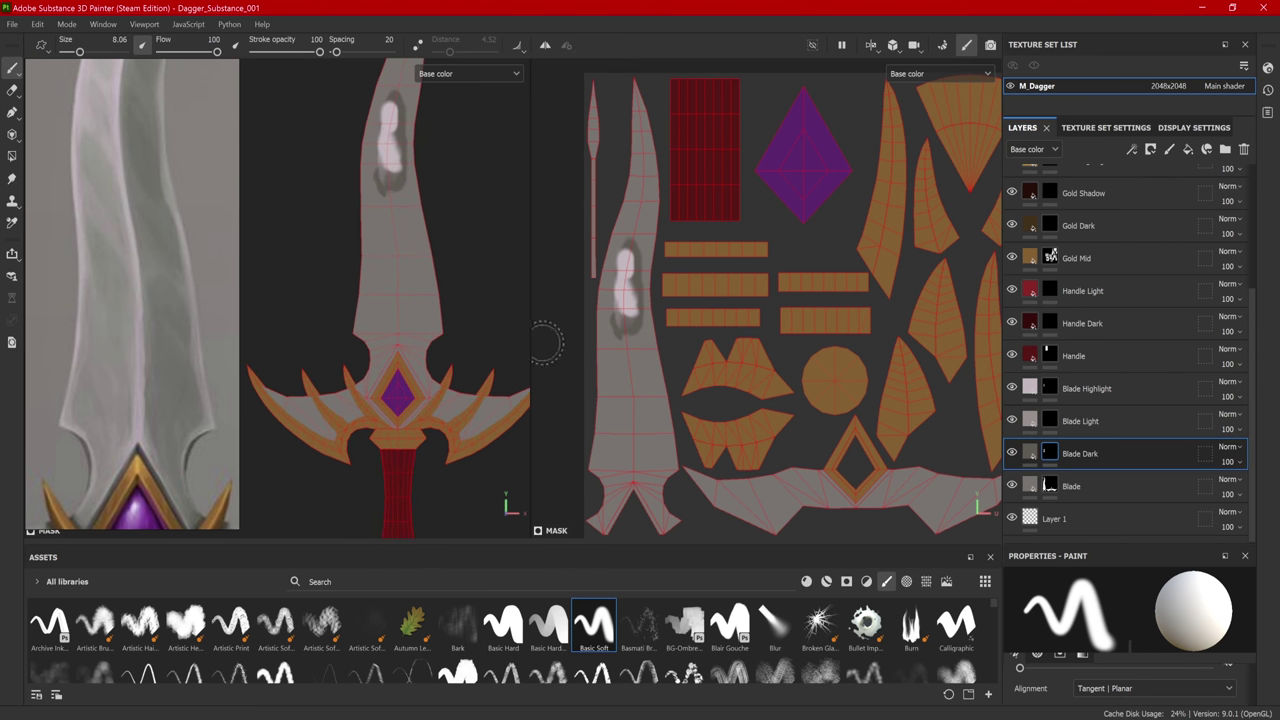
scroll(449, 409, "down", 3)
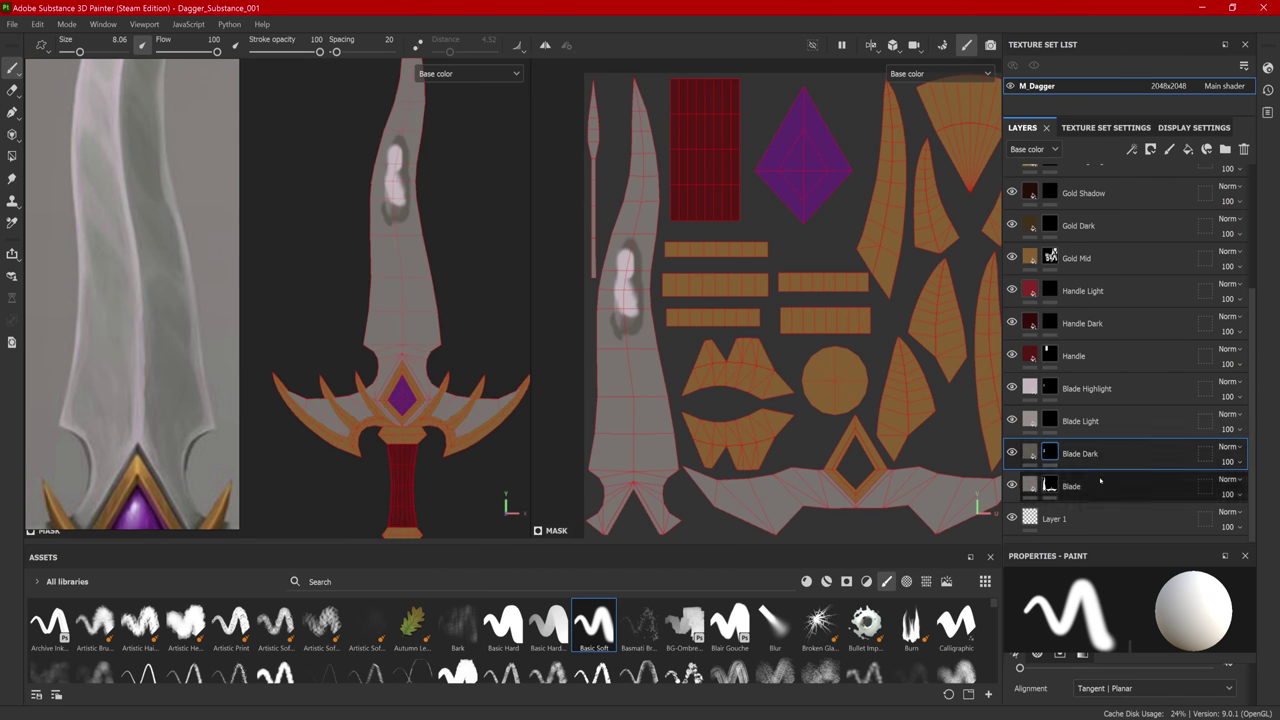
left_click(12, 156)
left_click(640, 371)
left_click(1050, 388)
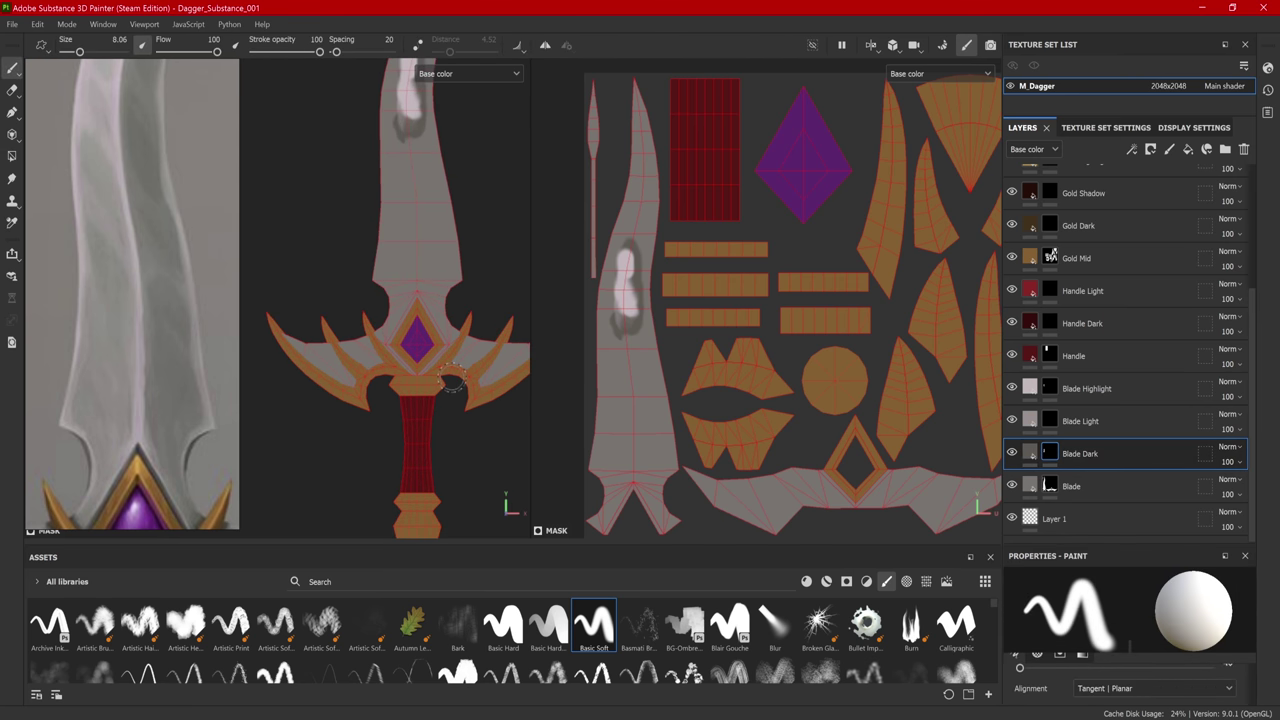